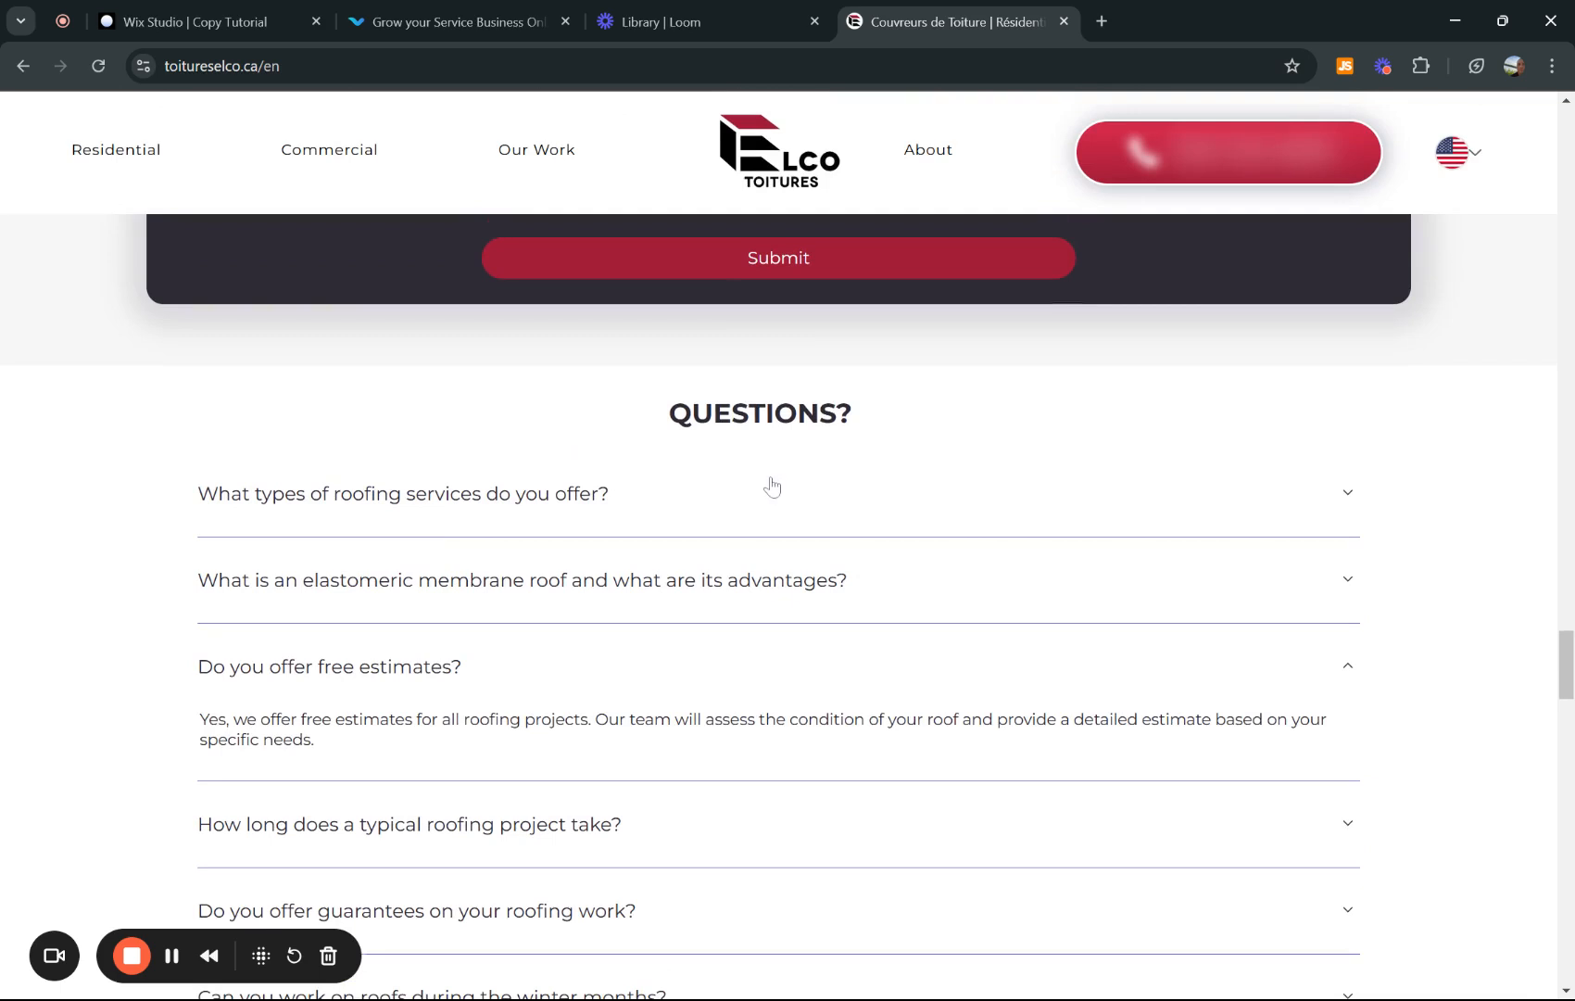
- Check the Vizions knowledge page and the roofing FAQ reference tab, ending back in the Wix Studio editor
click(210, 11)
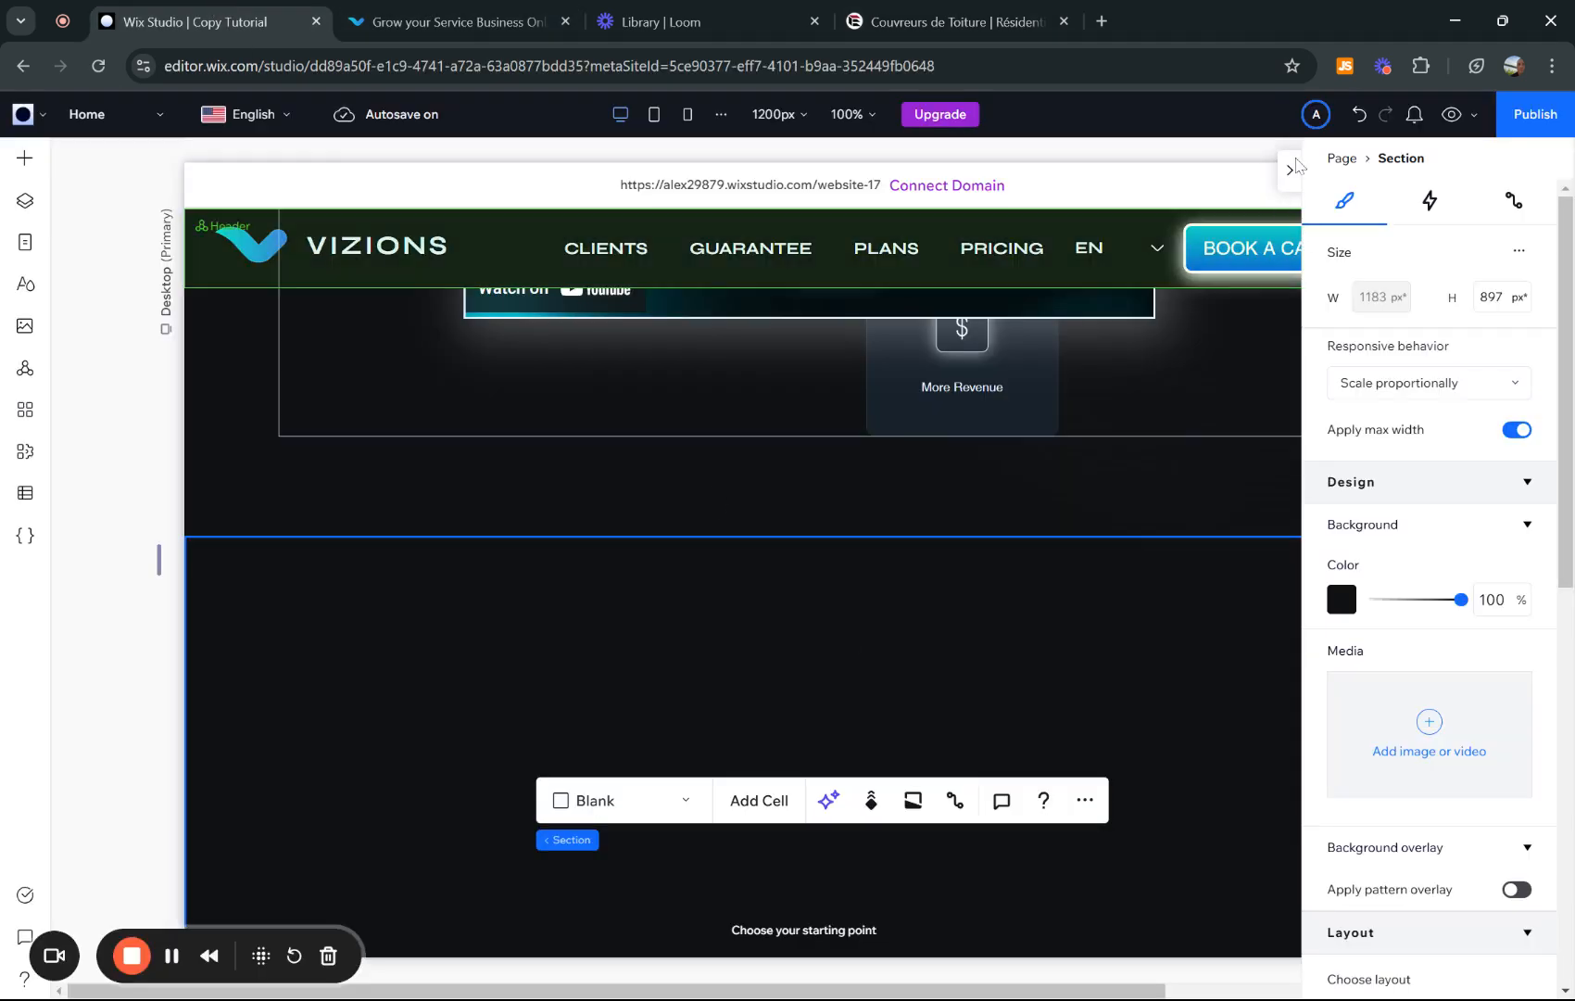
click(432, 12)
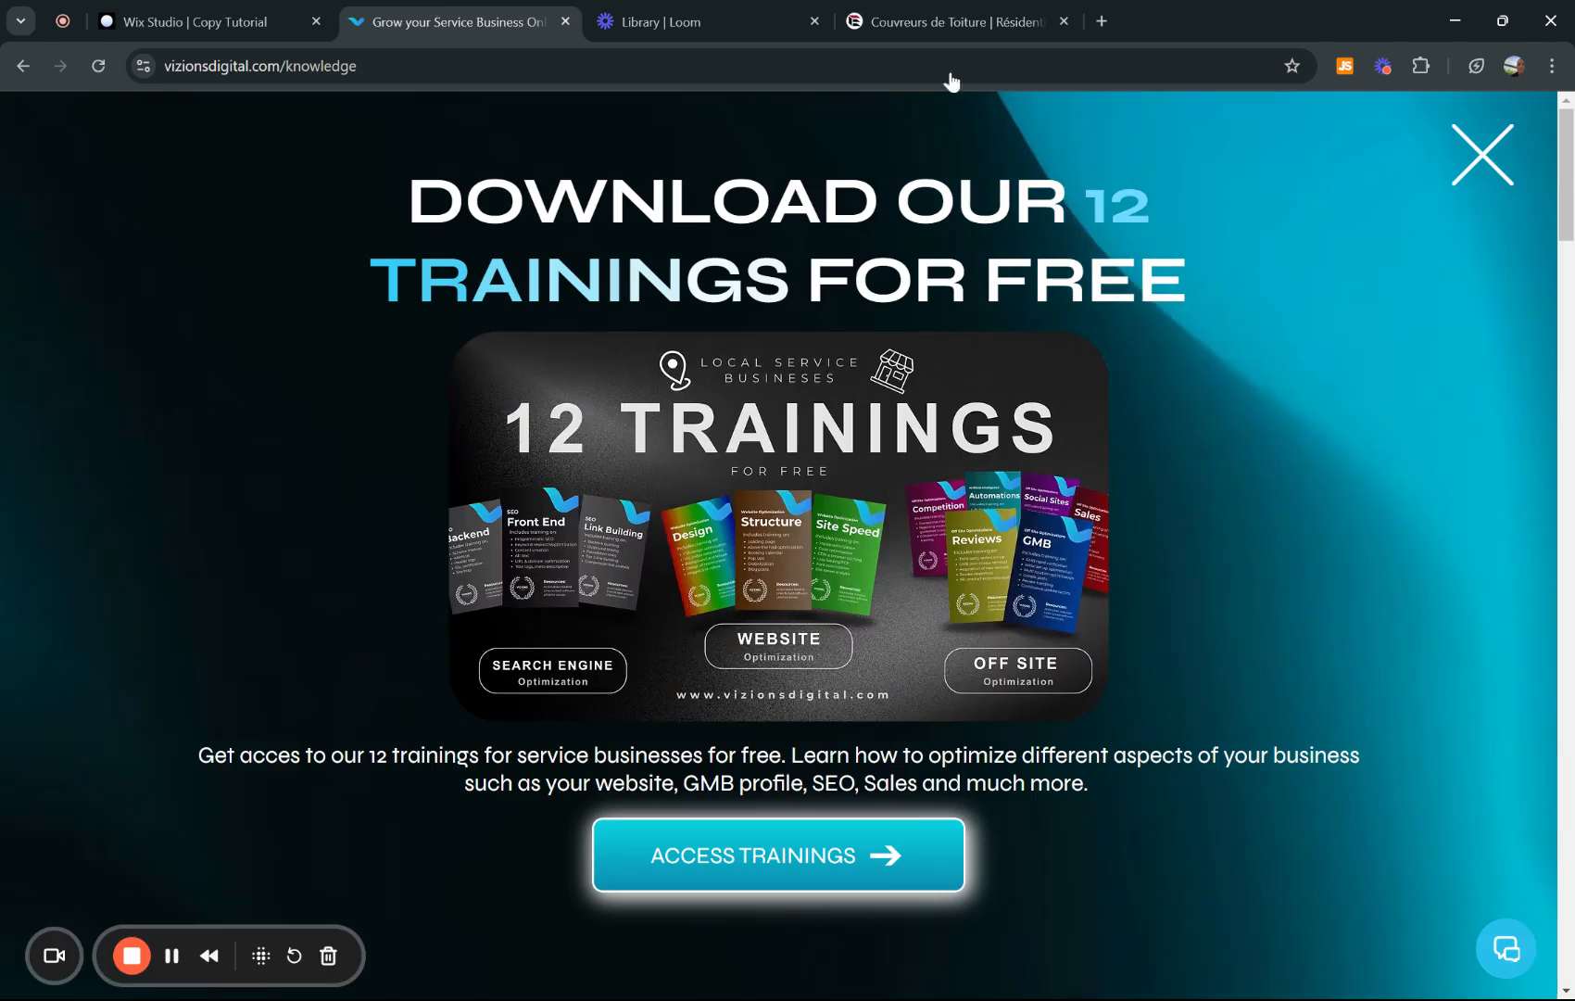
click(950, 21)
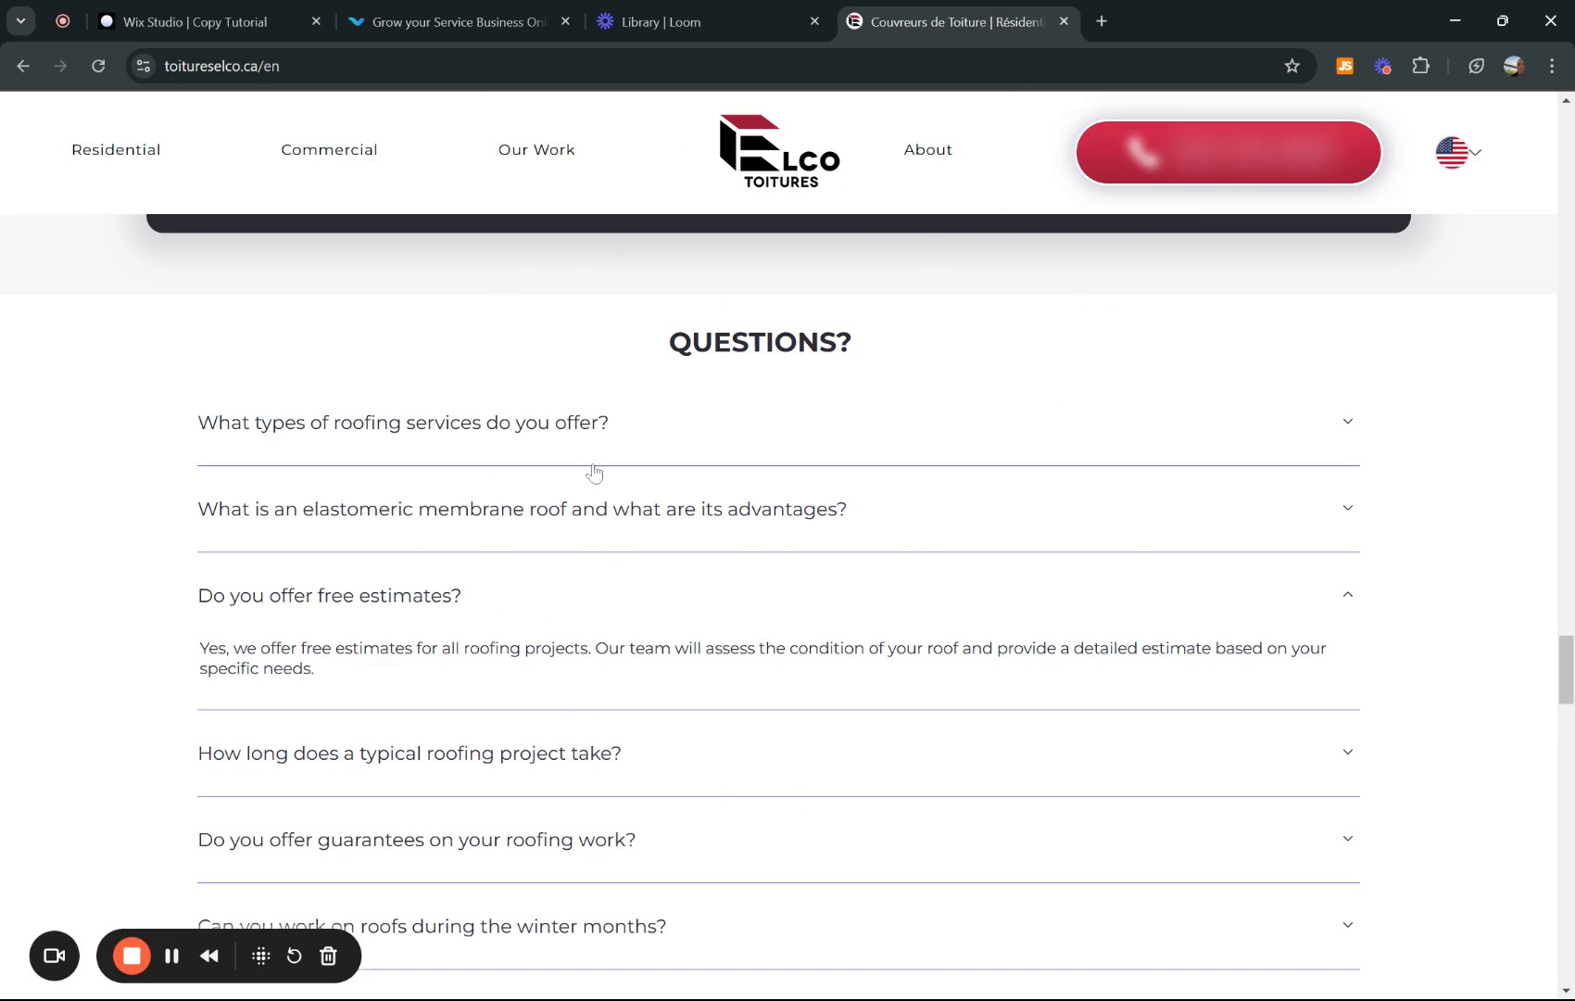
click(155, 11)
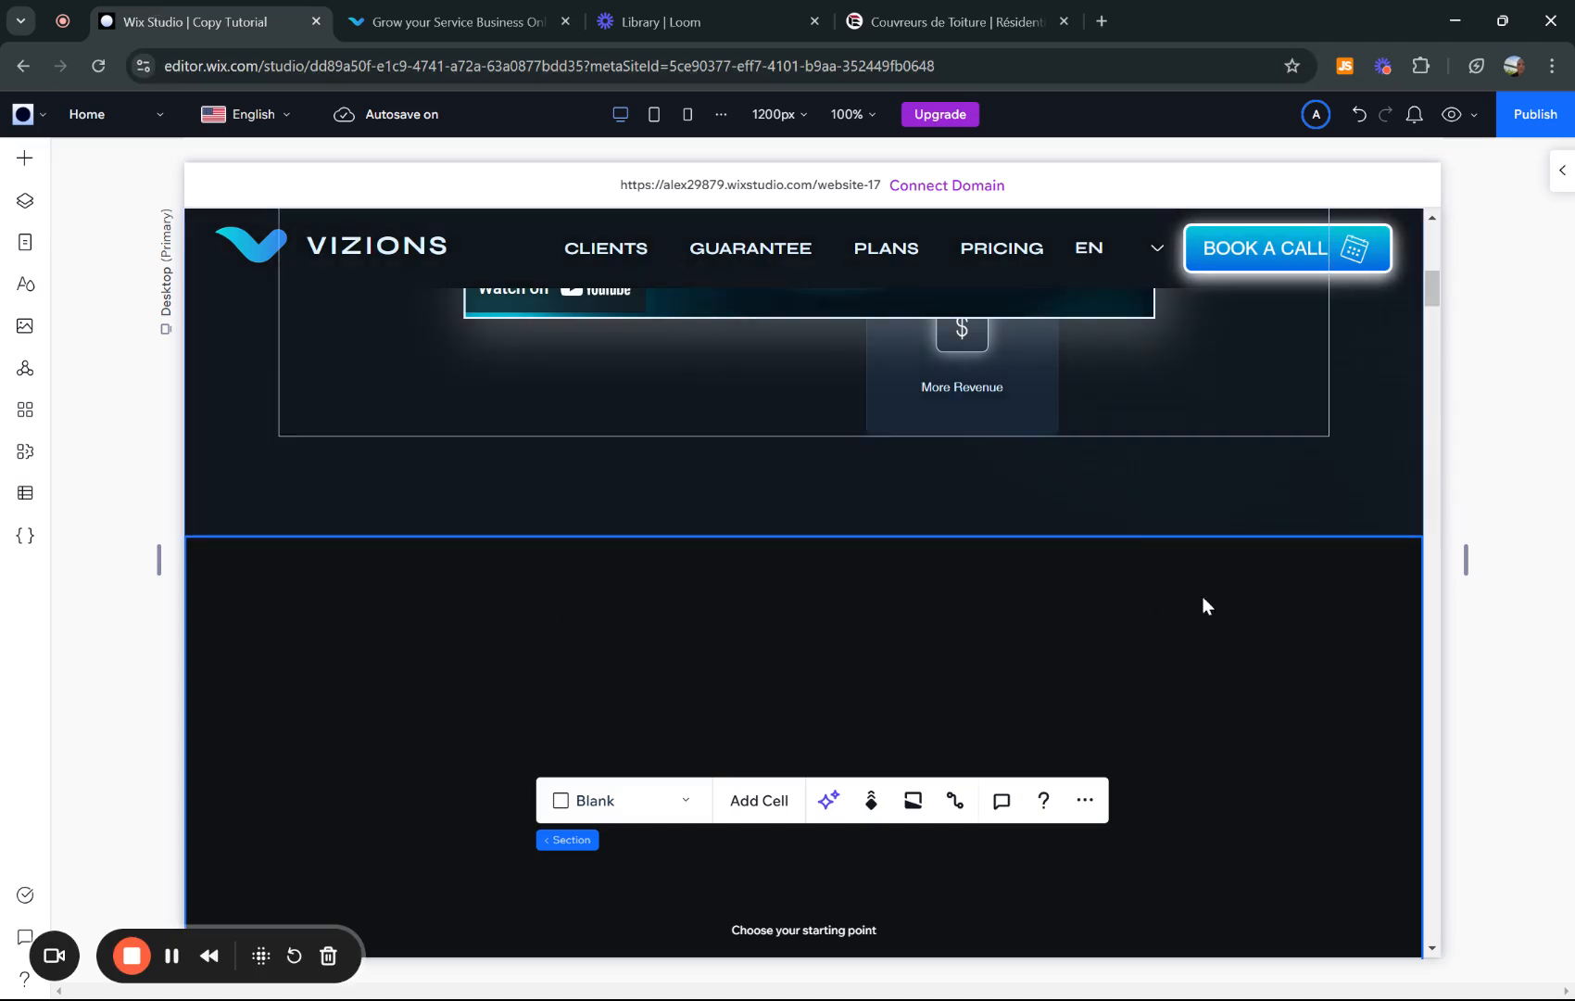
scroll(1264, 471, down, 2)
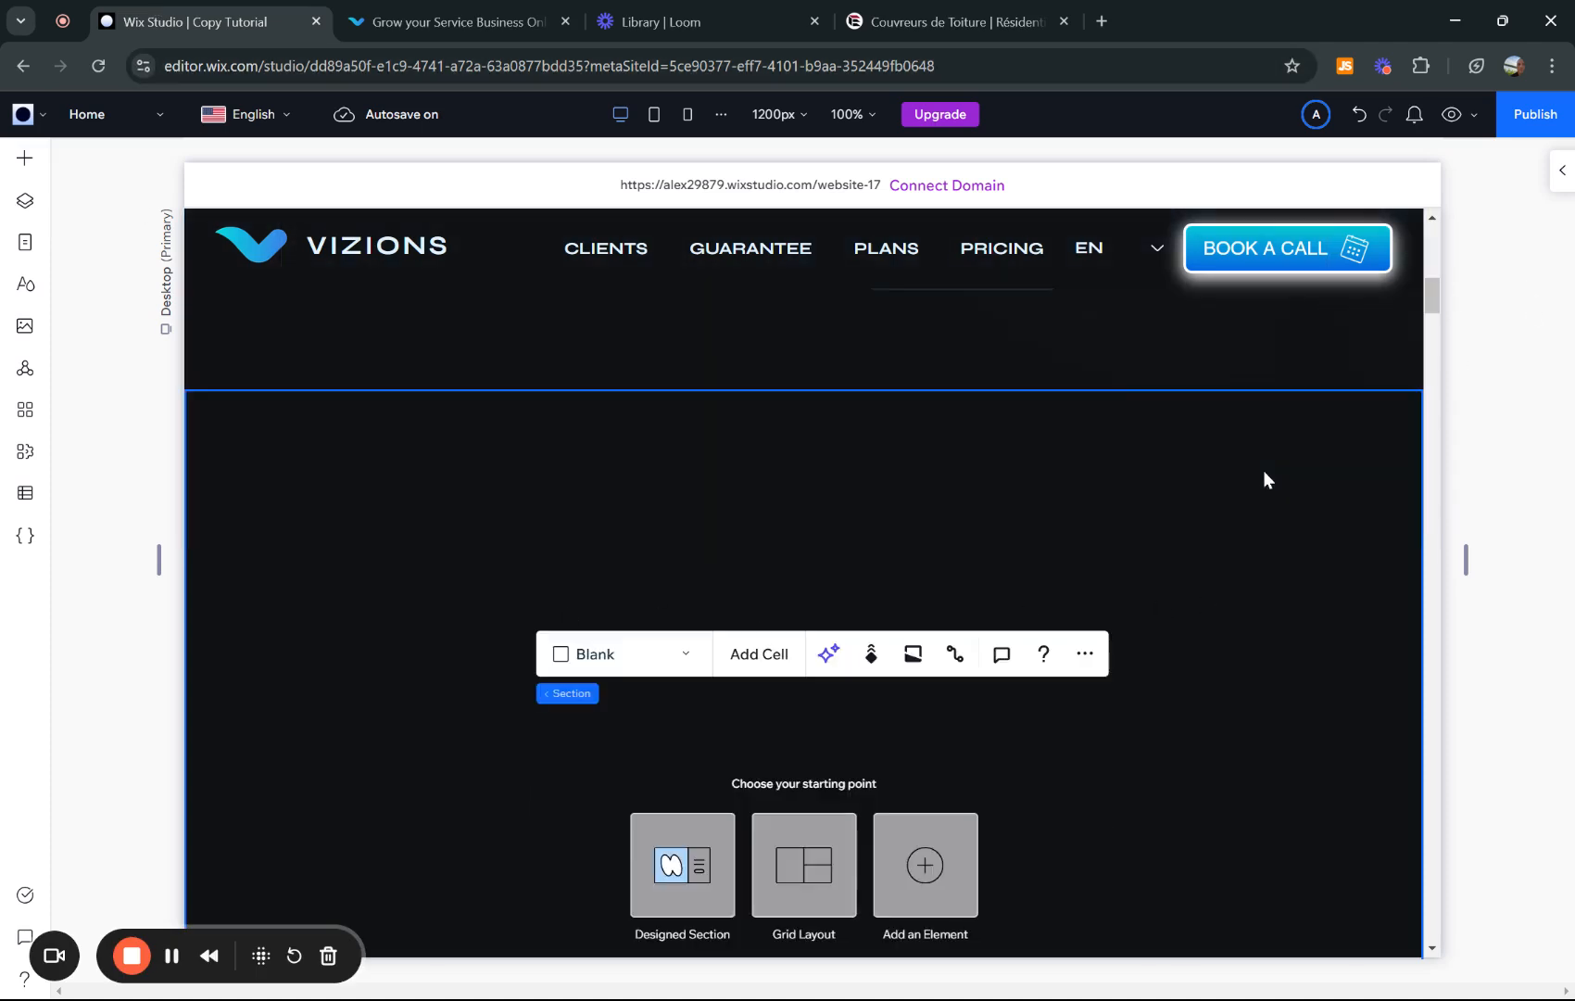
scroll(1264, 472, down, 2)
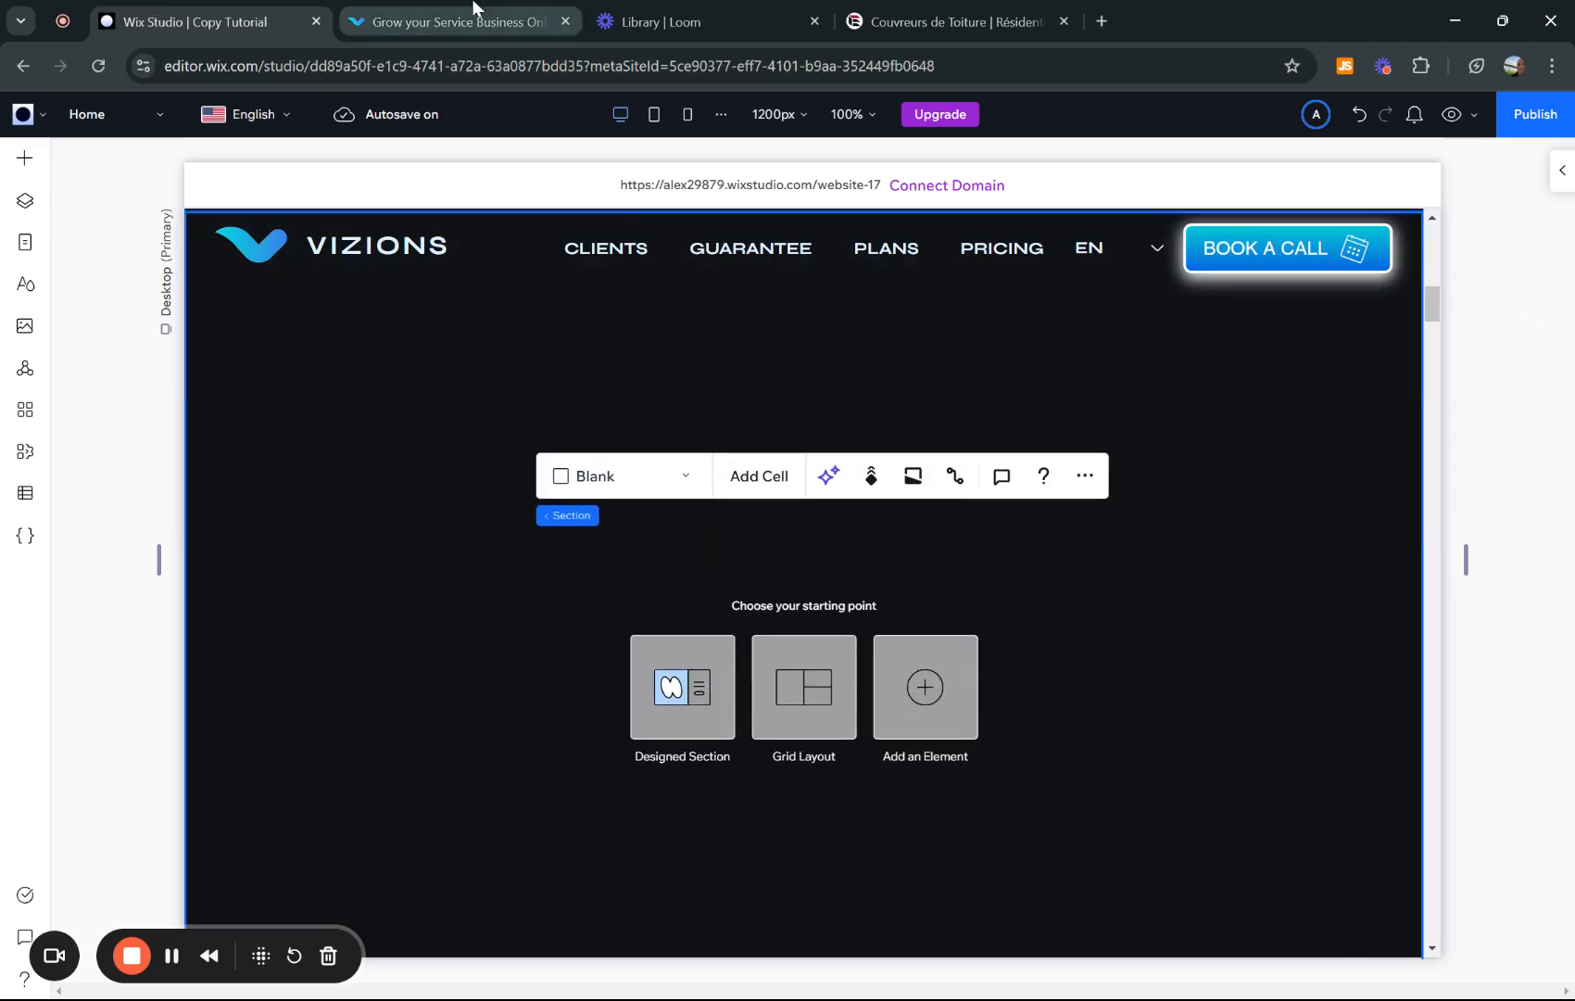
click(477, 14)
click(1505, 167)
scroll(1051, 429, down, 6)
scroll(1058, 433, up, 6)
click(244, 162)
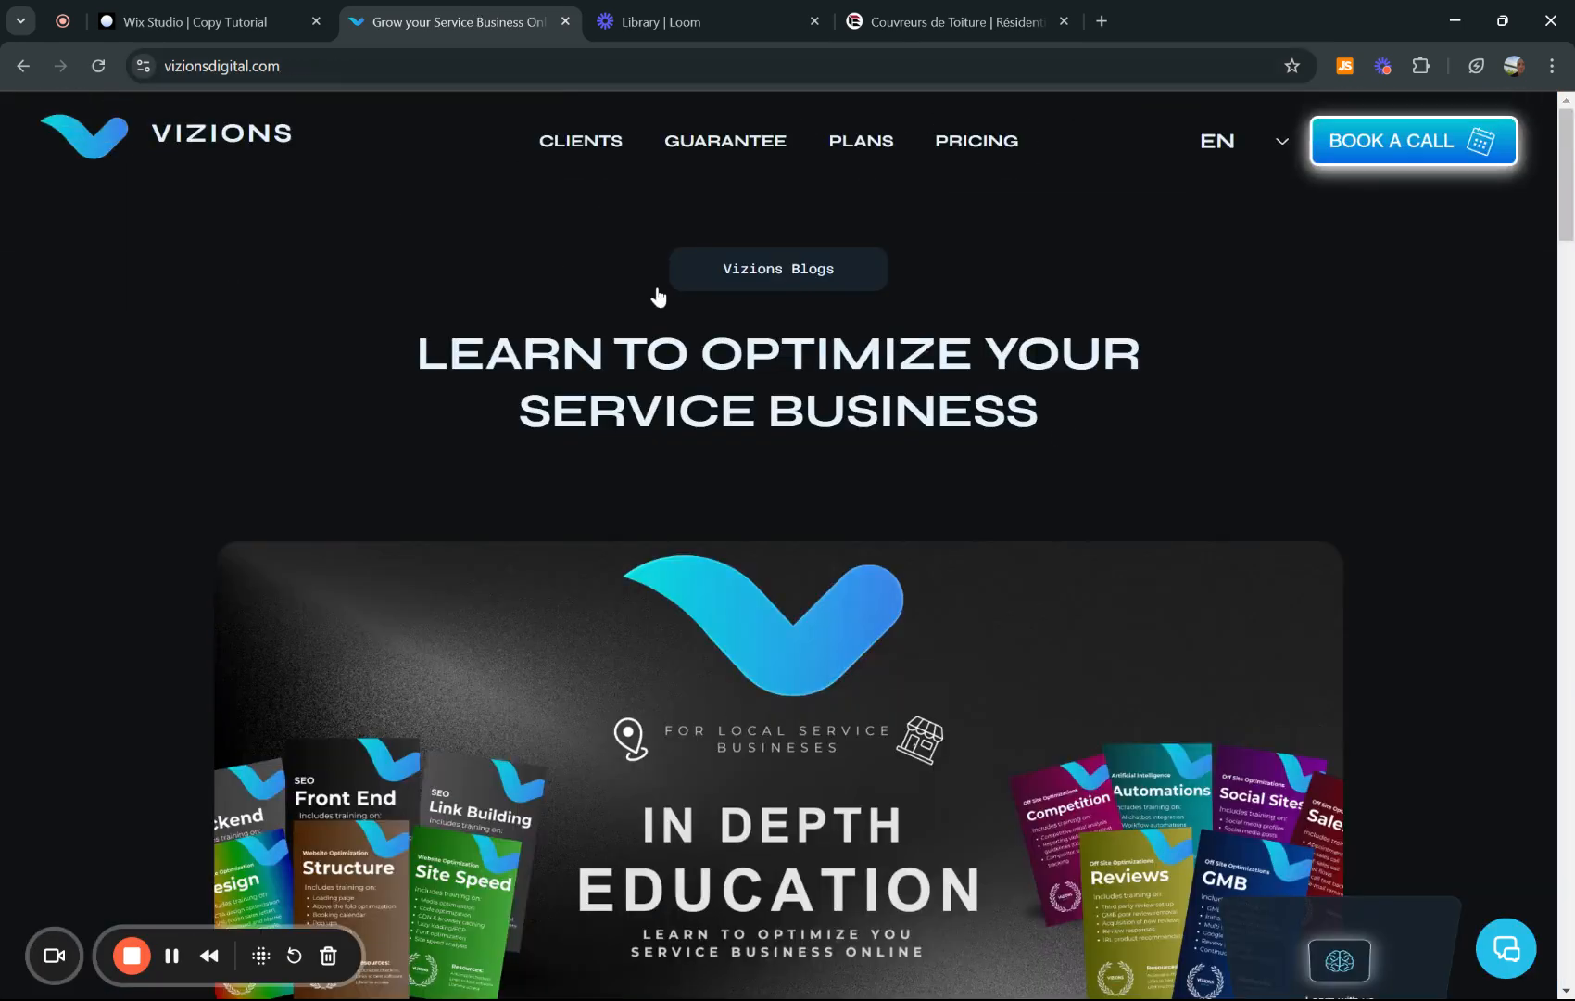
scroll(541, 786, down, 10)
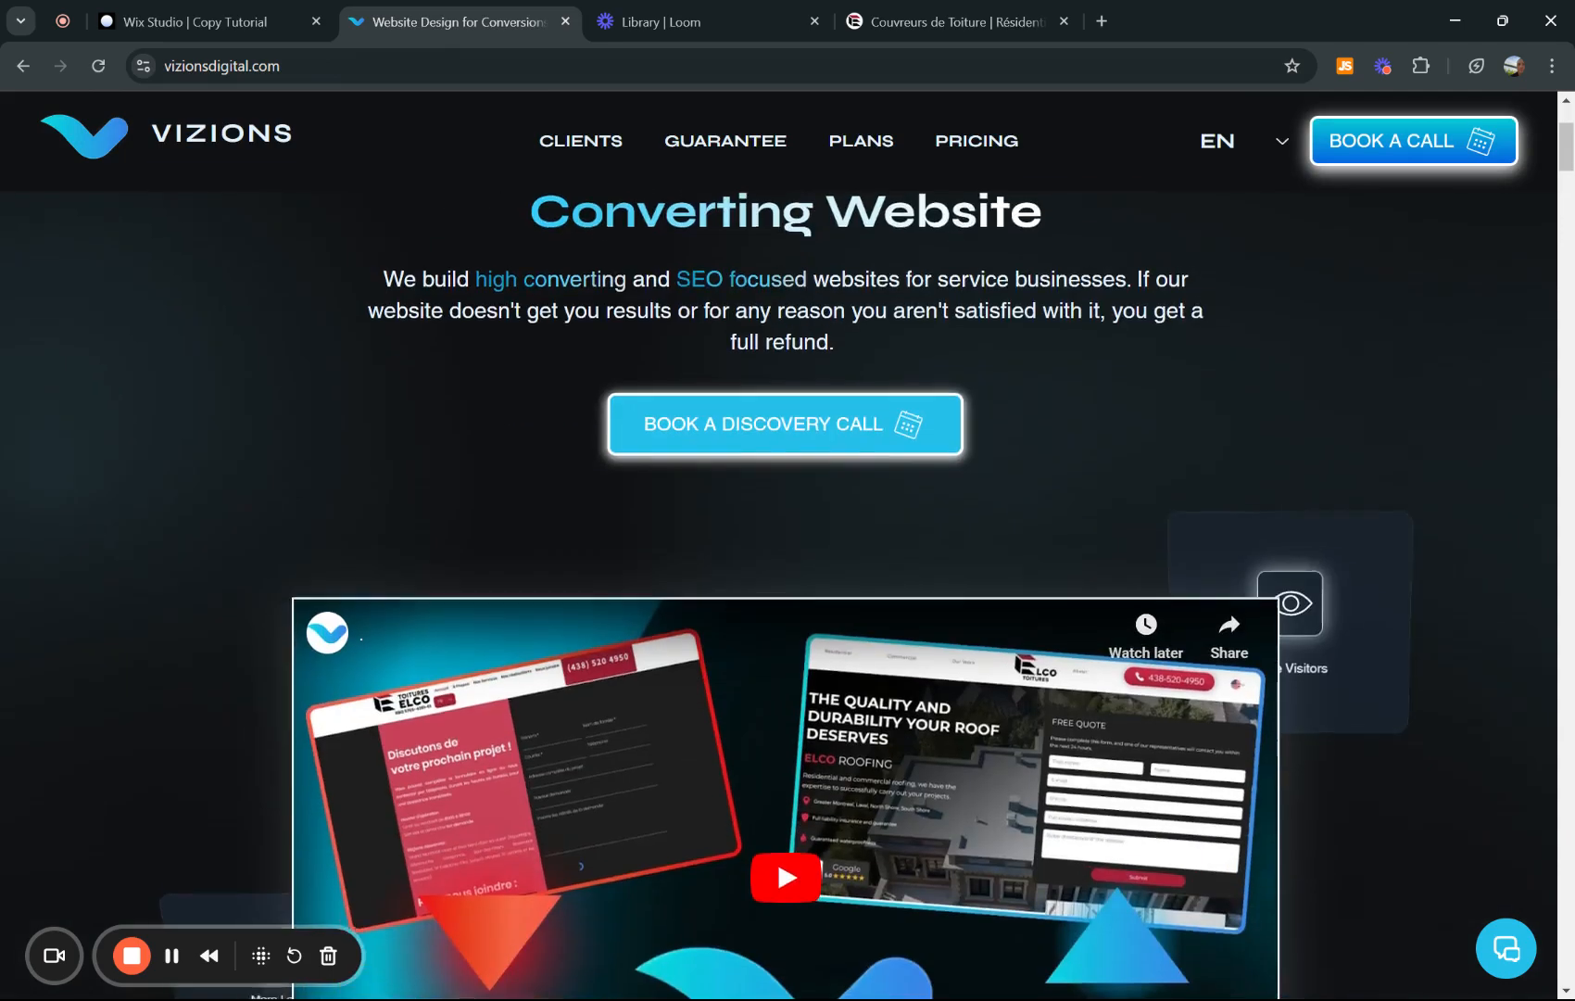
scroll(792, 683, down, 15)
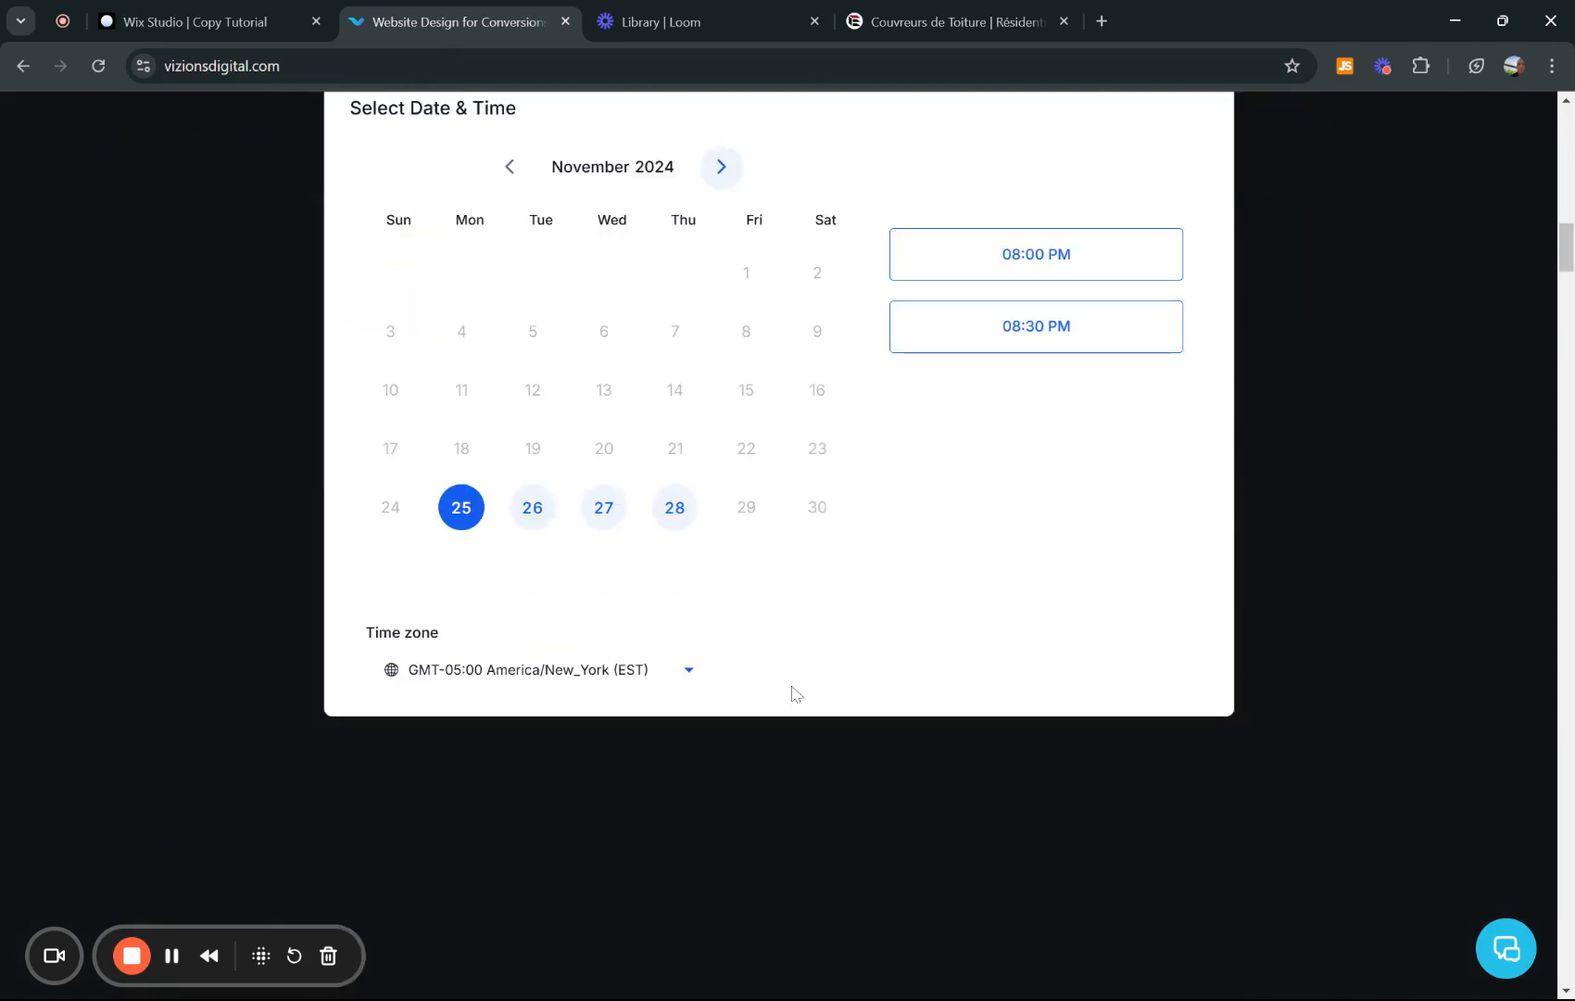
scroll(792, 684, up, 15)
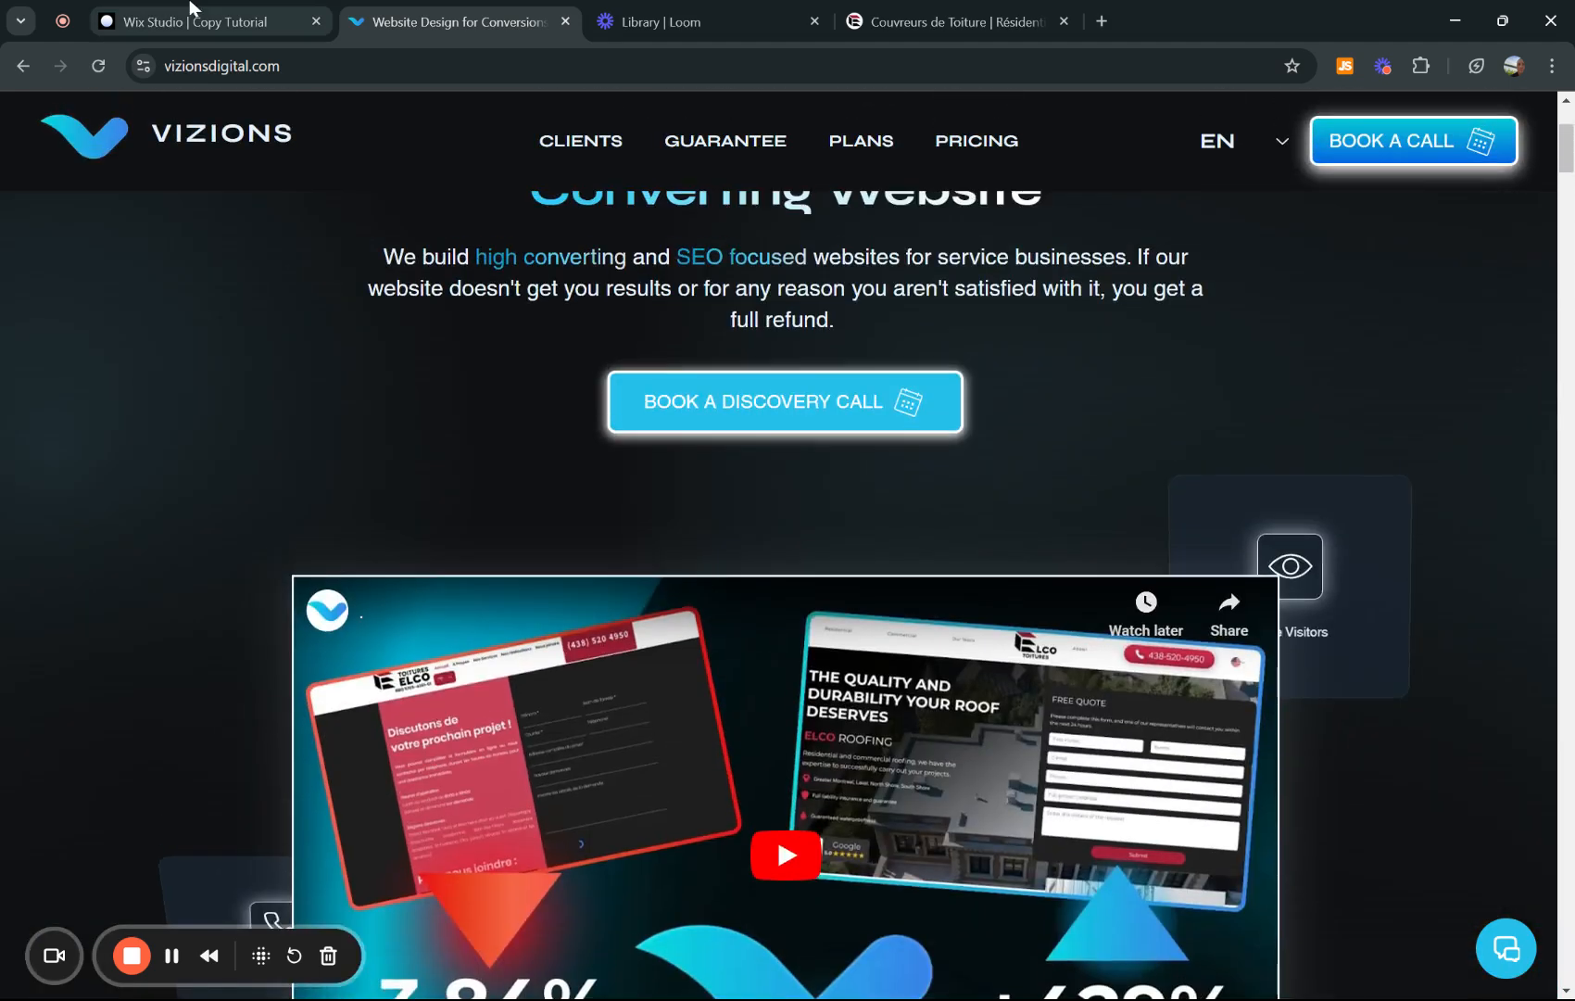
click(190, 13)
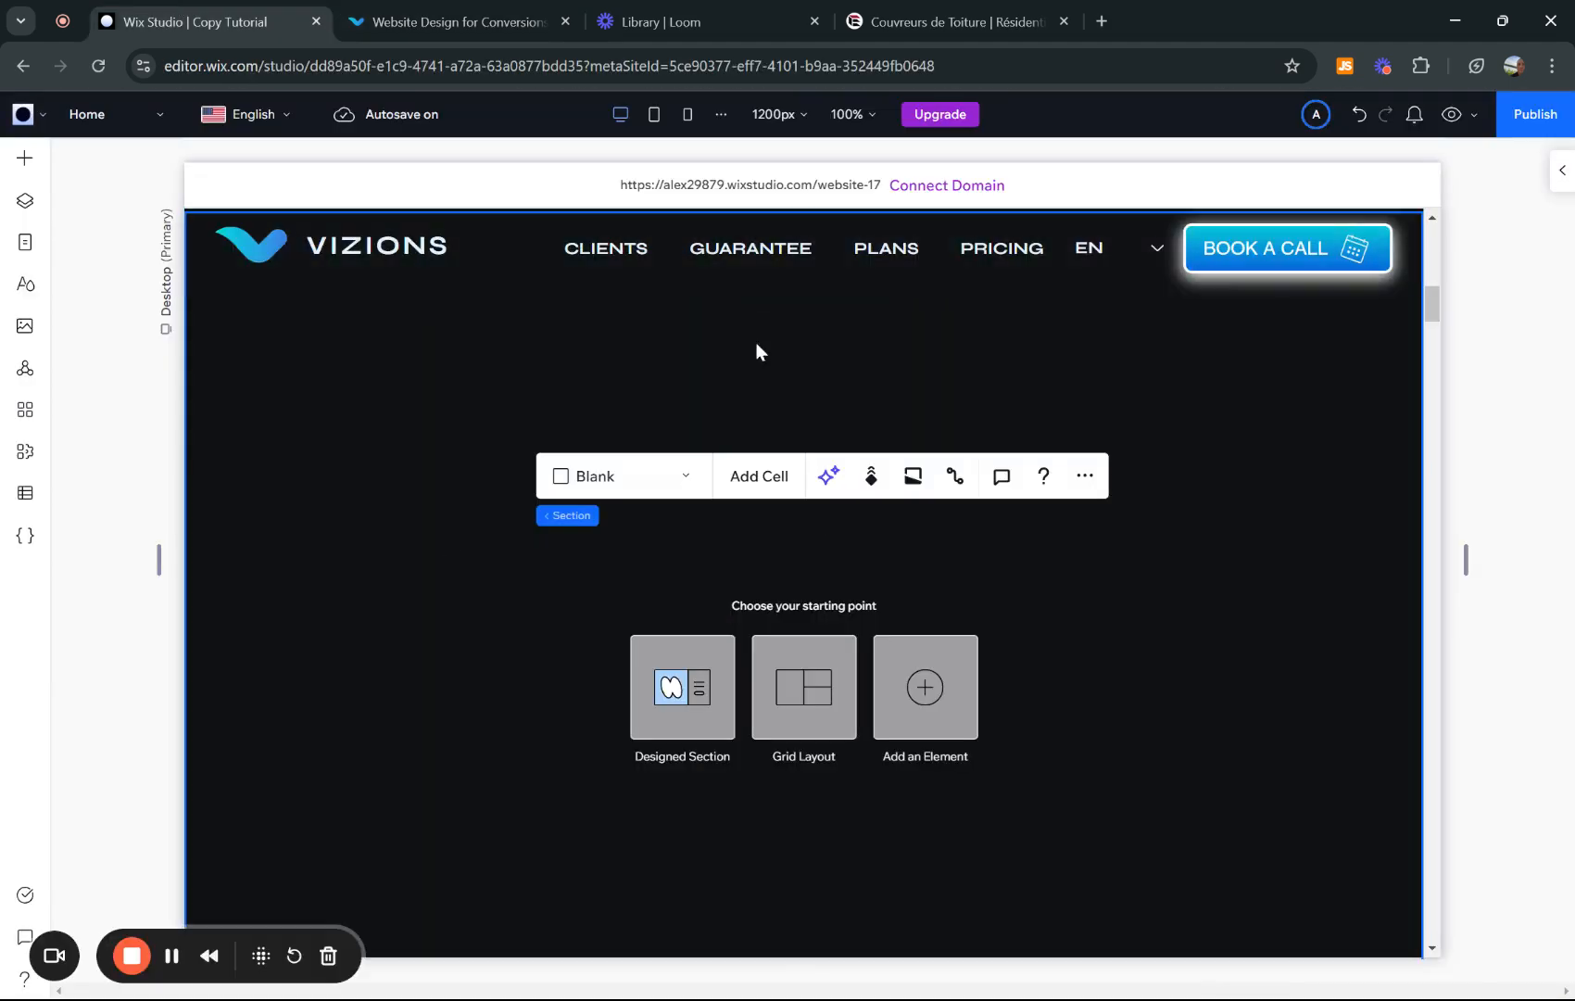
key(ctrl+v)
scroll(809, 470, down, 8)
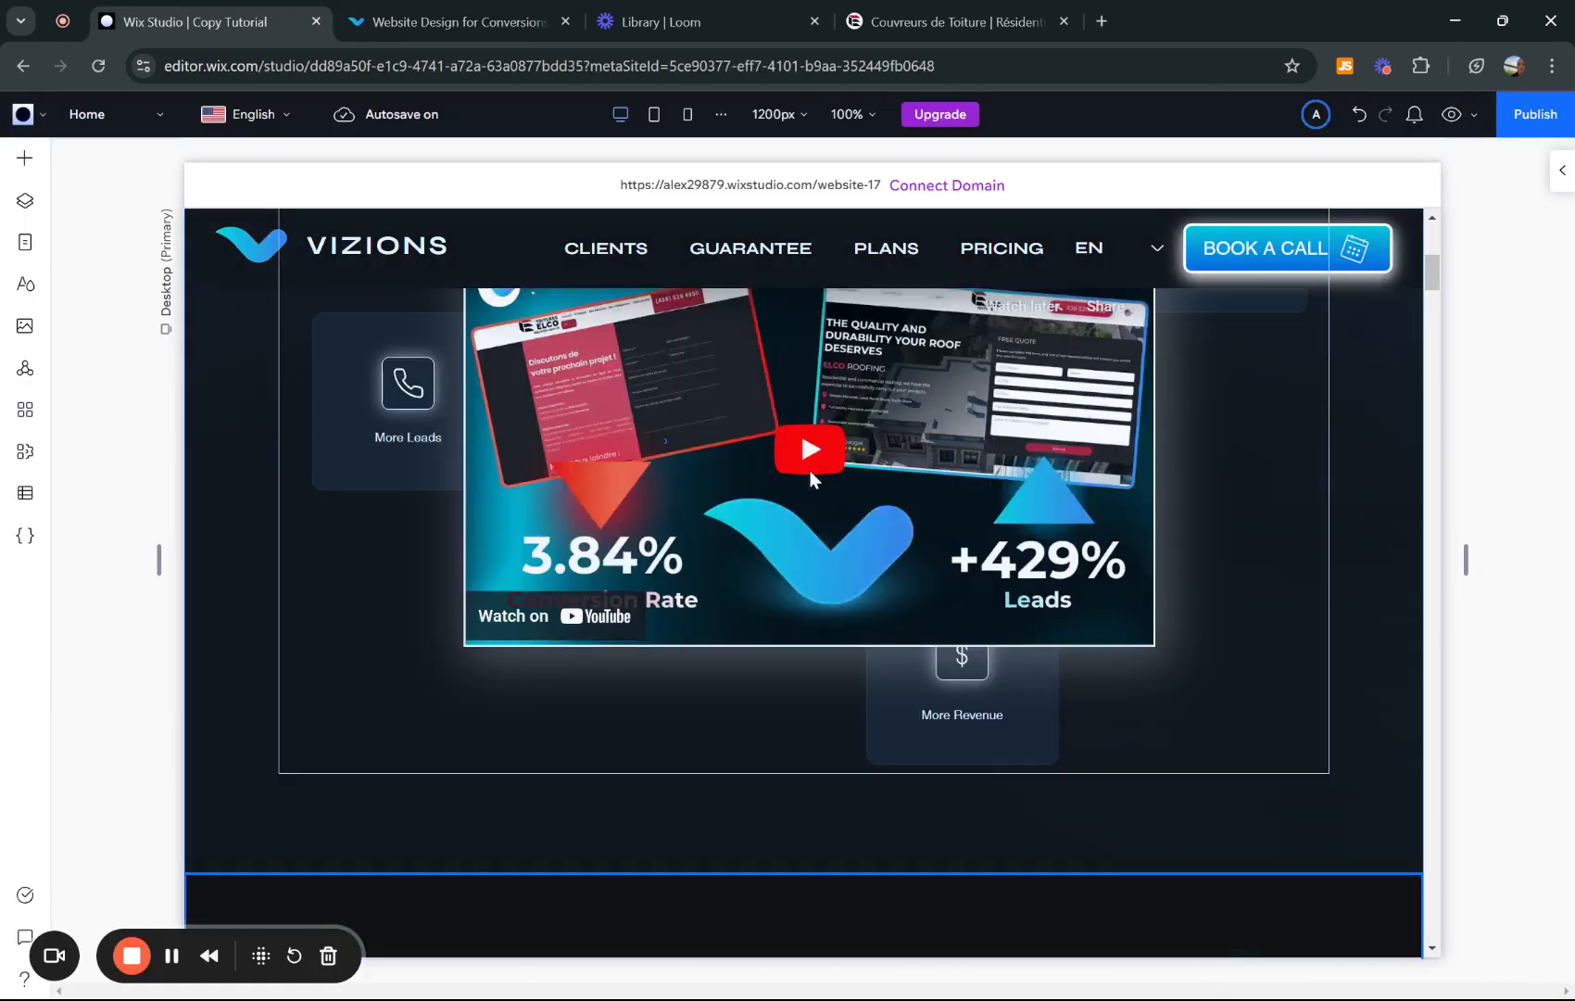
click(603, 554)
scroll(602, 547, down, 2)
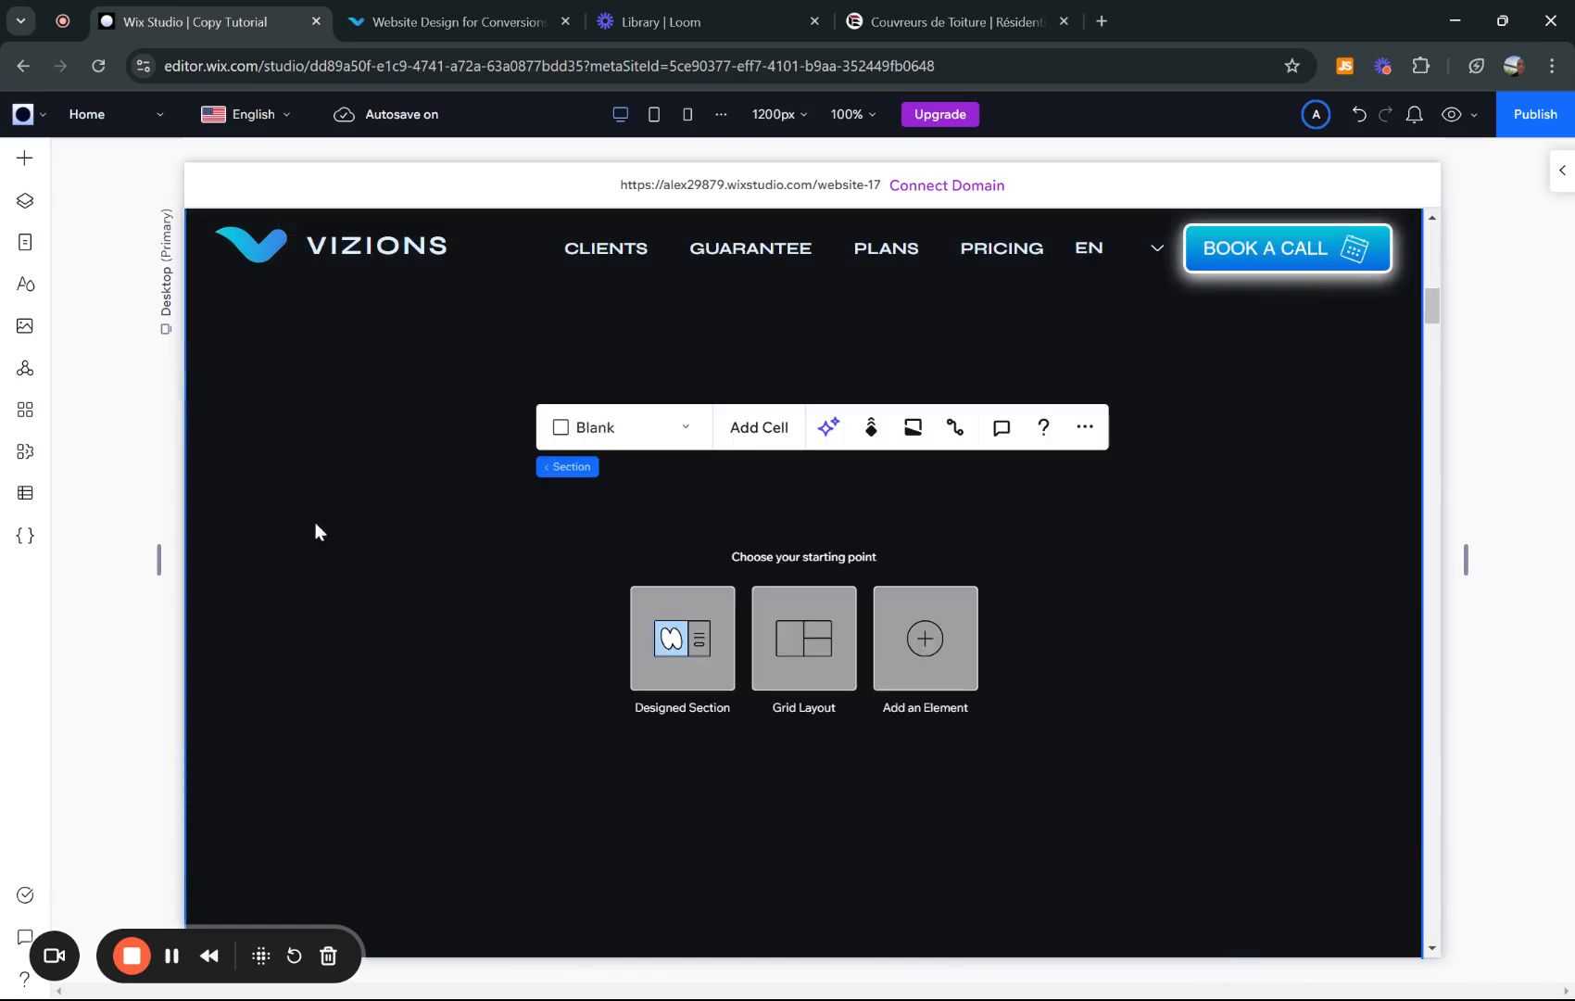
click(23, 417)
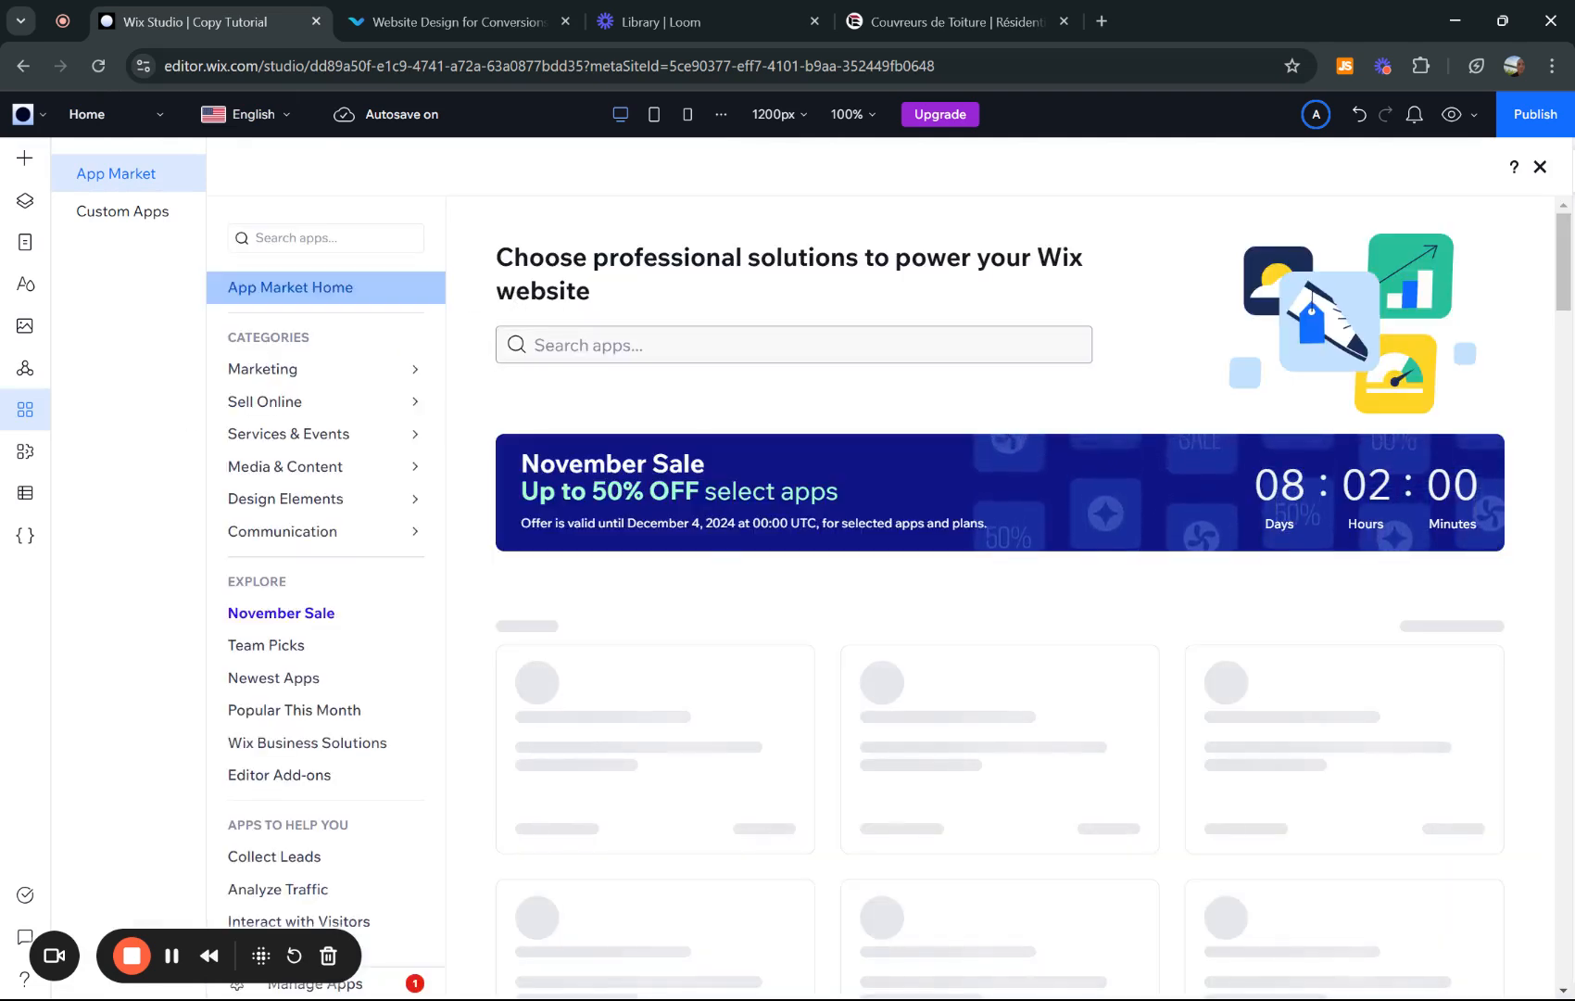
- Search the App Market for 'wix faq' and add the Wix FAQ app to the site
click(742, 345)
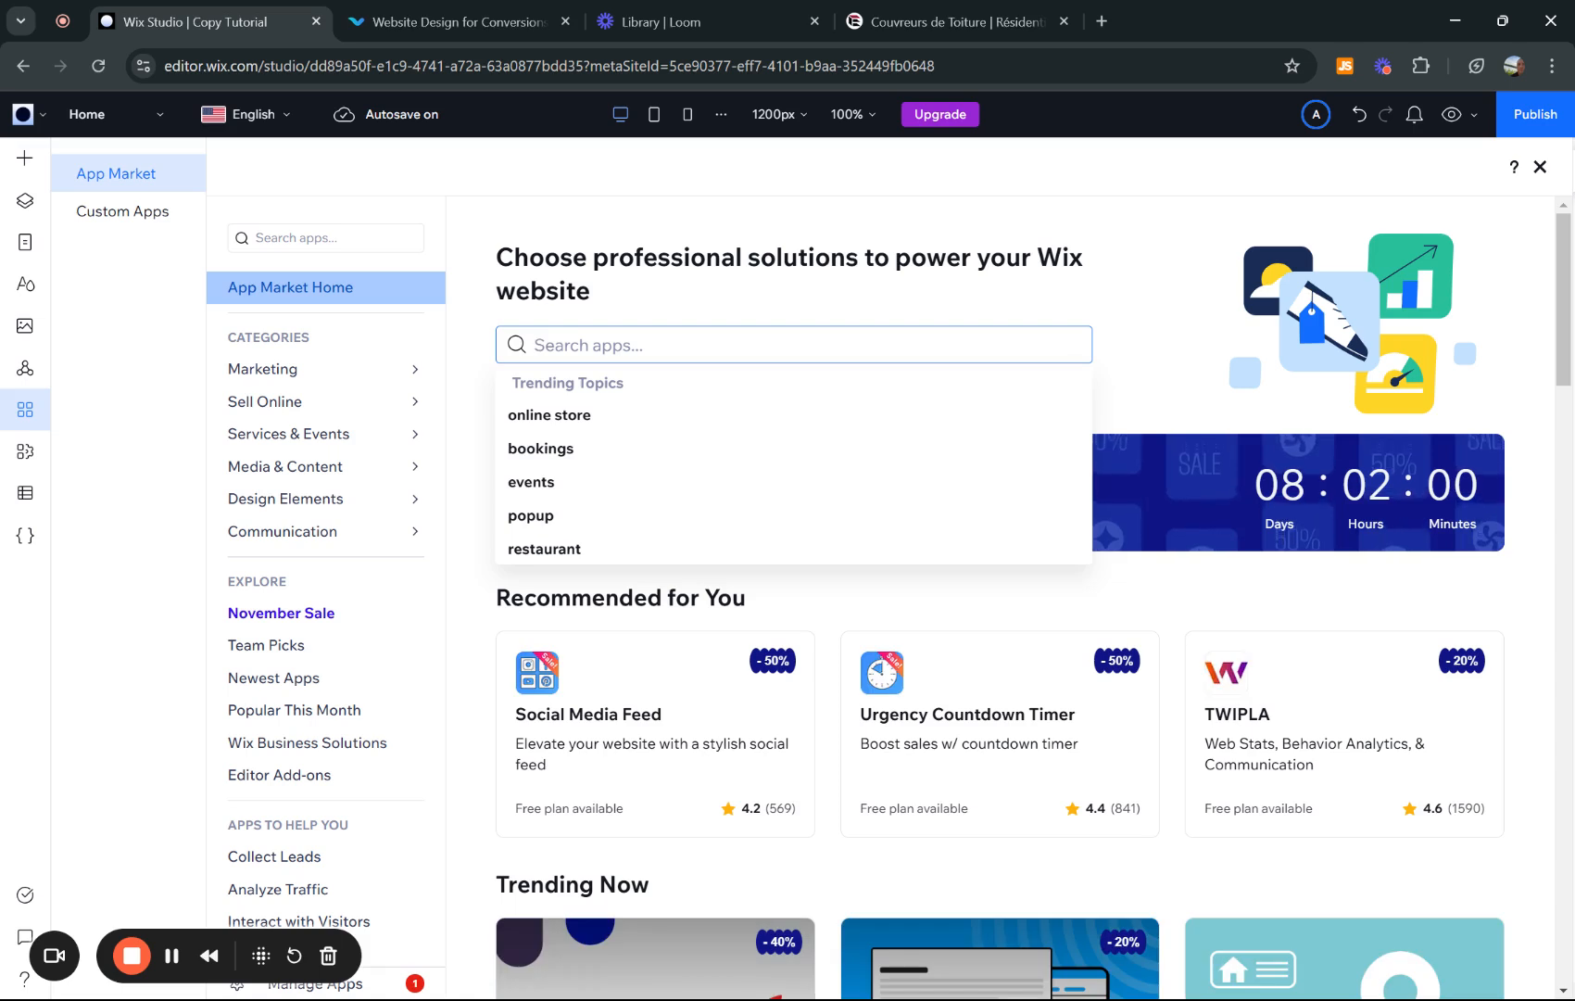
text(wix faq)
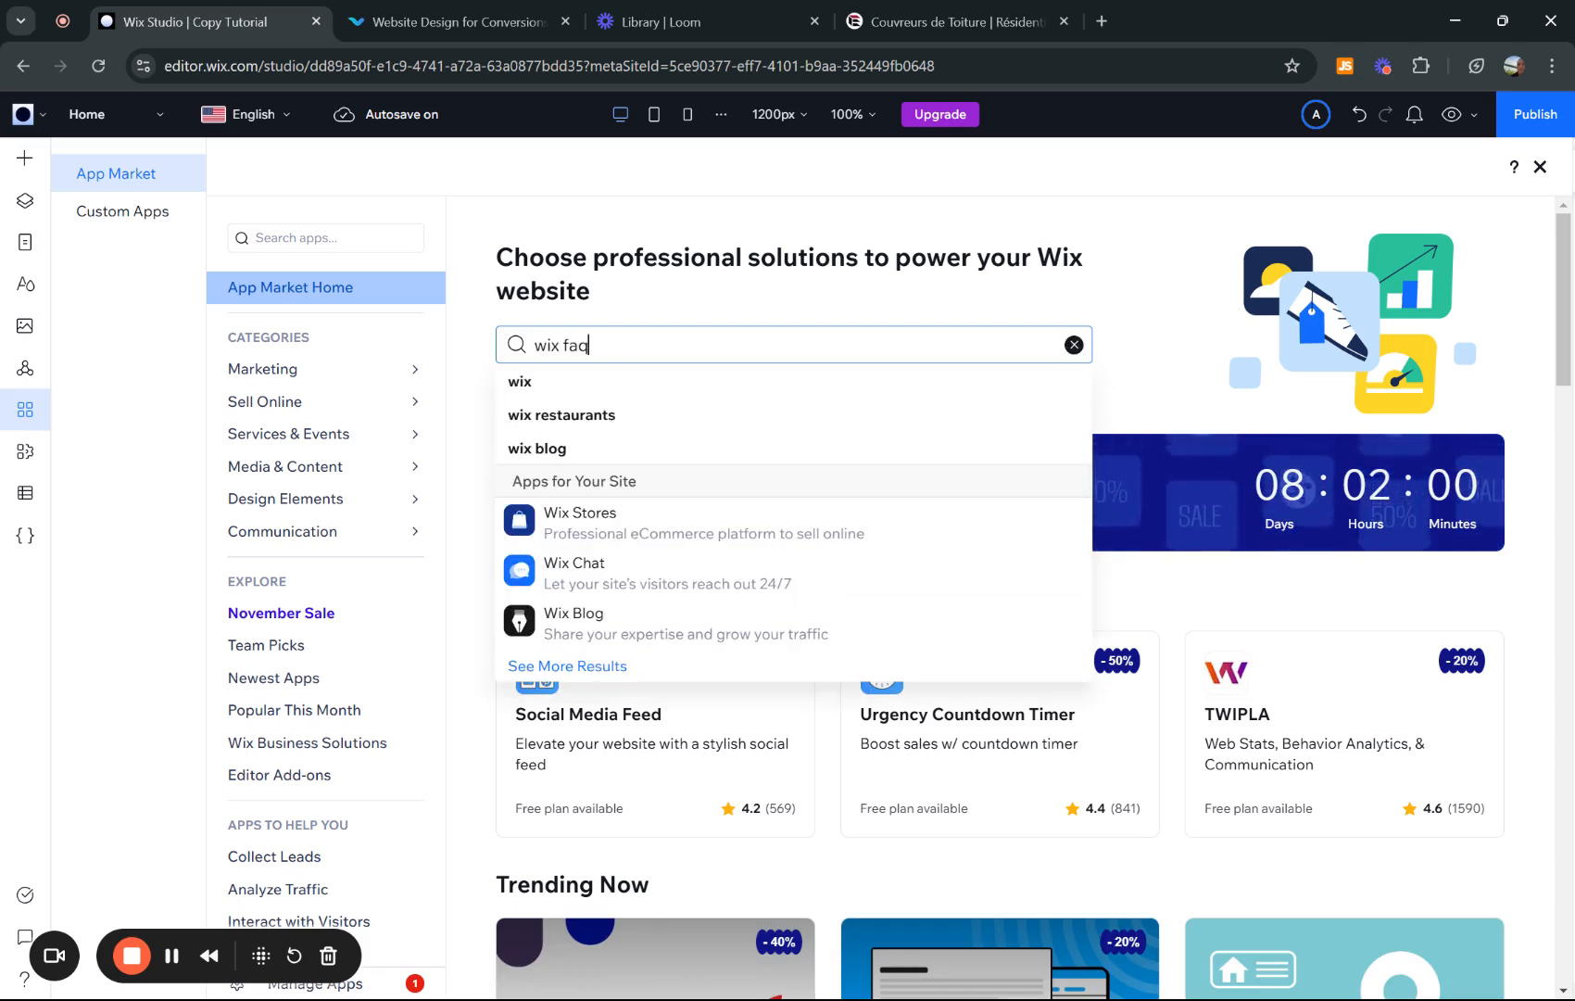
key(Return)
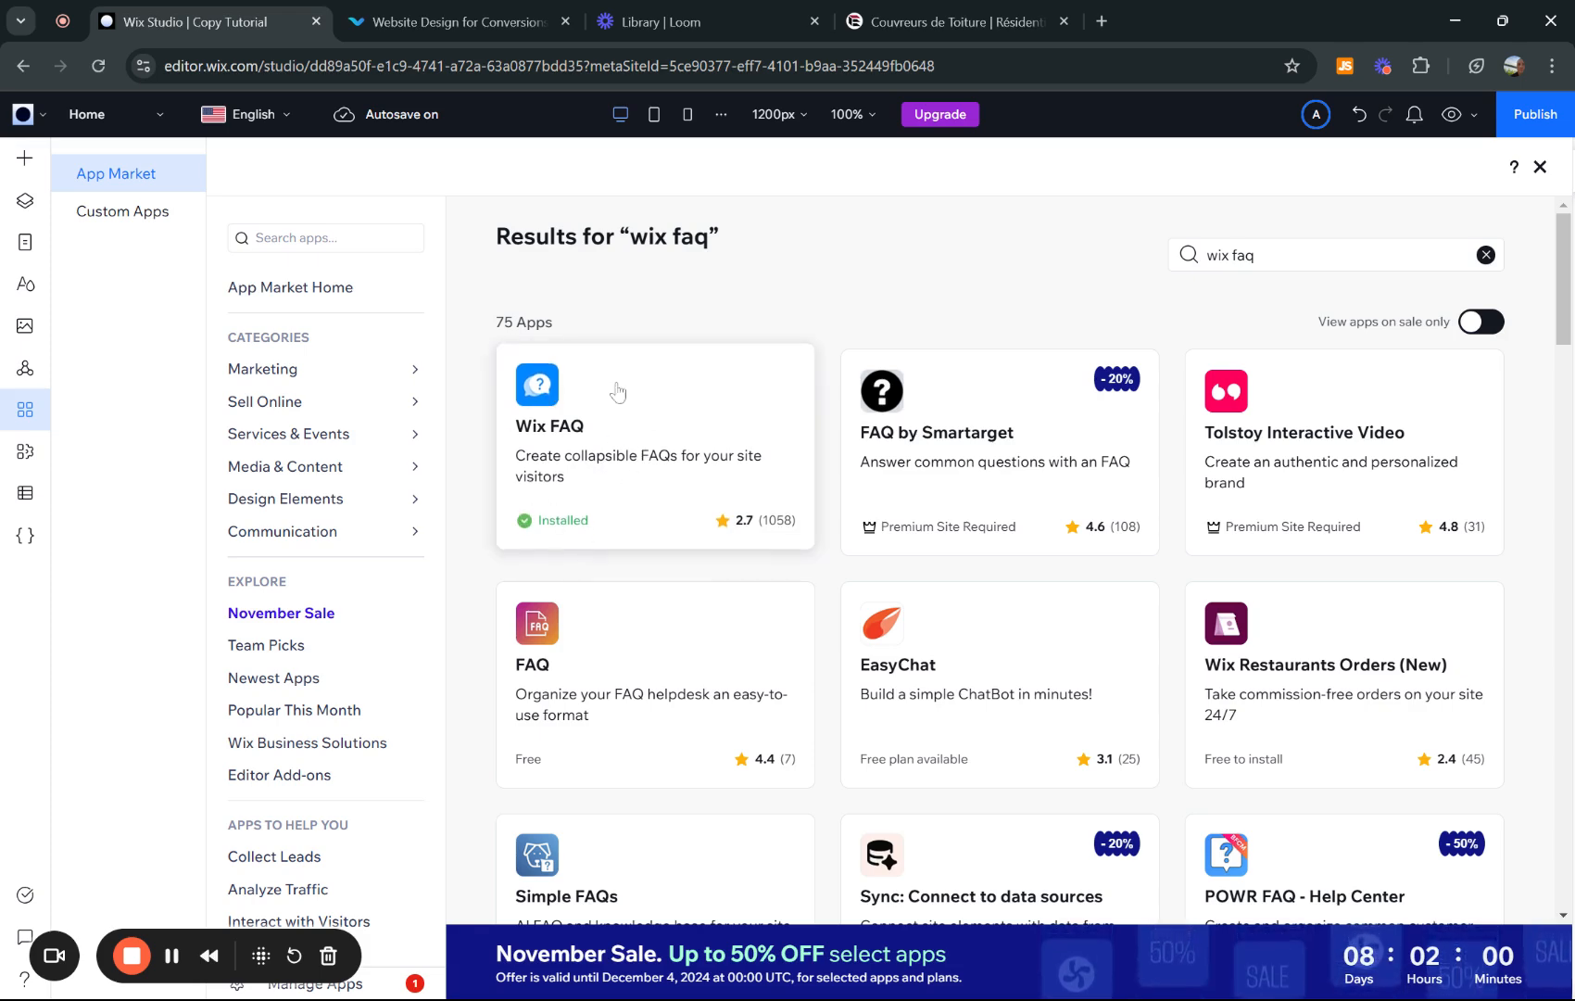
click(570, 459)
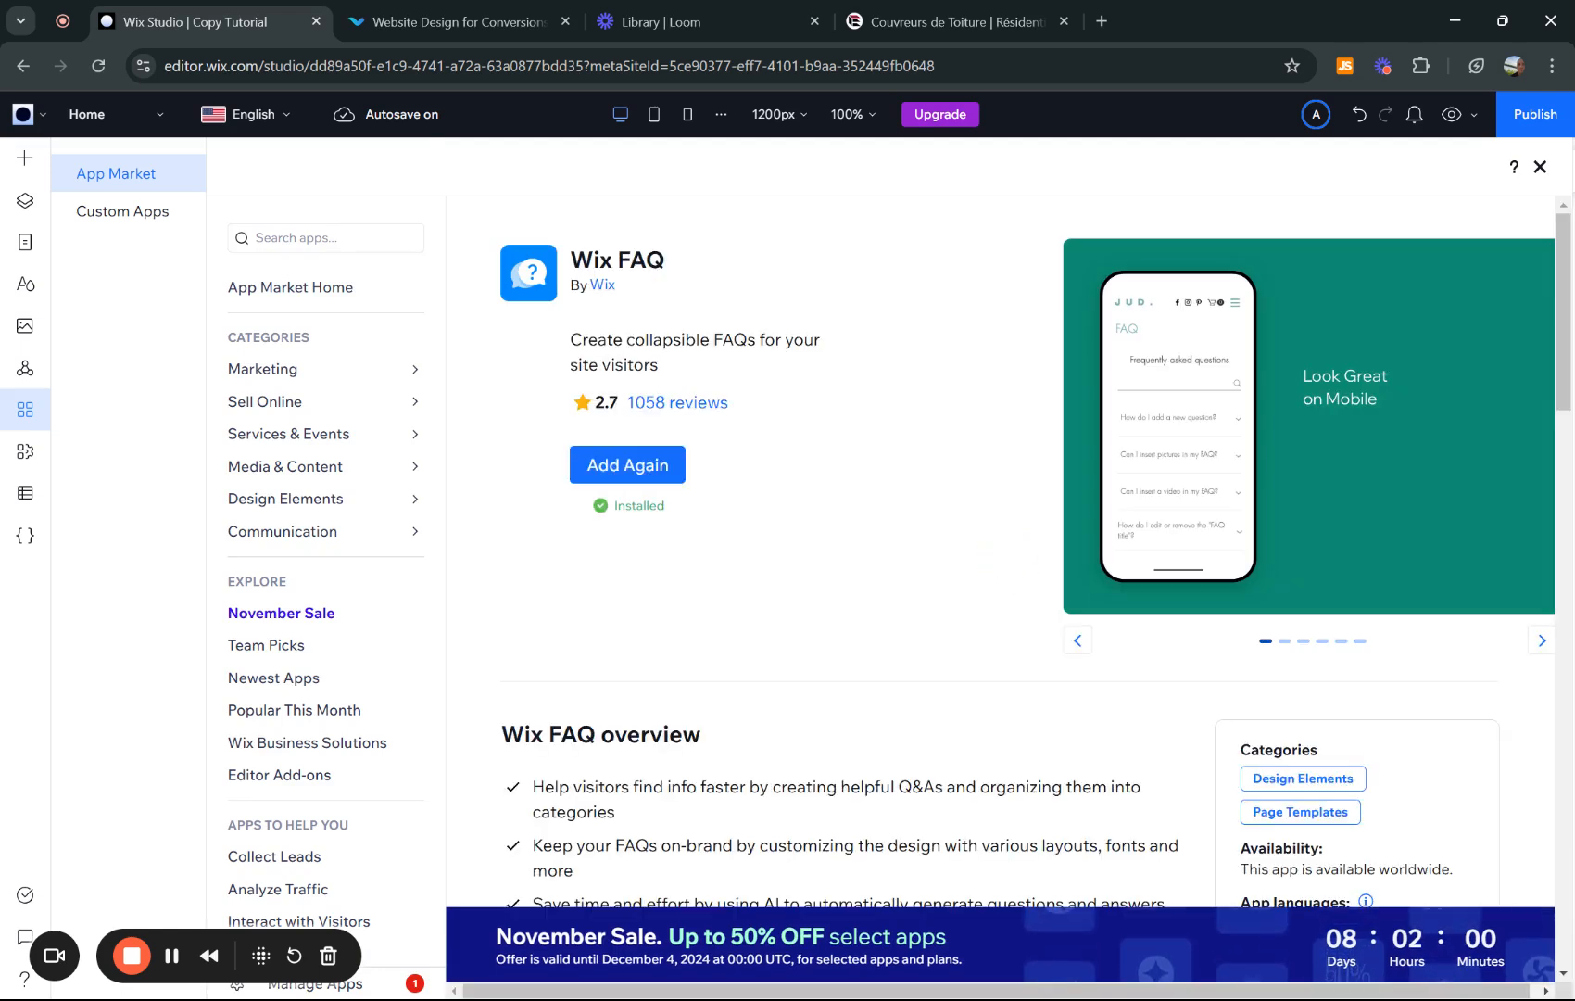
click(622, 473)
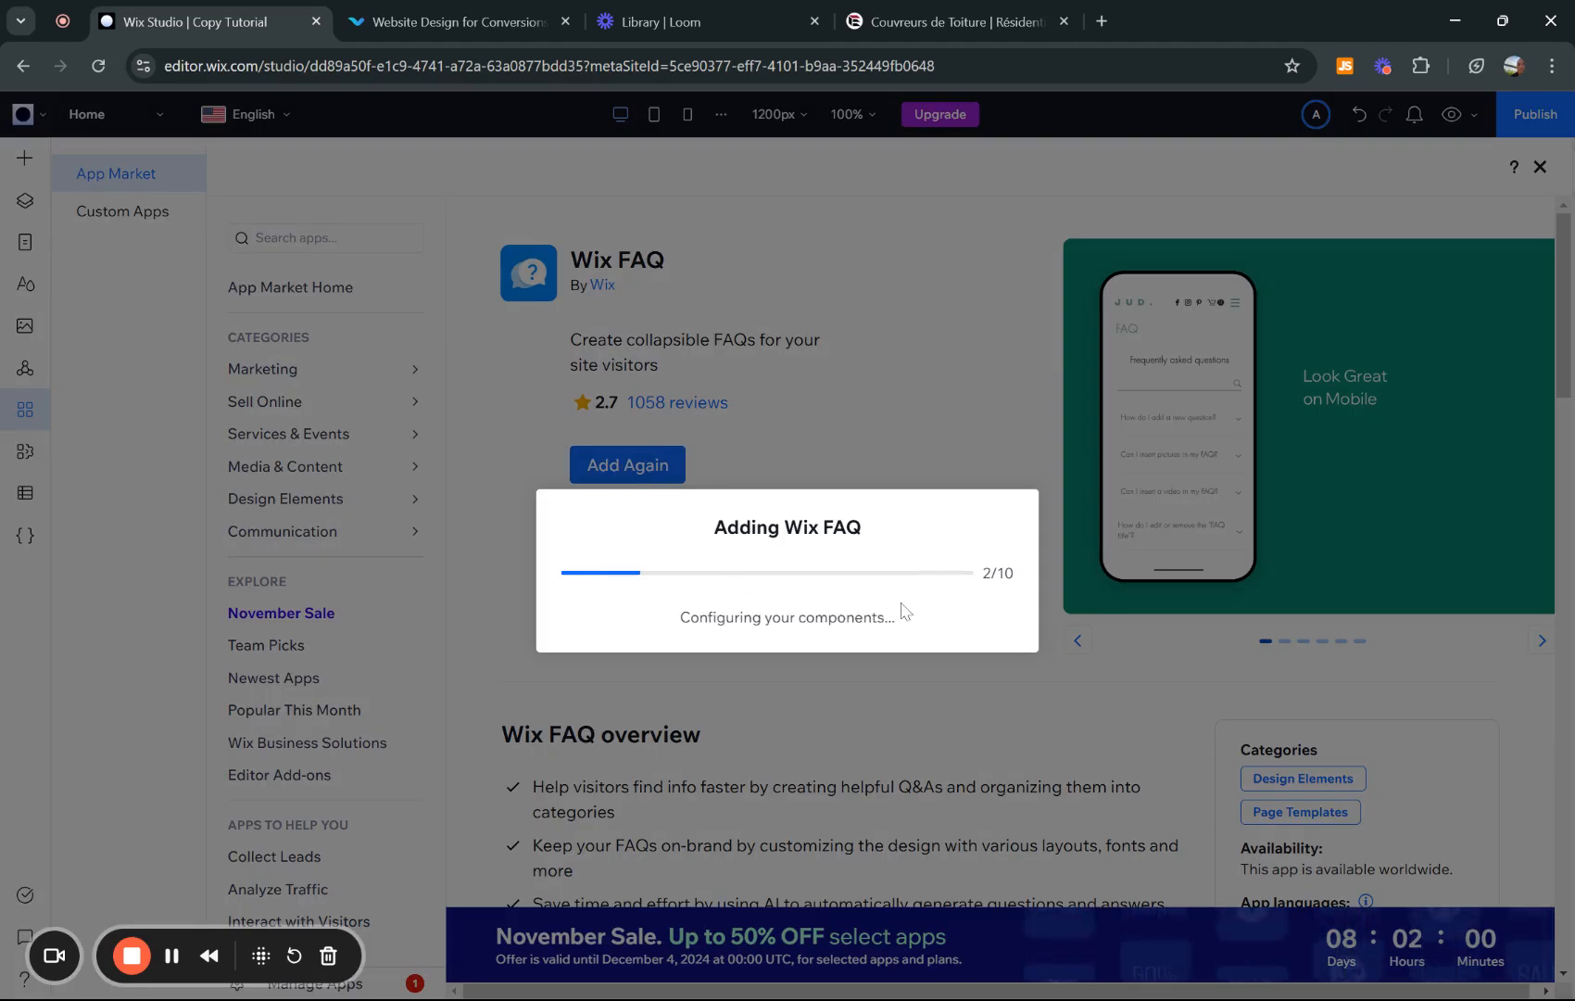
click(940, 21)
- Scroll through the toitureselco.ca FAQ page and its language dropdown, then go back to the Wix Studio editor
scroll(995, 626, down, 1)
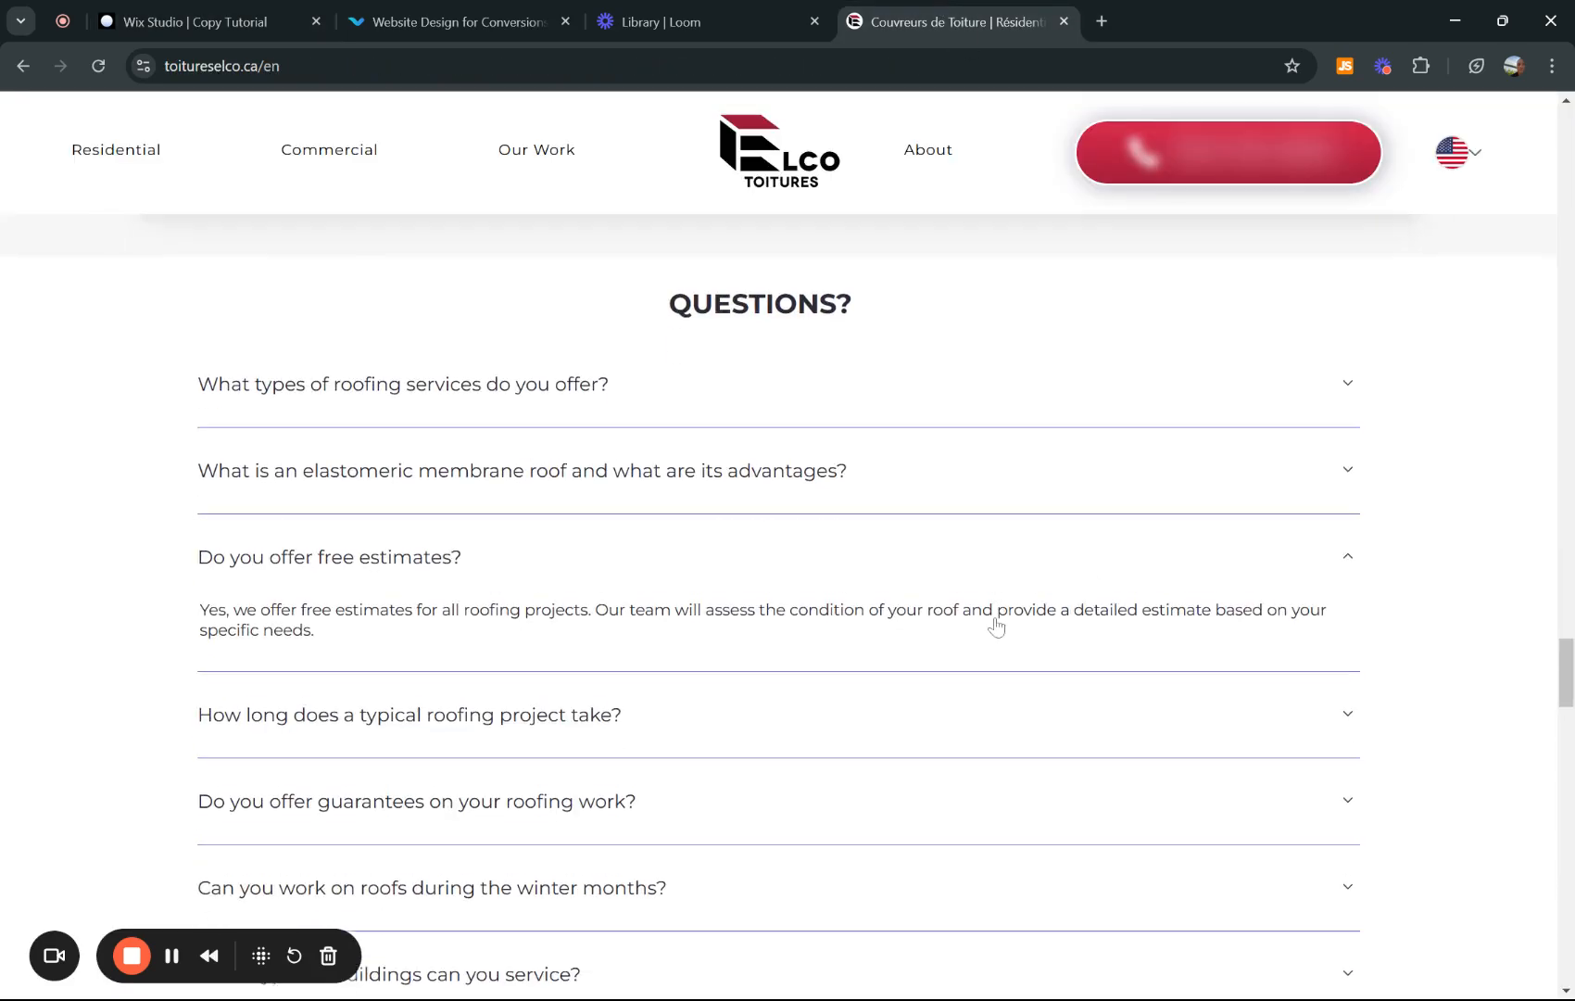
scroll(538, 520, down, 1)
scroll(558, 365, up, 1)
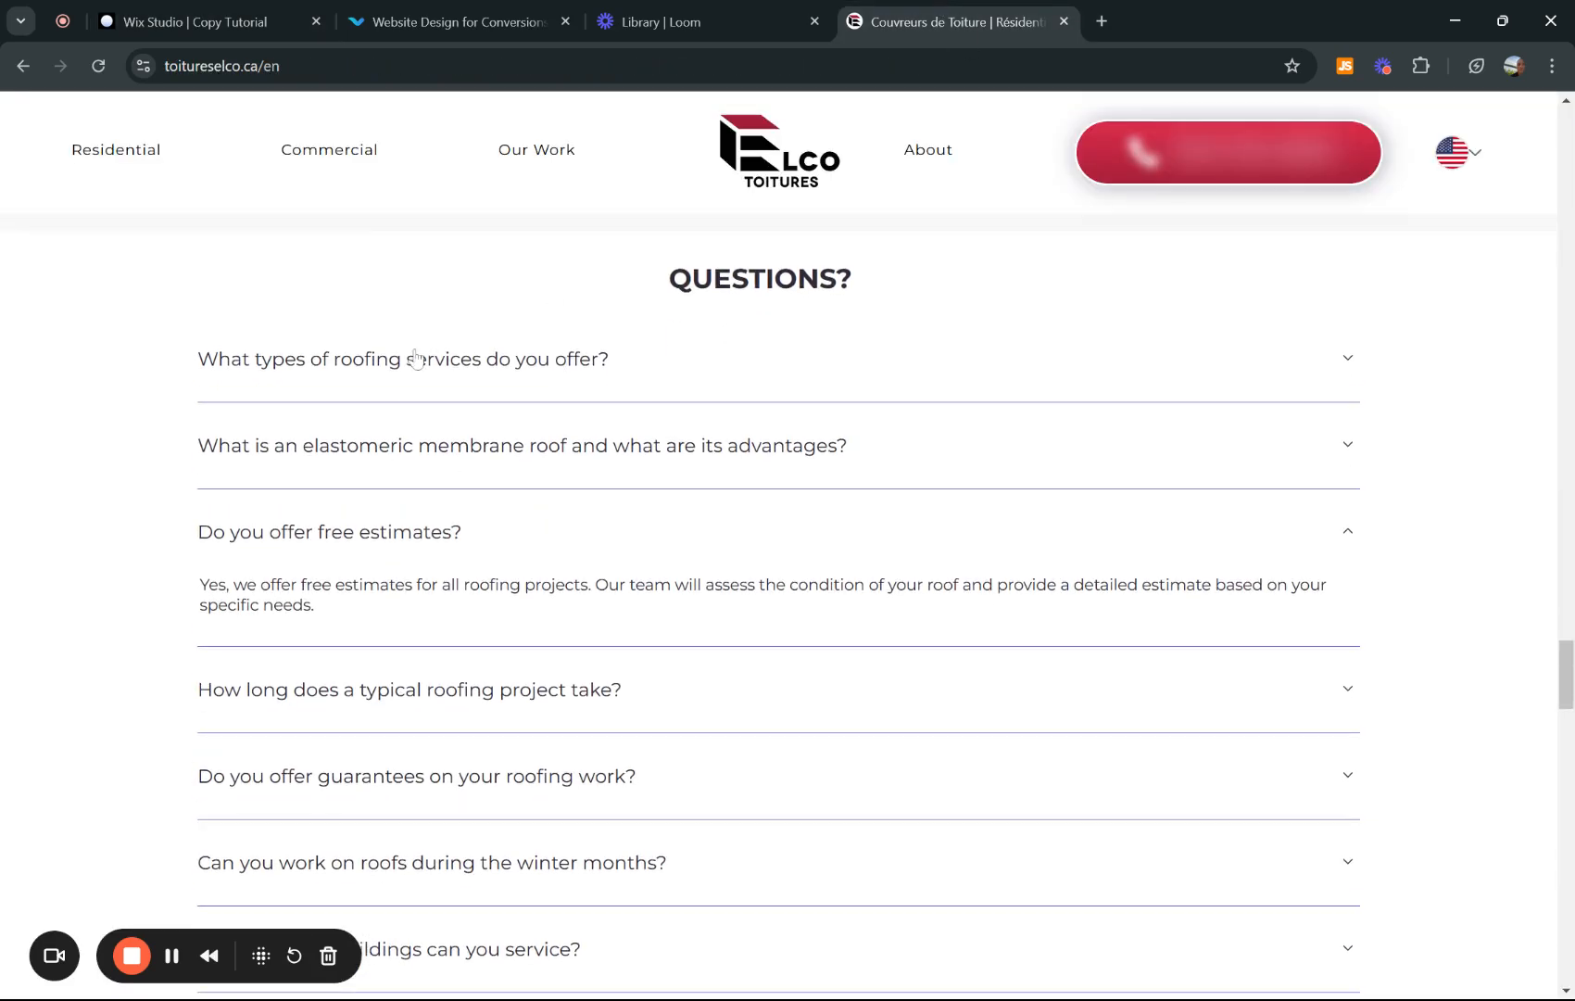
scroll(542, 543, down, 1)
scroll(401, 562, up, 1)
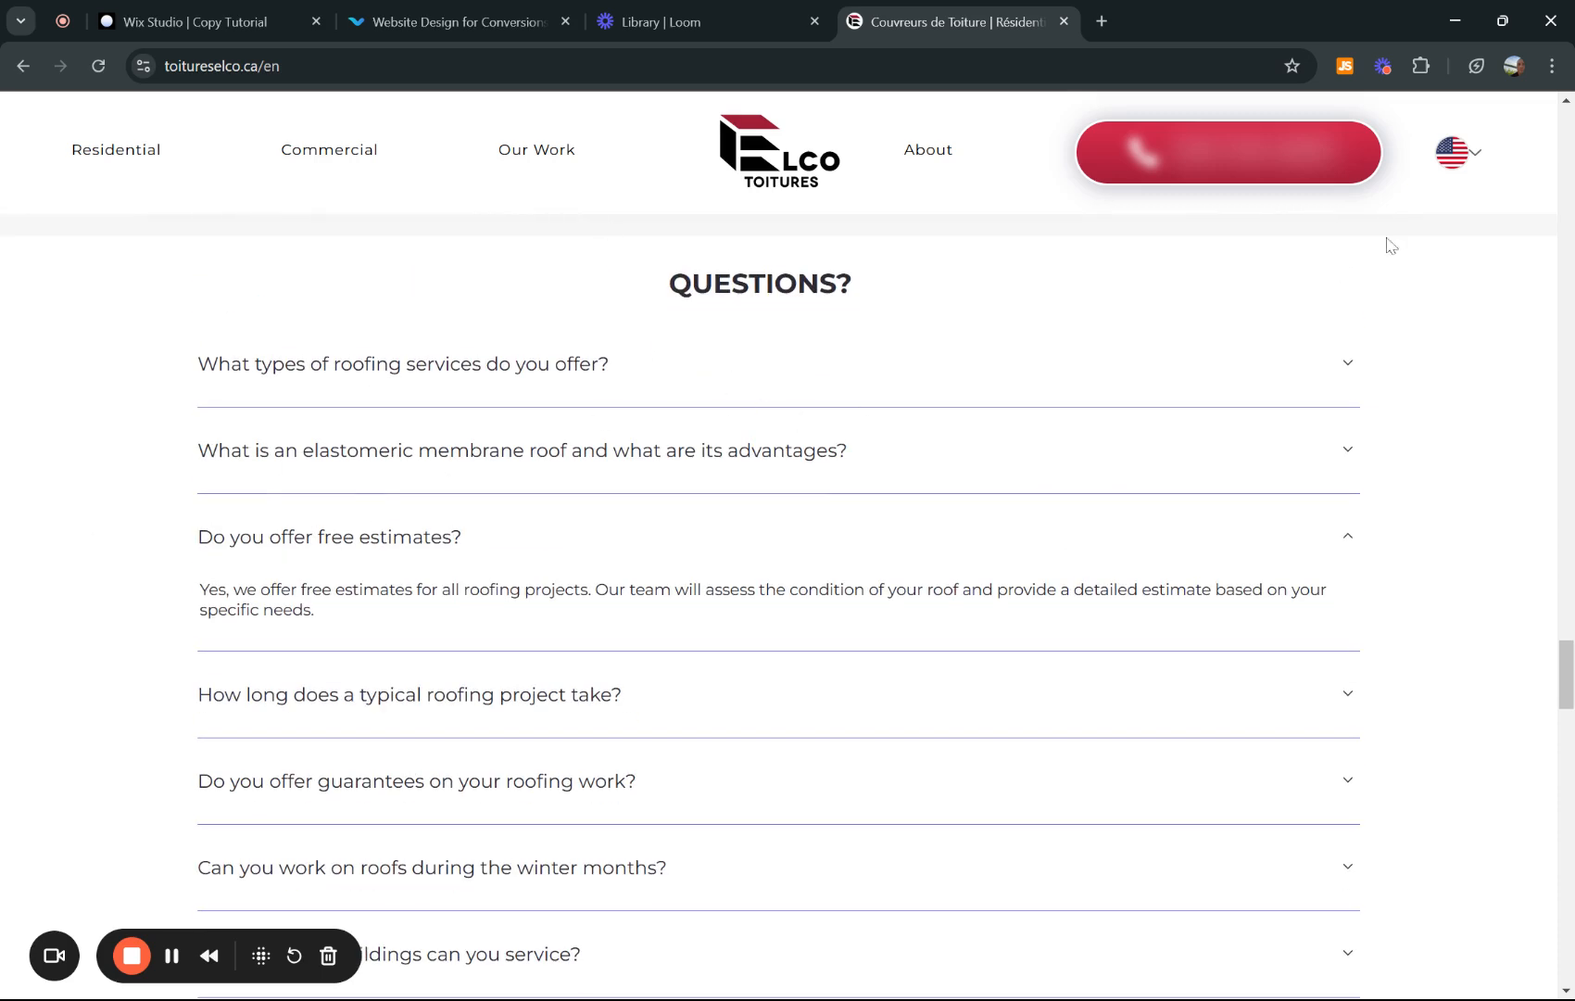
click(1466, 164)
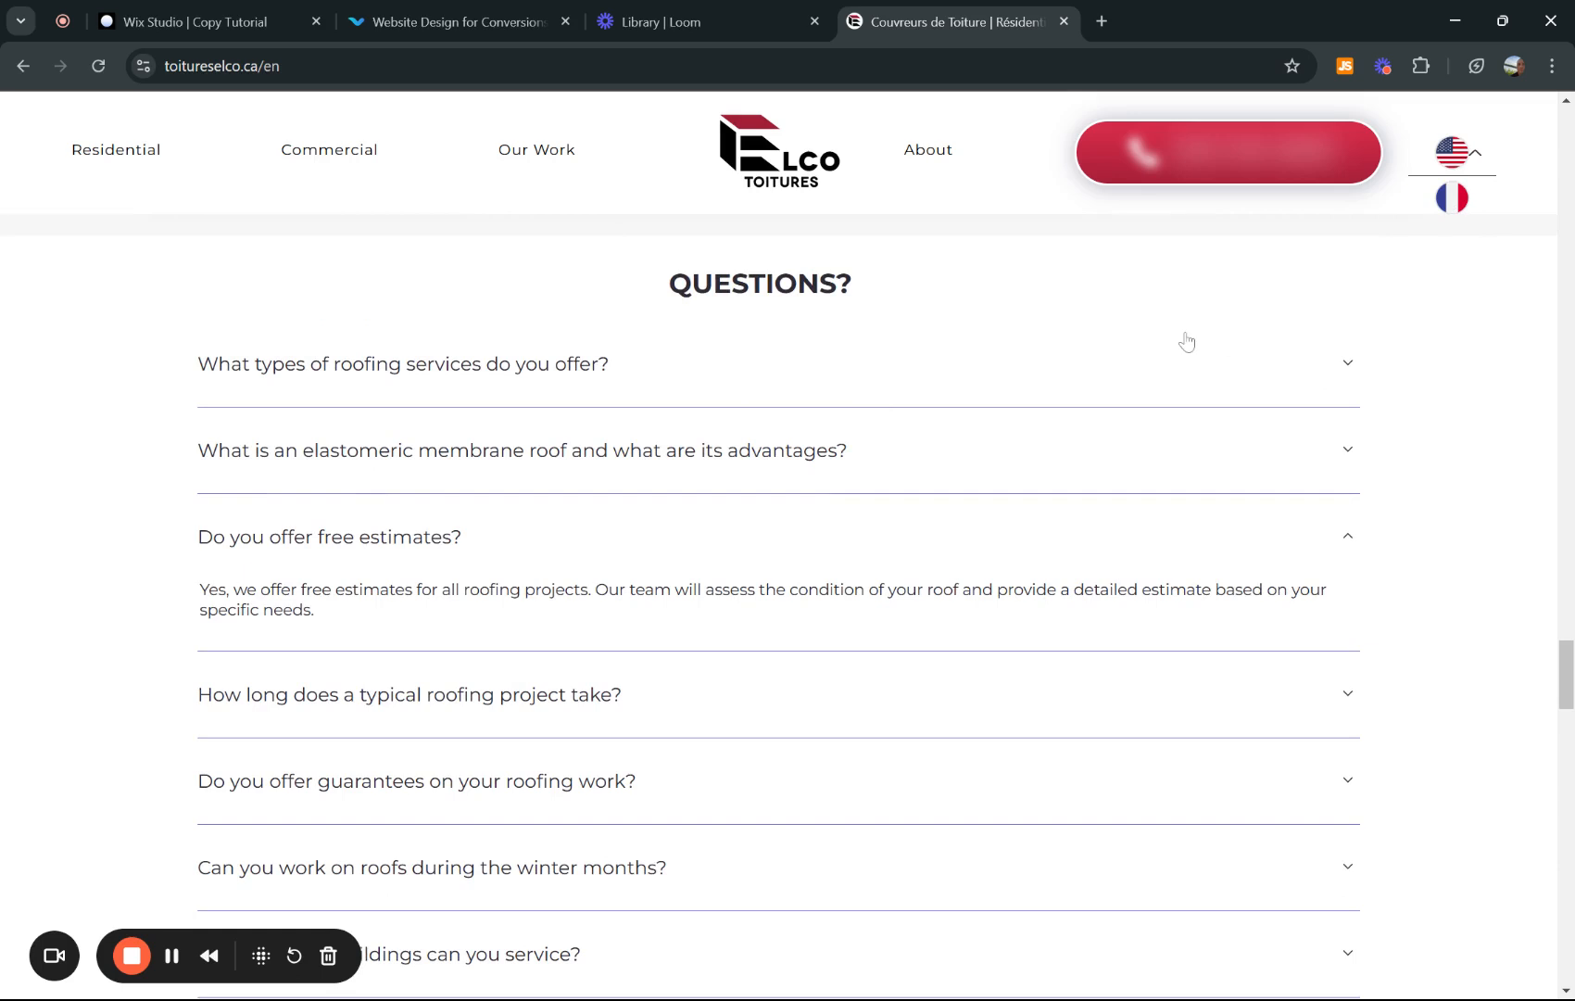
scroll(762, 350, down, 1)
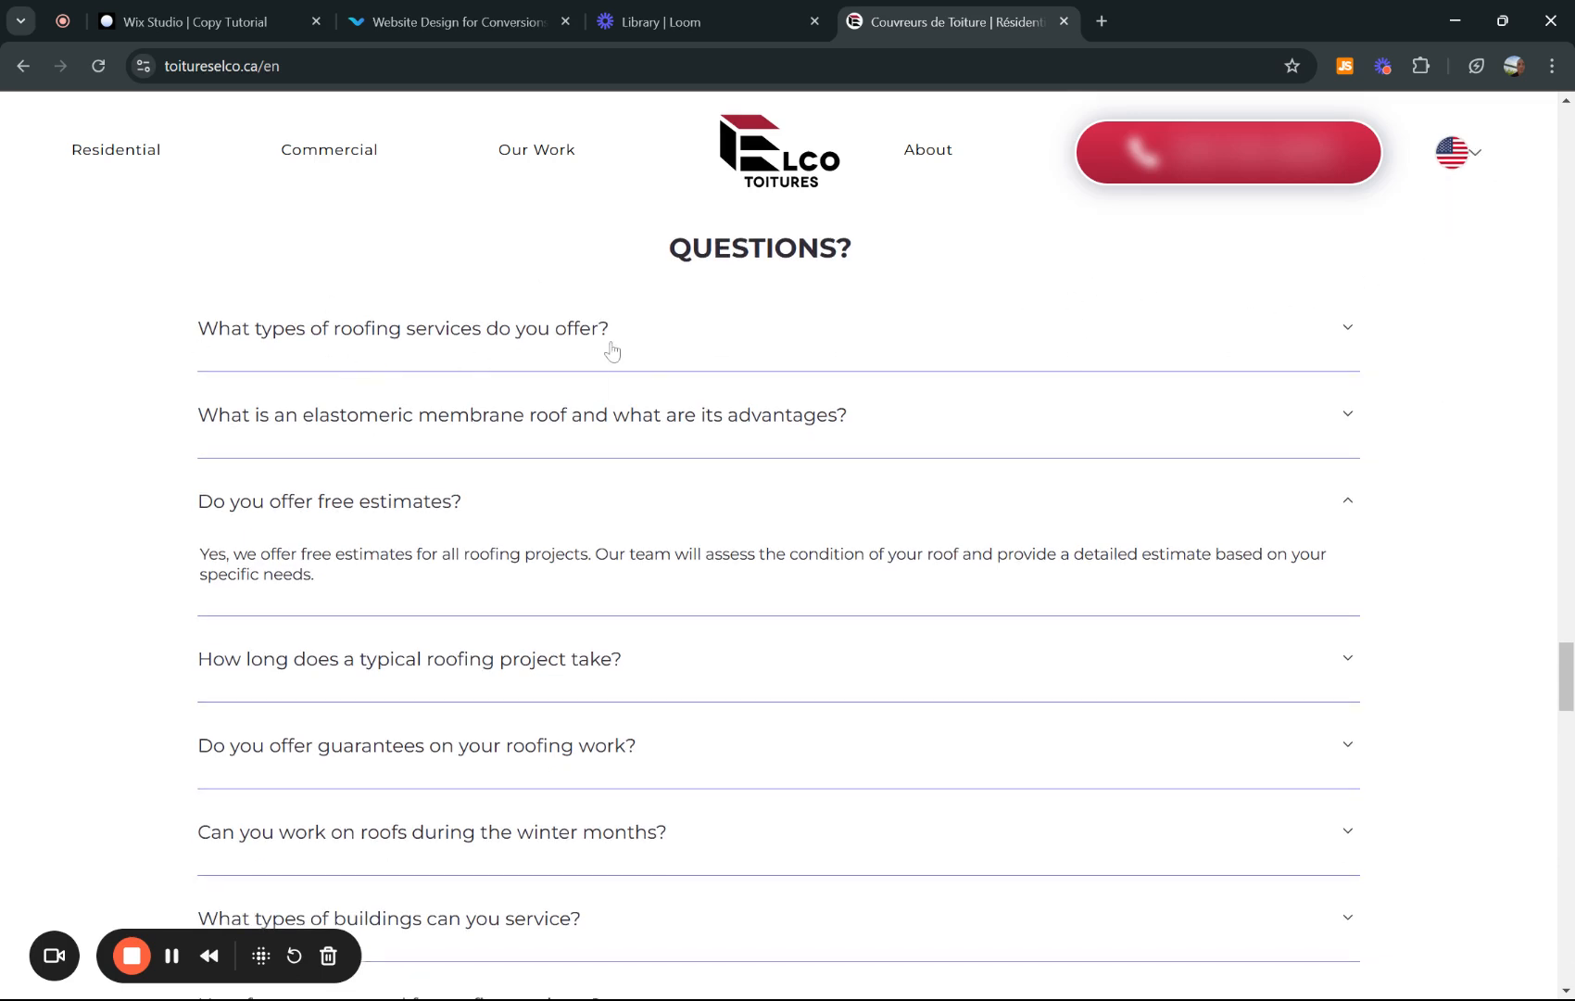
scroll(618, 604, down, 1)
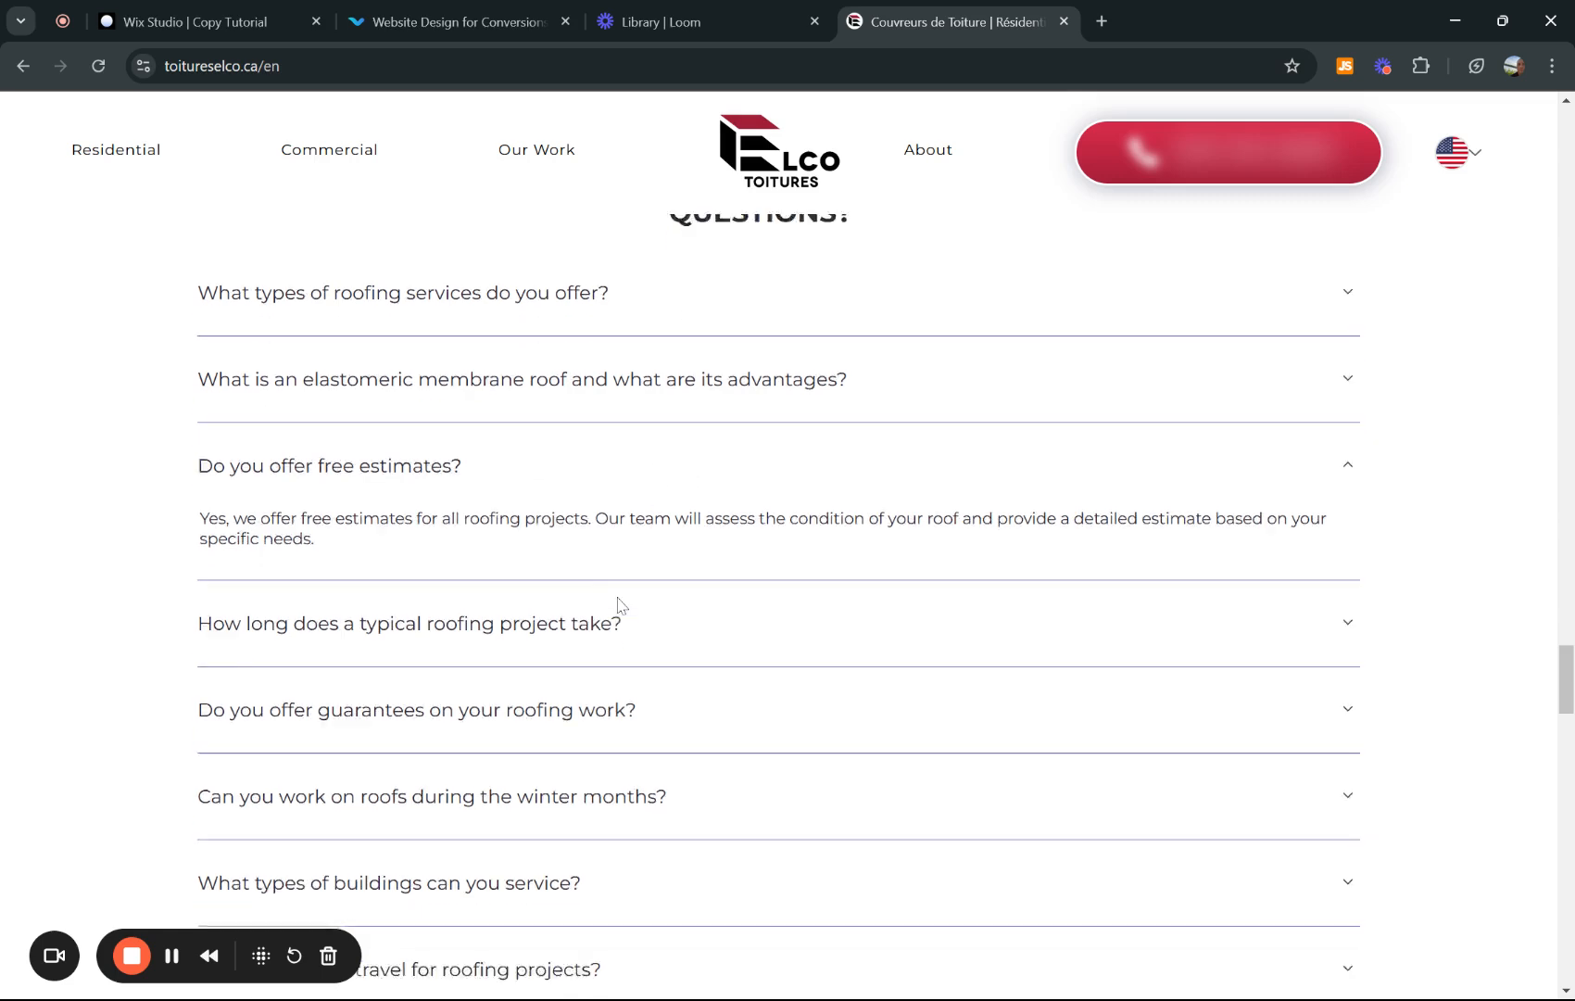
scroll(541, 545, up, 1)
scroll(542, 544, up, 2)
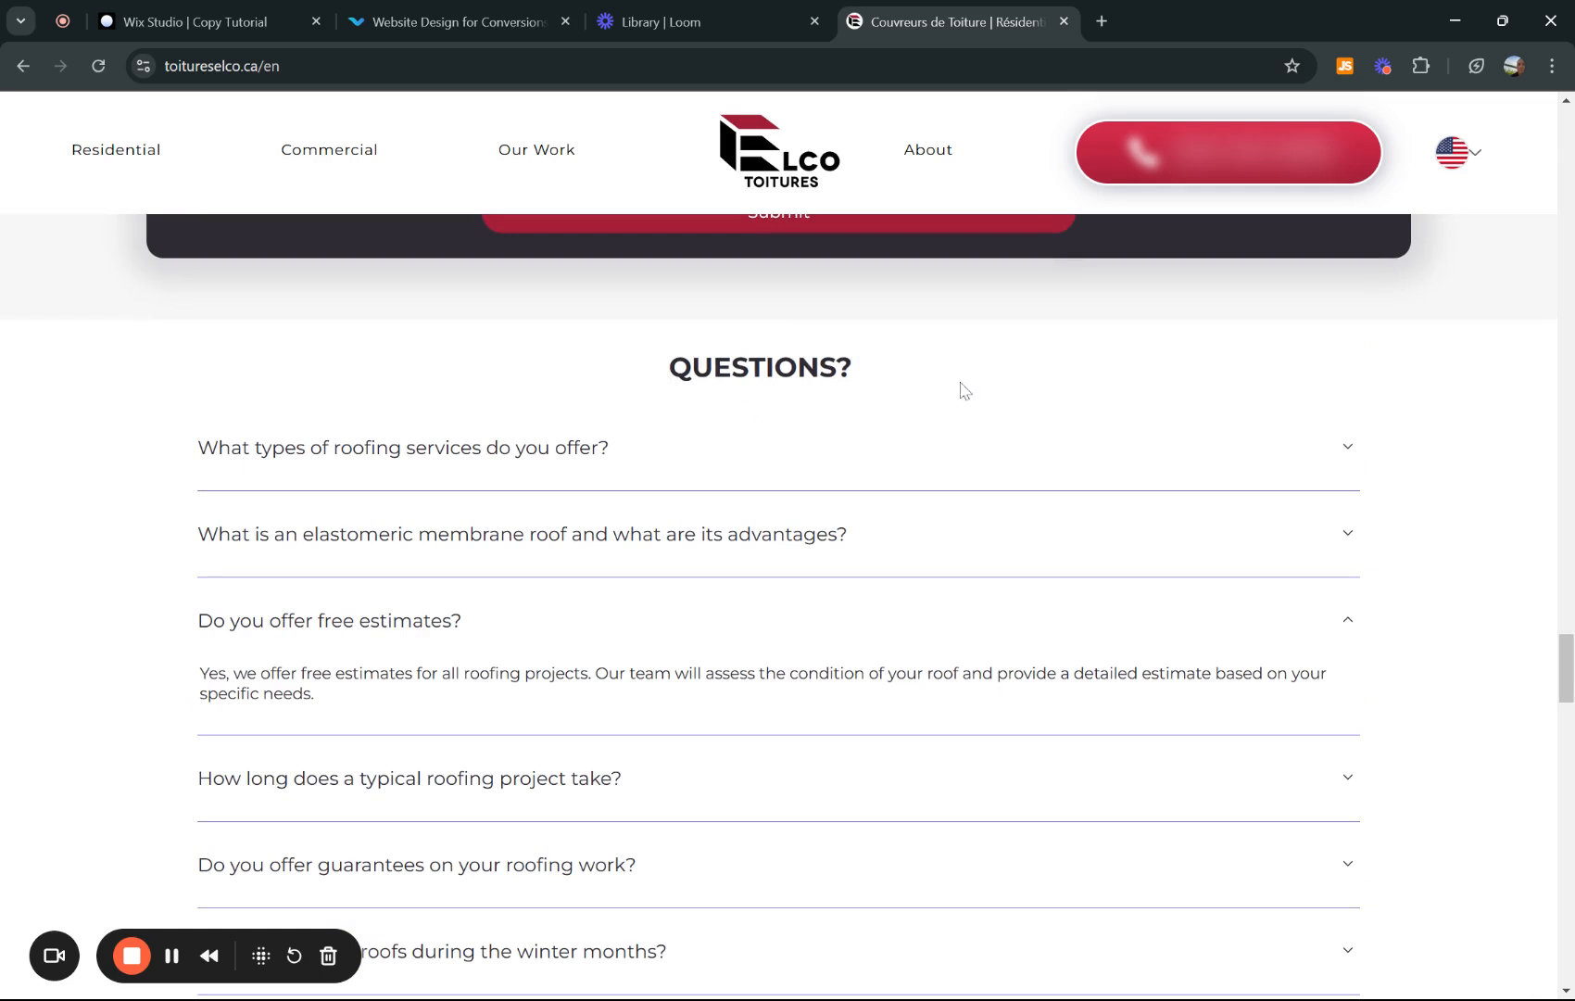
scroll(903, 556, down, 1)
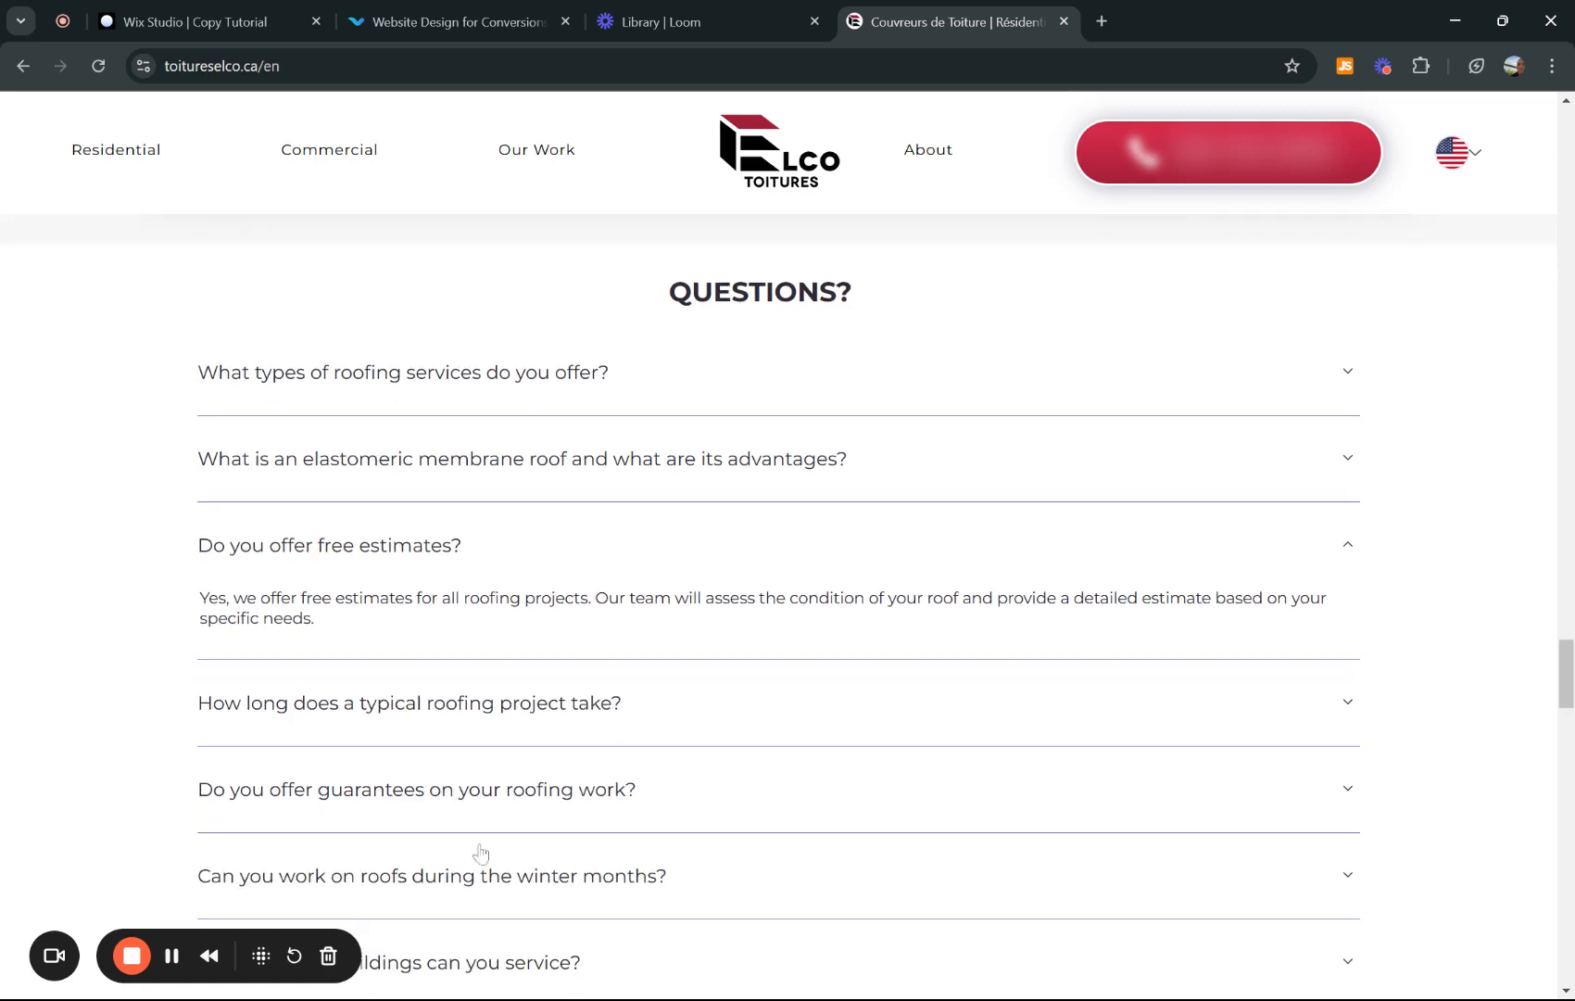
scroll(267, 491, down, 2)
click(185, 21)
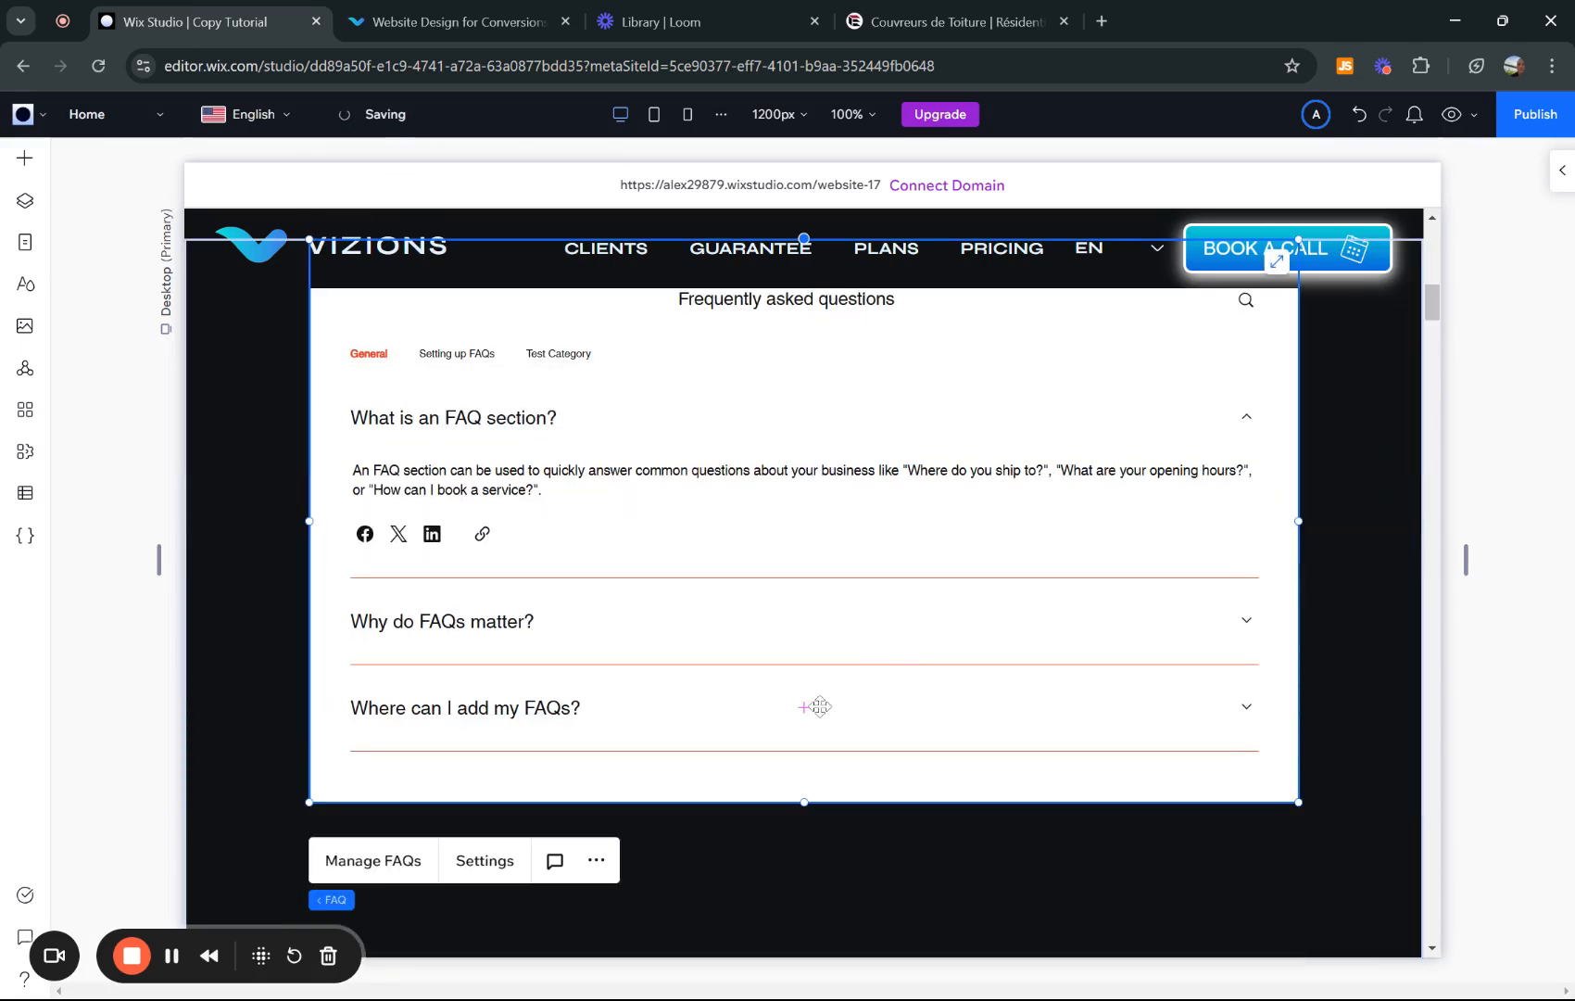
- Scroll the editor canvas down to the newly placed FAQ accordion widget
scroll(1196, 640, down, 6)
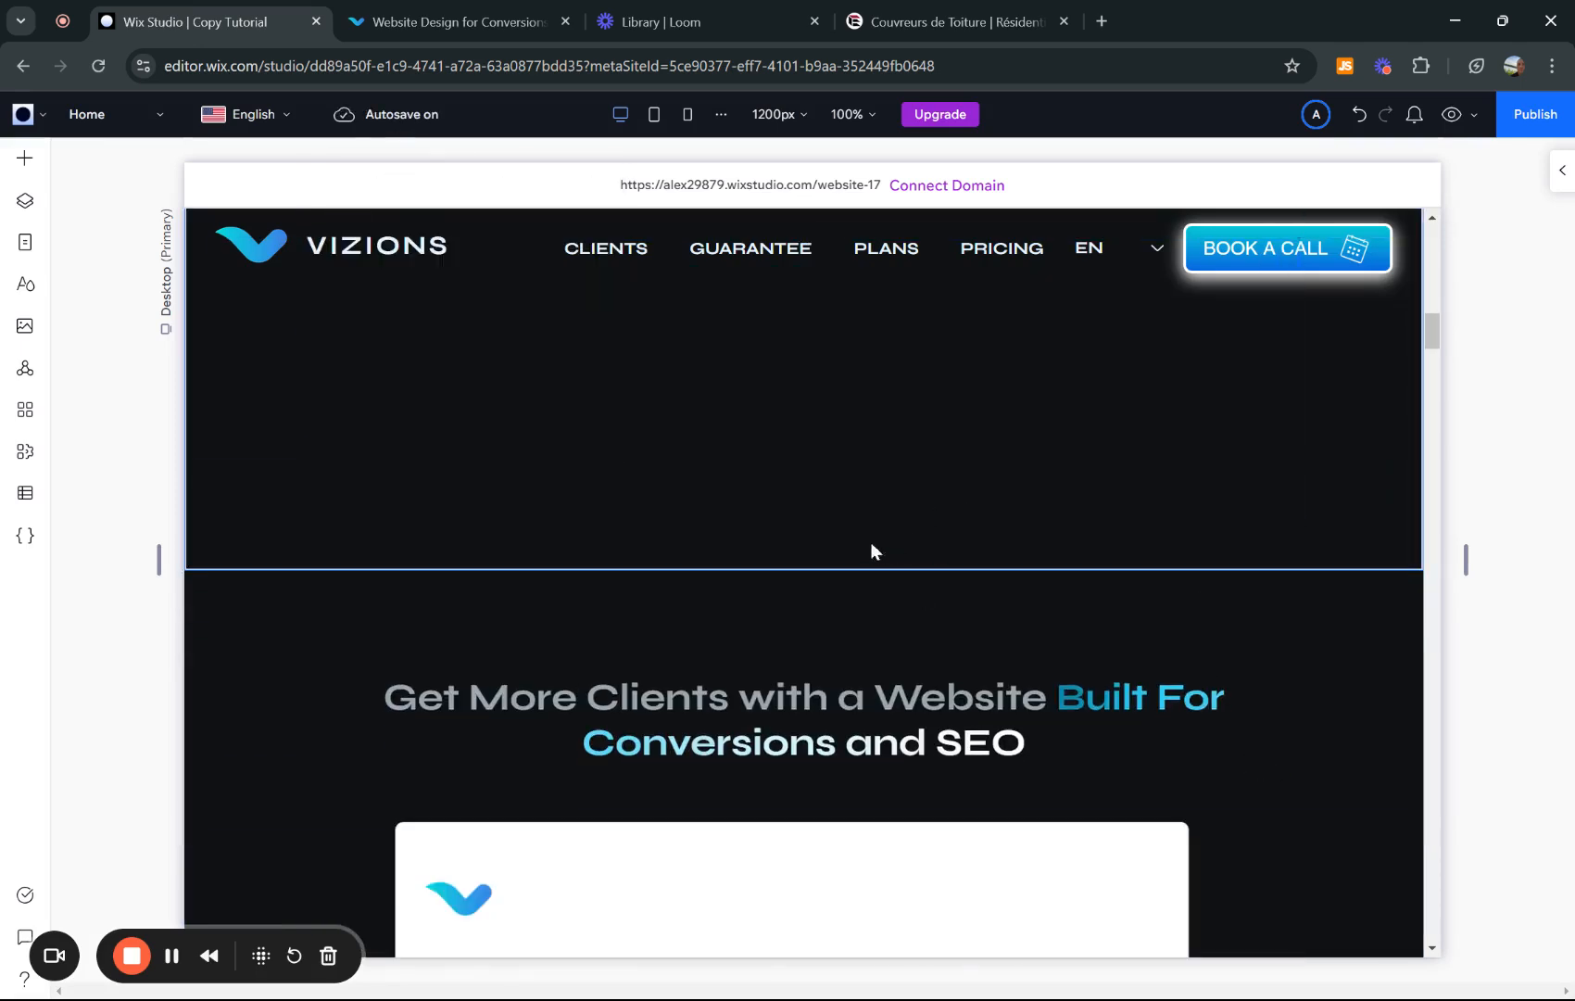
mouse_move(795, 568)
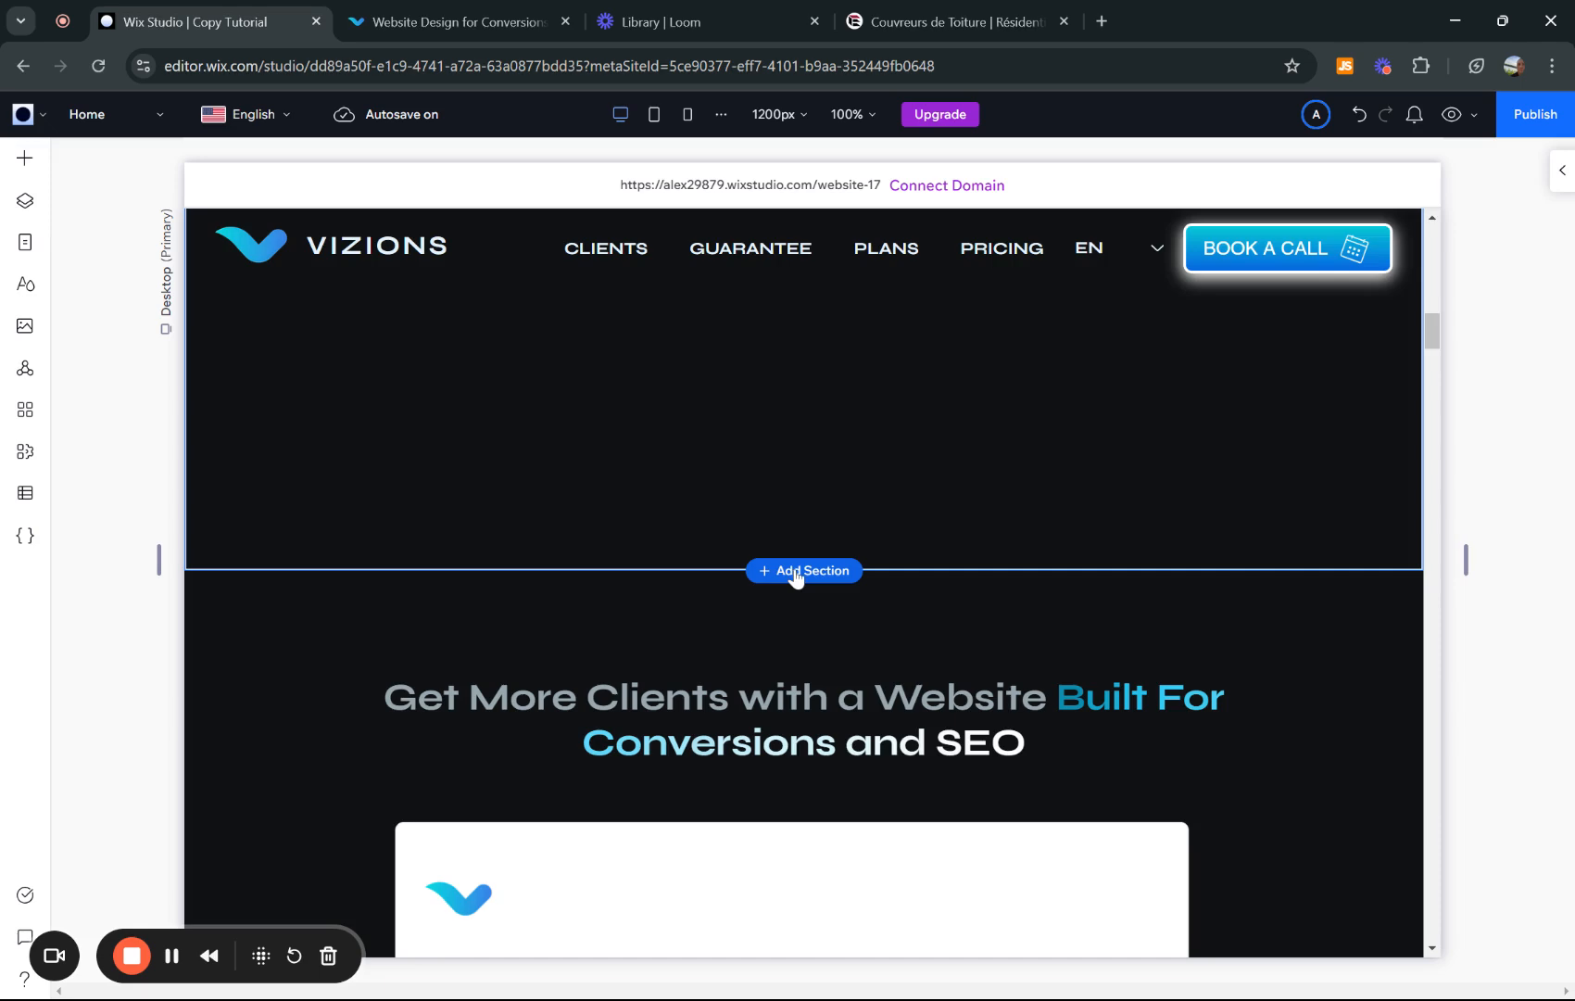
scroll(1233, 593, down, 3)
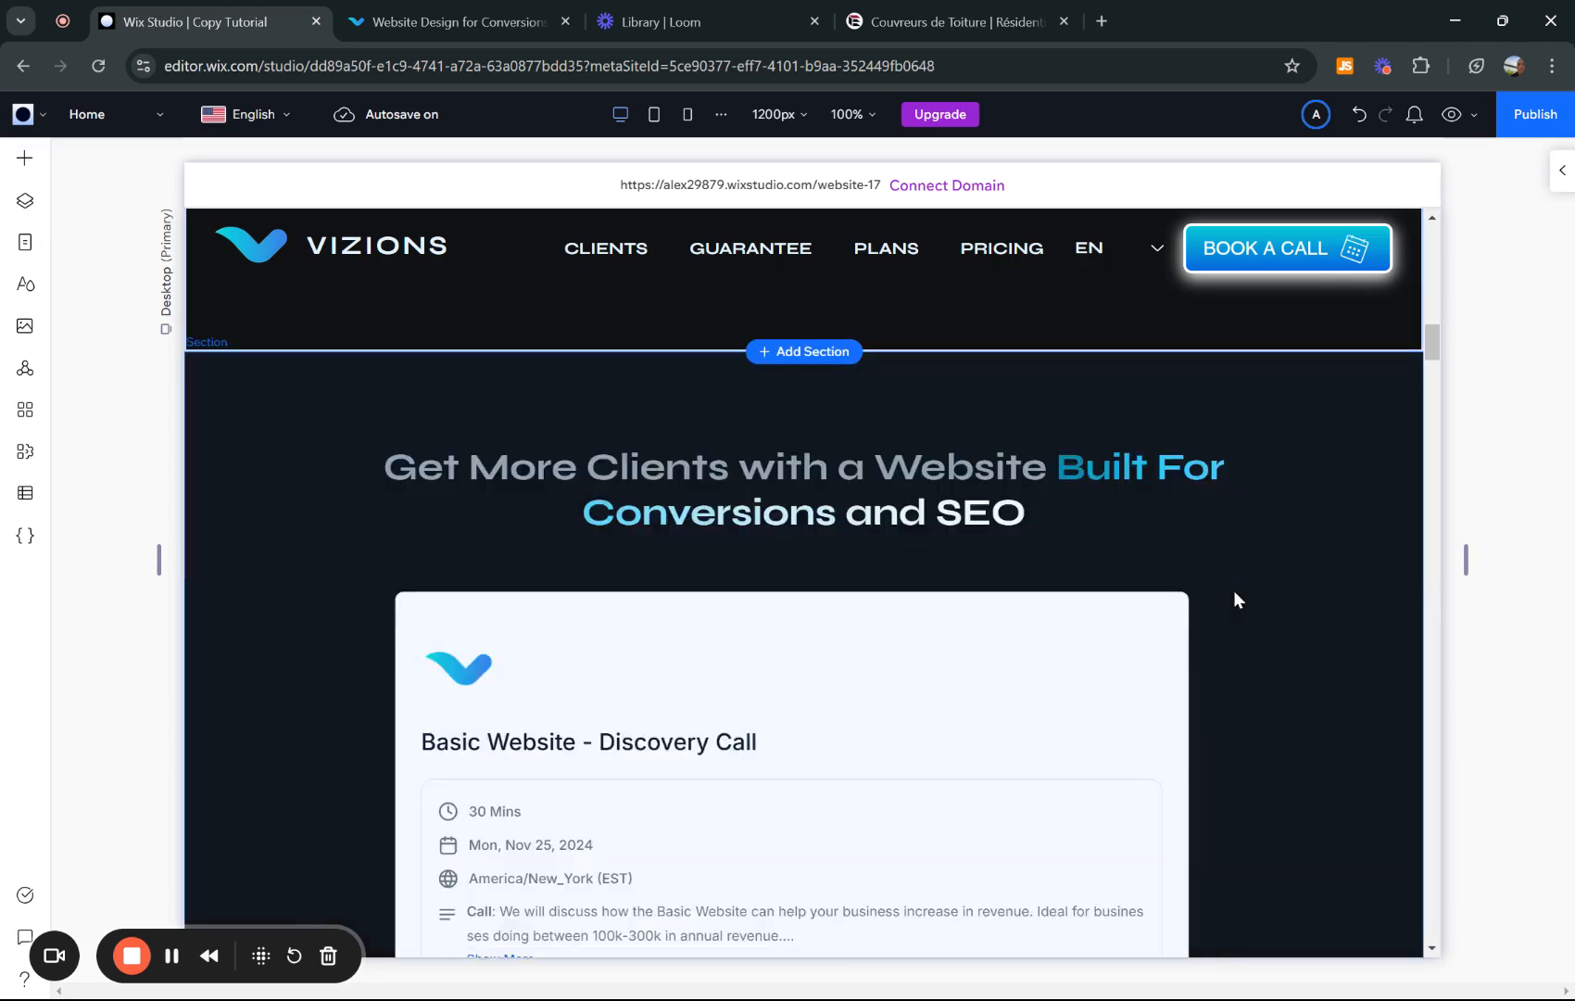
scroll(1147, 617, up, 9)
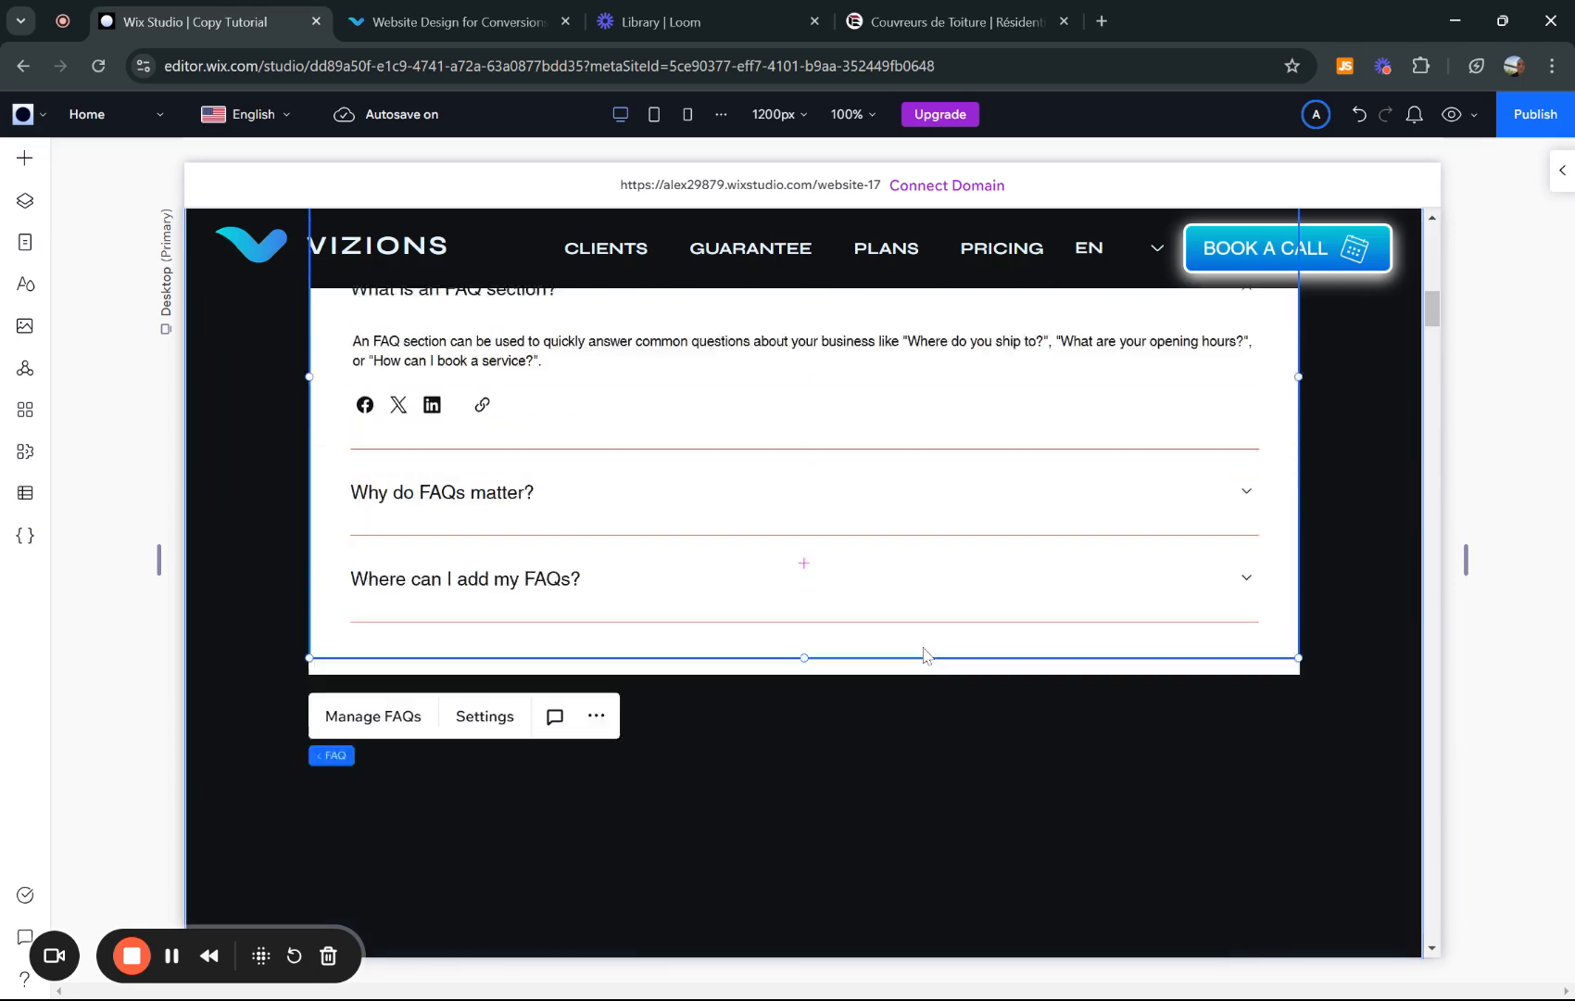
scroll(778, 567, up, 3)
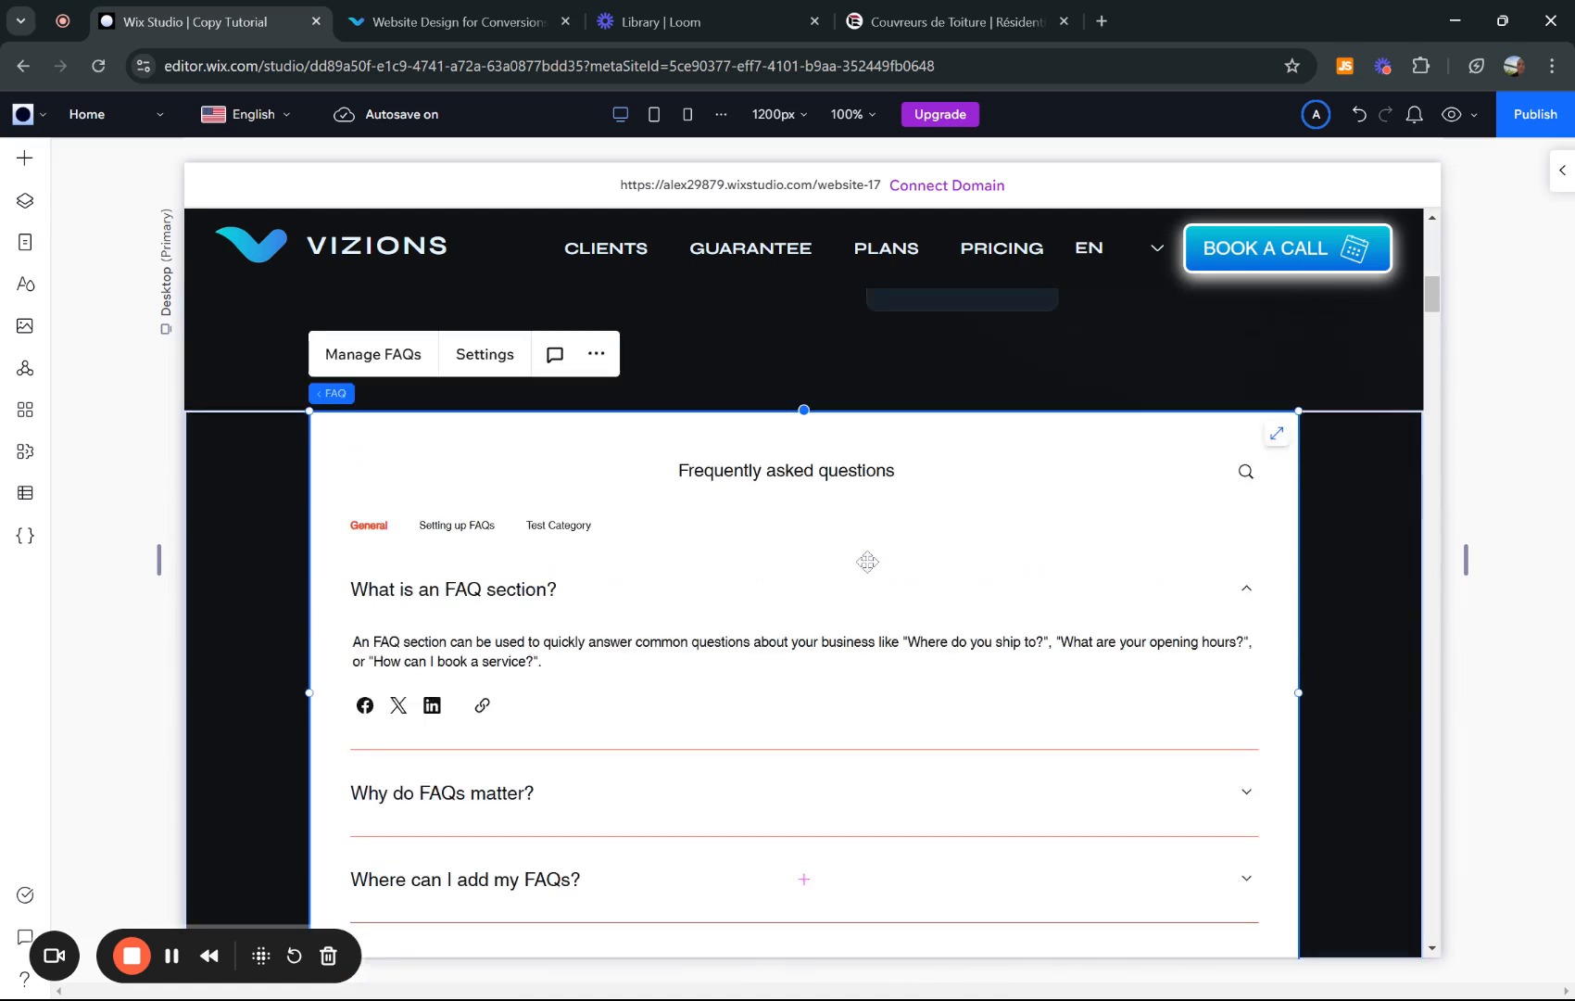
scroll(867, 559, down, 1)
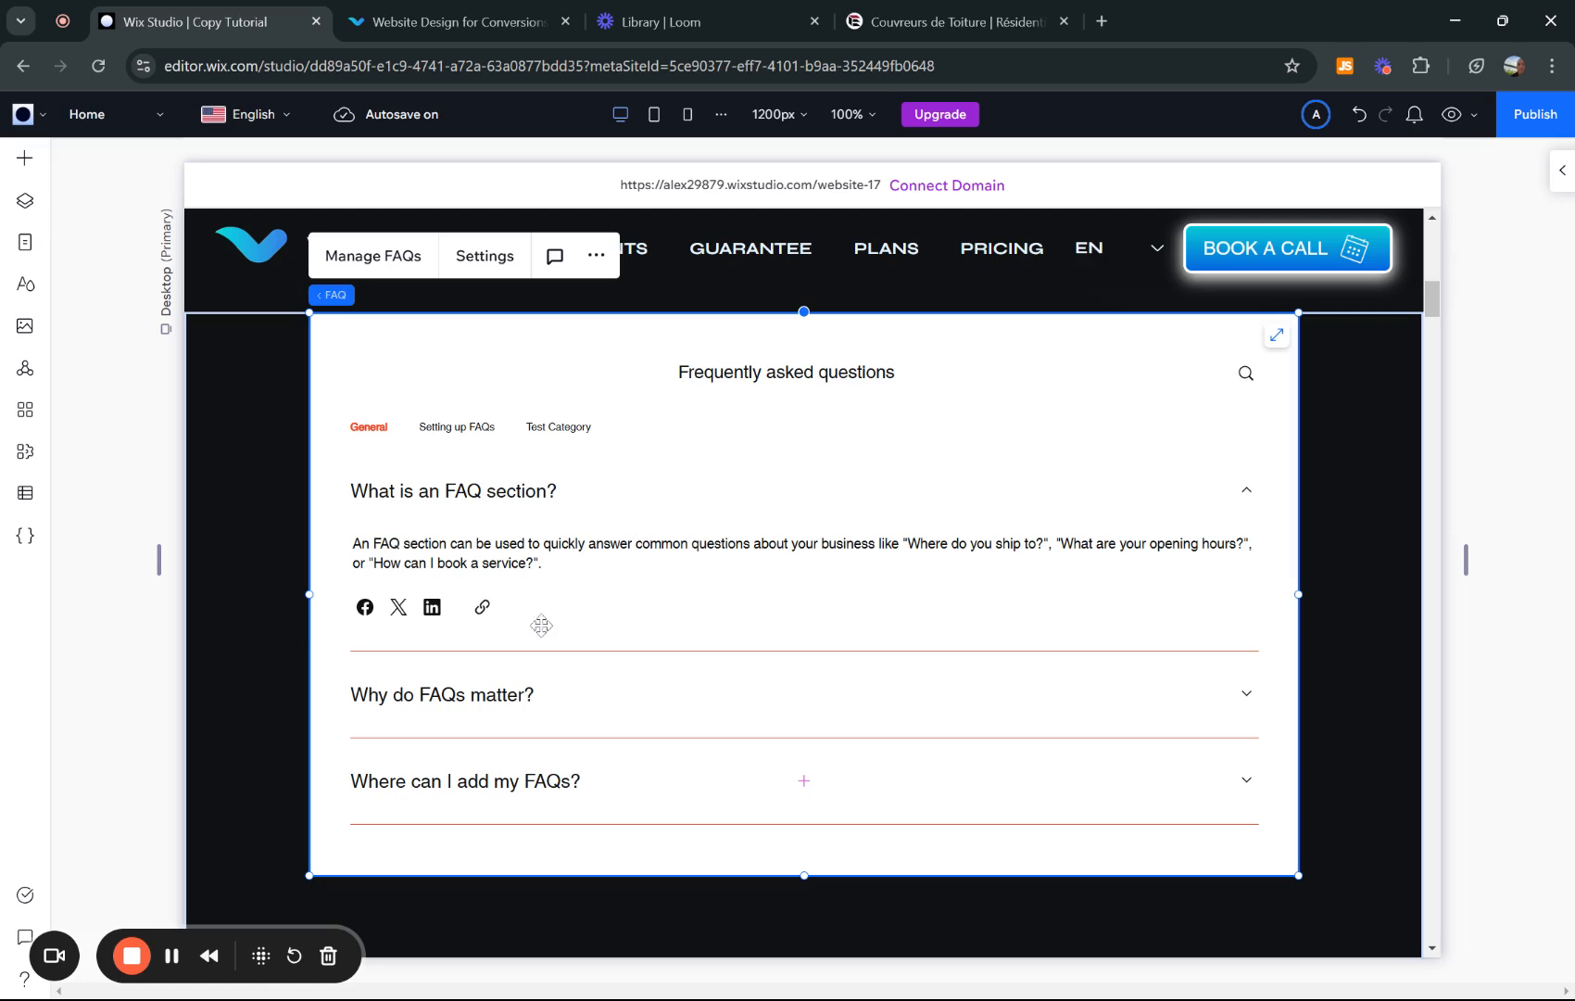
- Open Manage FAQs and expand the 'How much does a roof cost?' question in Test Category
click(369, 261)
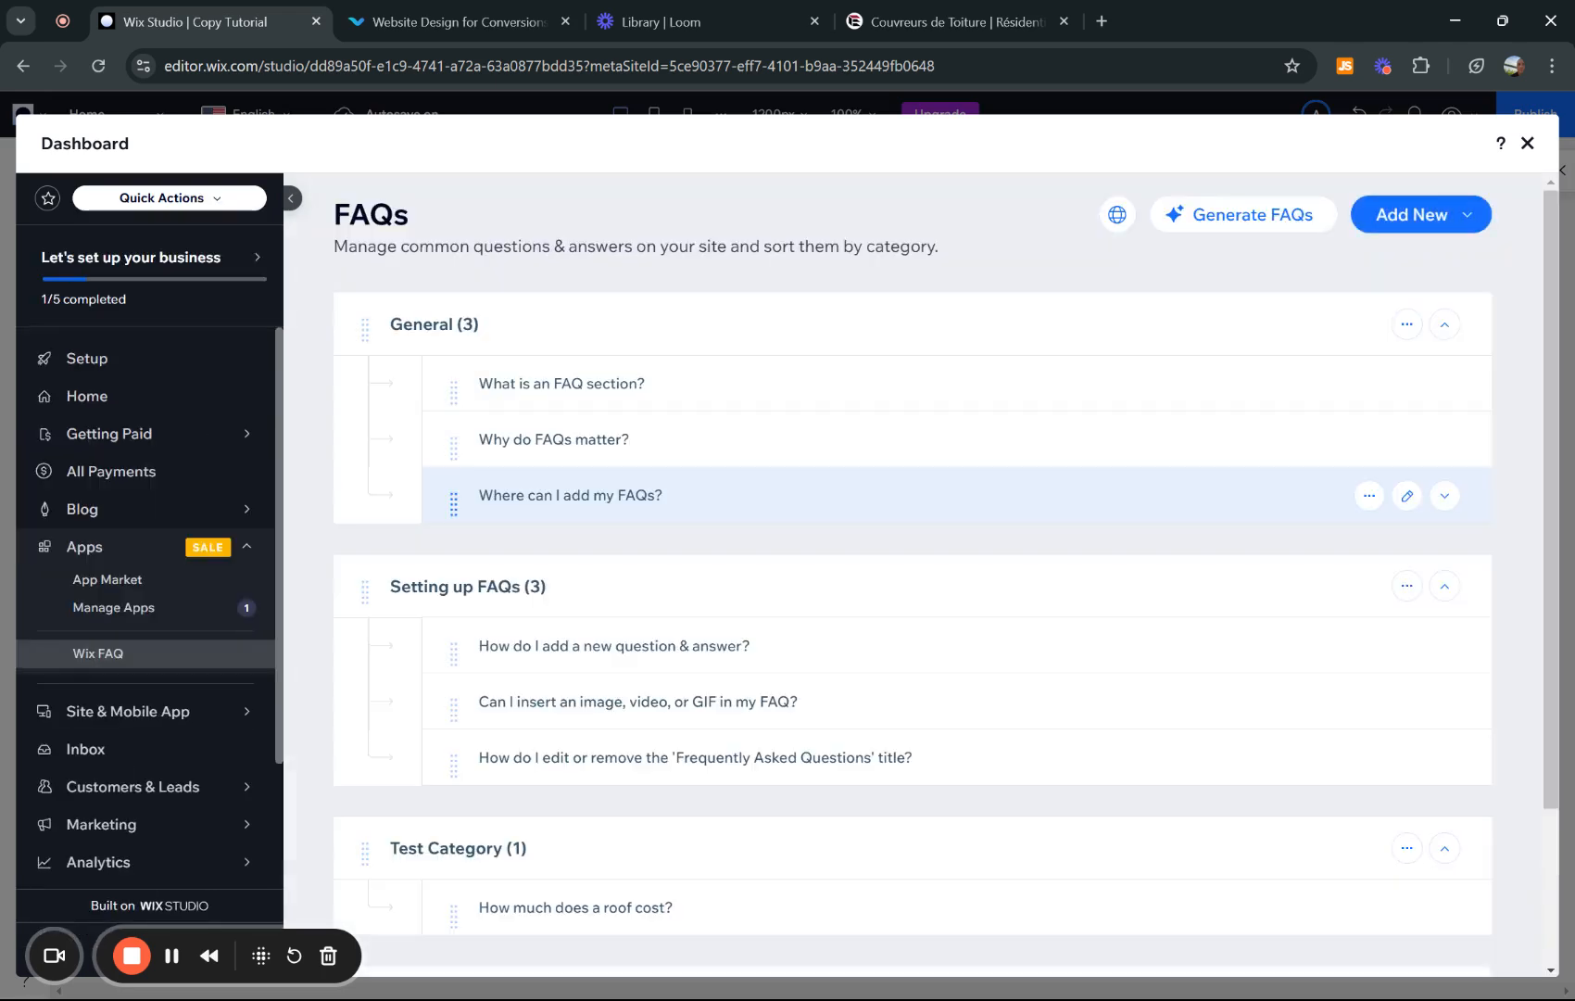
scroll(569, 486, down, 2)
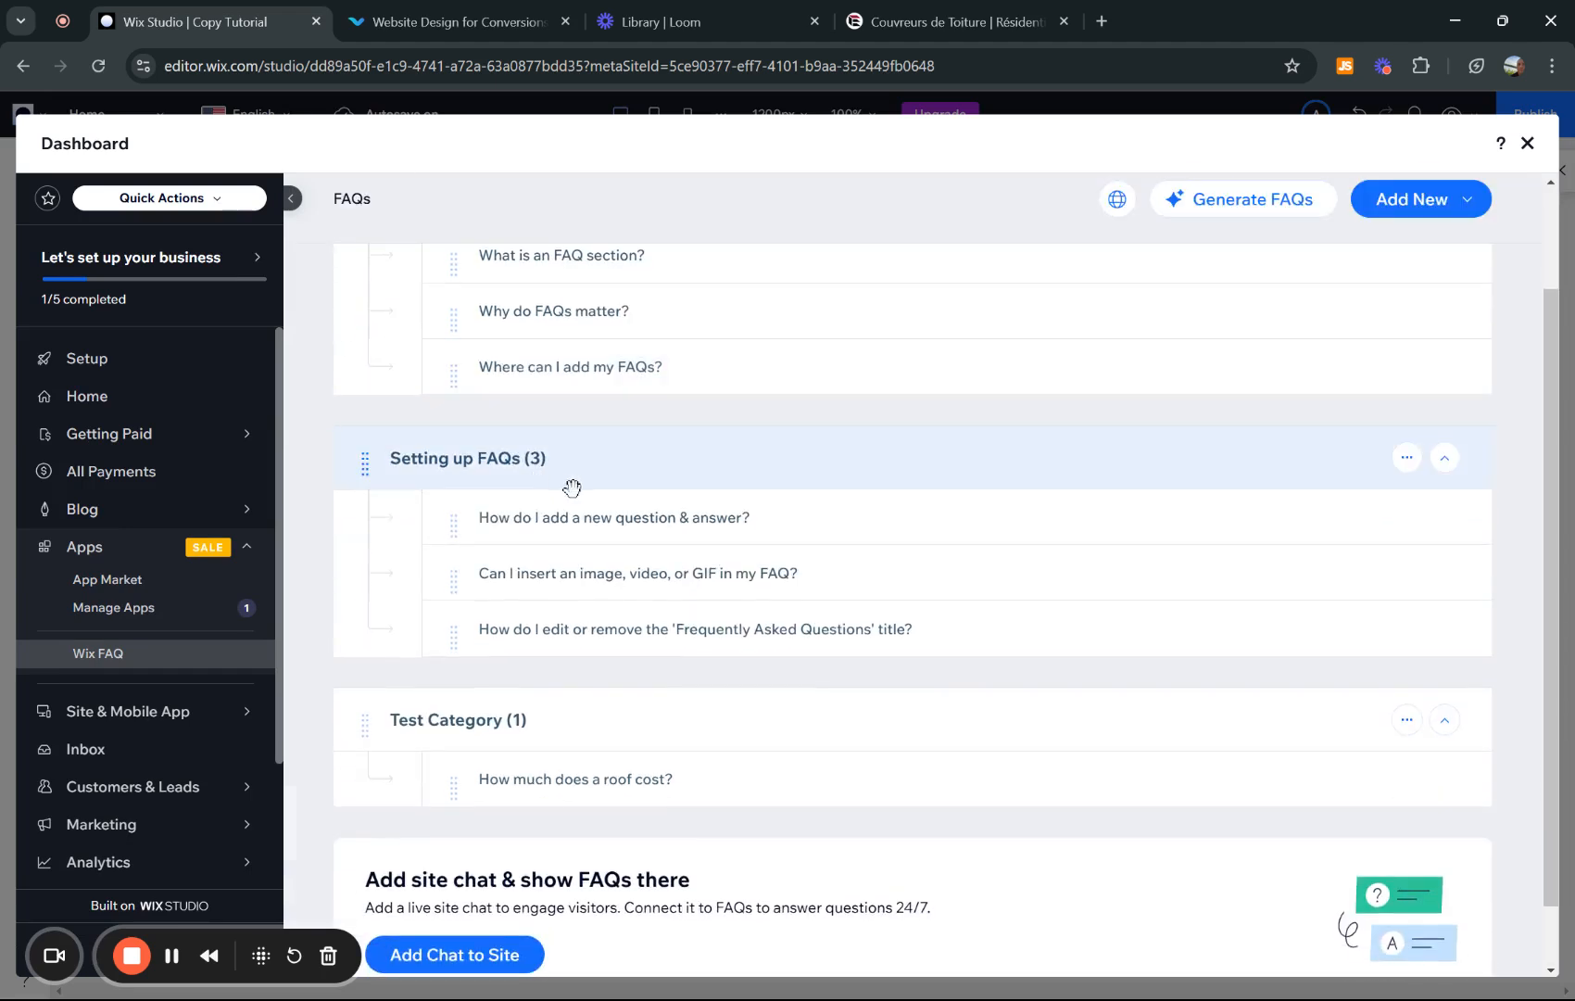
scroll(542, 522, down, 1)
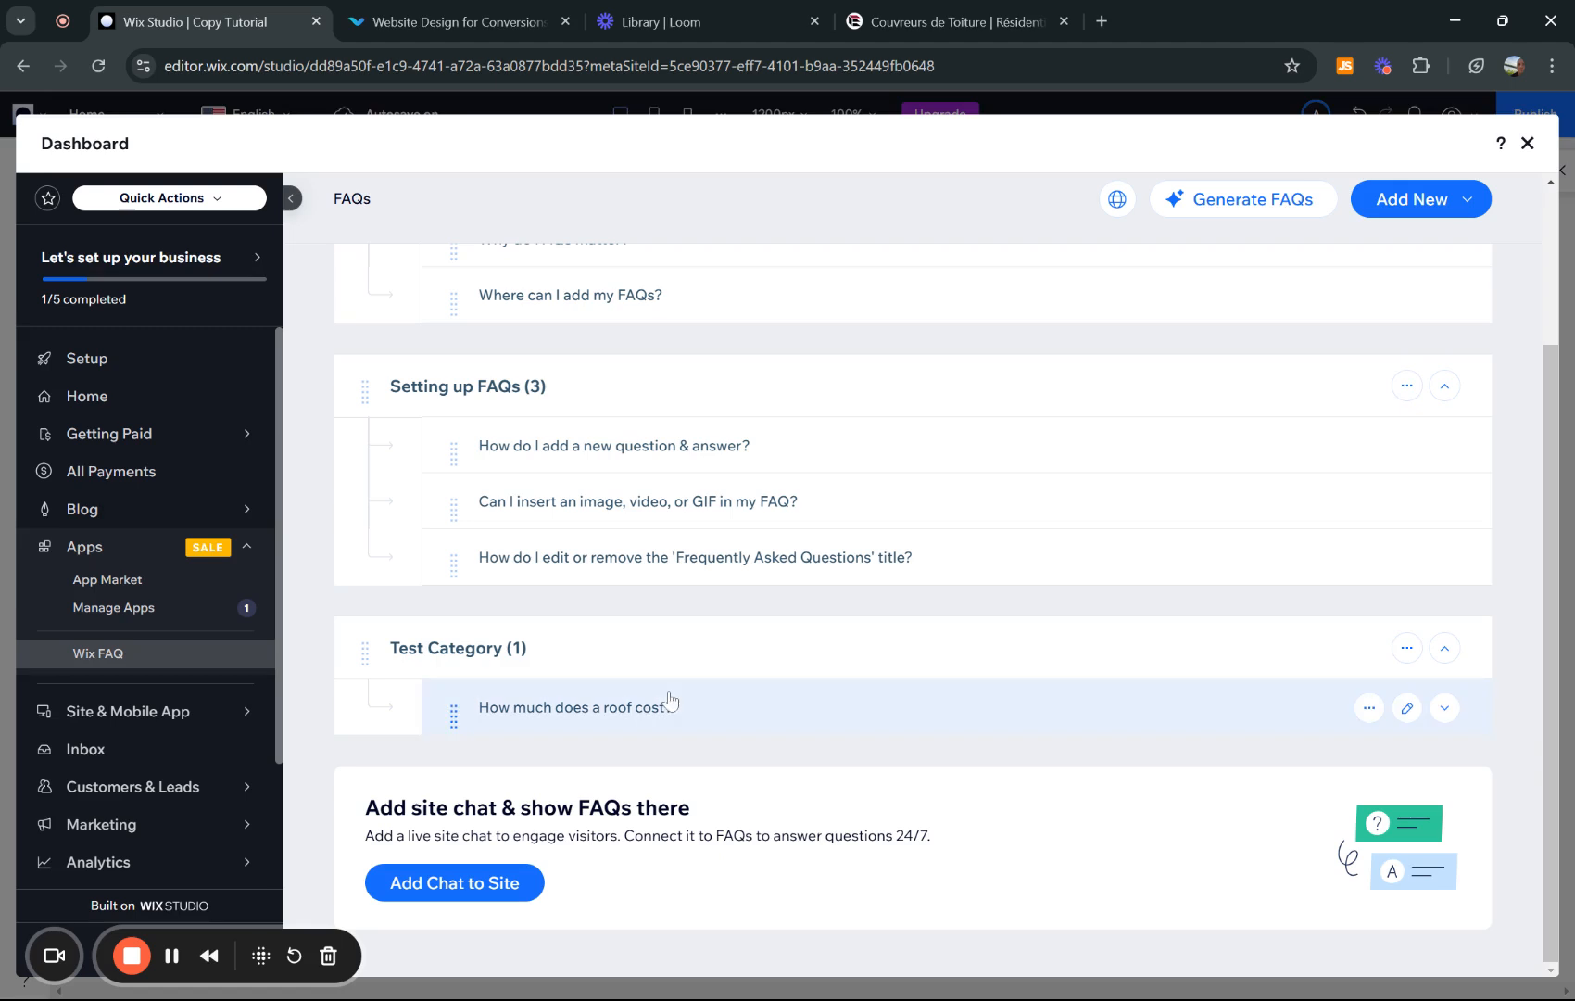
click(526, 723)
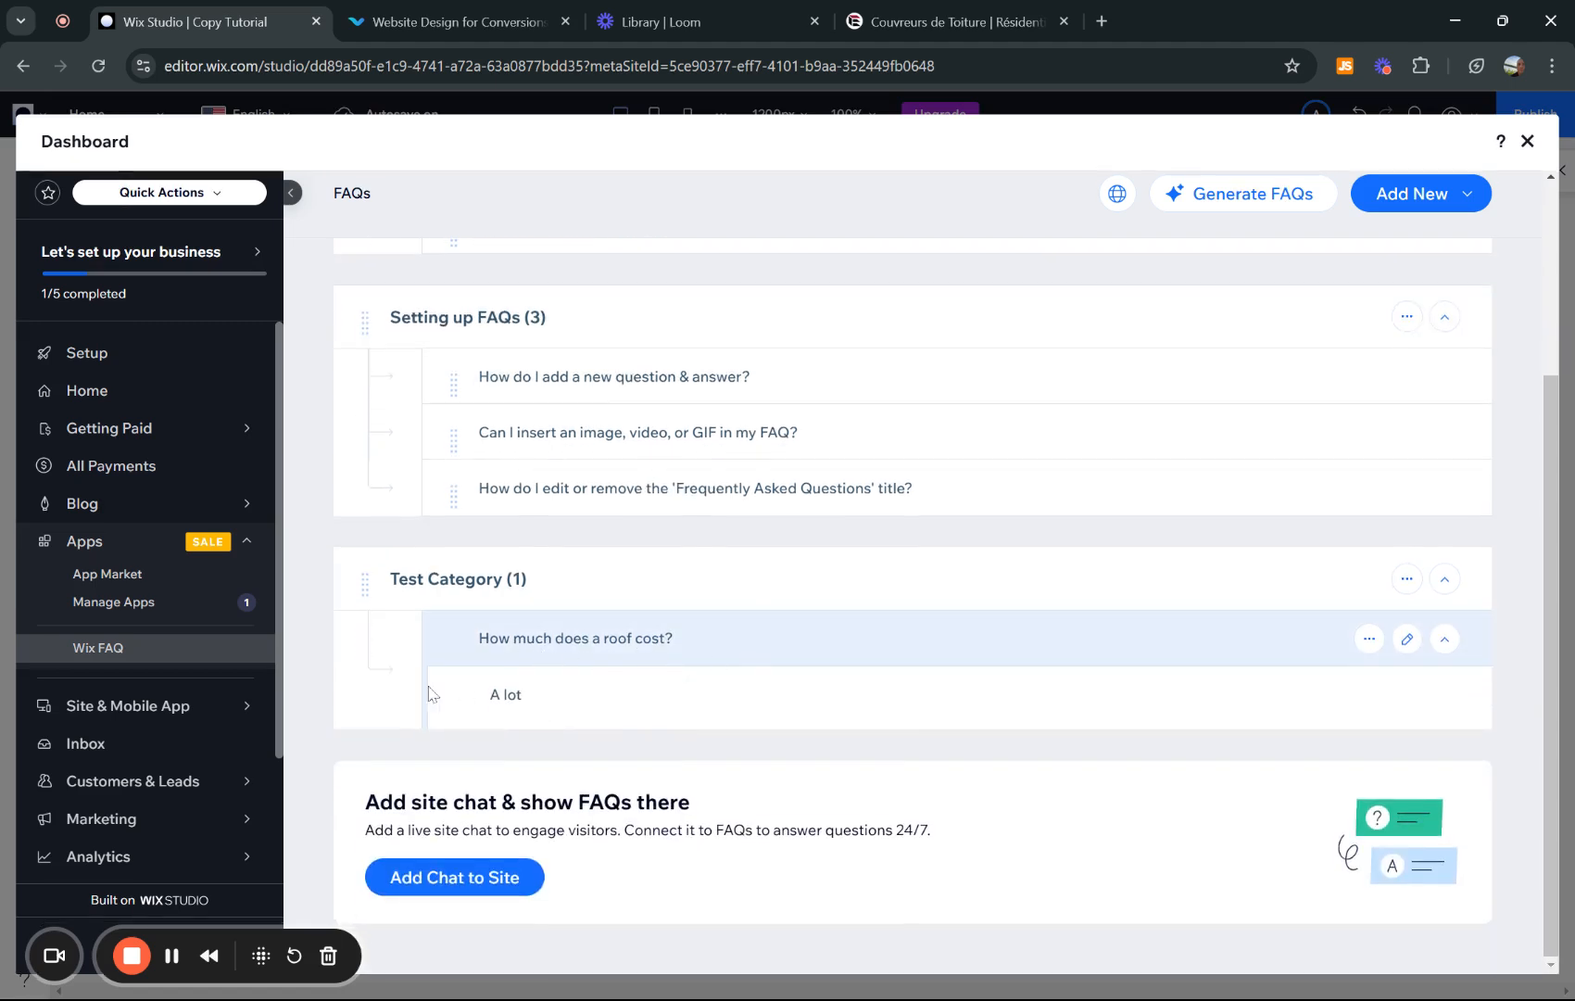
scroll(1062, 506, up, 2)
- Add a new category named 'Test 2' and confirm its name
click(1411, 211)
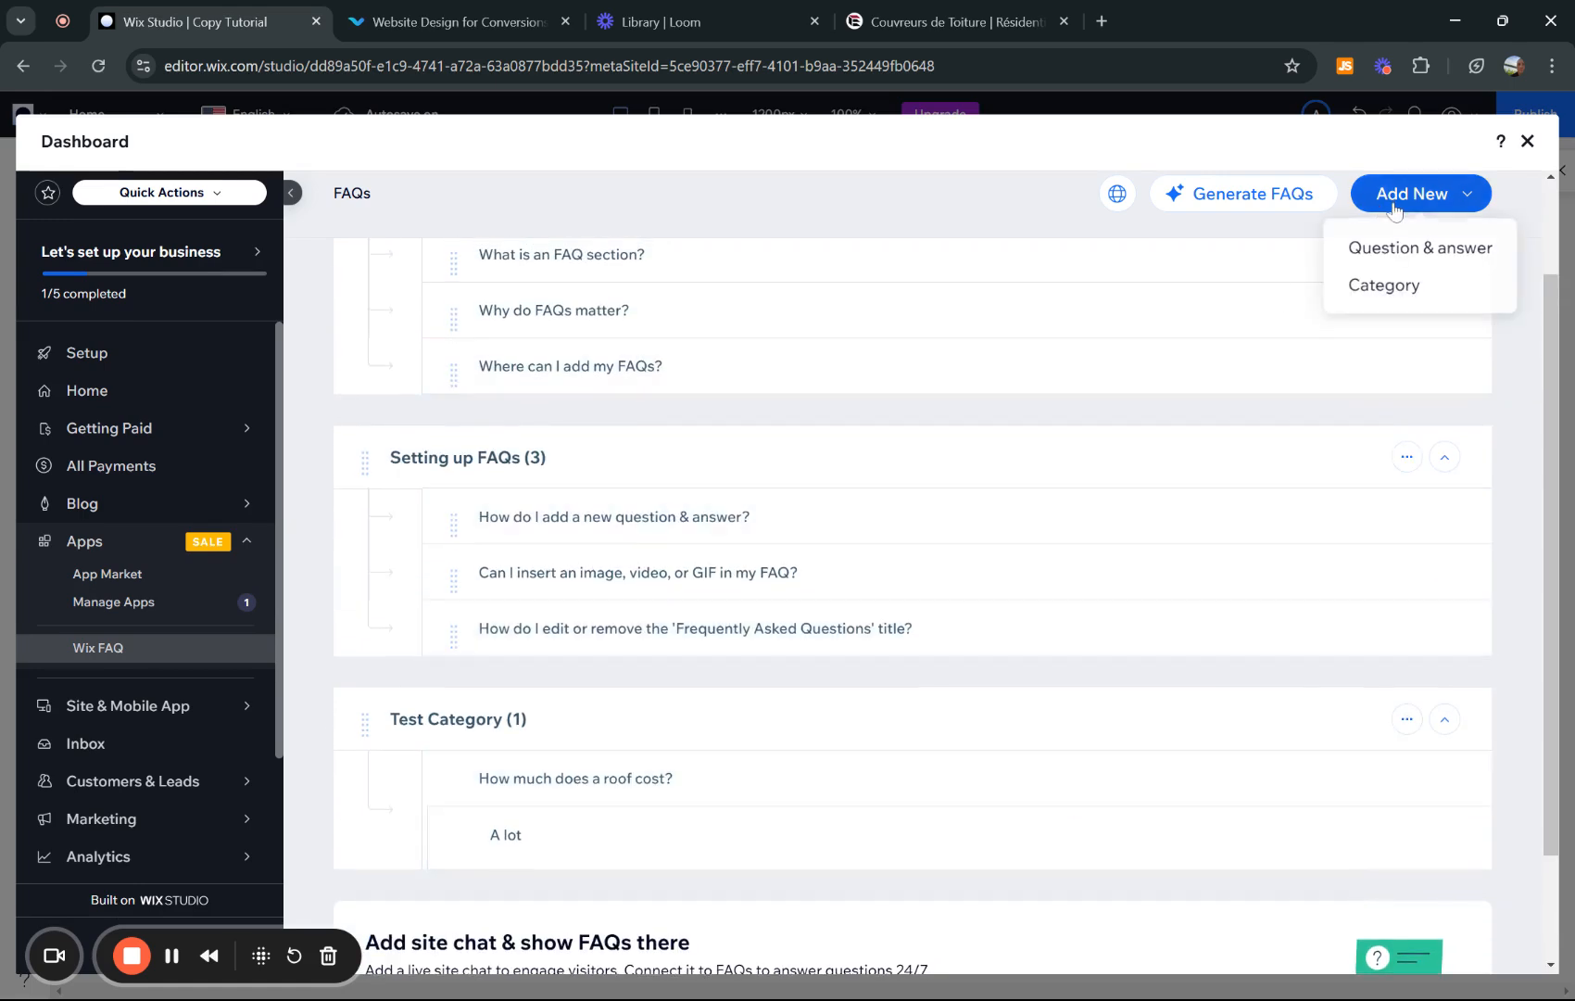
click(1387, 295)
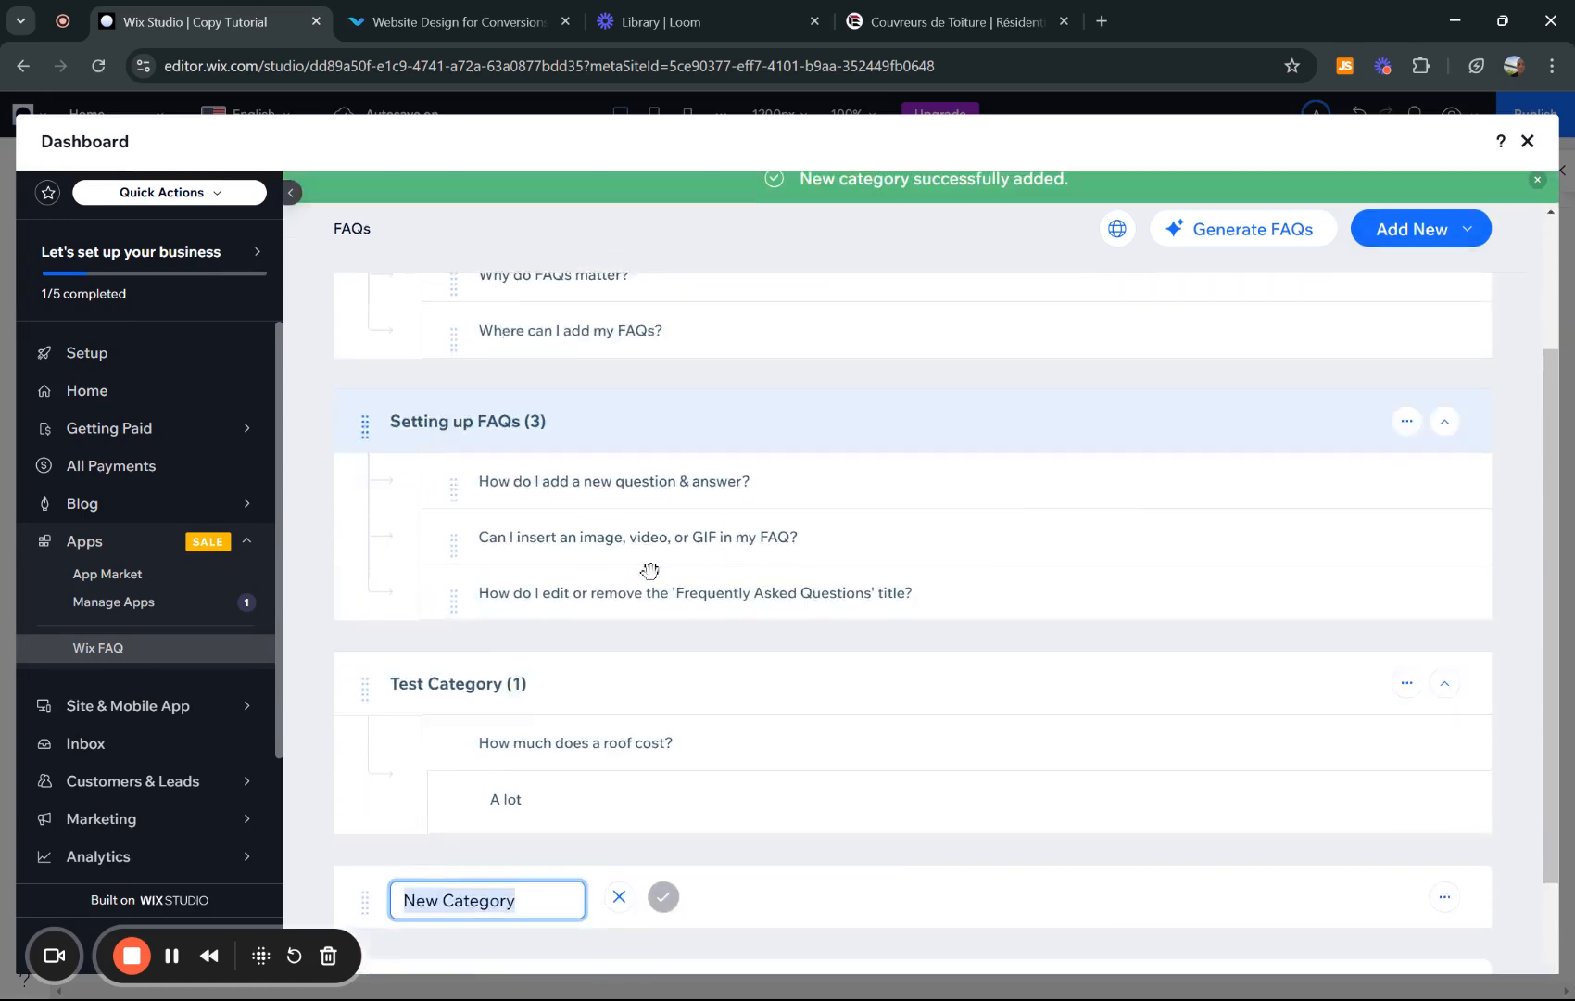
text(Test 2)
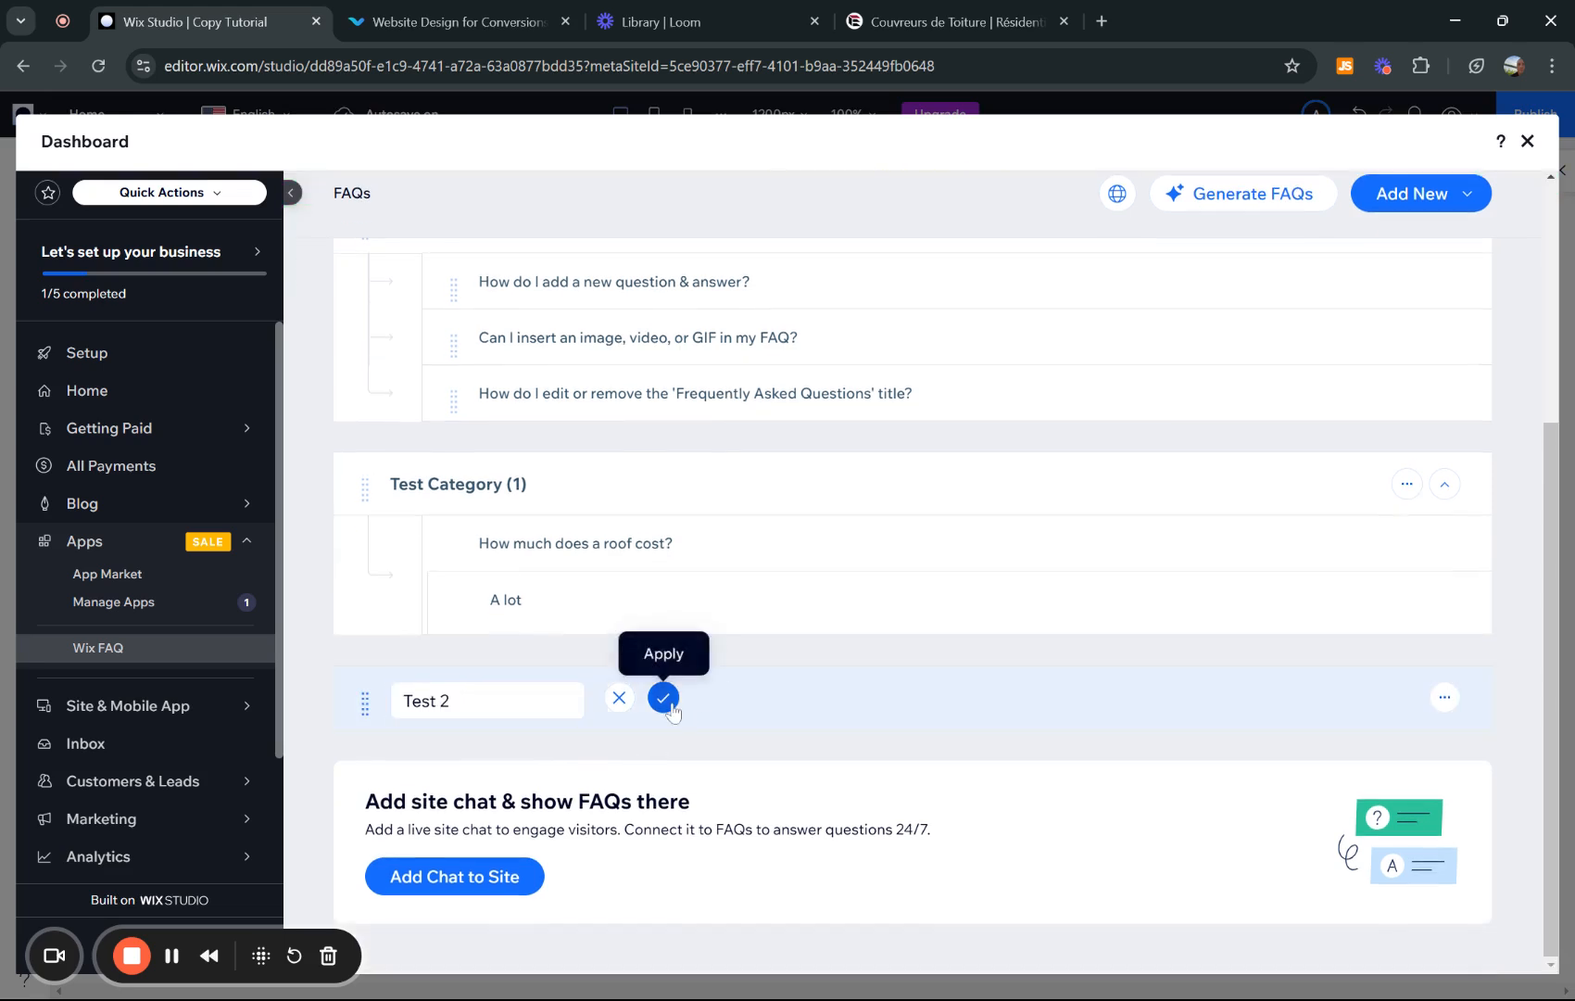
click(663, 697)
click(1469, 195)
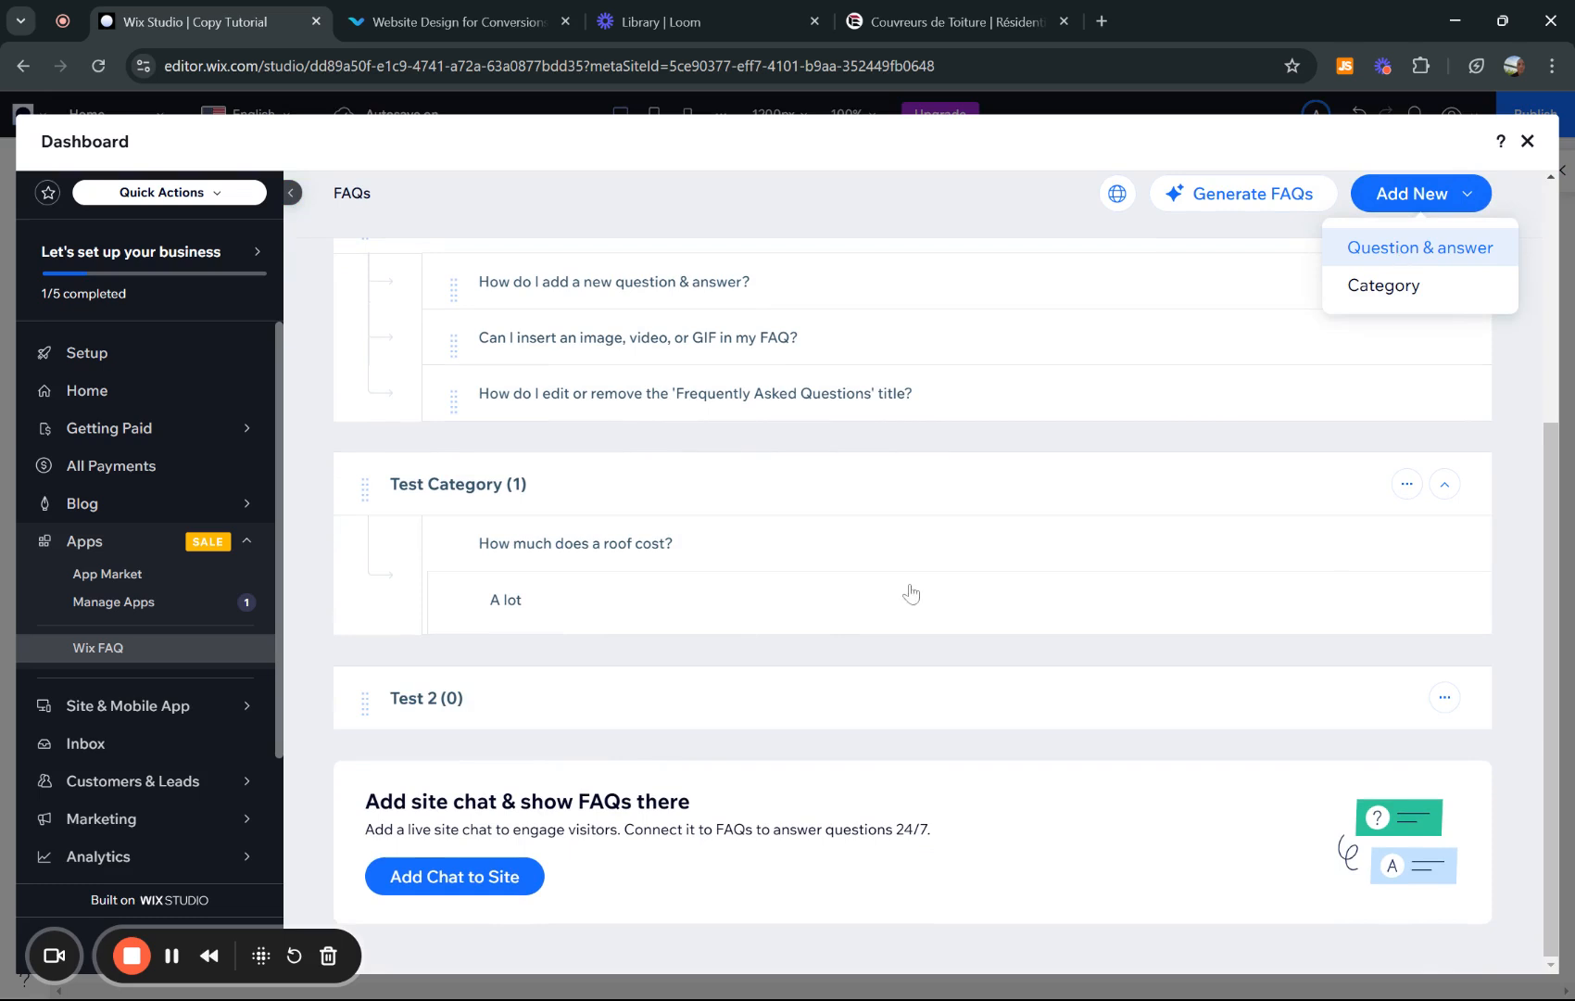
- Draft and correct the question 'How much does a roof repair', then leave the form without saving
text(How)
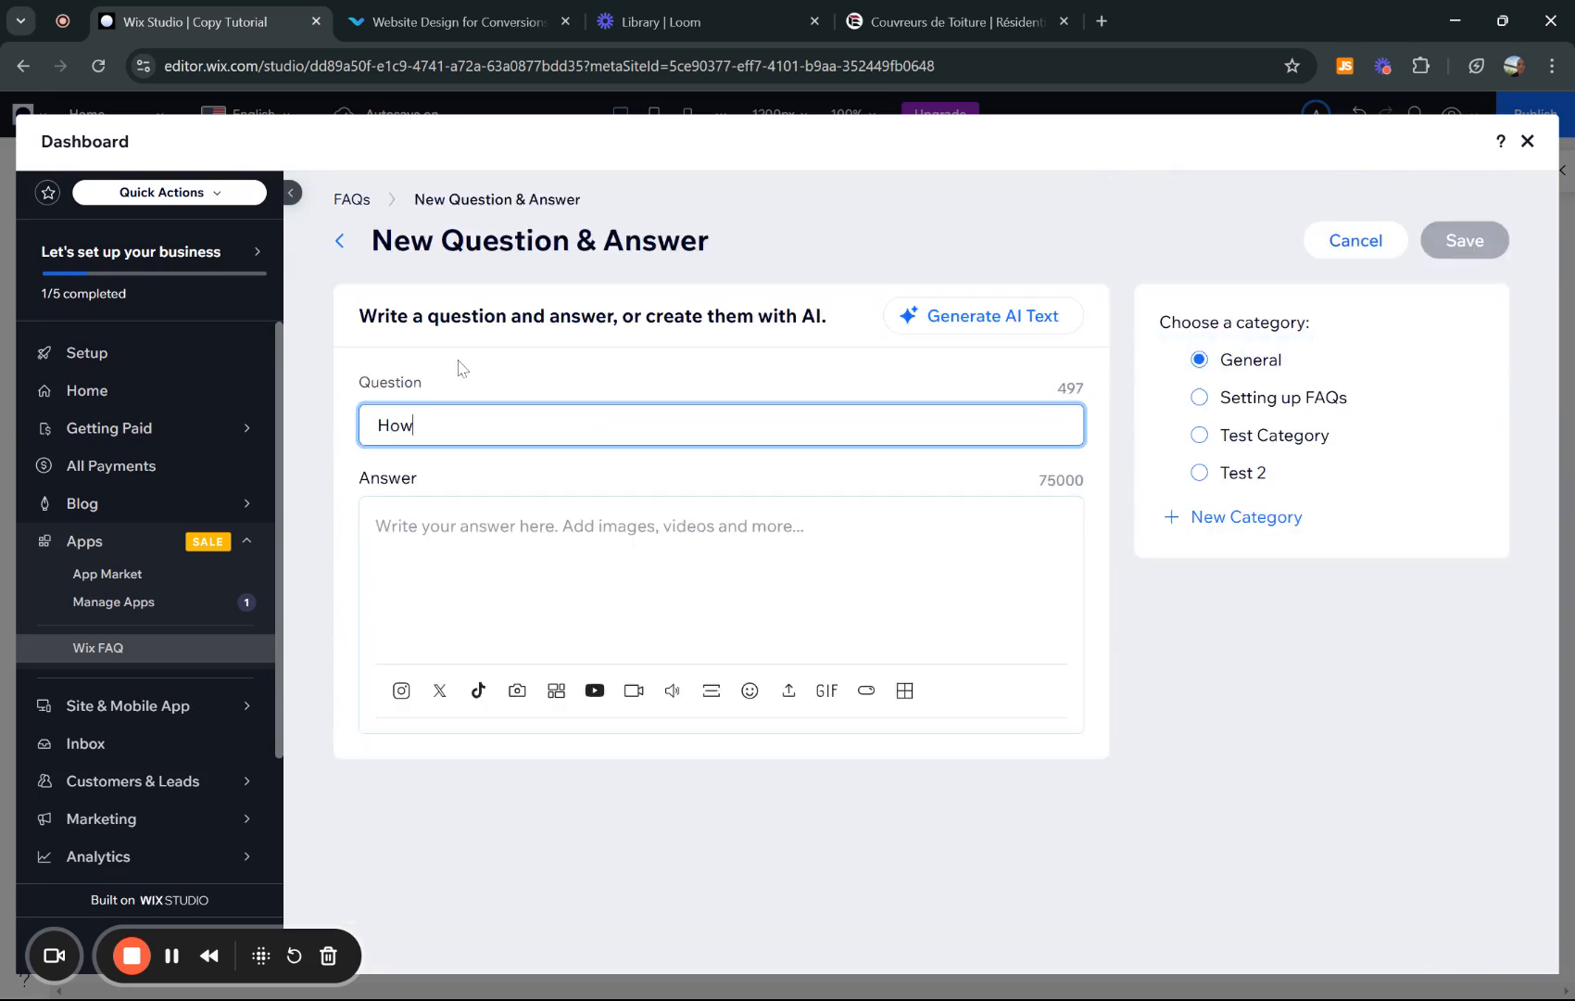
text( much is your roof cost)
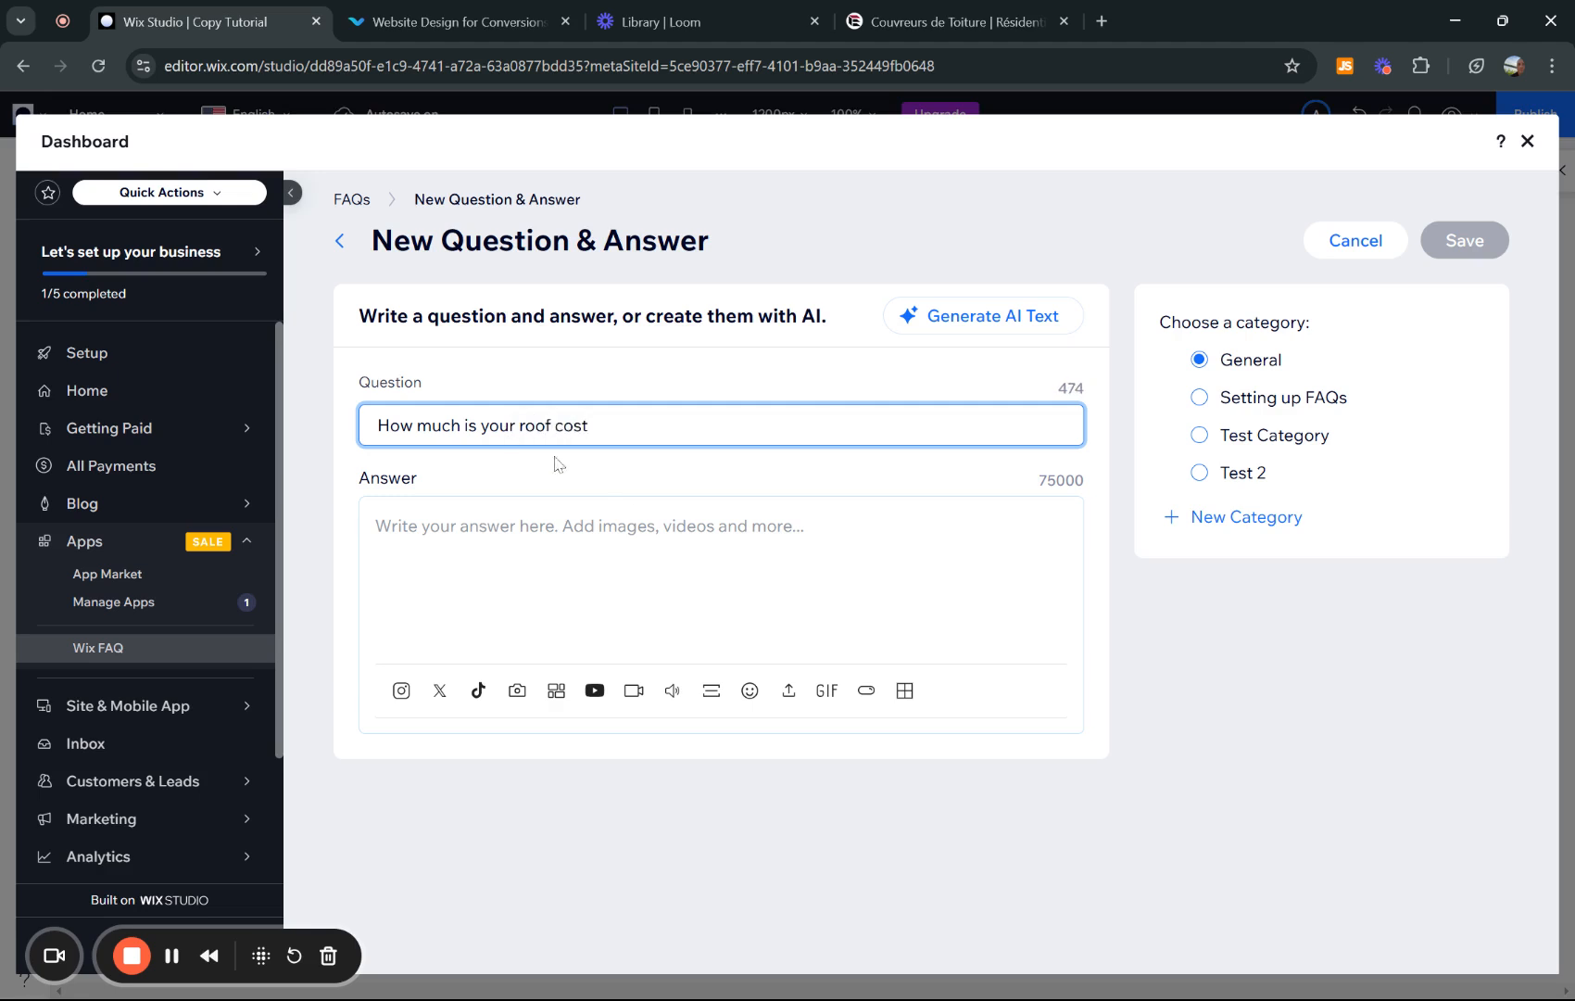
key(ctrl+shift+Left)
text(does a )
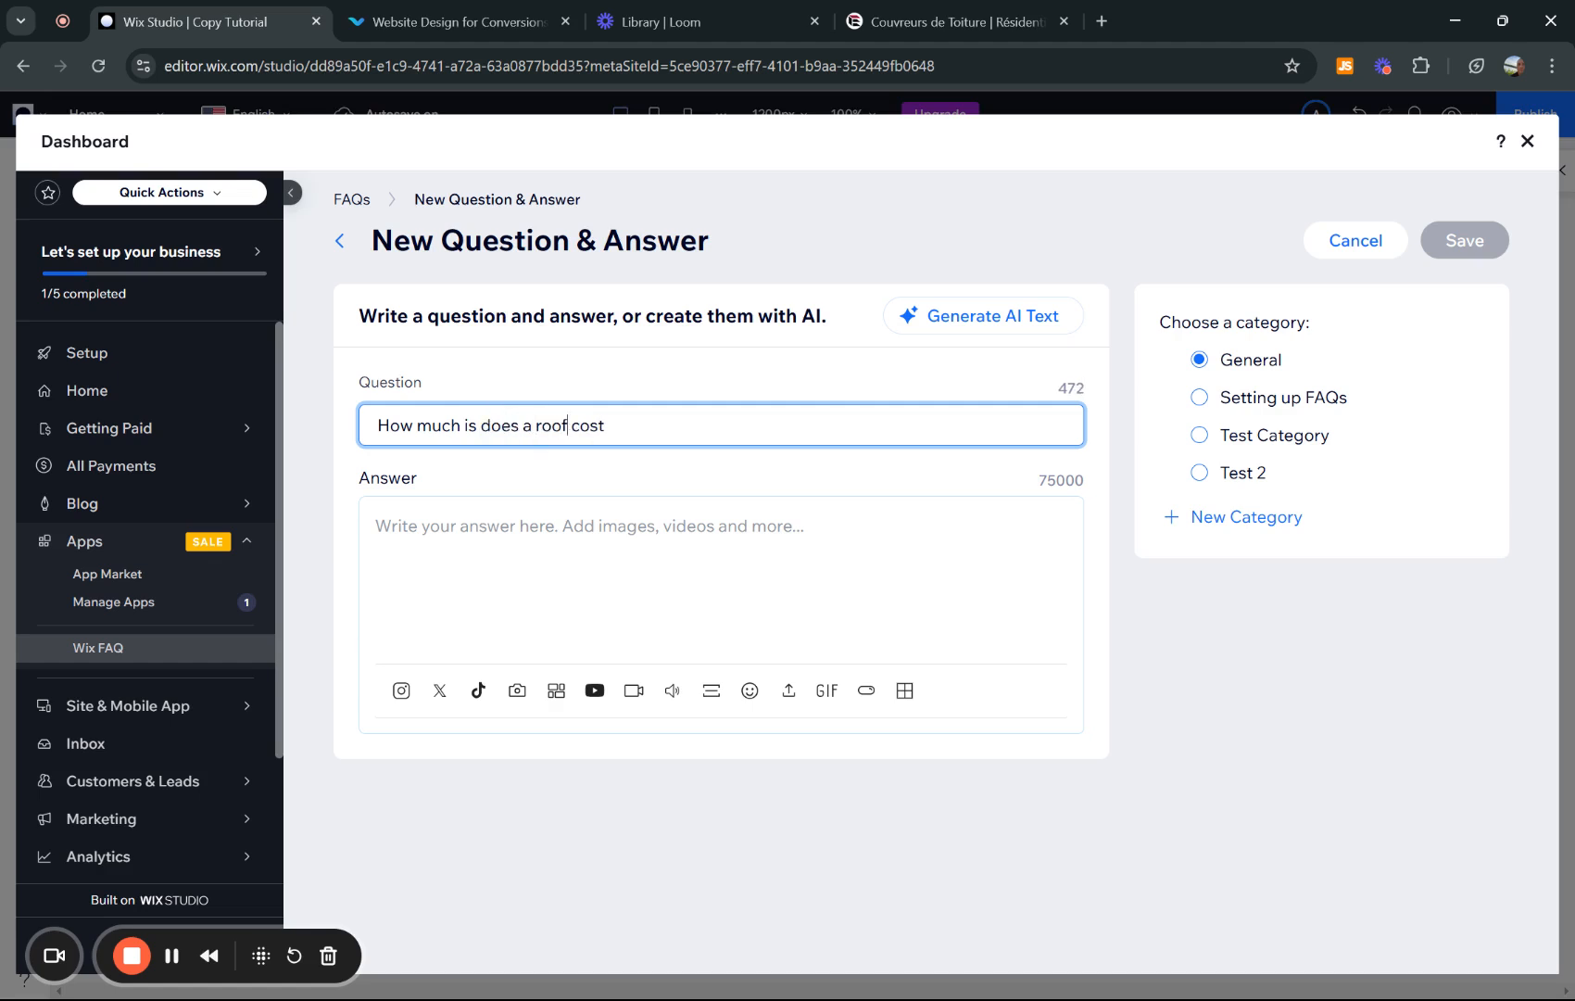
text(roof repair)
click(479, 436)
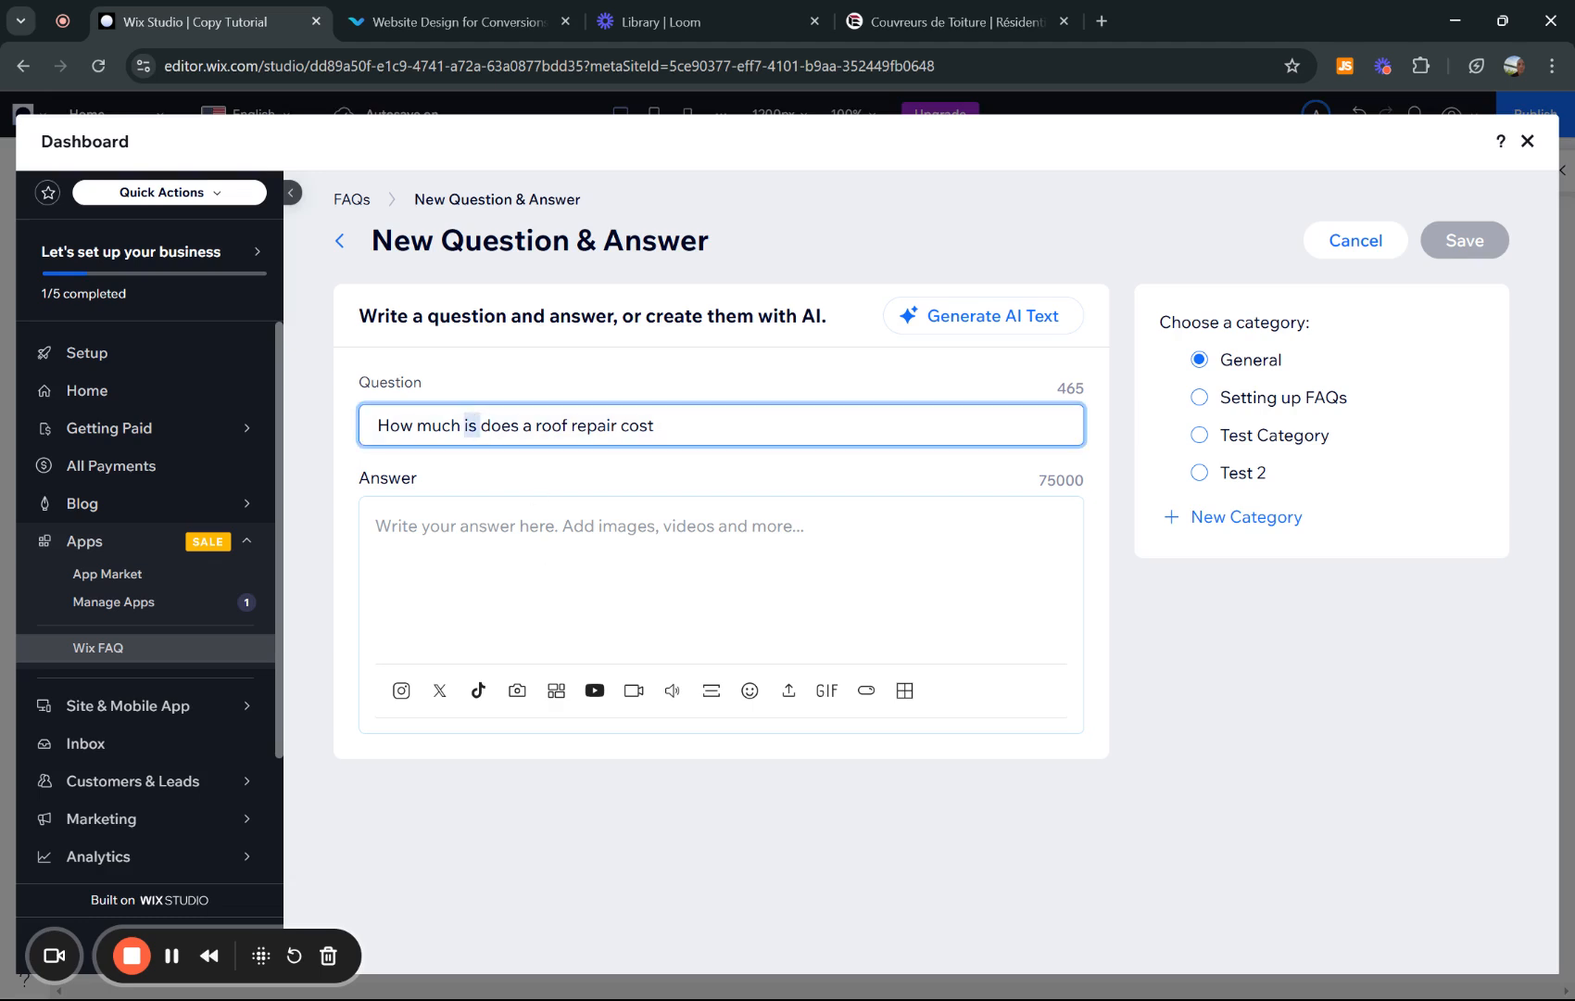
click(463, 425)
key(BackSpace)
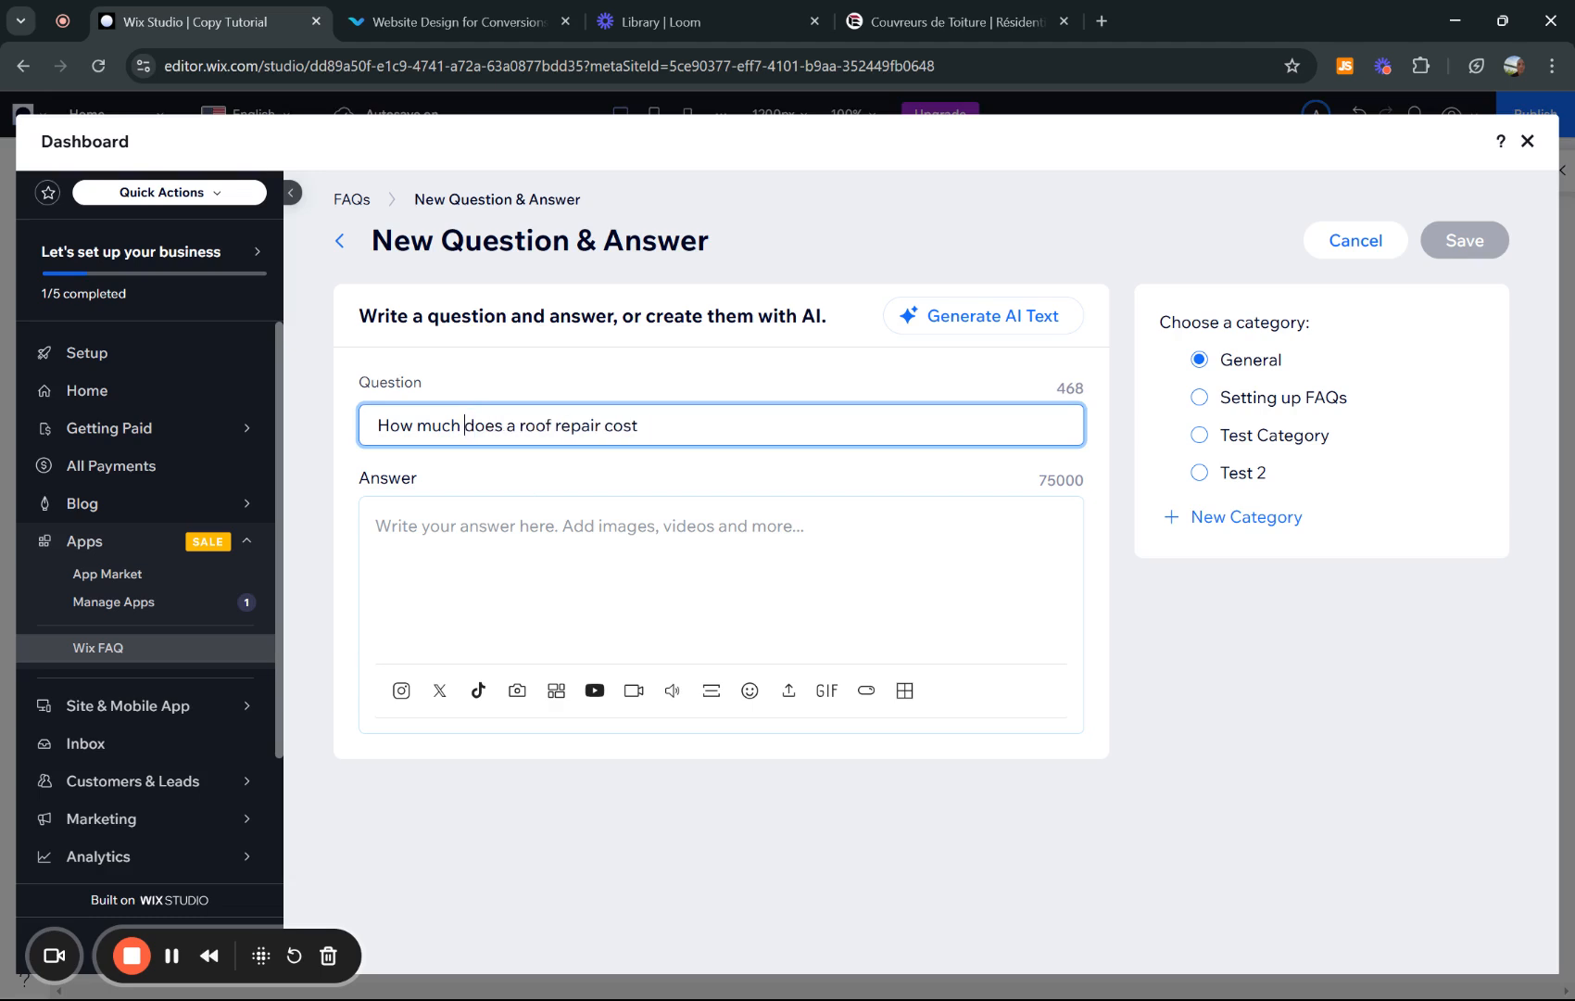
click(171, 955)
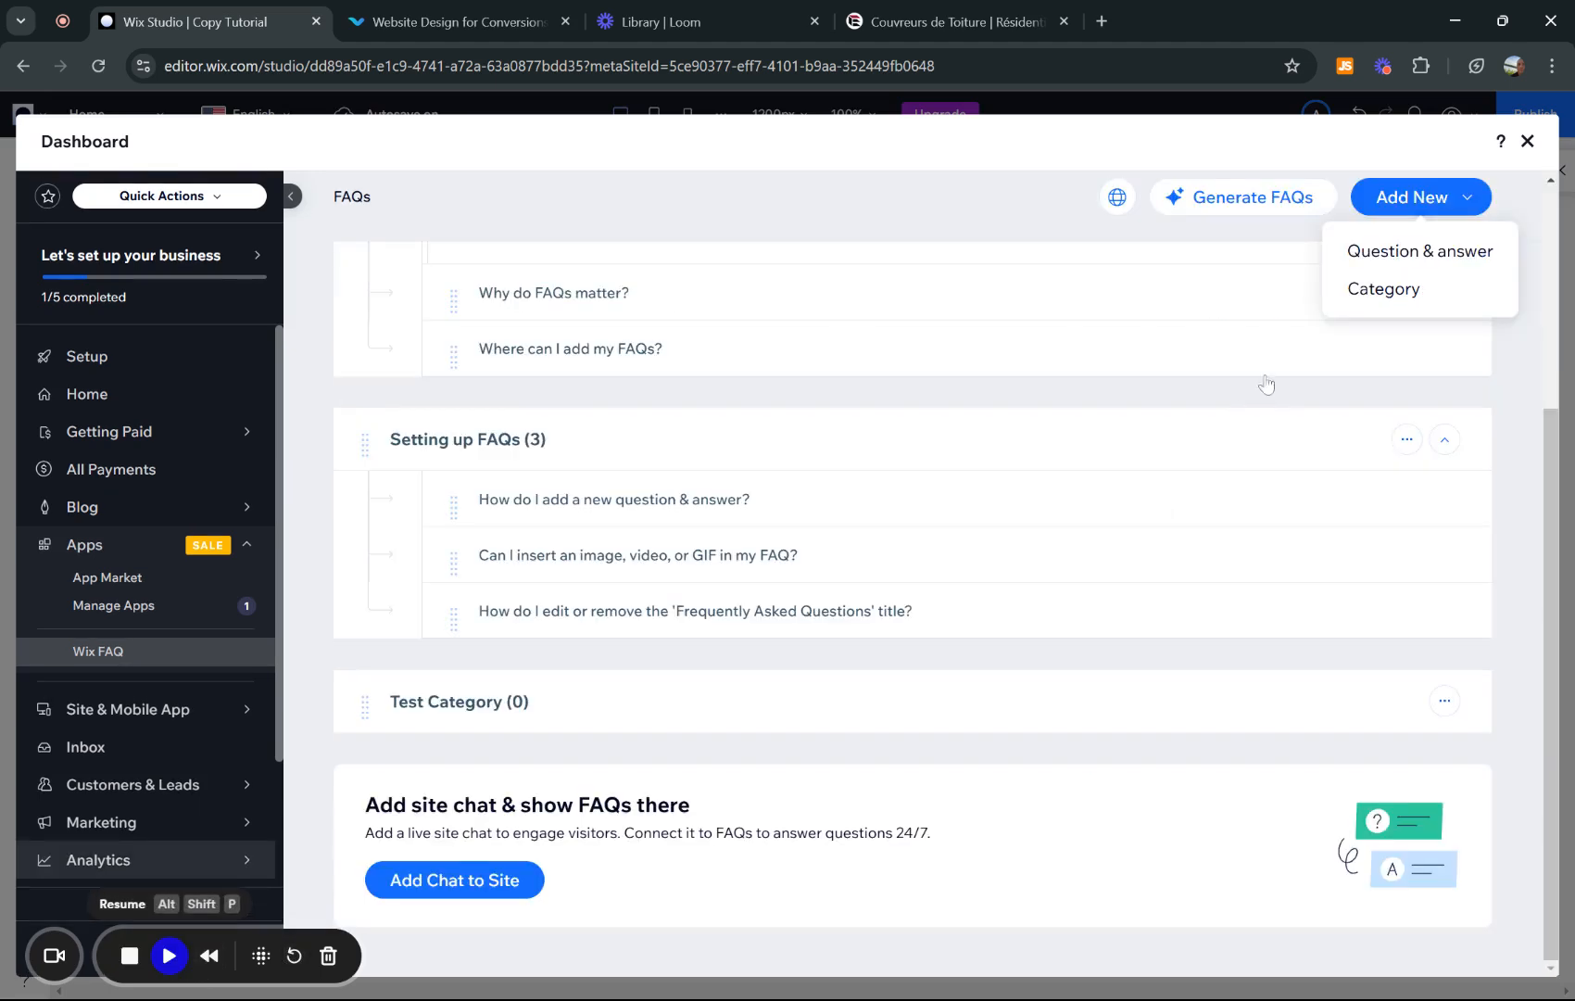
click(1396, 262)
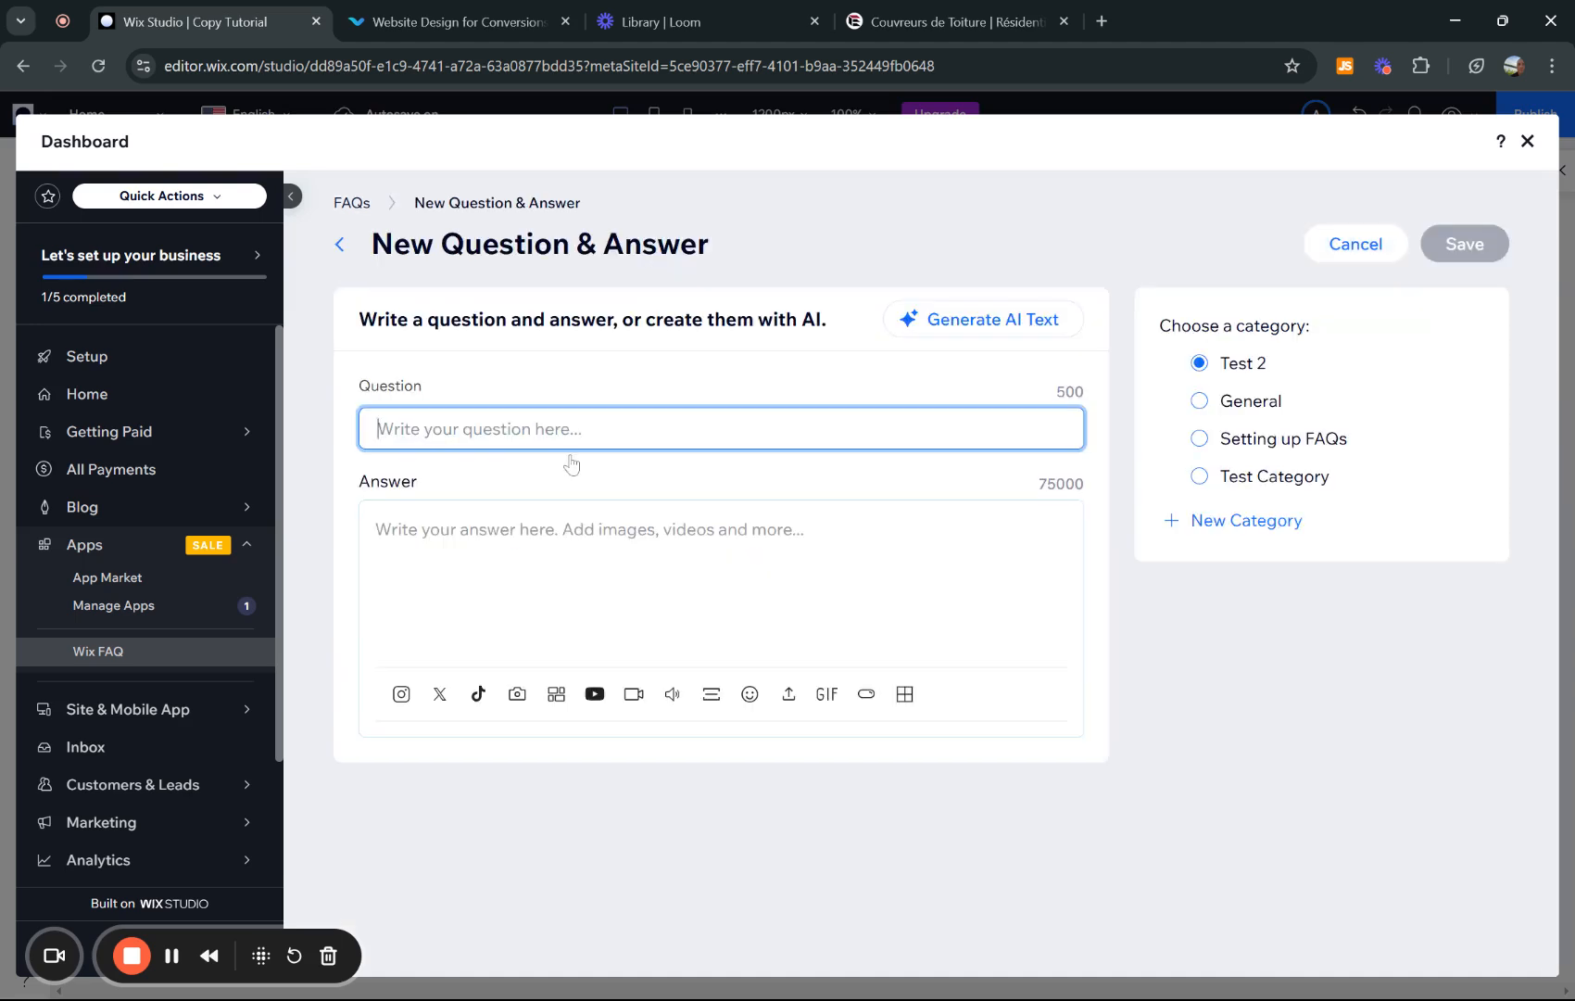
text(How much doe)
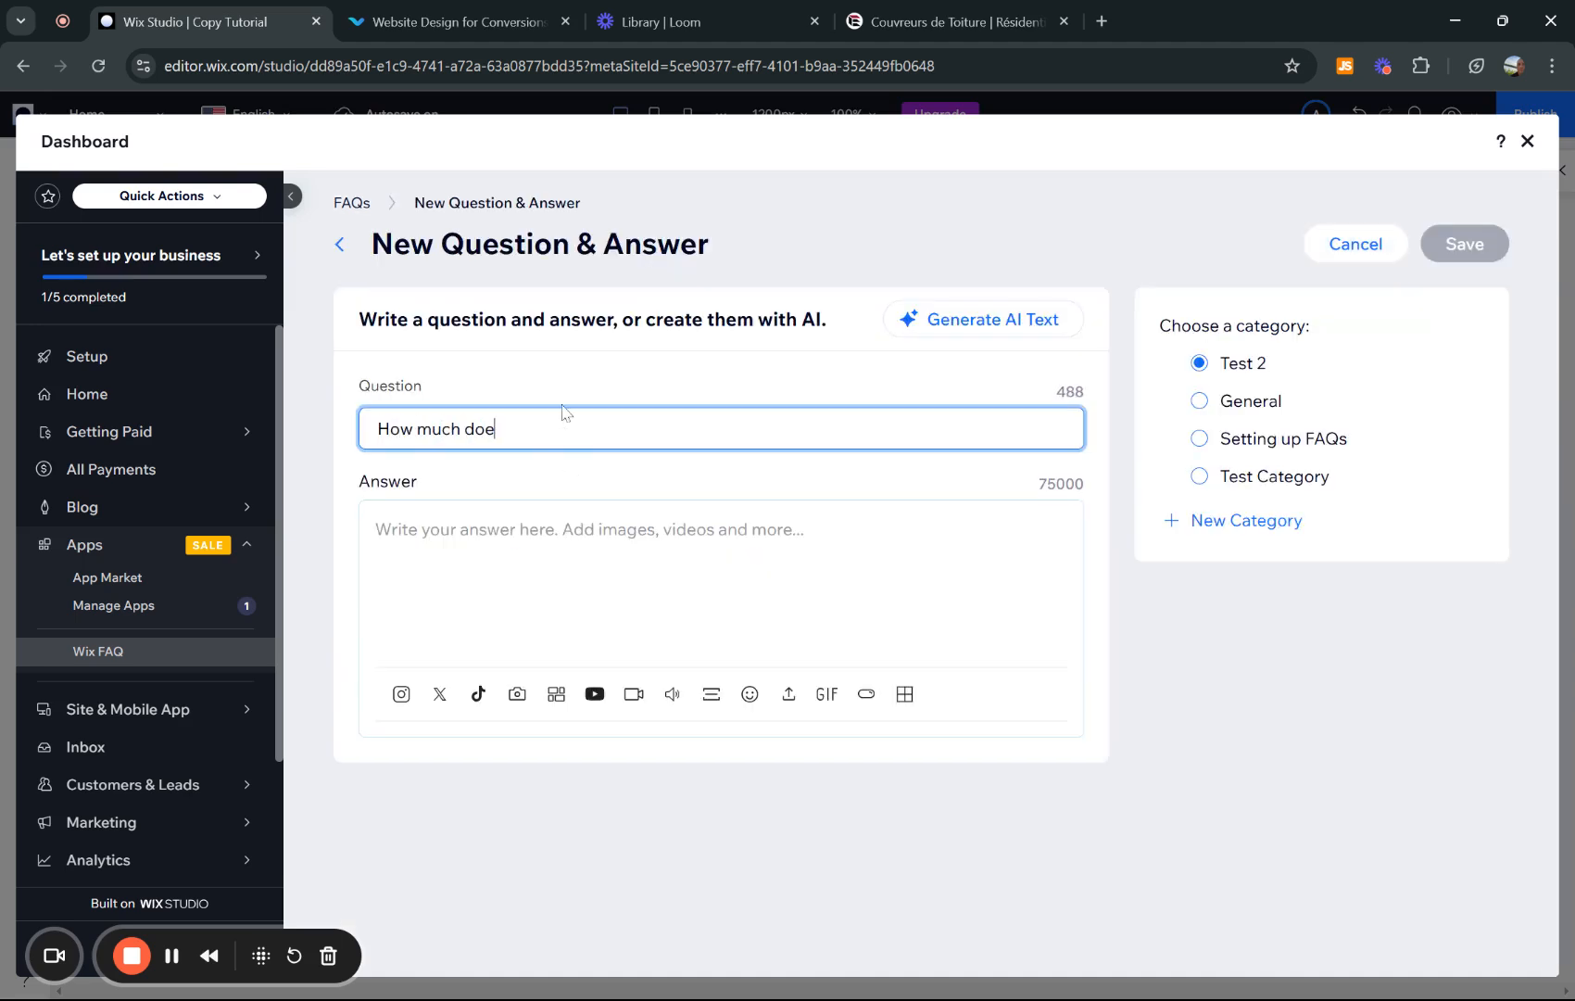
text(s a roof repair cost?)
click(513, 575)
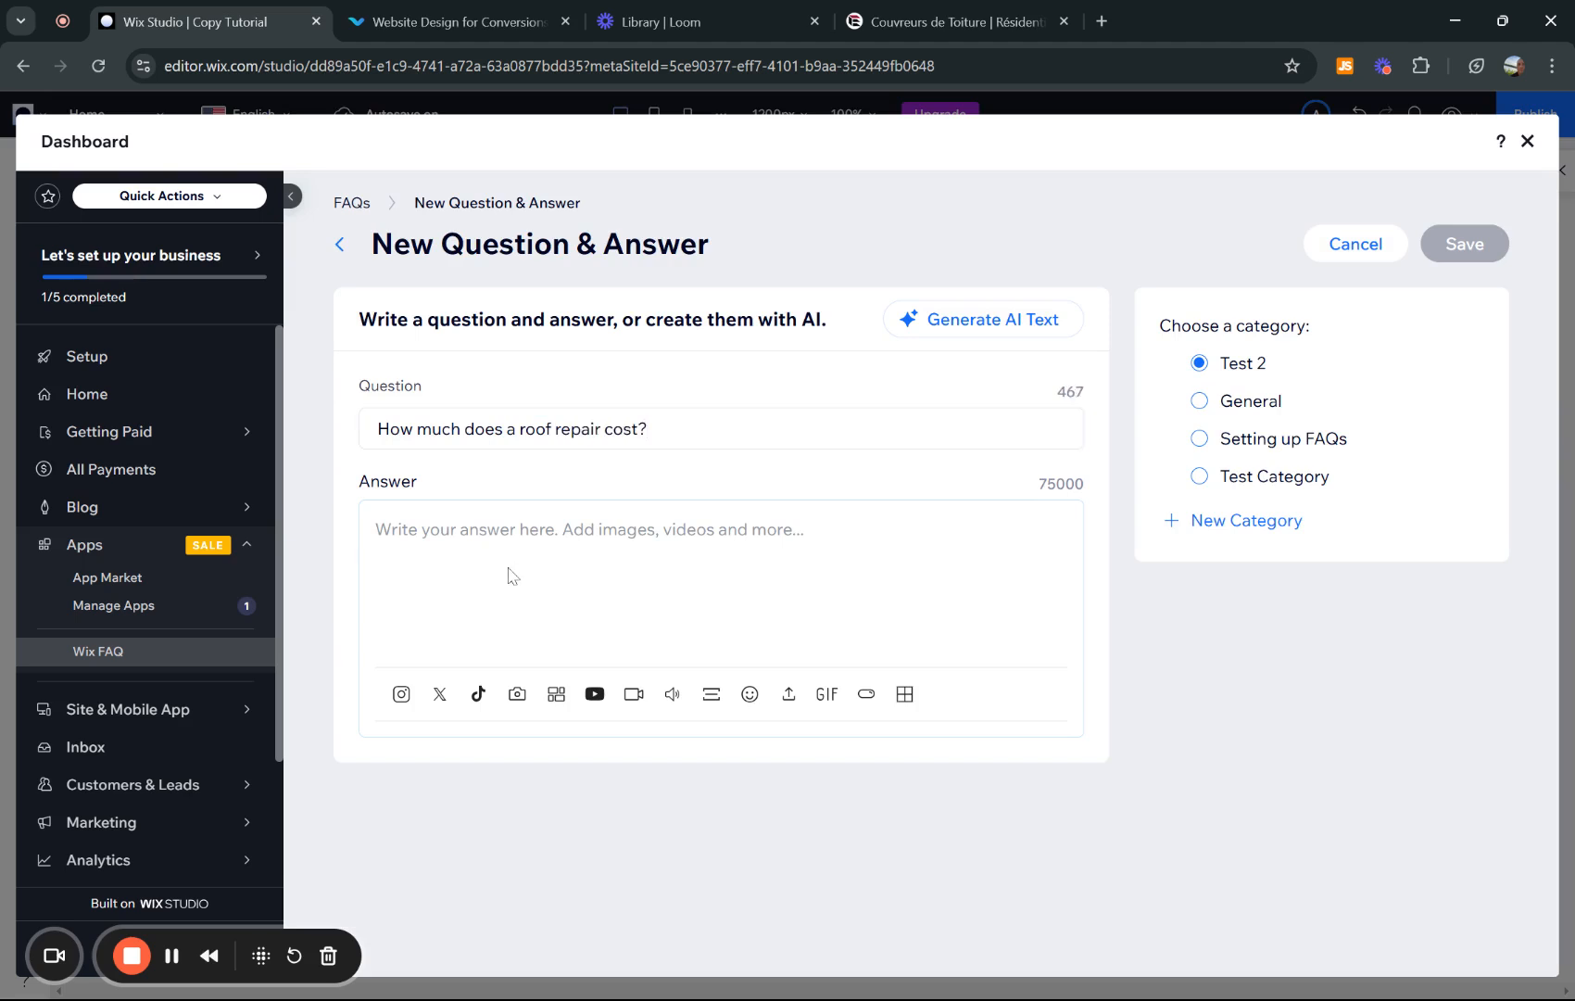
click(528, 553)
text(Our prices vary, contact us: www.vizionsdigital.com)
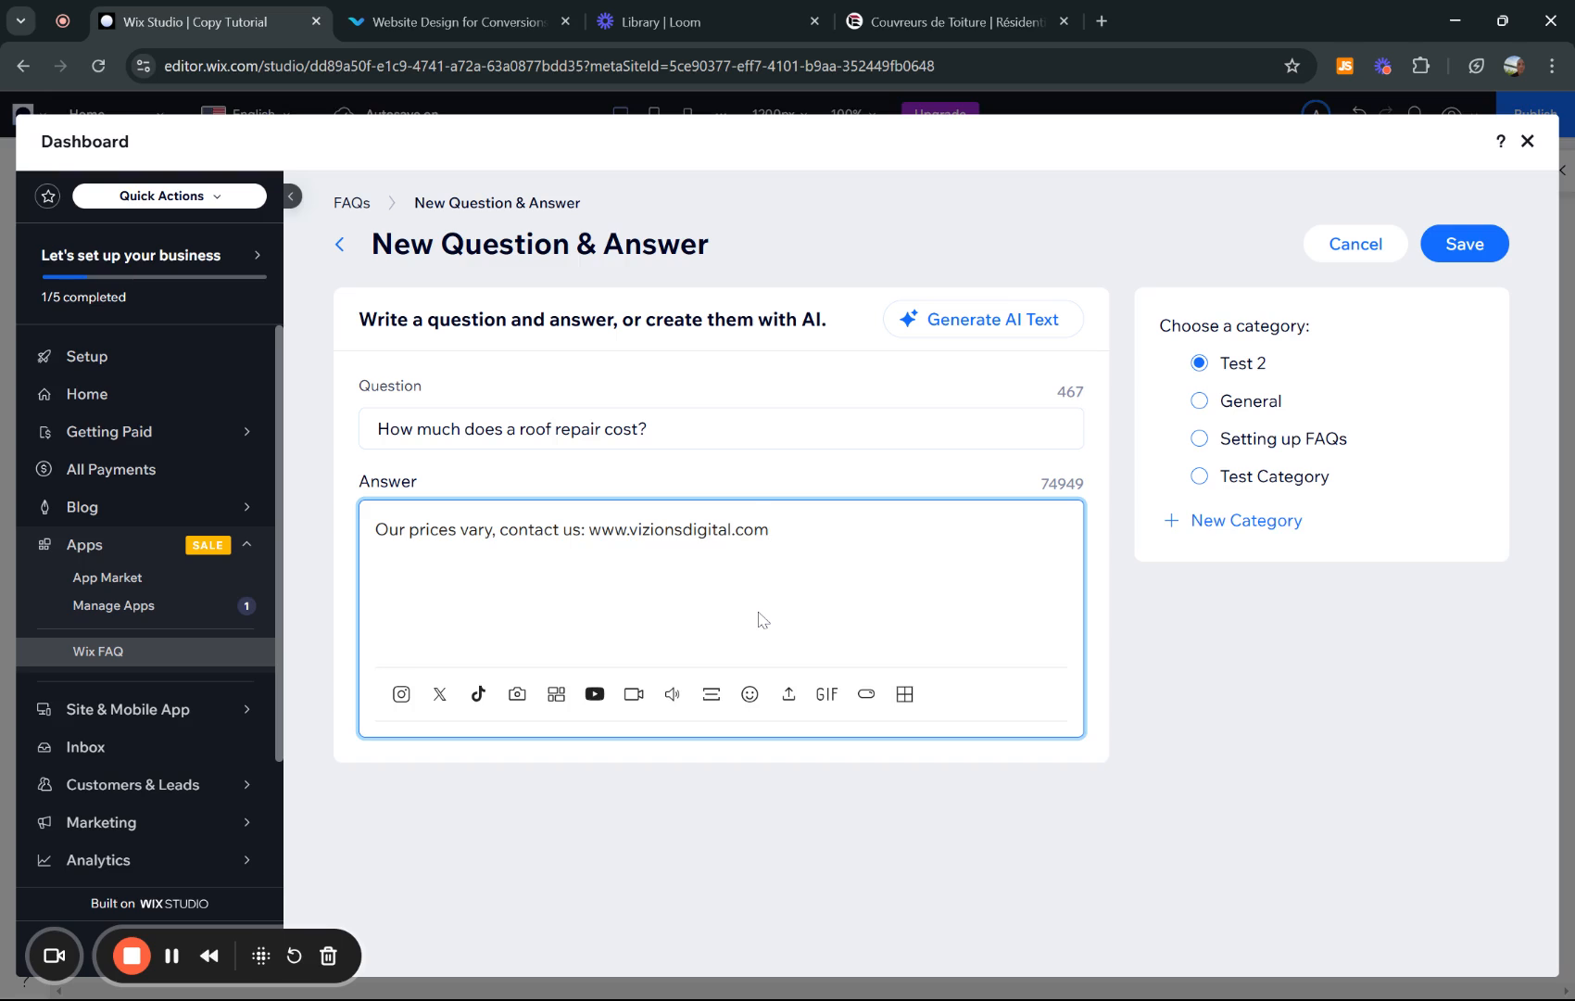
key(Return)
key(Return)
- Add and remove a divider in the answer, then save the new question under Test 2
click(710, 746)
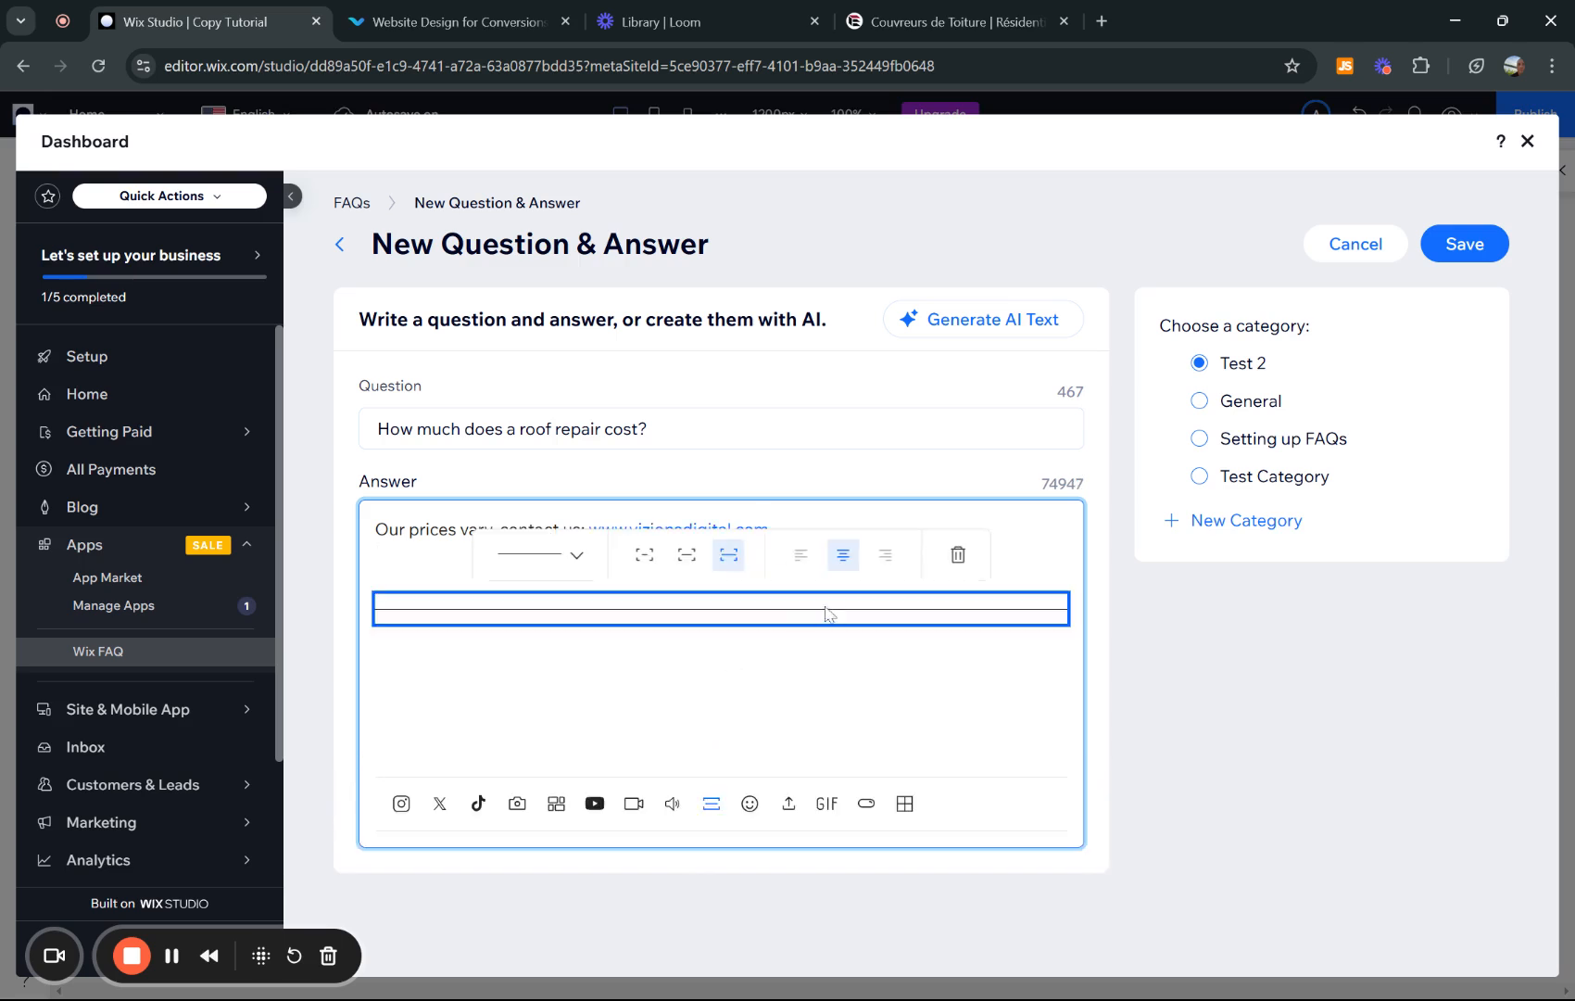
click(957, 554)
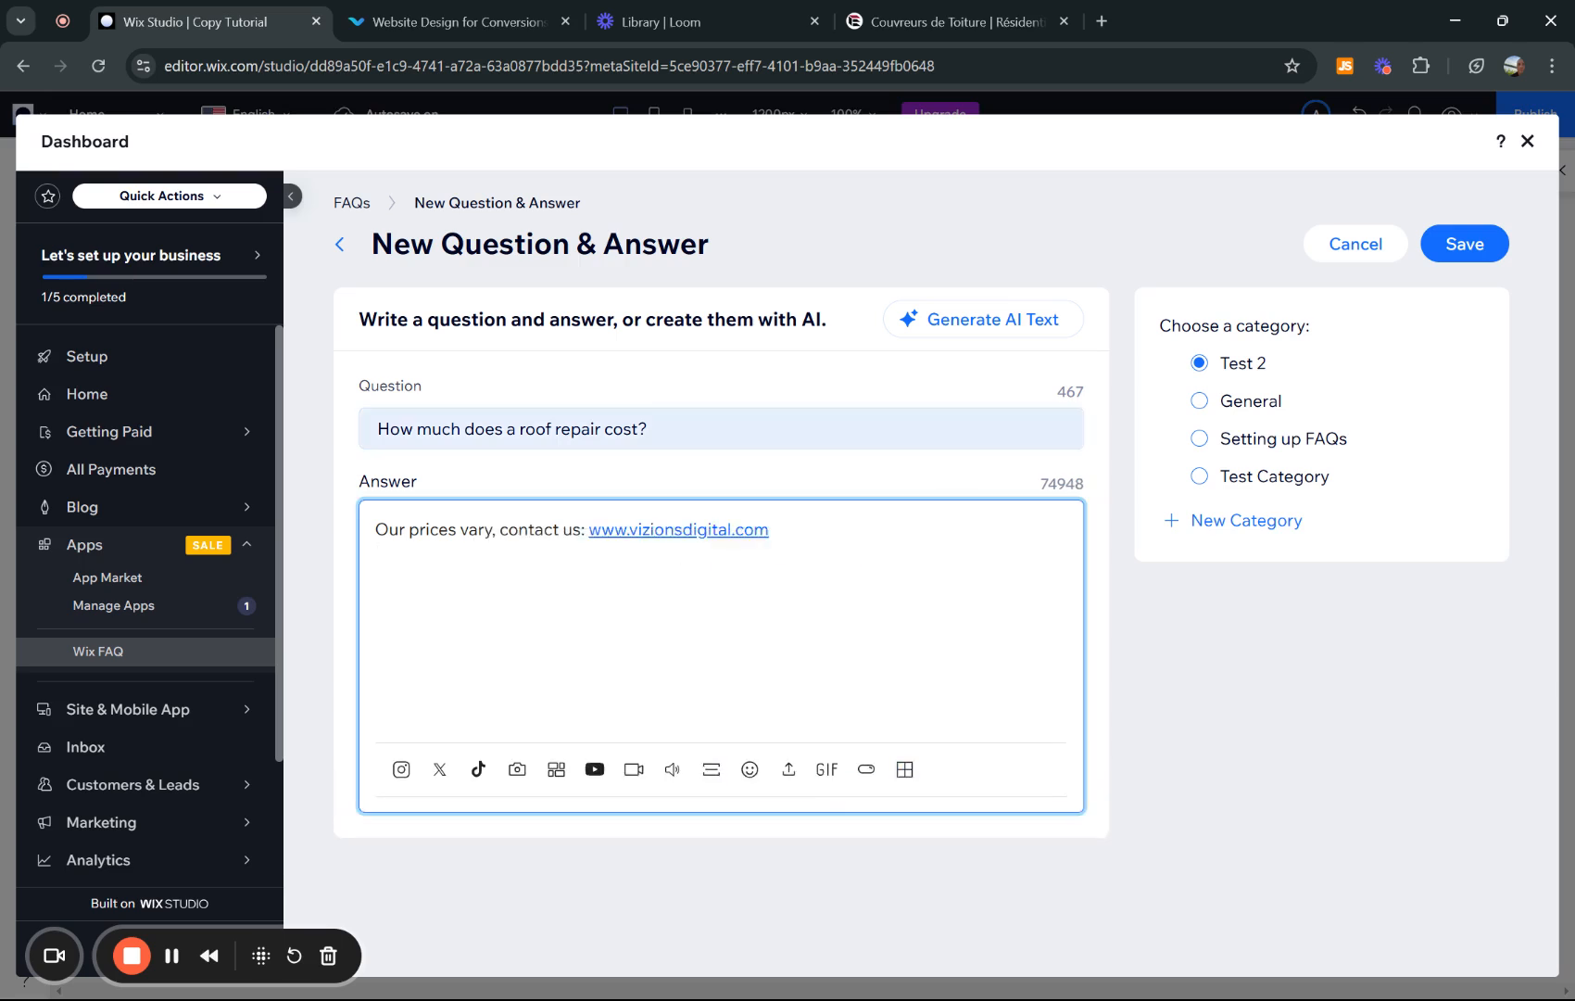
click(913, 13)
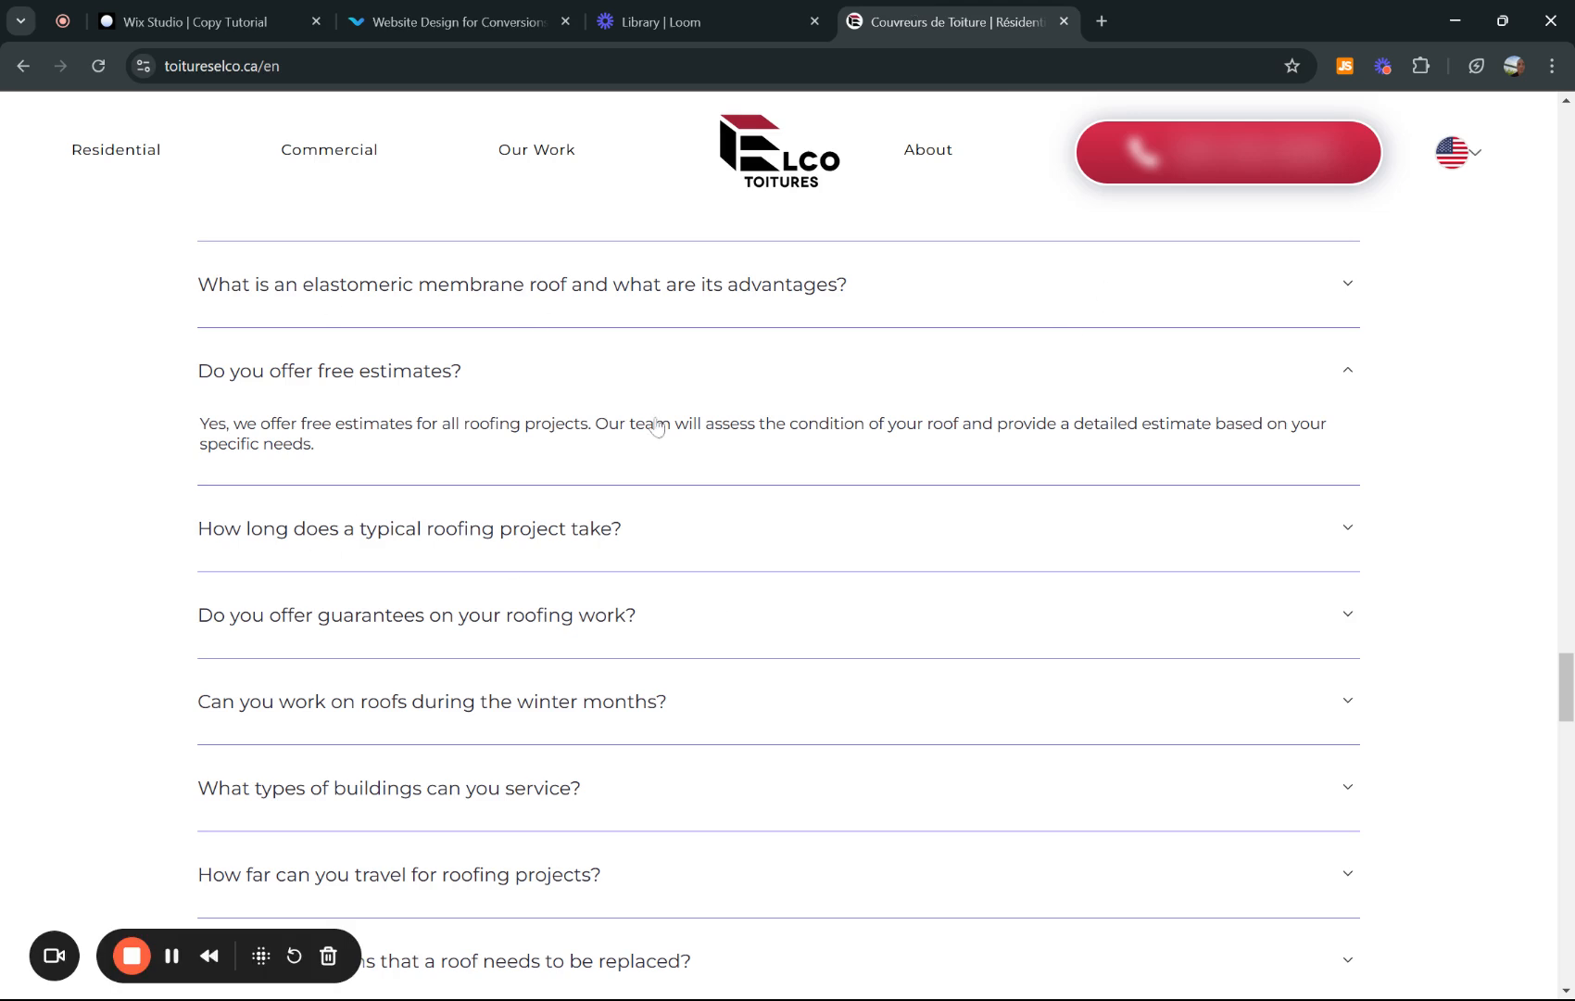
click(180, 8)
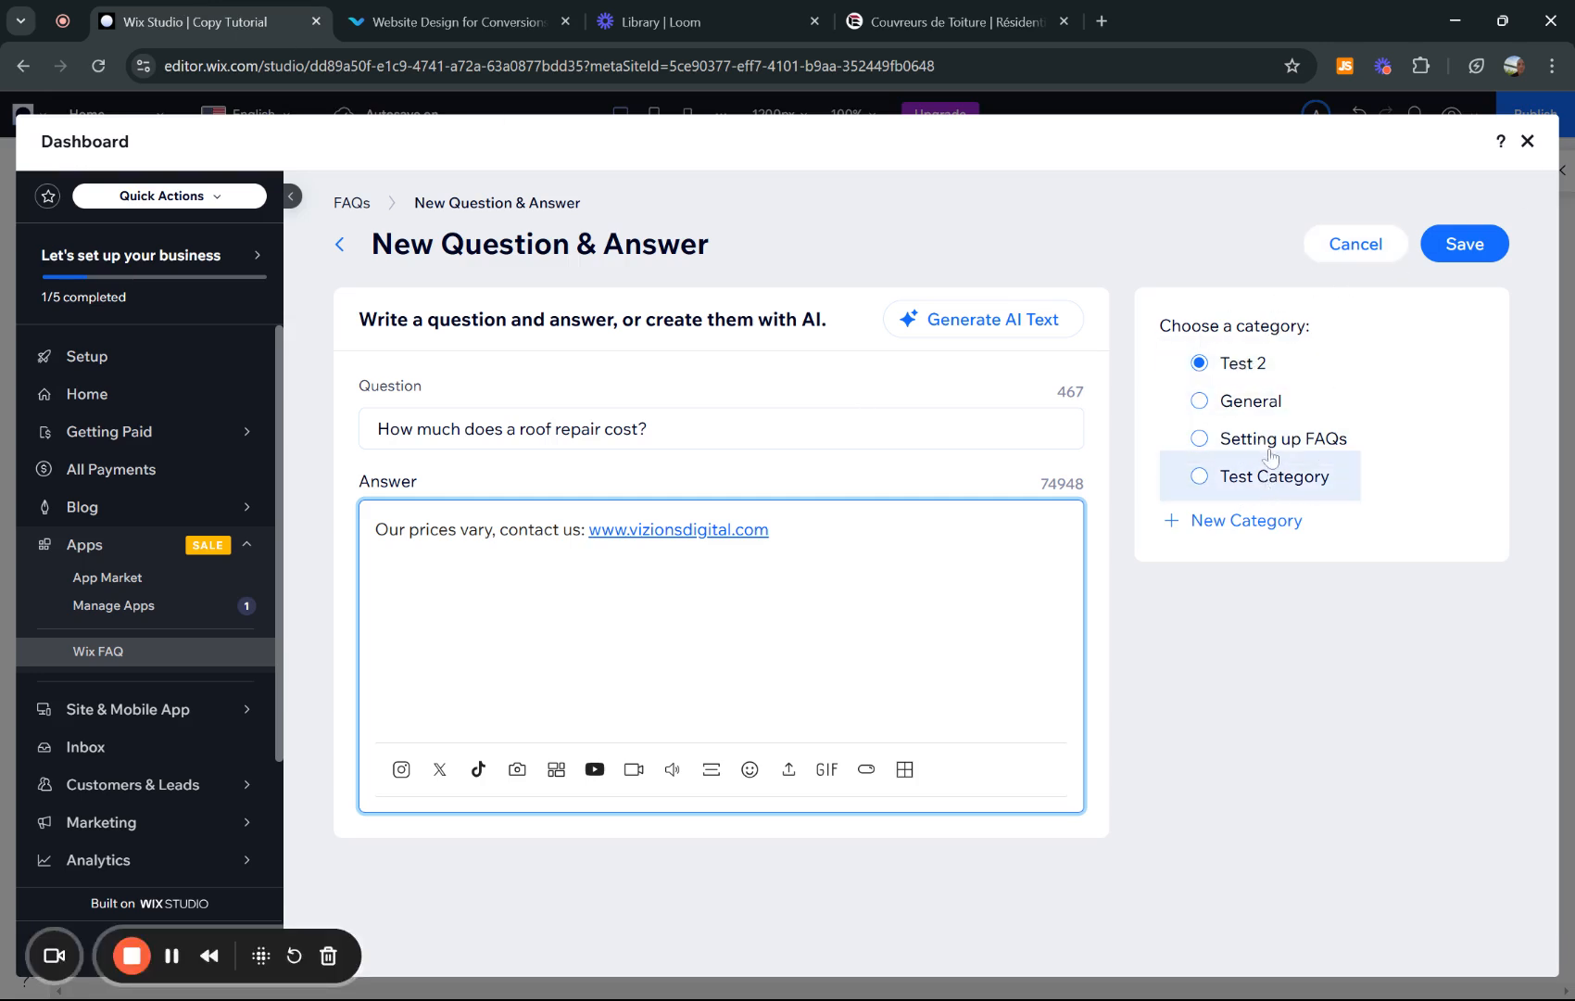
click(1480, 245)
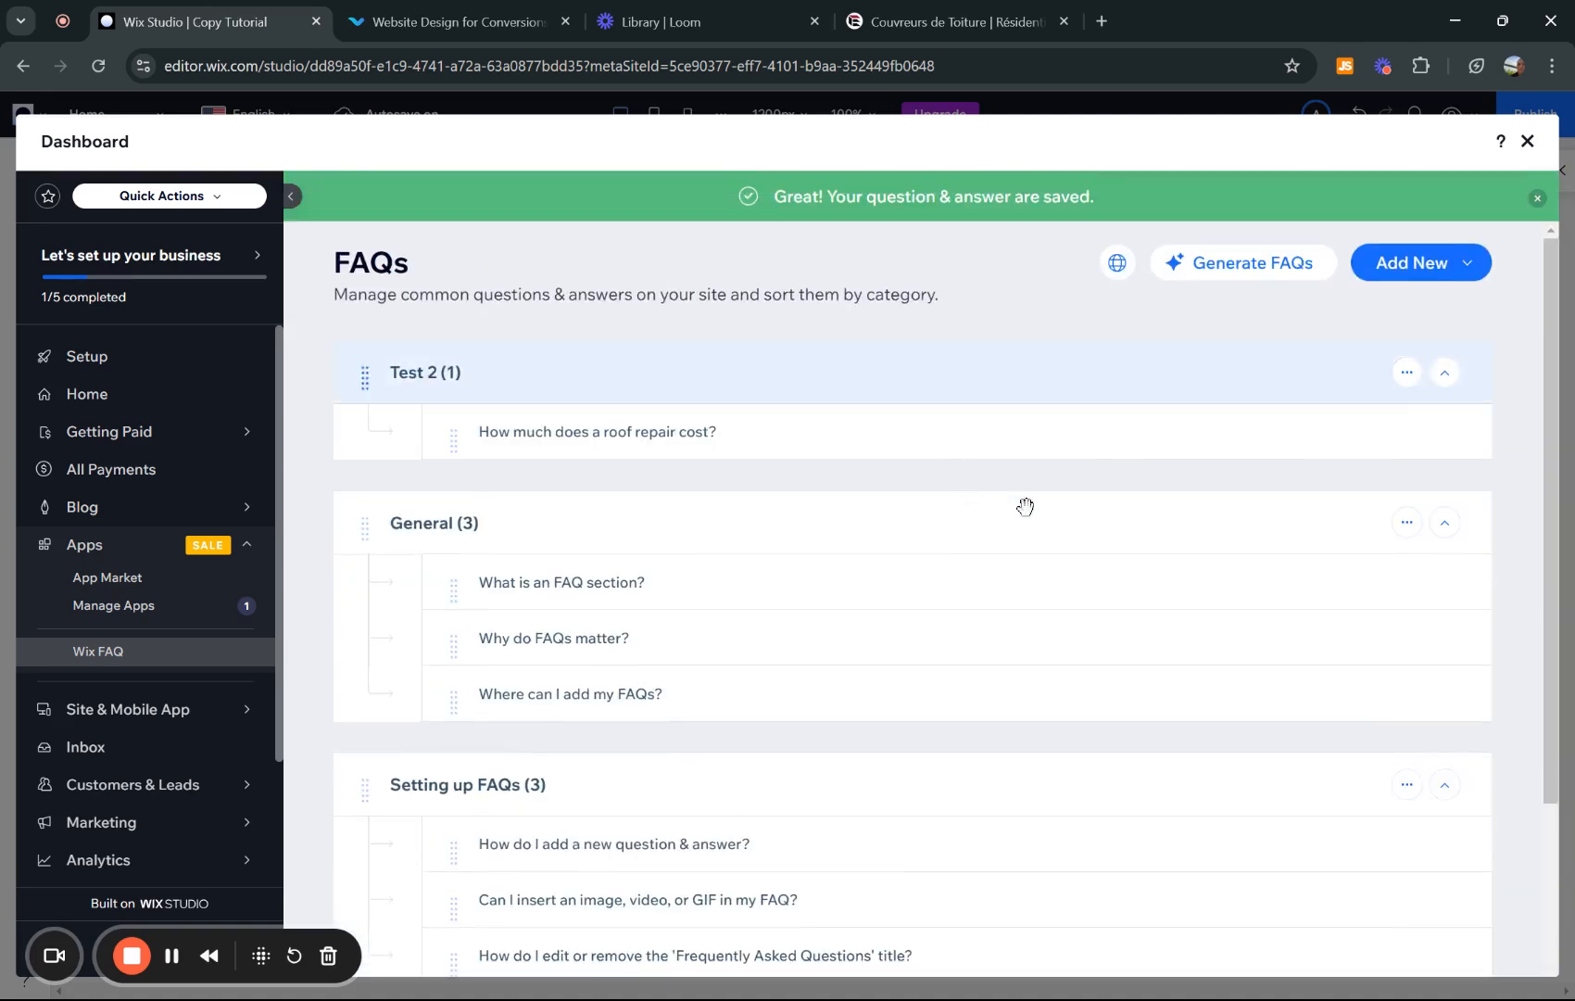
scroll(1035, 516, down, 2)
scroll(722, 662, up, 2)
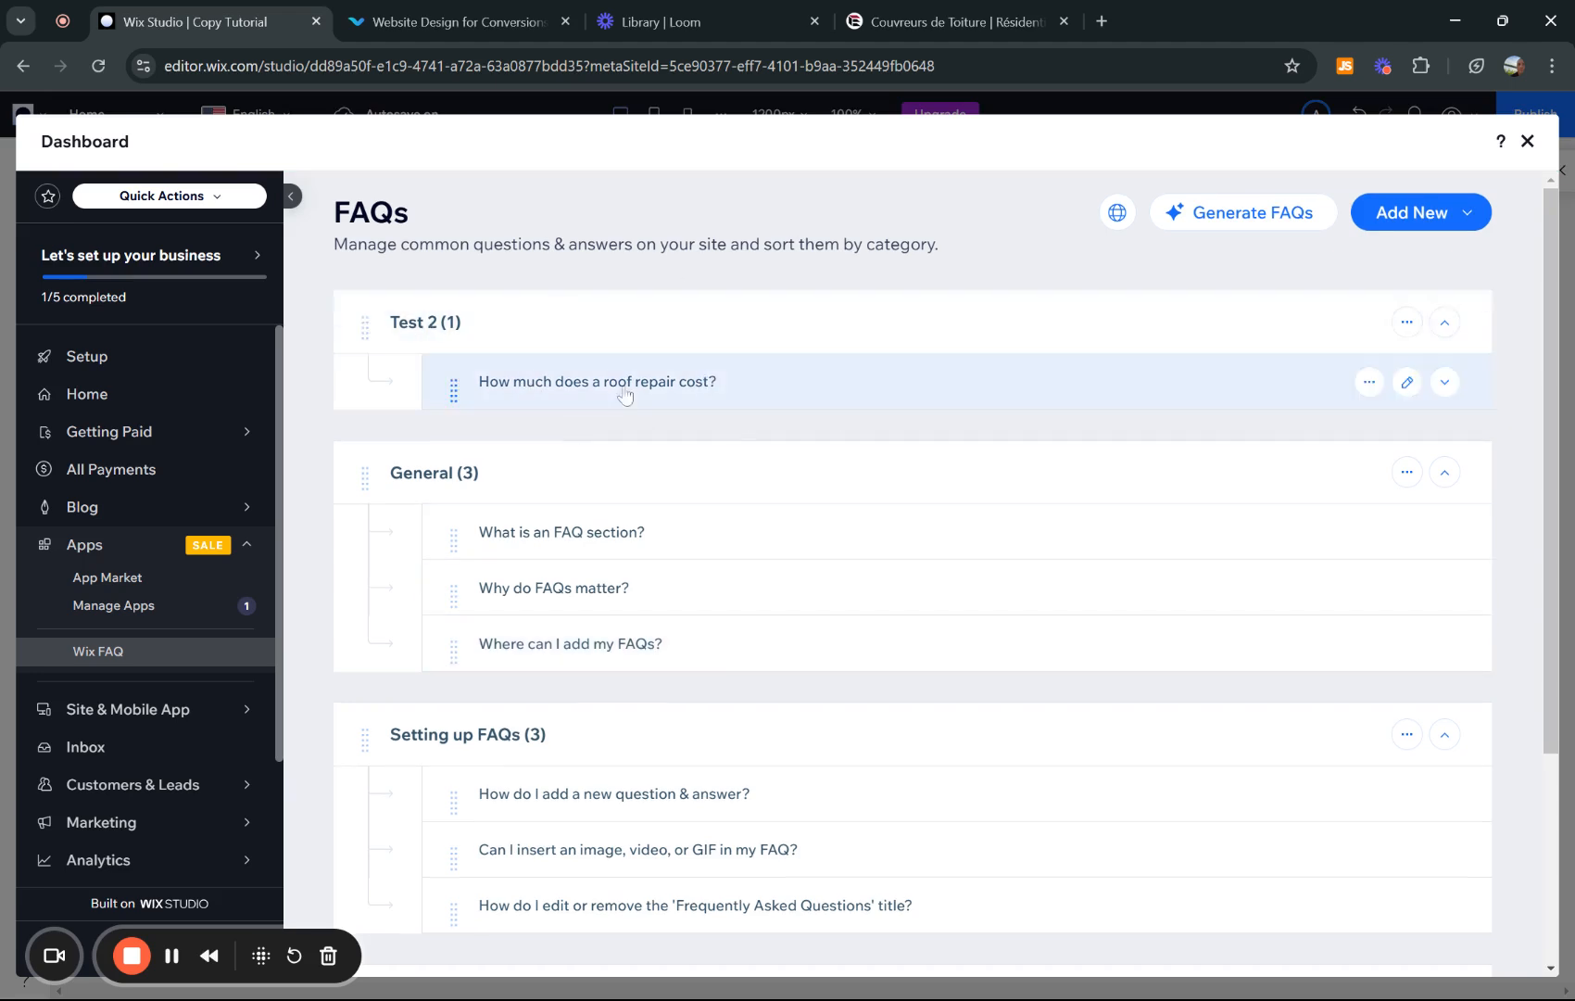
scroll(914, 388, down, 2)
scroll(914, 388, up, 2)
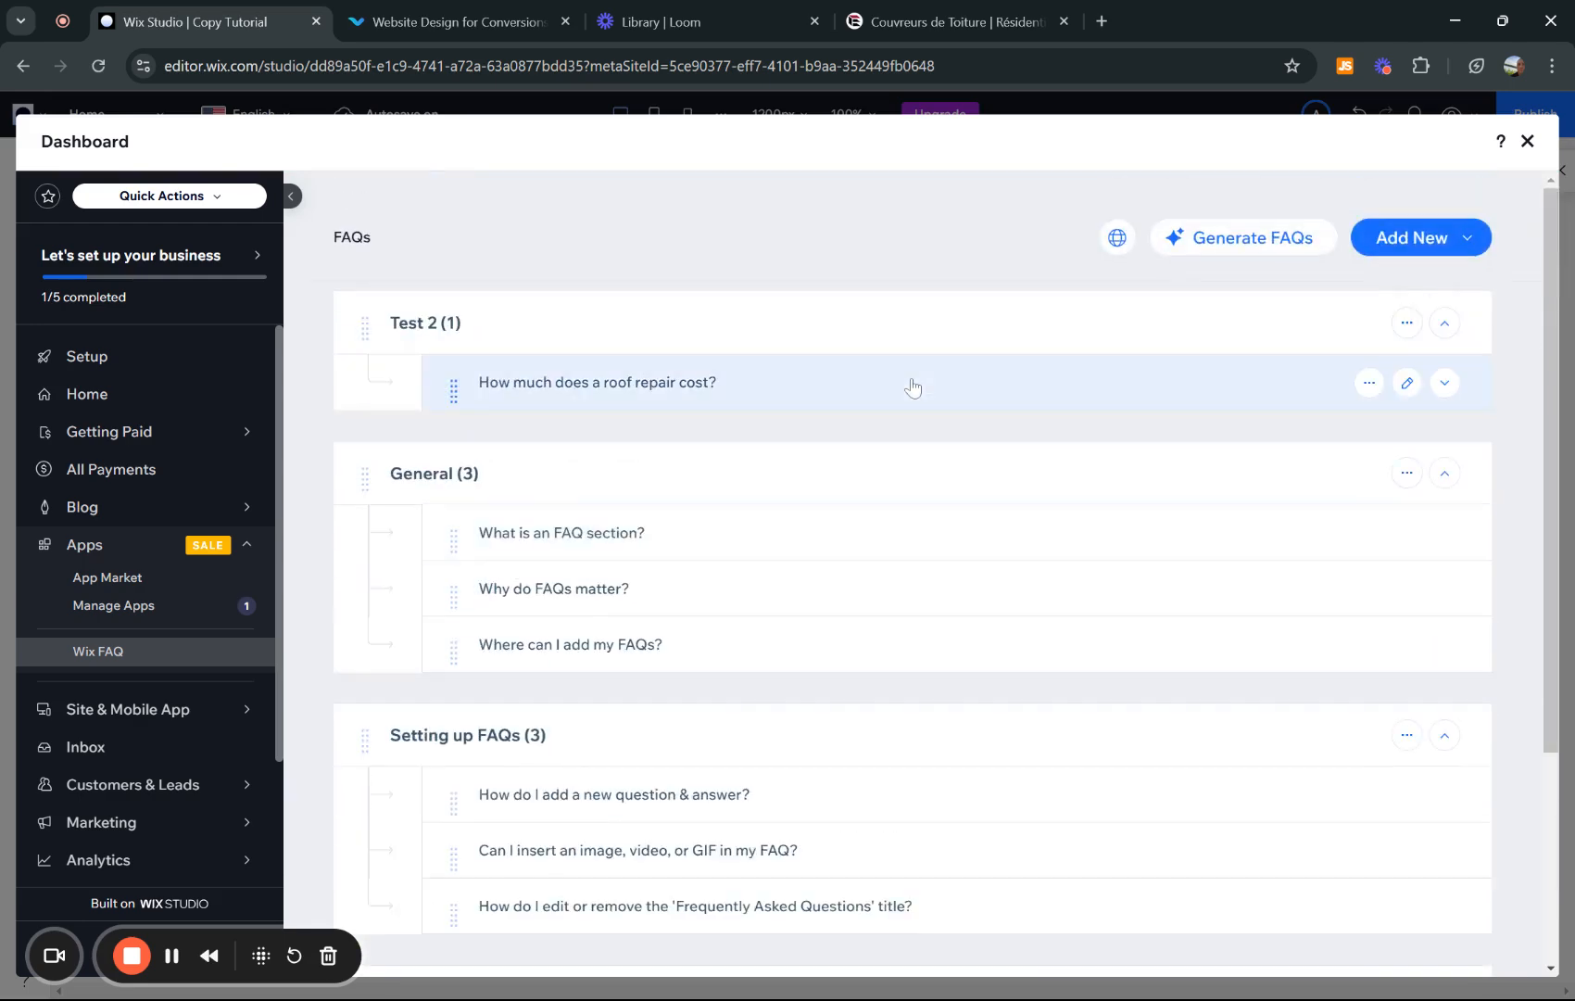
scroll(988, 615, down, 1)
scroll(908, 686, up, 1)
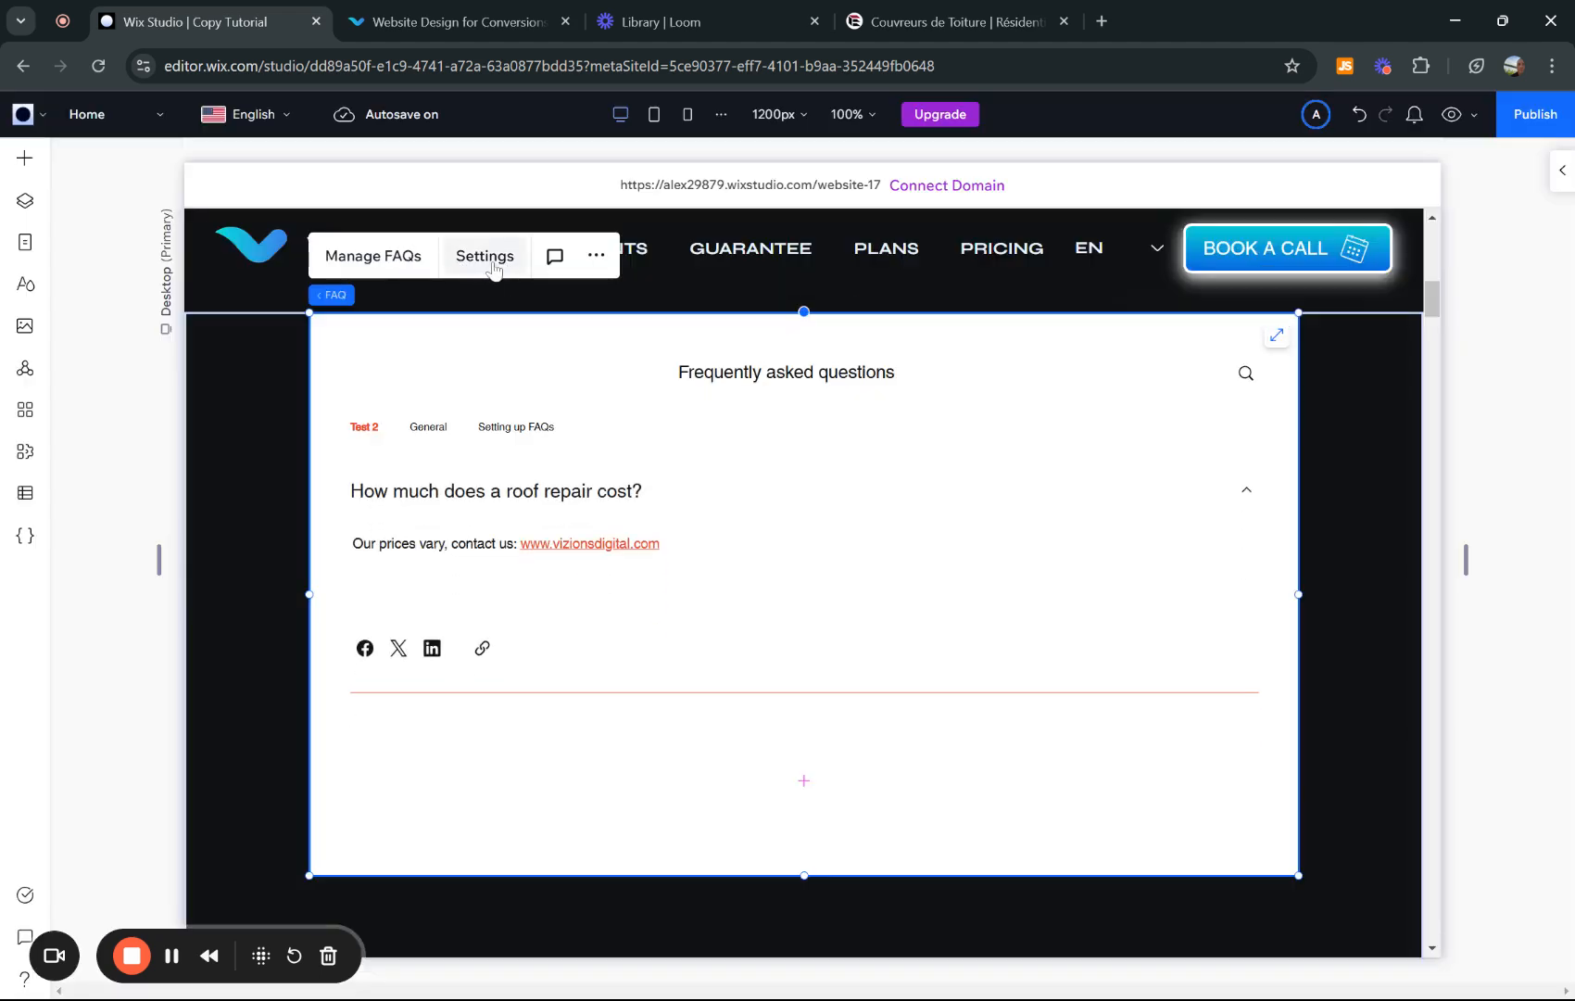
- In the FAQ settings' Display tab, replace the title text with 'Questions?'
click(489, 265)
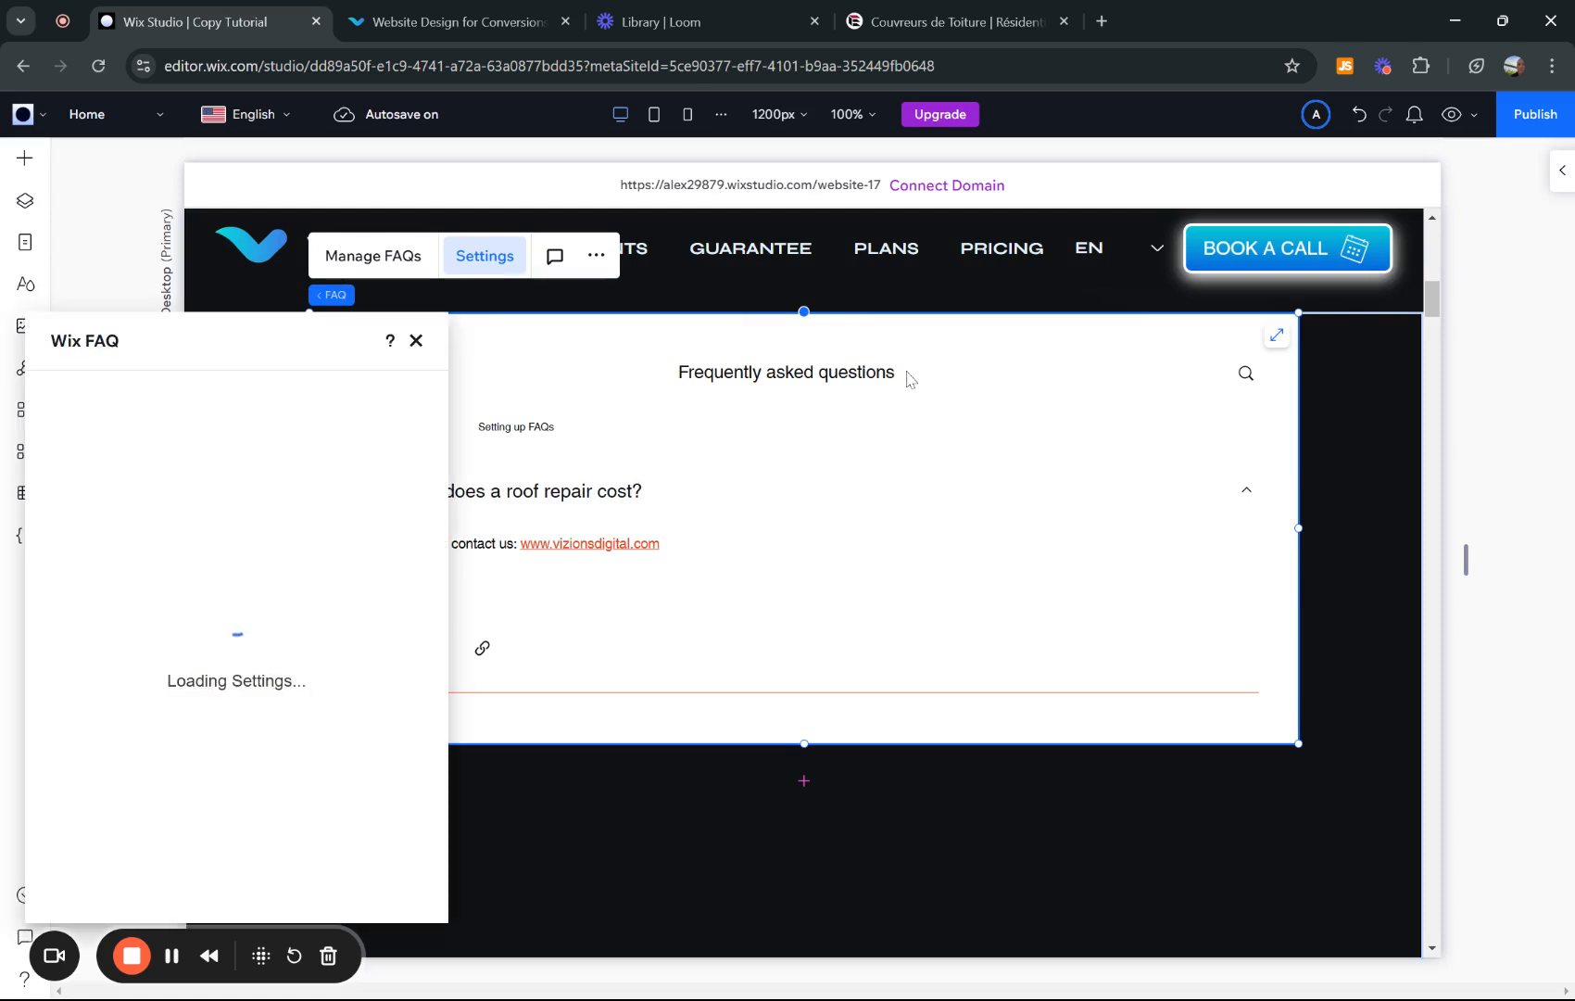
drag(236, 369, 1241, 300)
click(1107, 382)
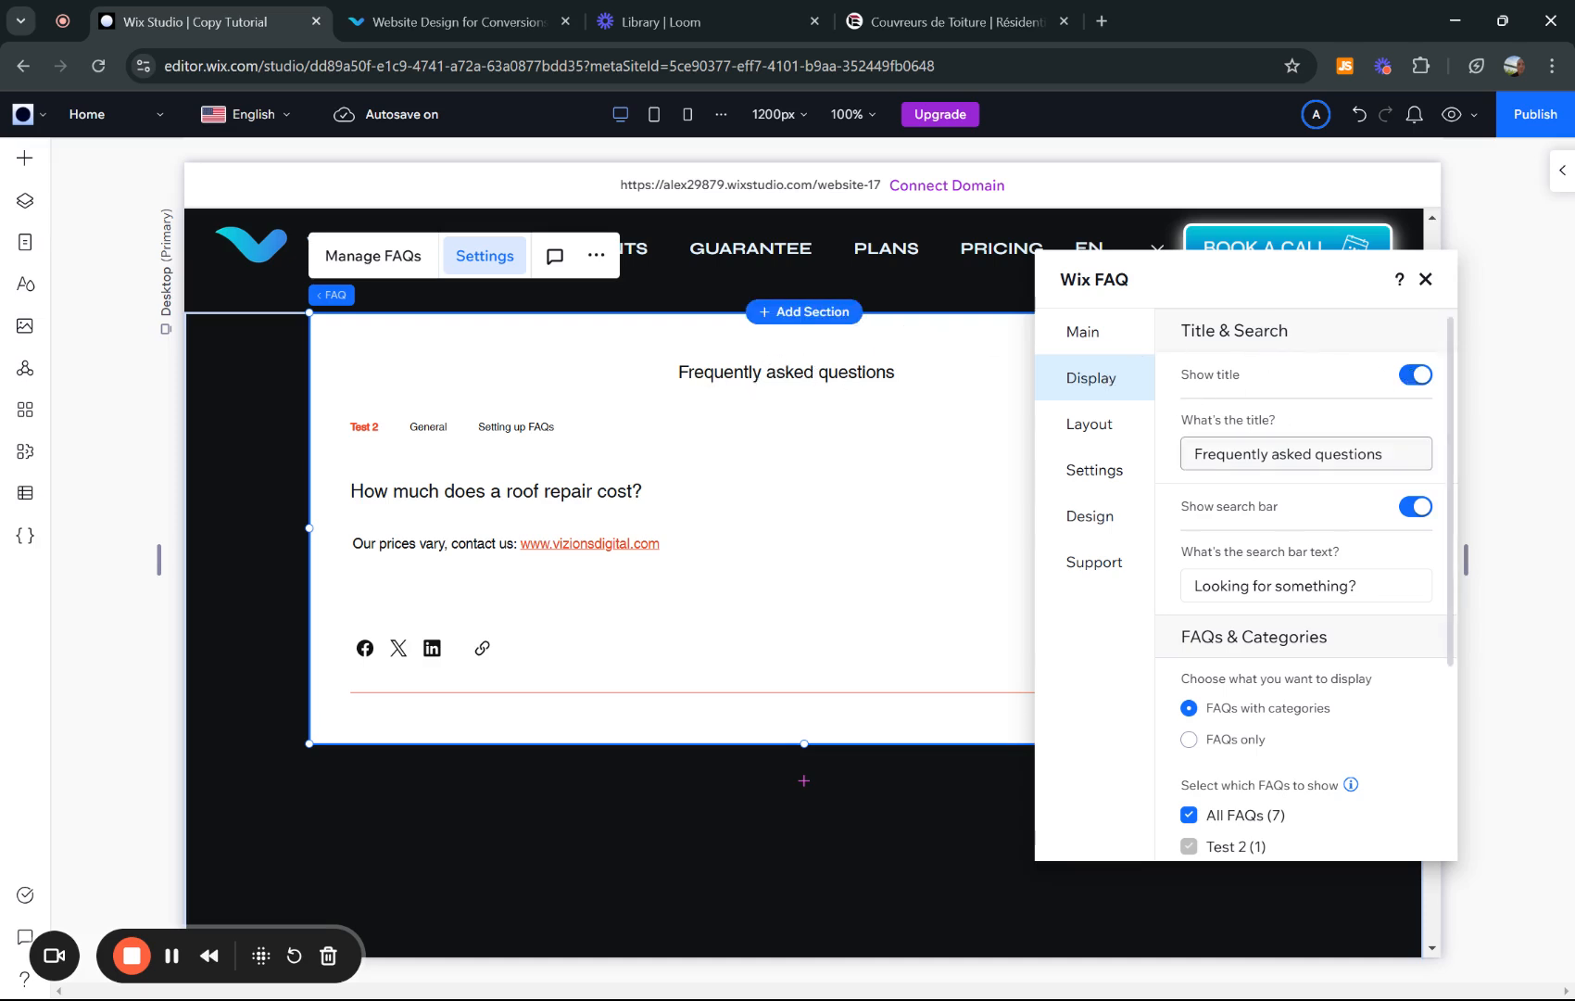
drag(1255, 281, 1338, 280)
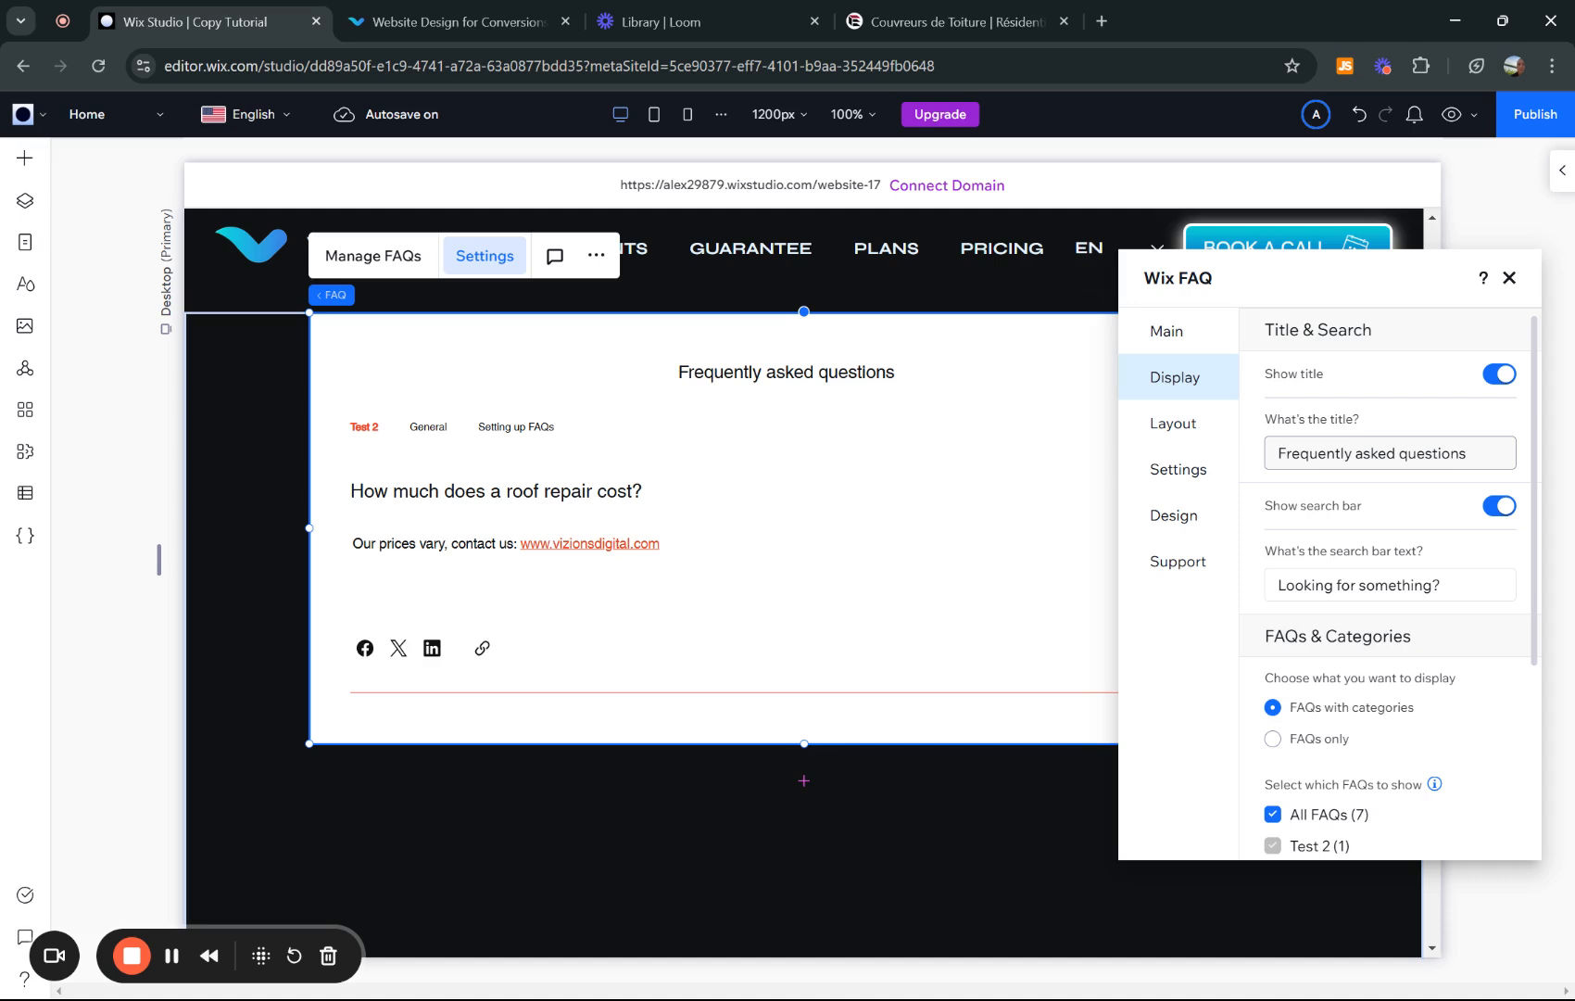
click(1384, 451)
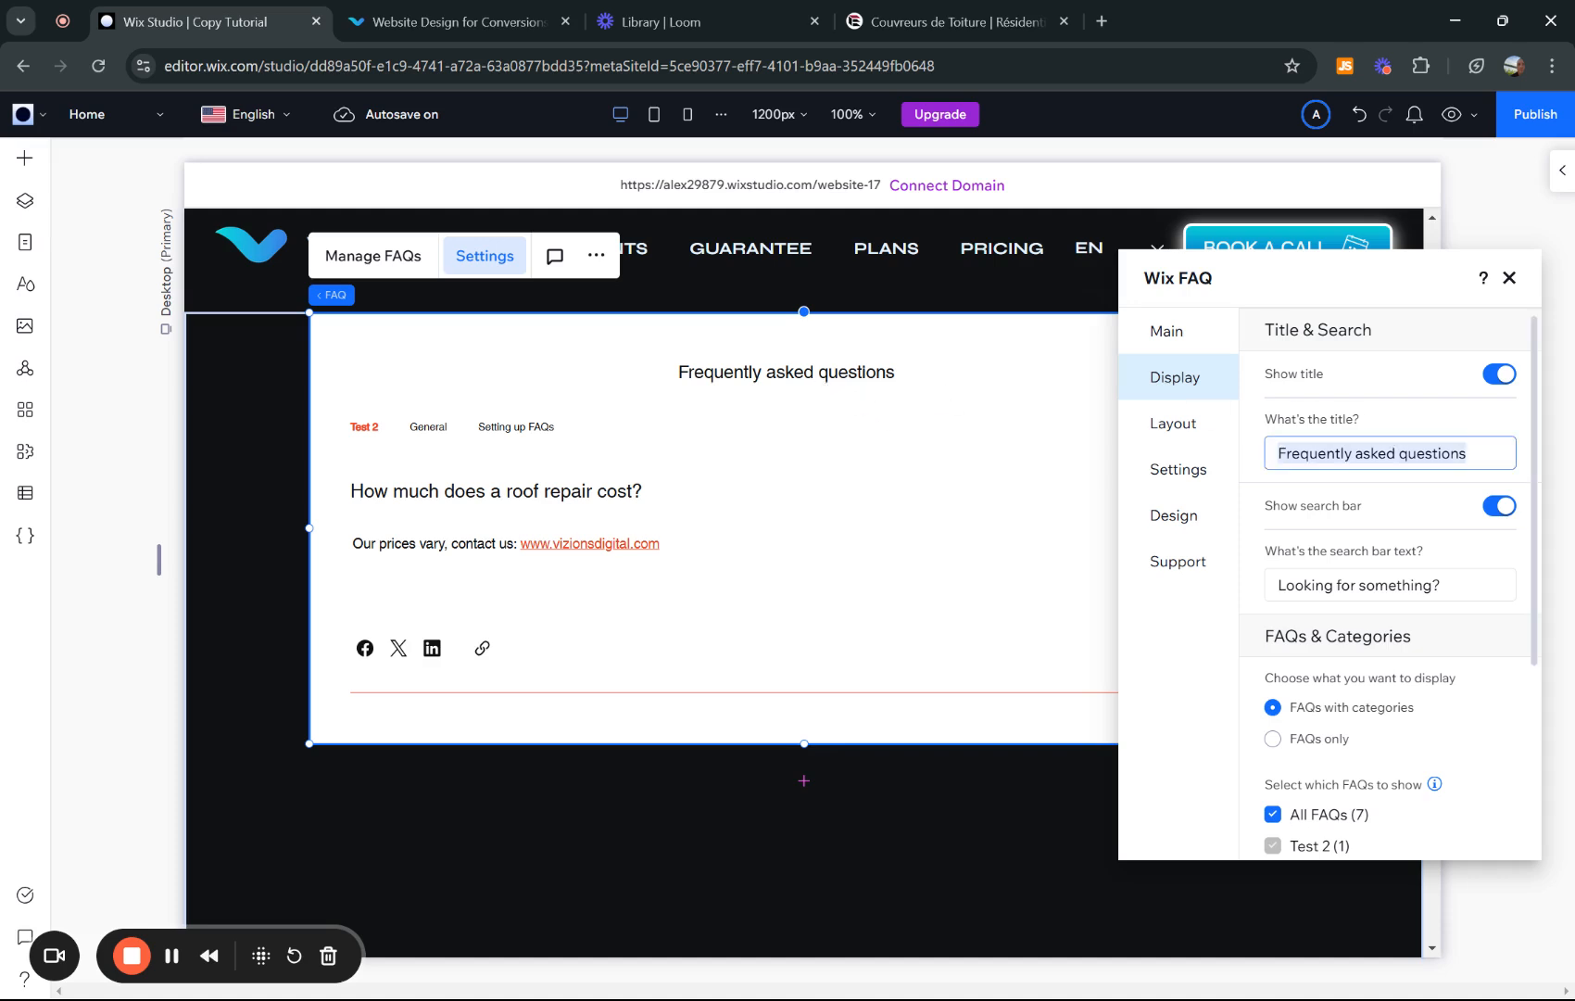
text(Questions)
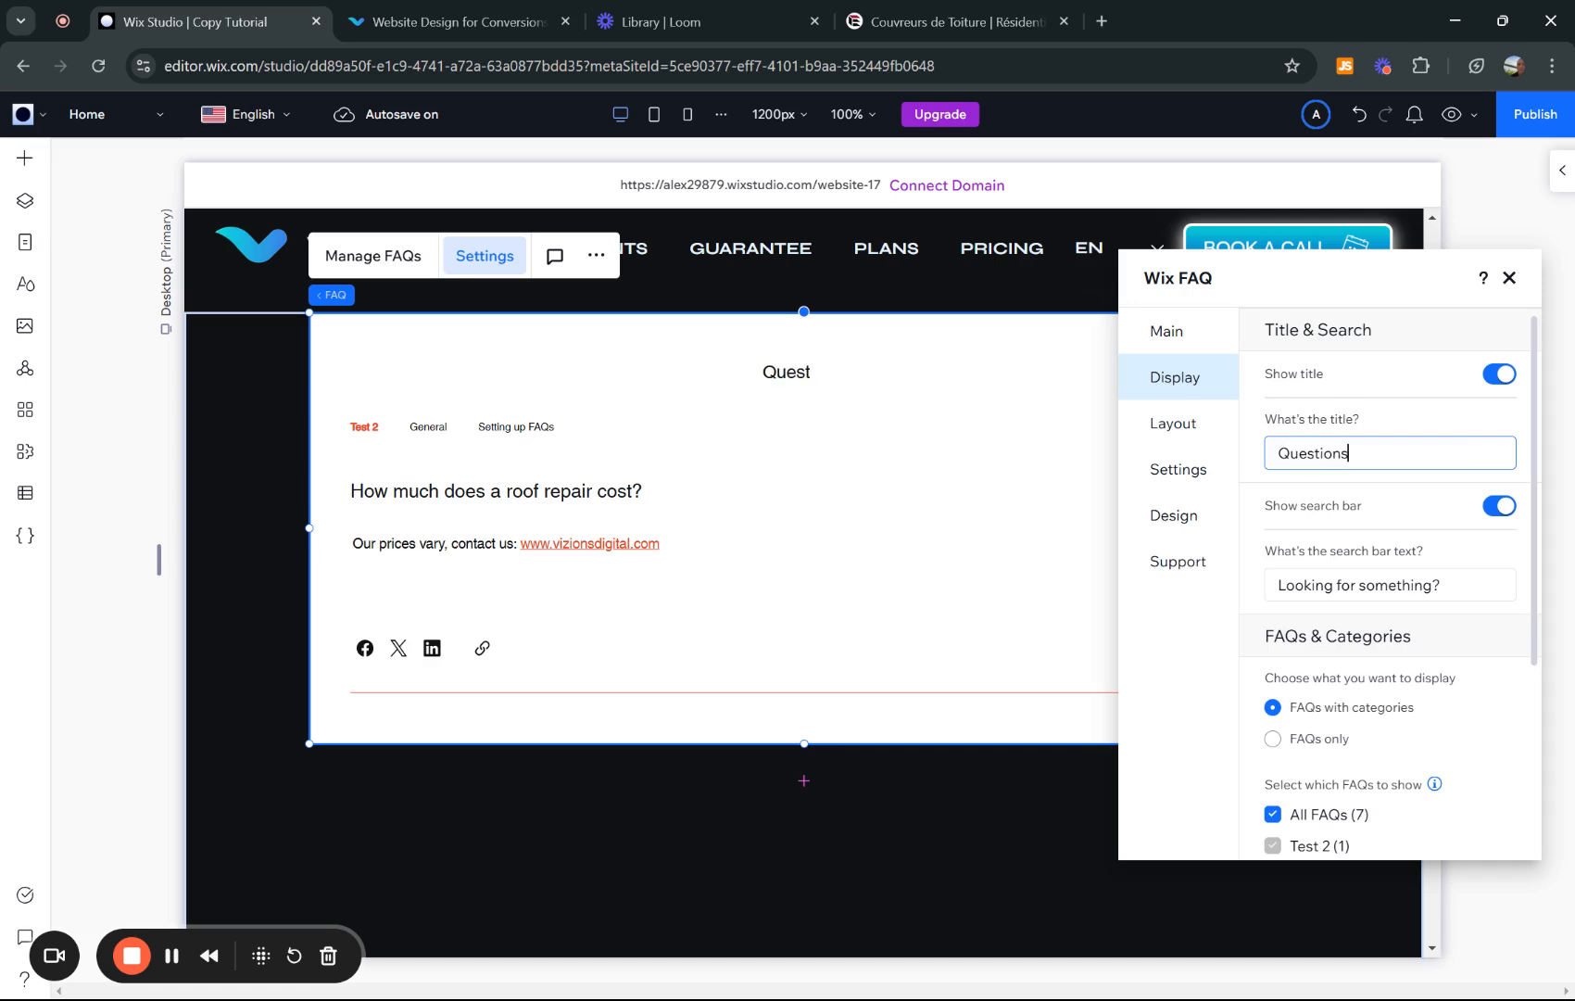
text(?)
- Turn off the title and search bar, and show FAQs only without category tabs
click(1495, 376)
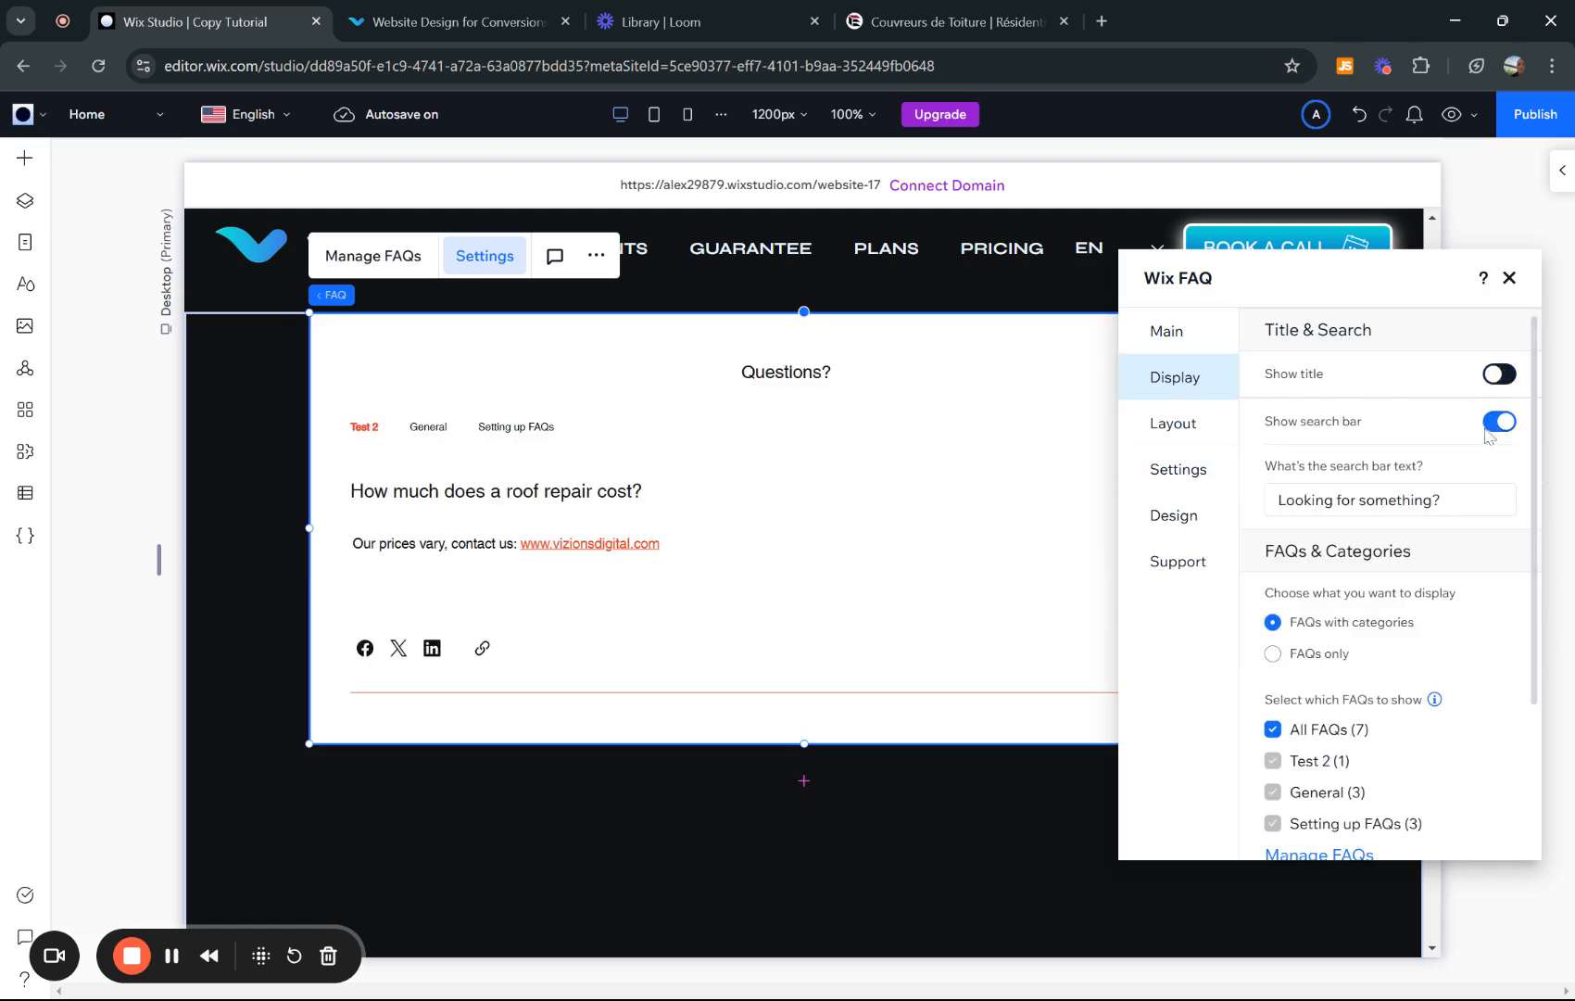
scroll(1316, 459, down, 1)
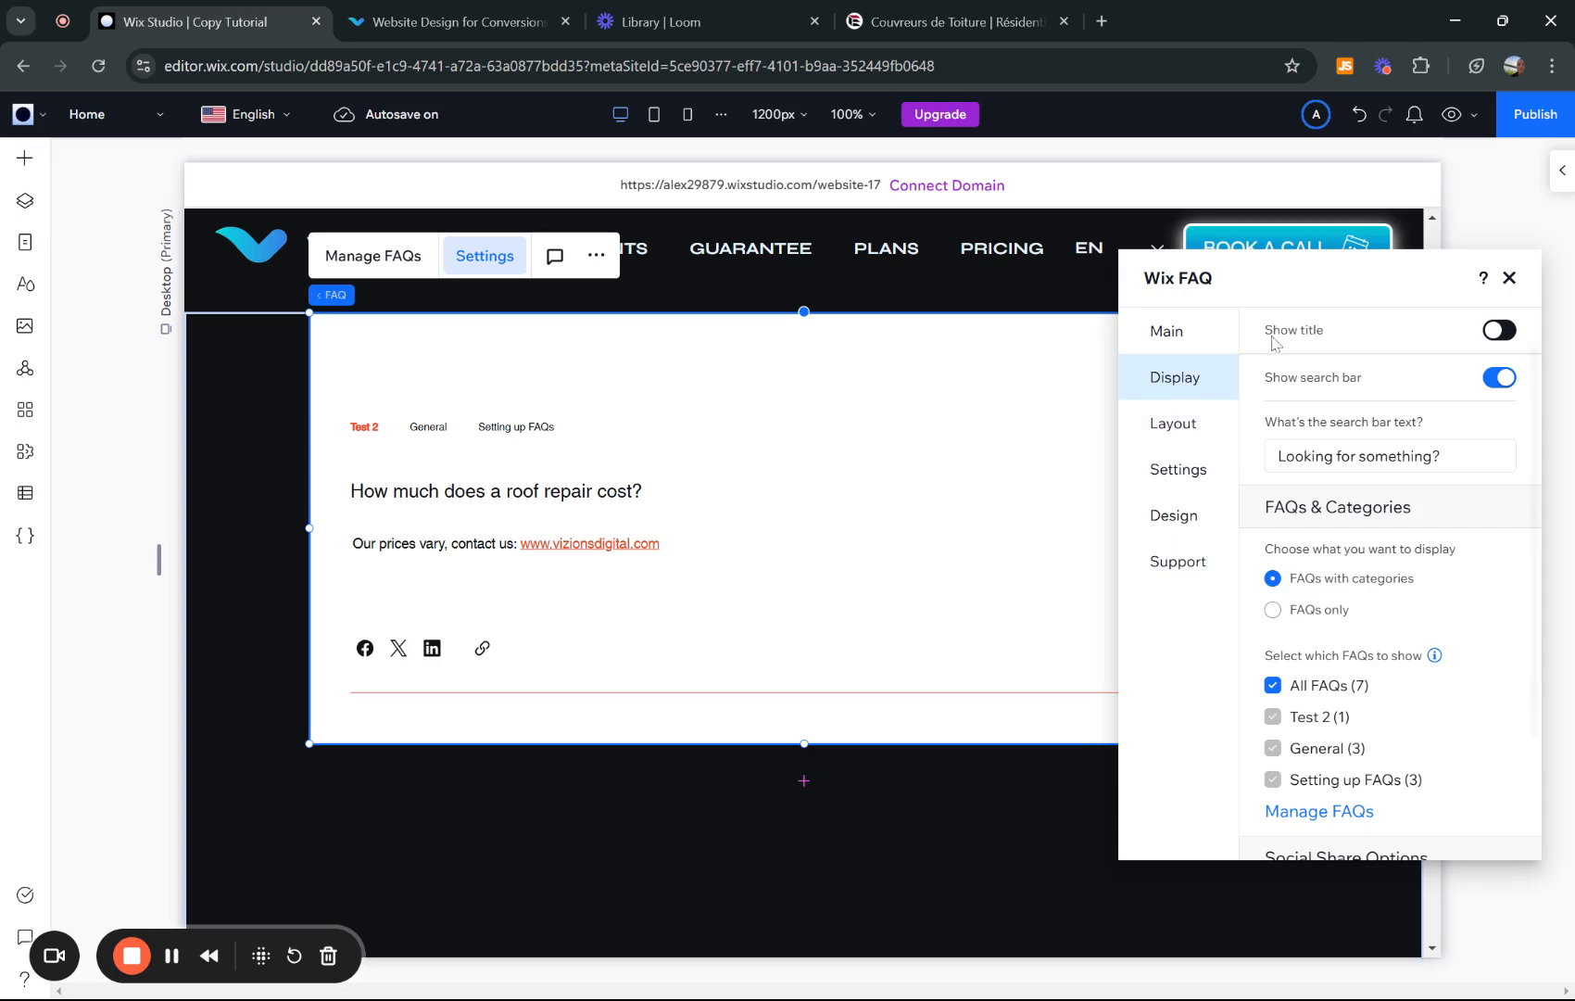
drag(1306, 277, 852, 424)
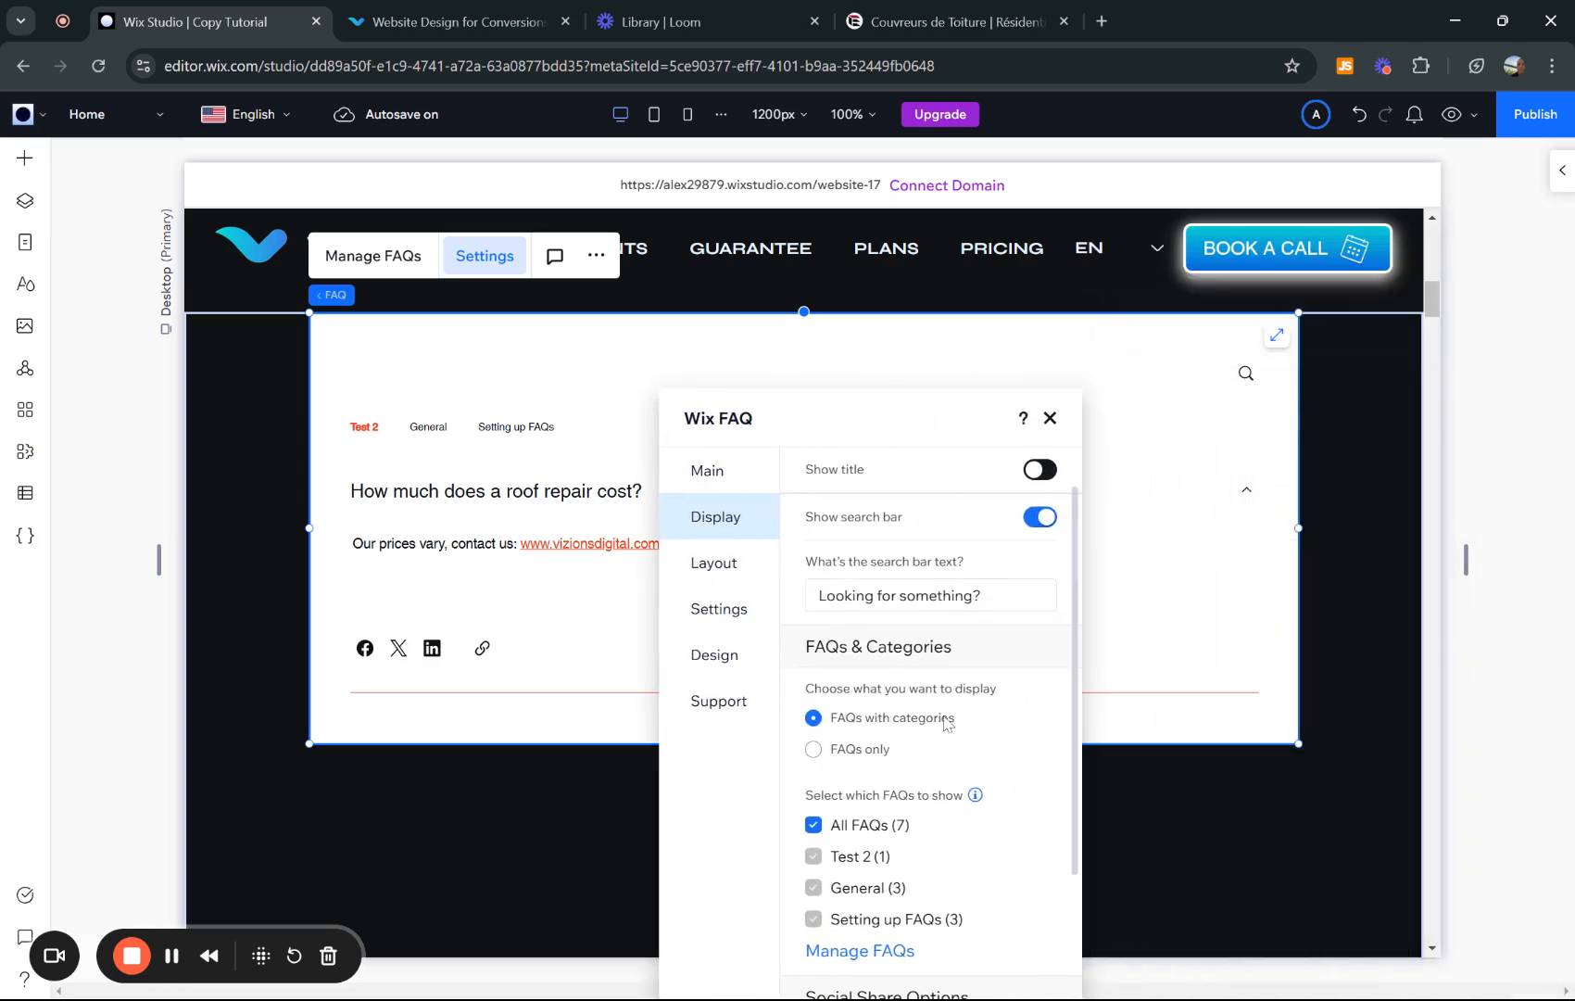
scroll(930, 751, down, 1)
scroll(937, 584, up, 2)
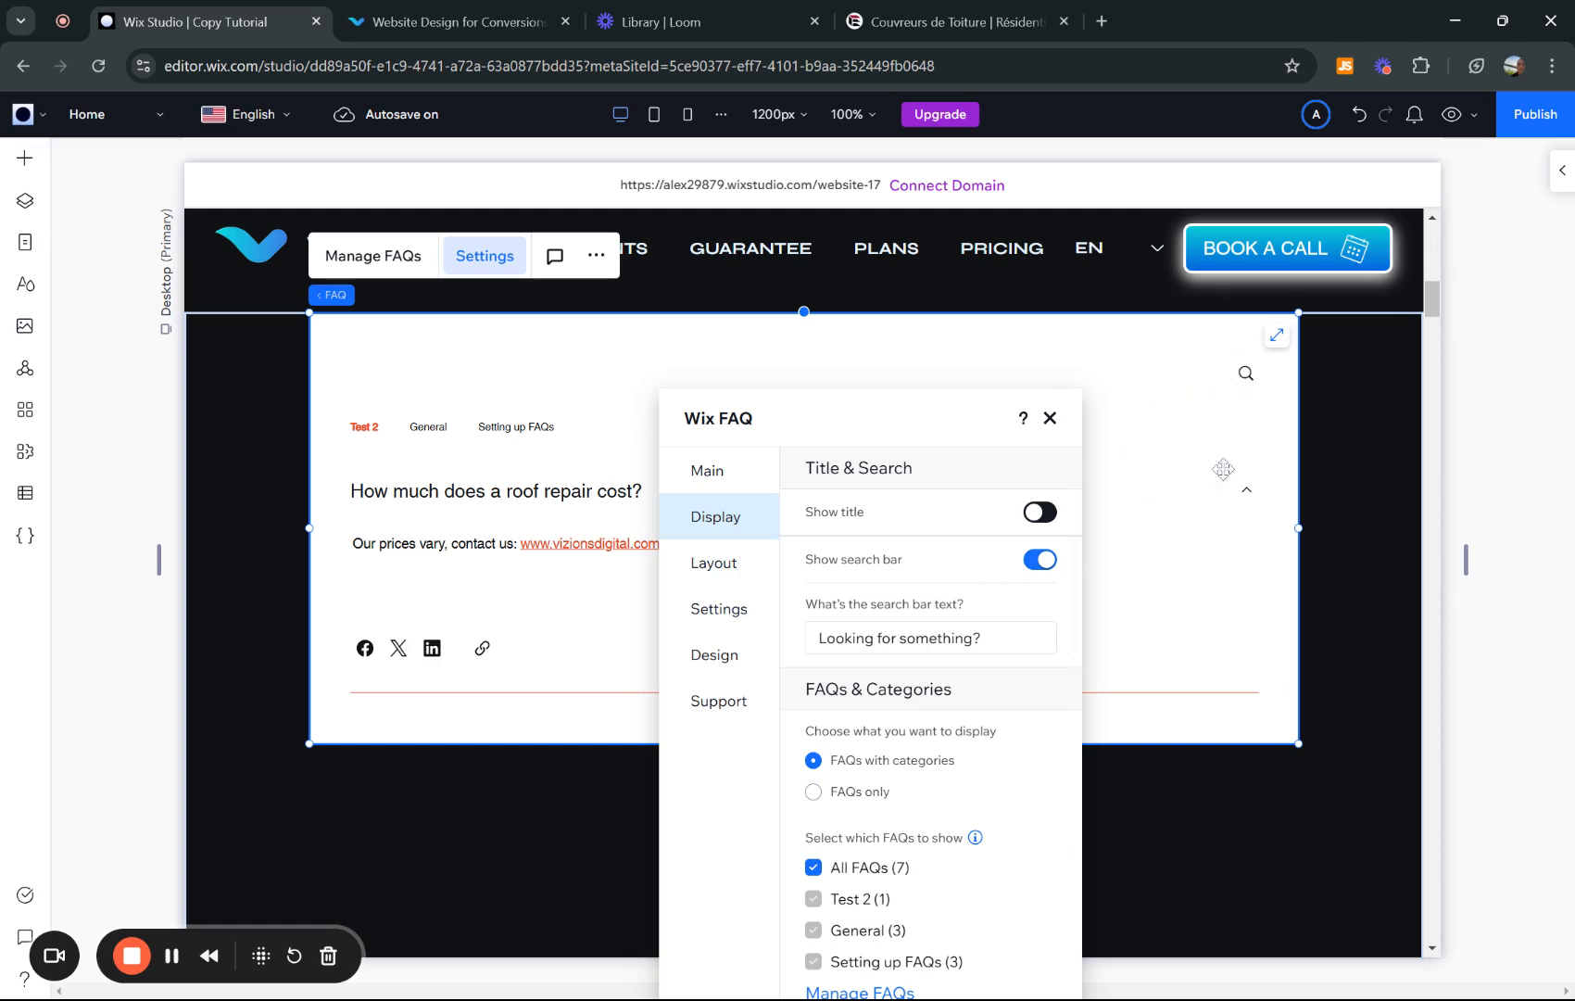
click(1038, 560)
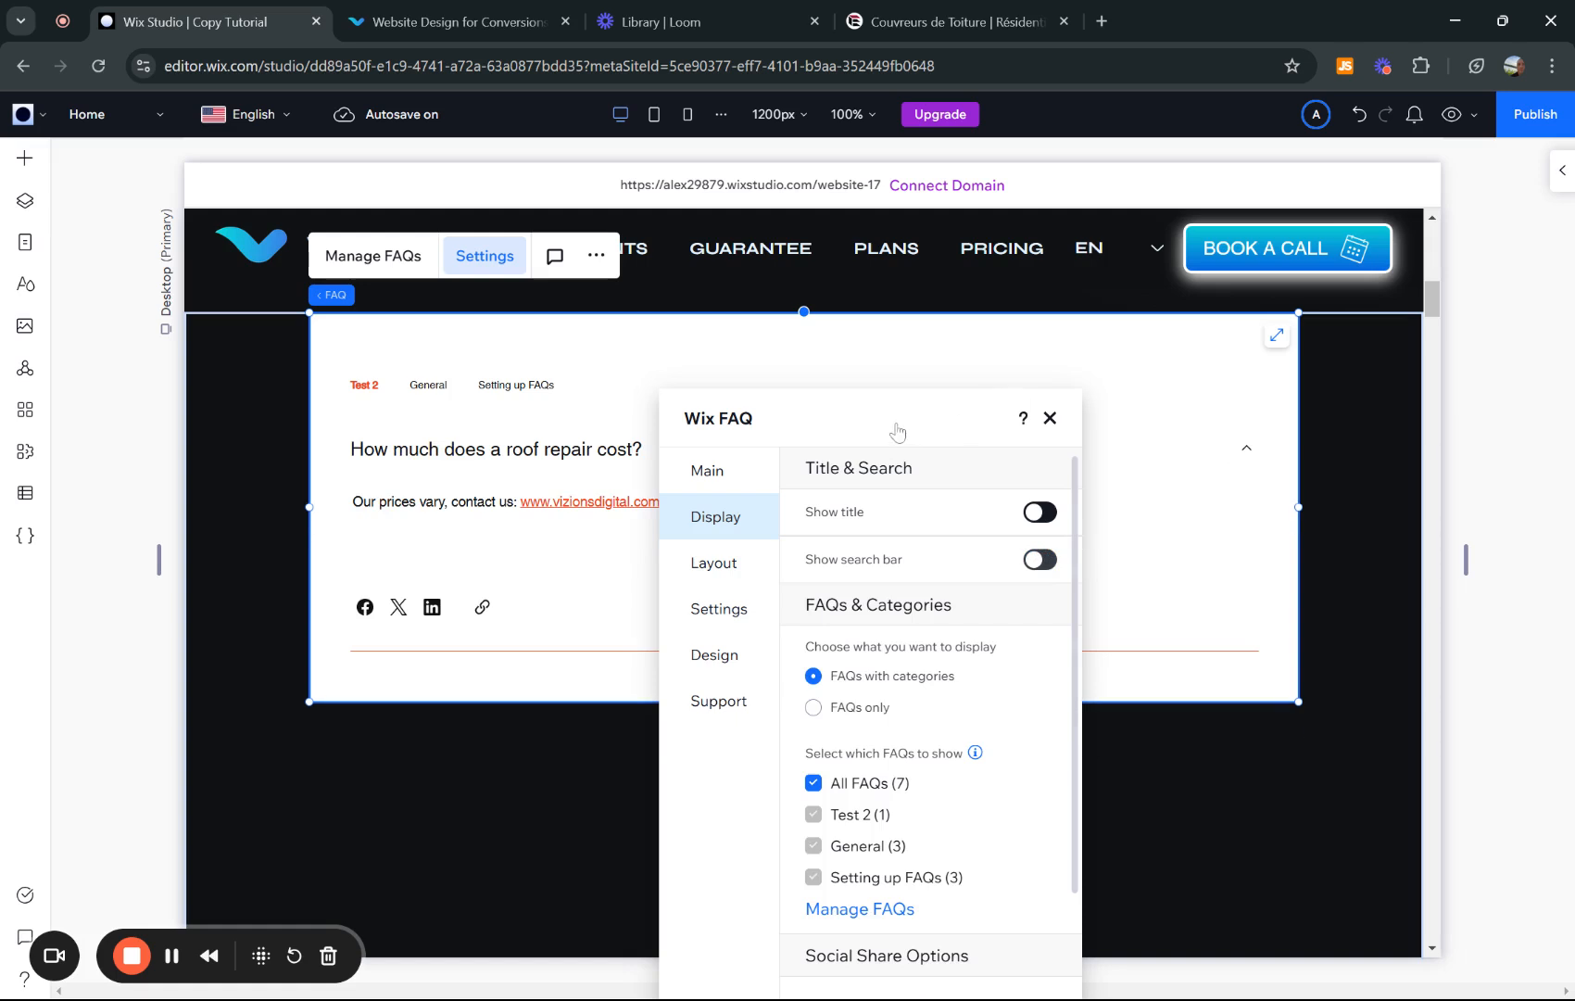
drag(887, 422, 1204, 350)
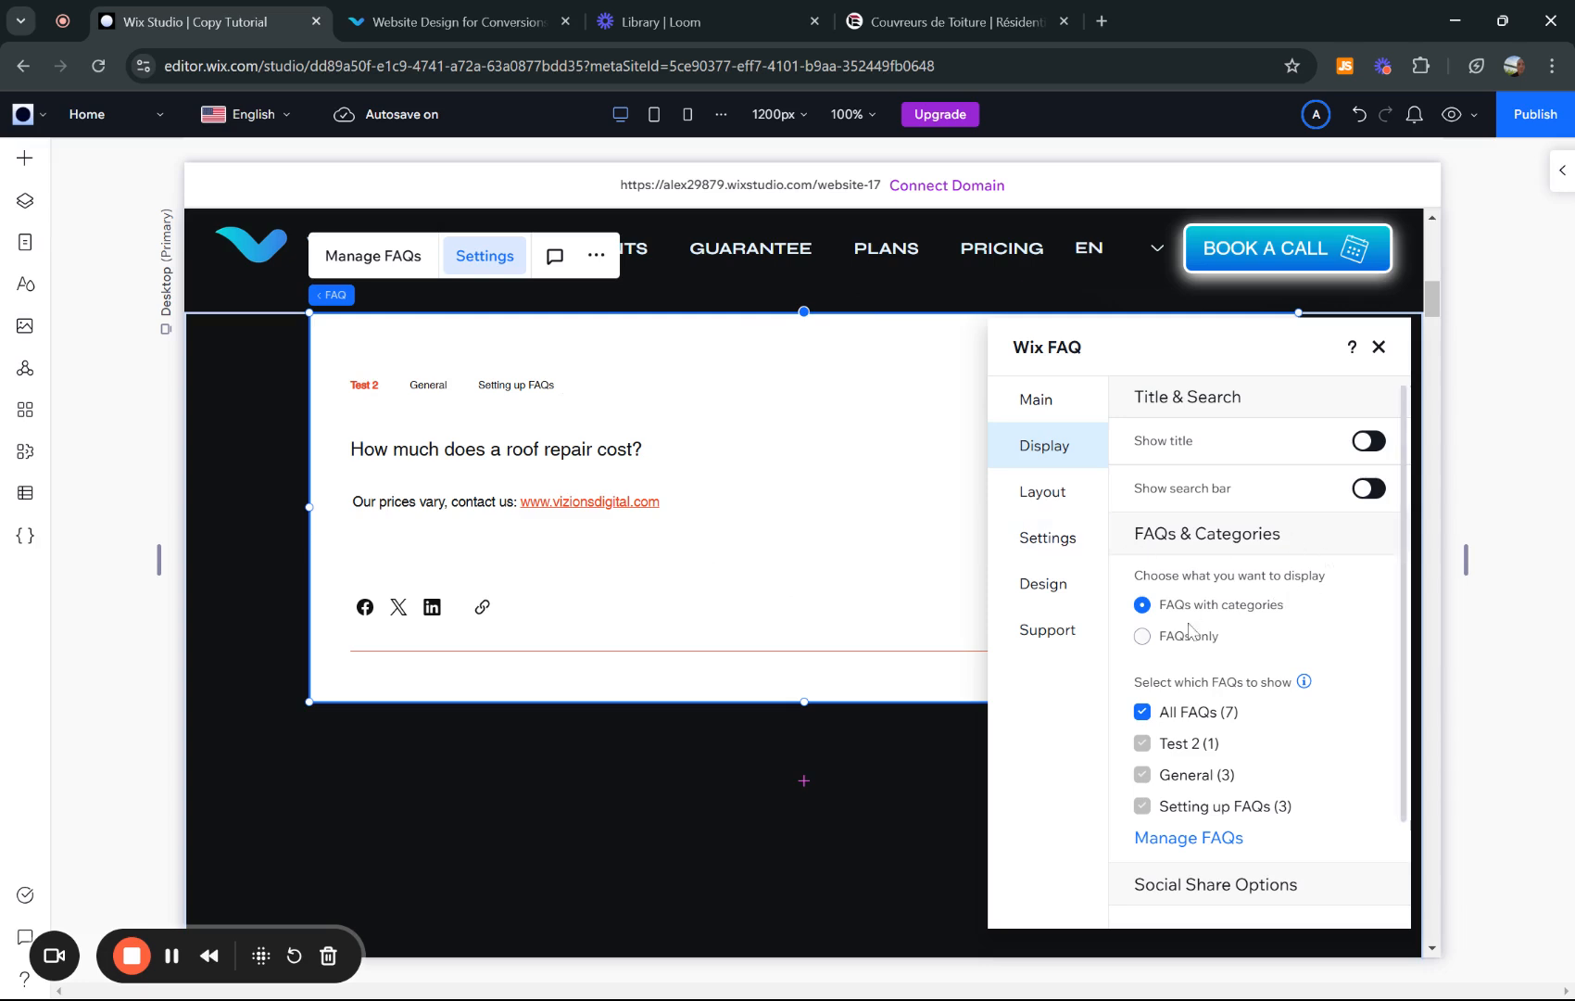
scroll(1189, 630, down, 1)
click(1142, 556)
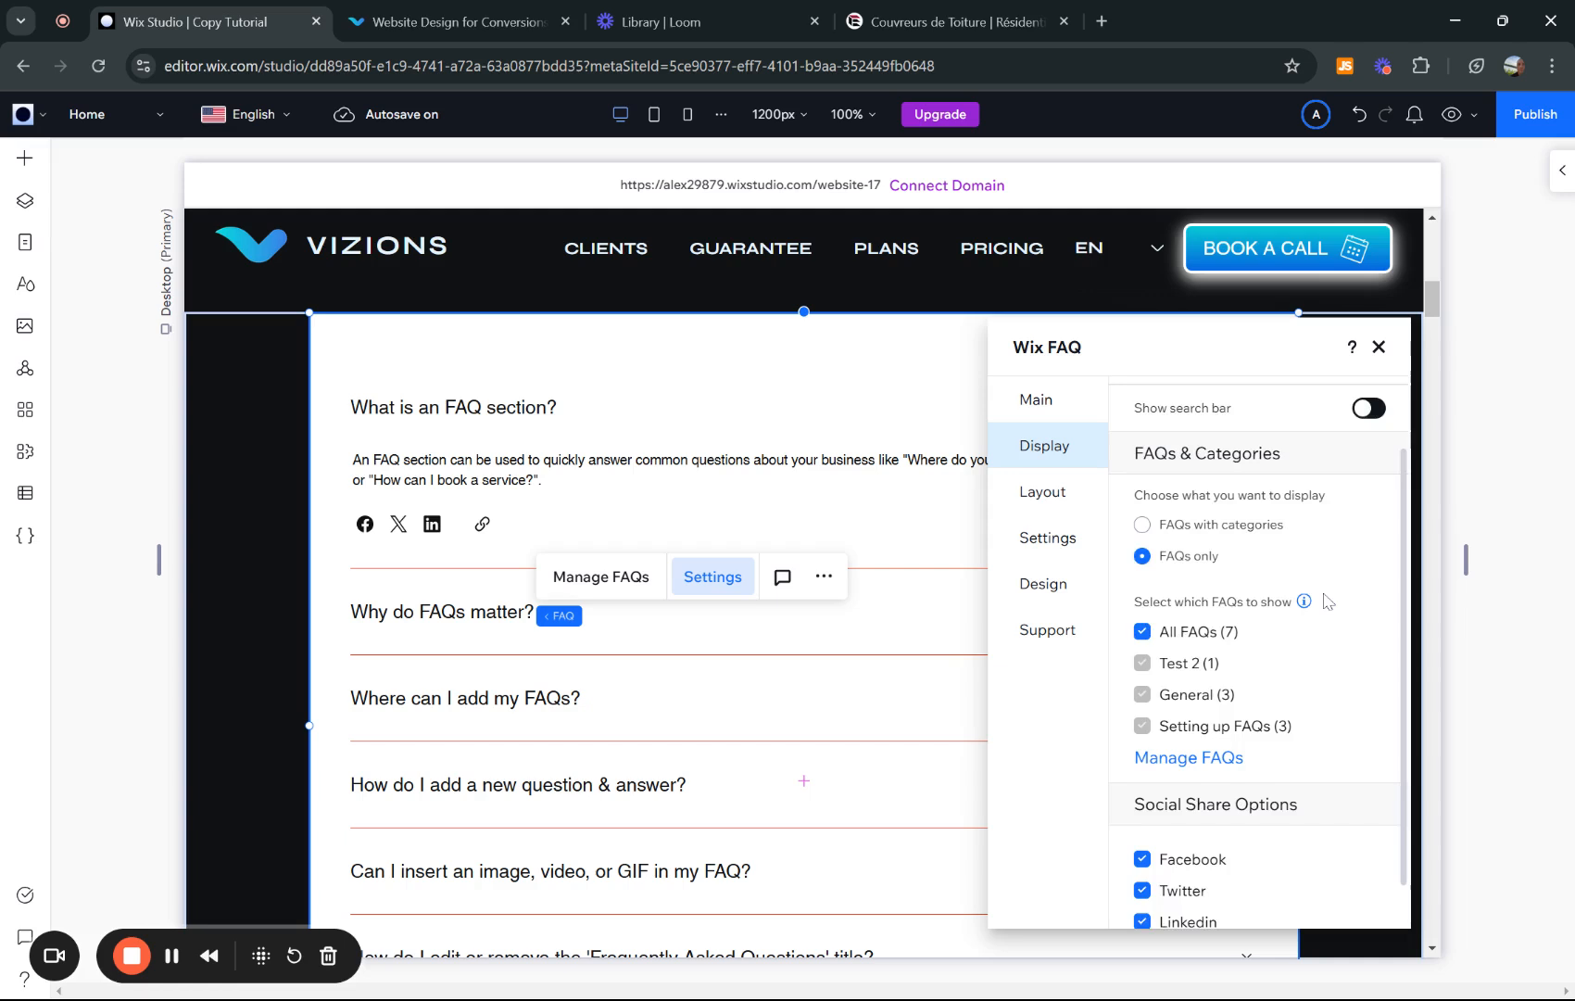
- Uncheck the Facebook, Twitter, LinkedIn and Copy link share options
scroll(1327, 601, down, 1)
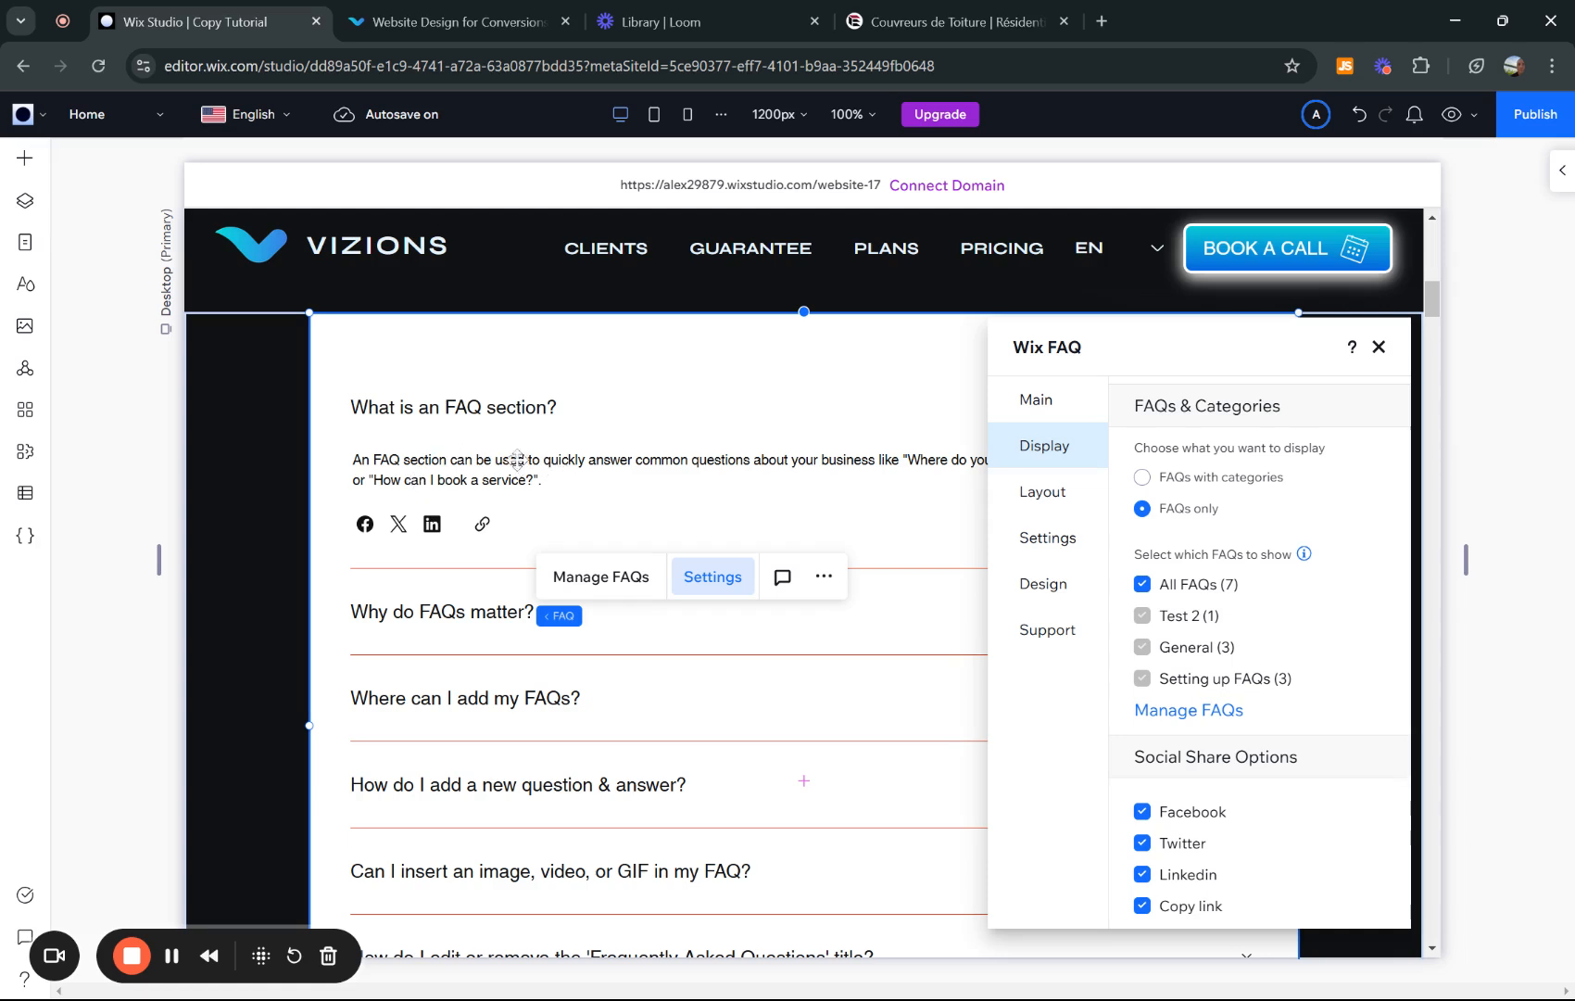
click(1141, 812)
click(1141, 842)
click(1142, 874)
click(1141, 905)
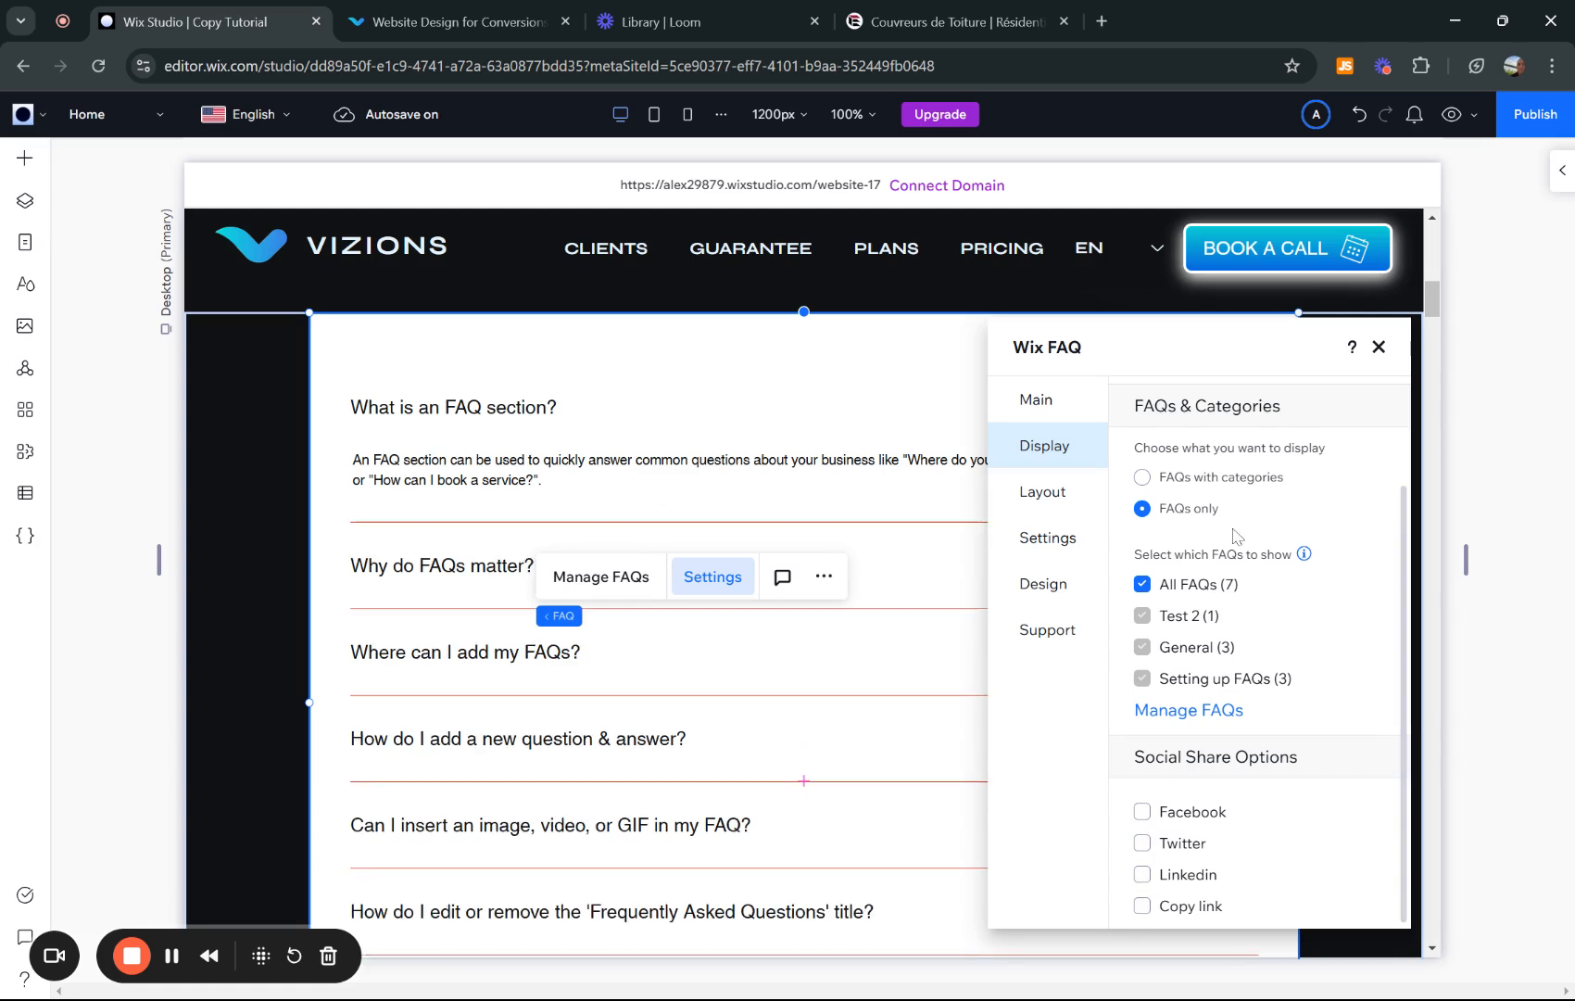
click(1040, 496)
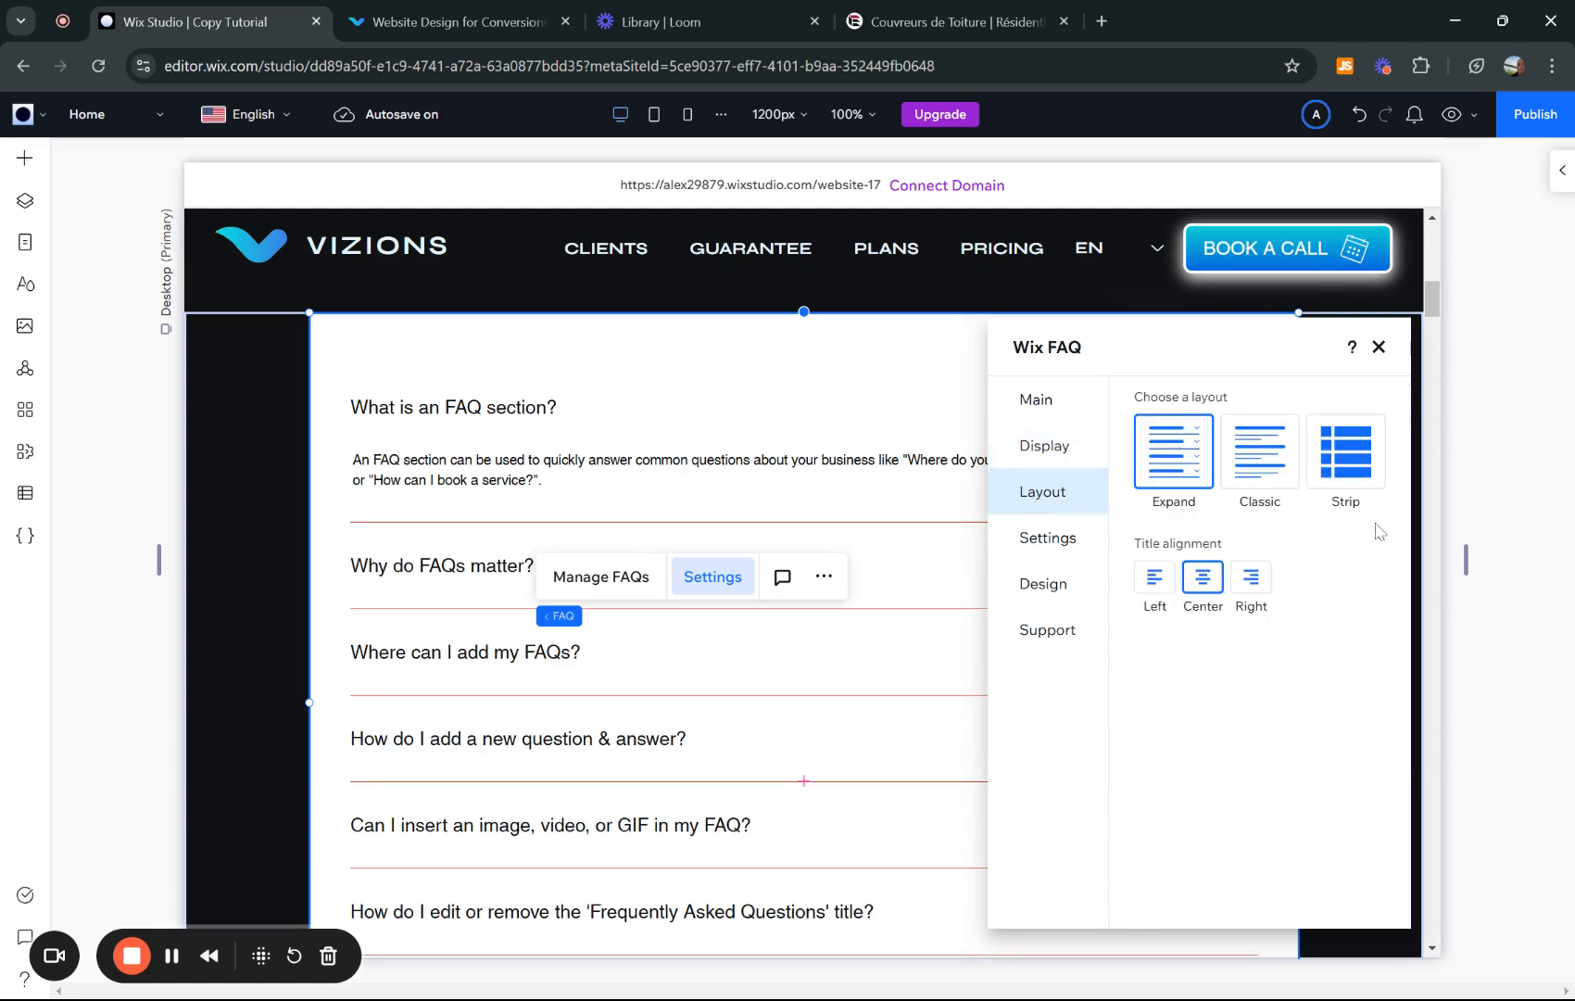
click(1260, 451)
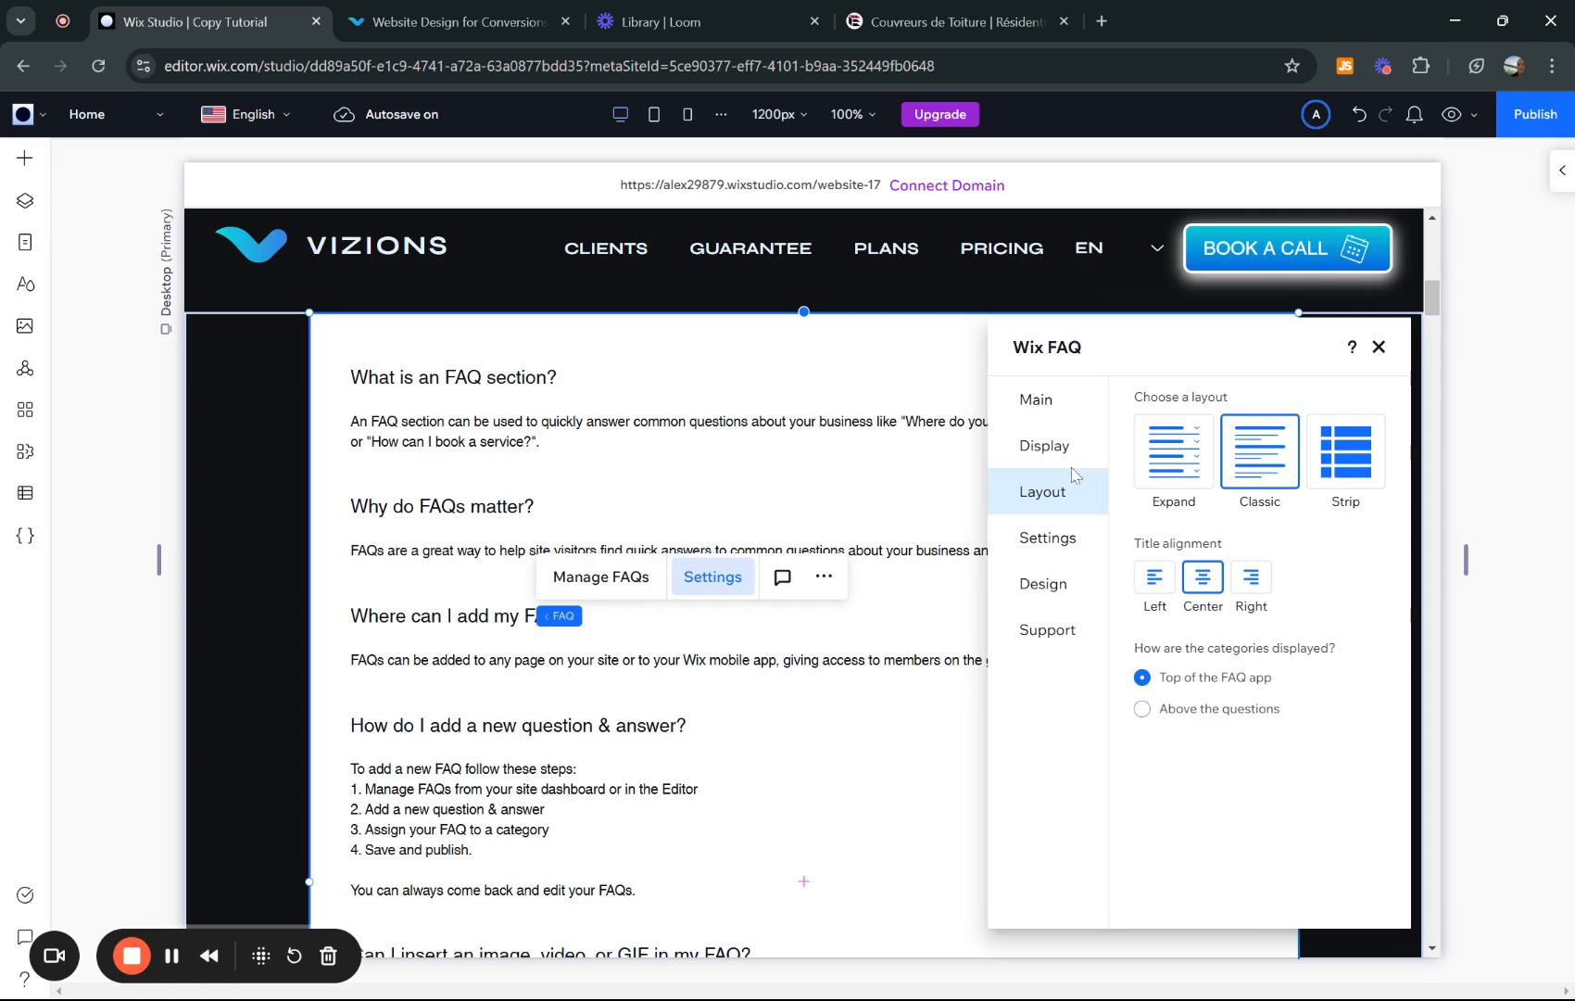
click(1345, 452)
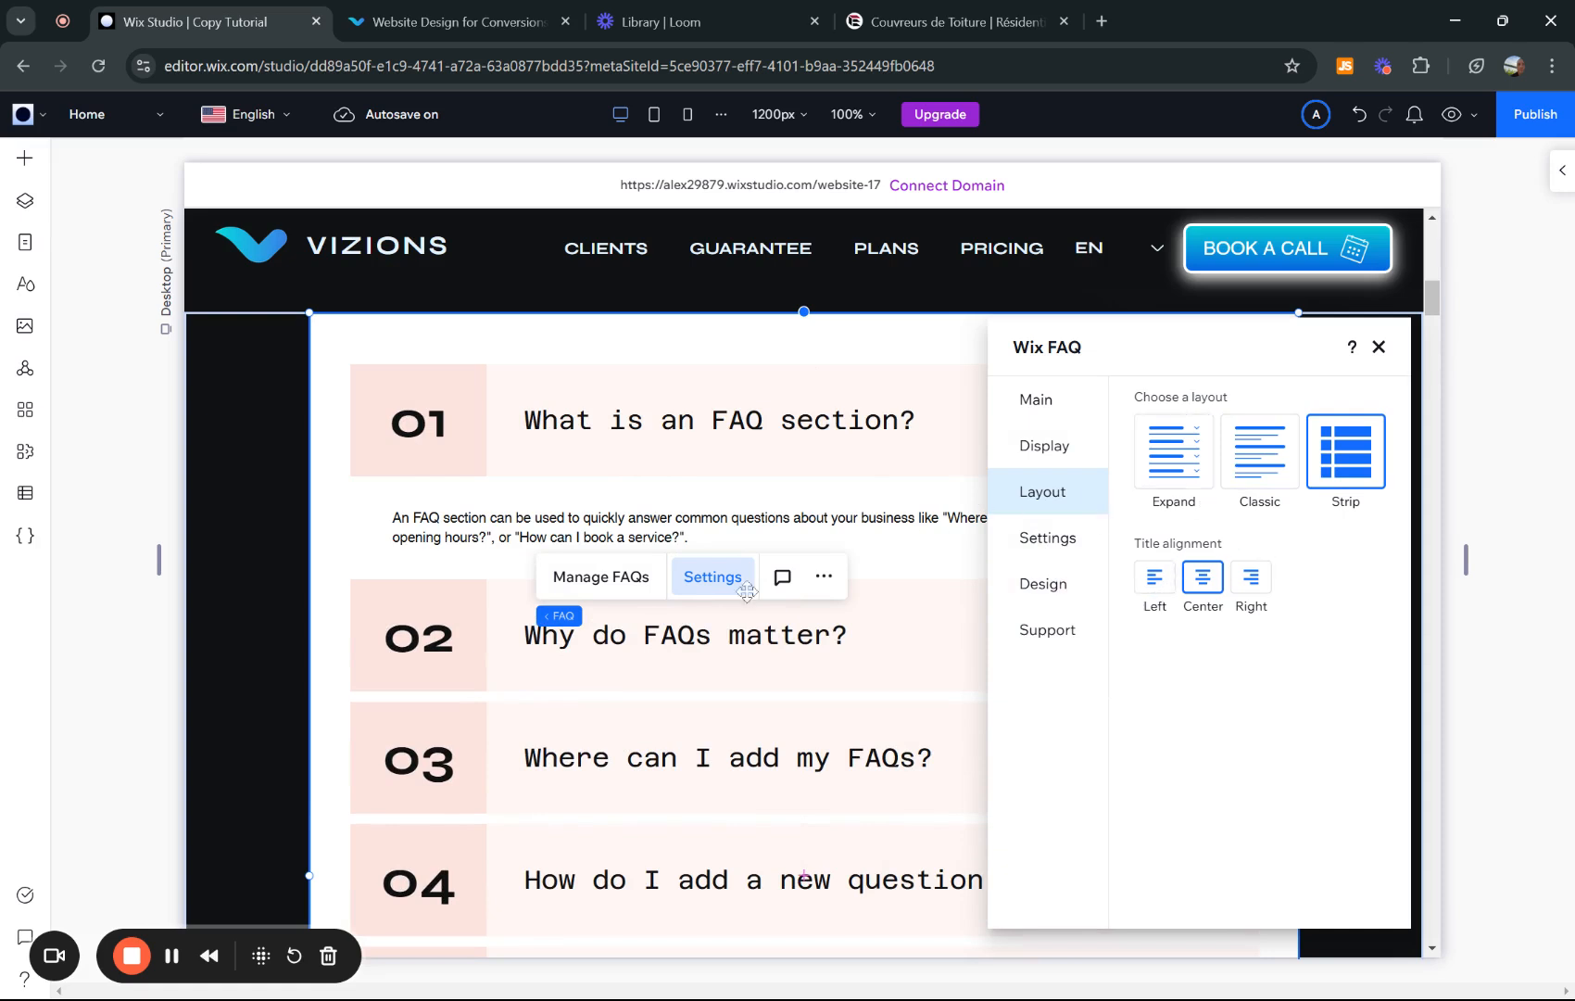
click(1173, 451)
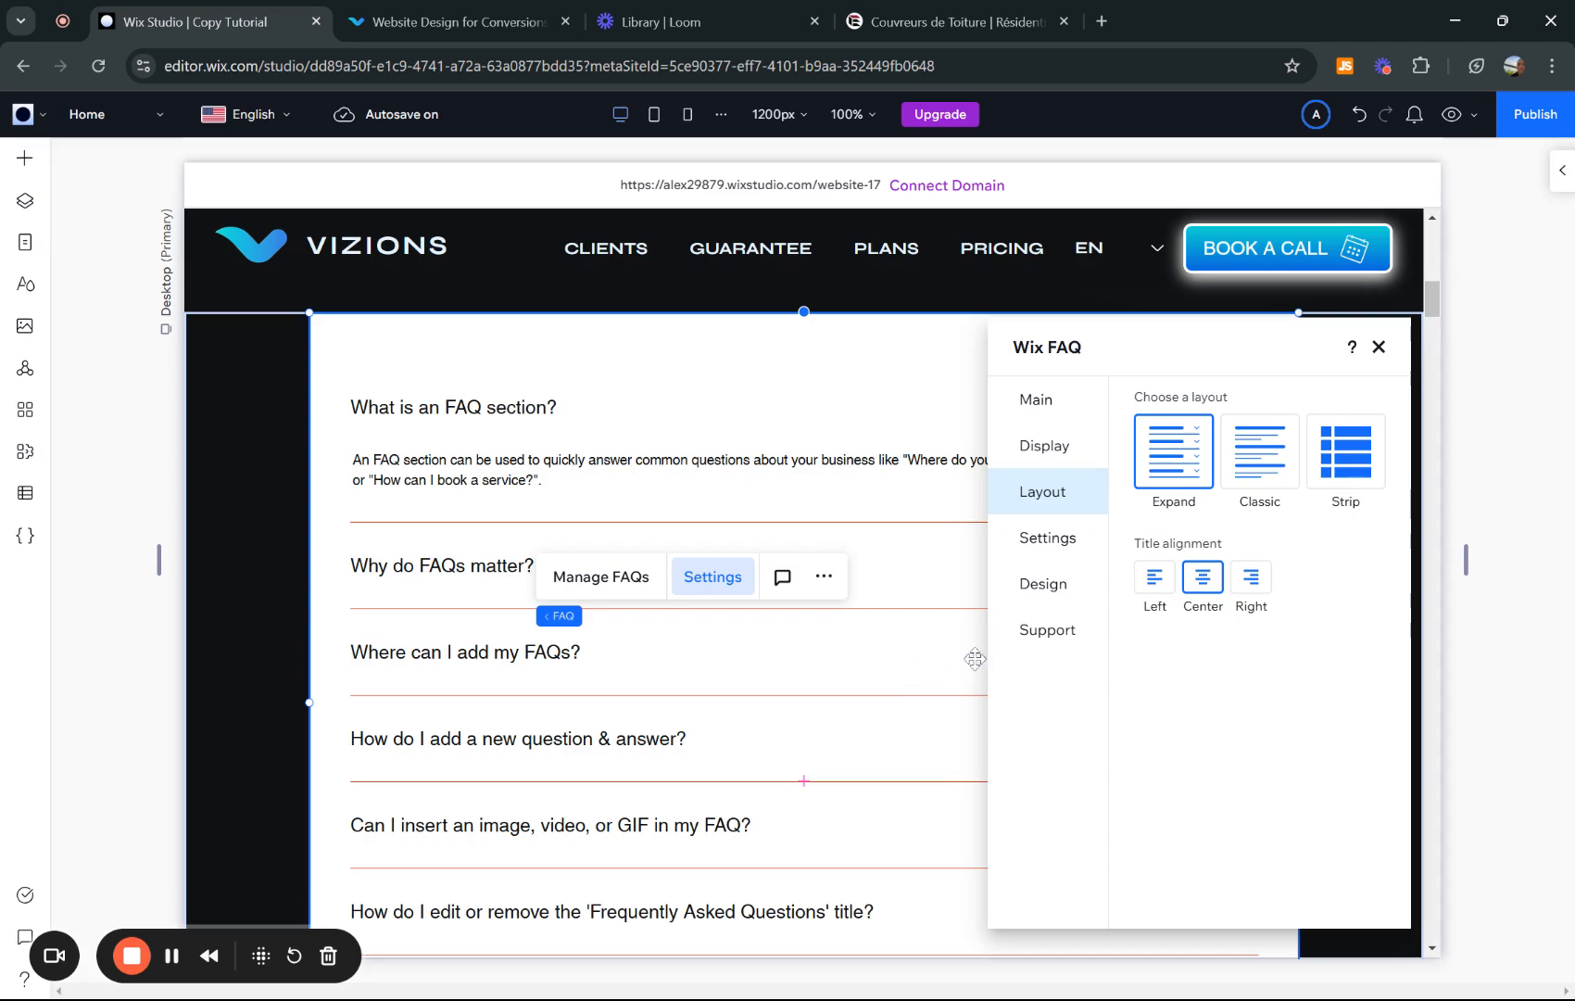
click(445, 20)
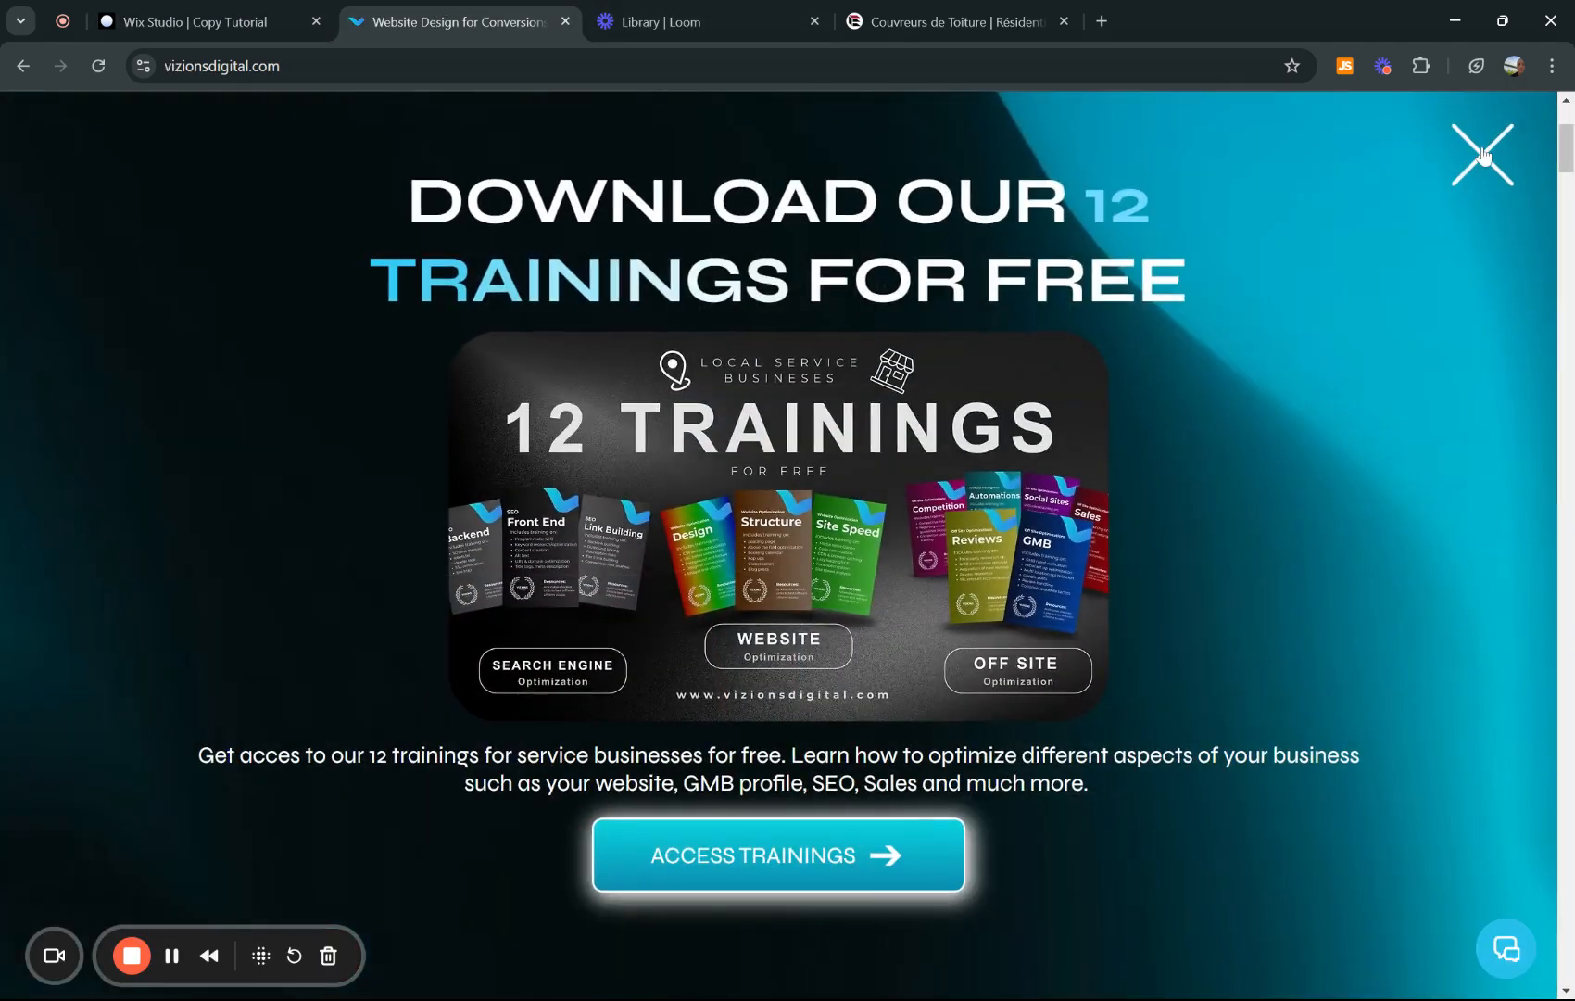
click(1482, 155)
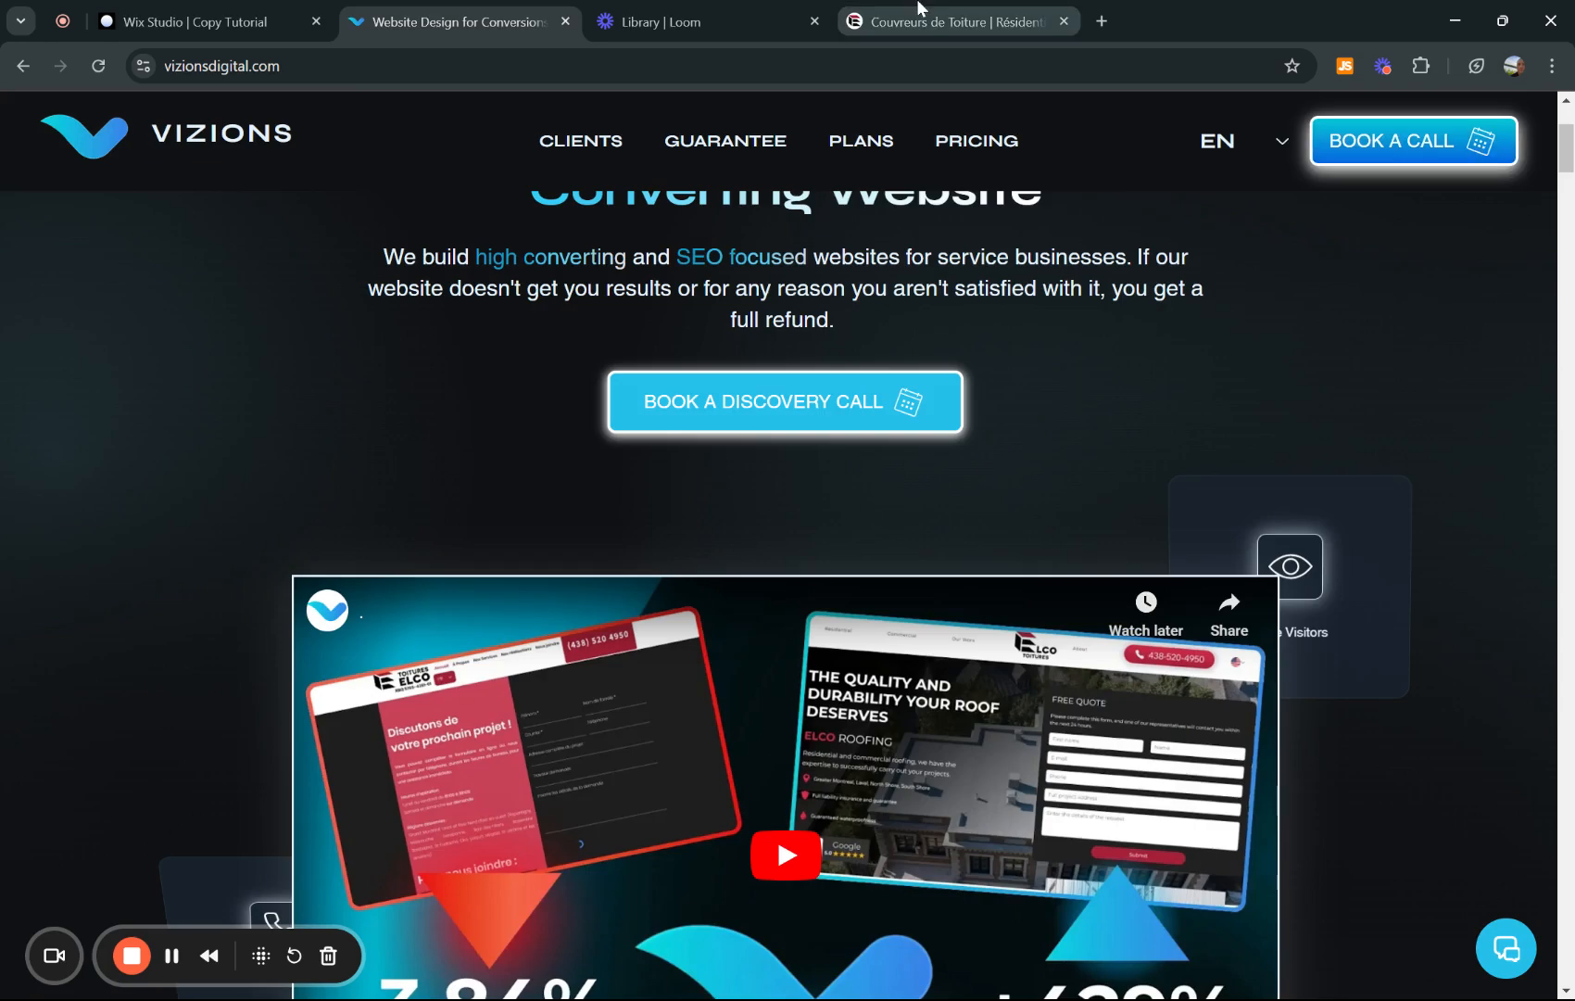
click(954, 20)
scroll(728, 560, up, 3)
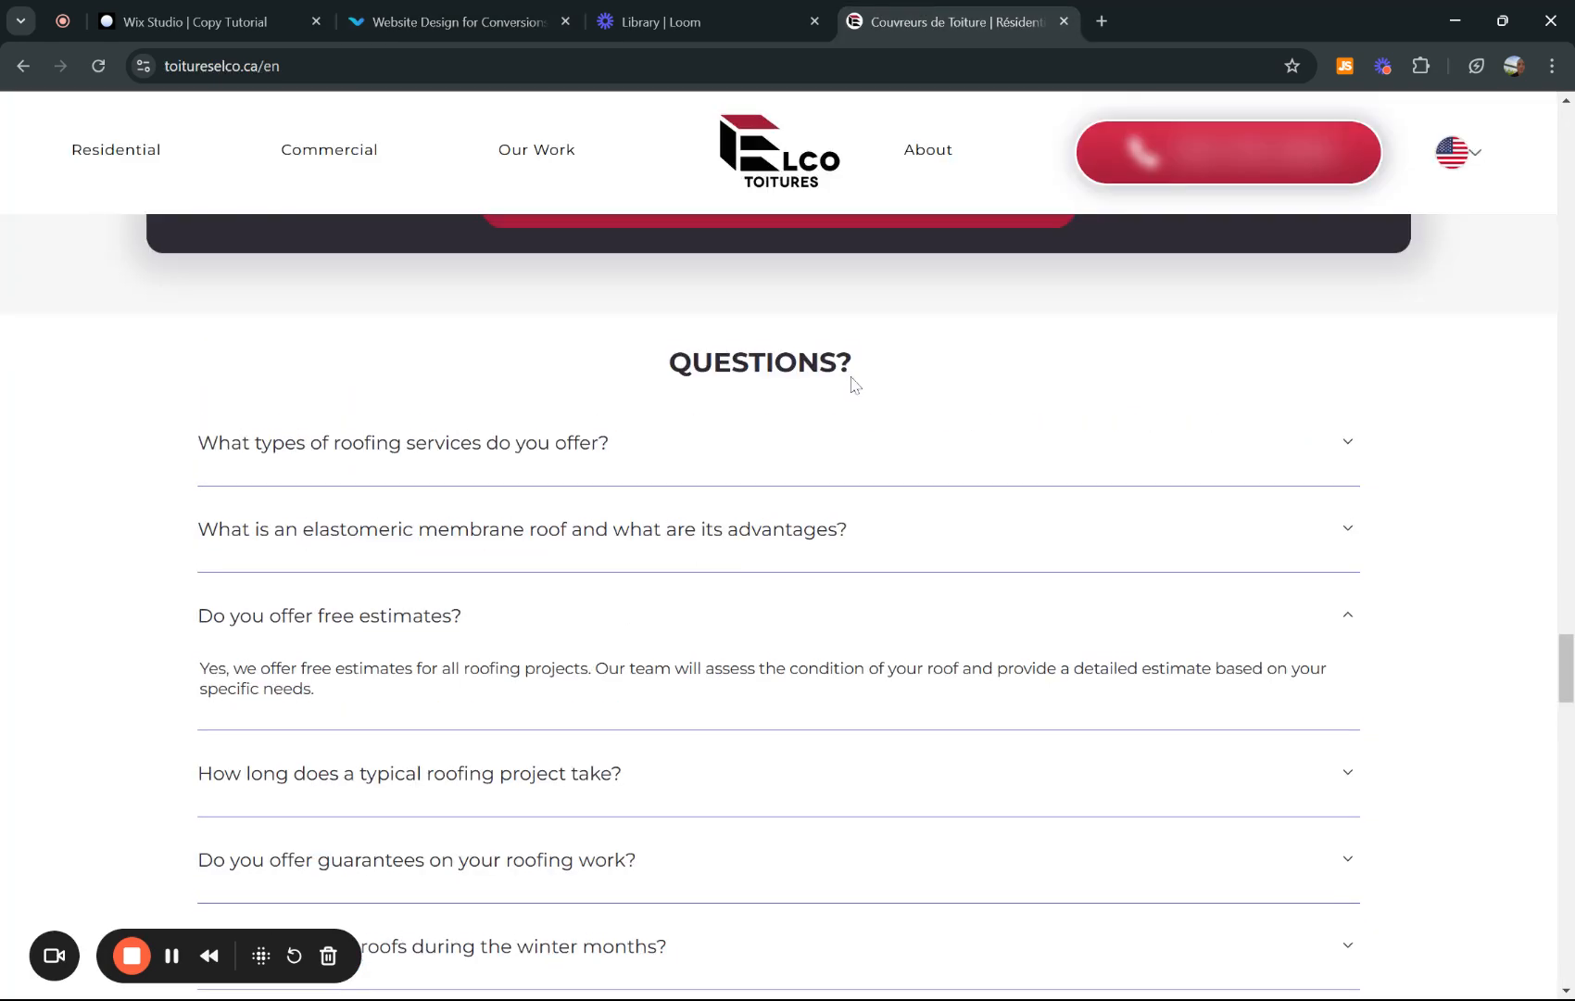
scroll(690, 547, down, 8)
scroll(548, 568, up, 3)
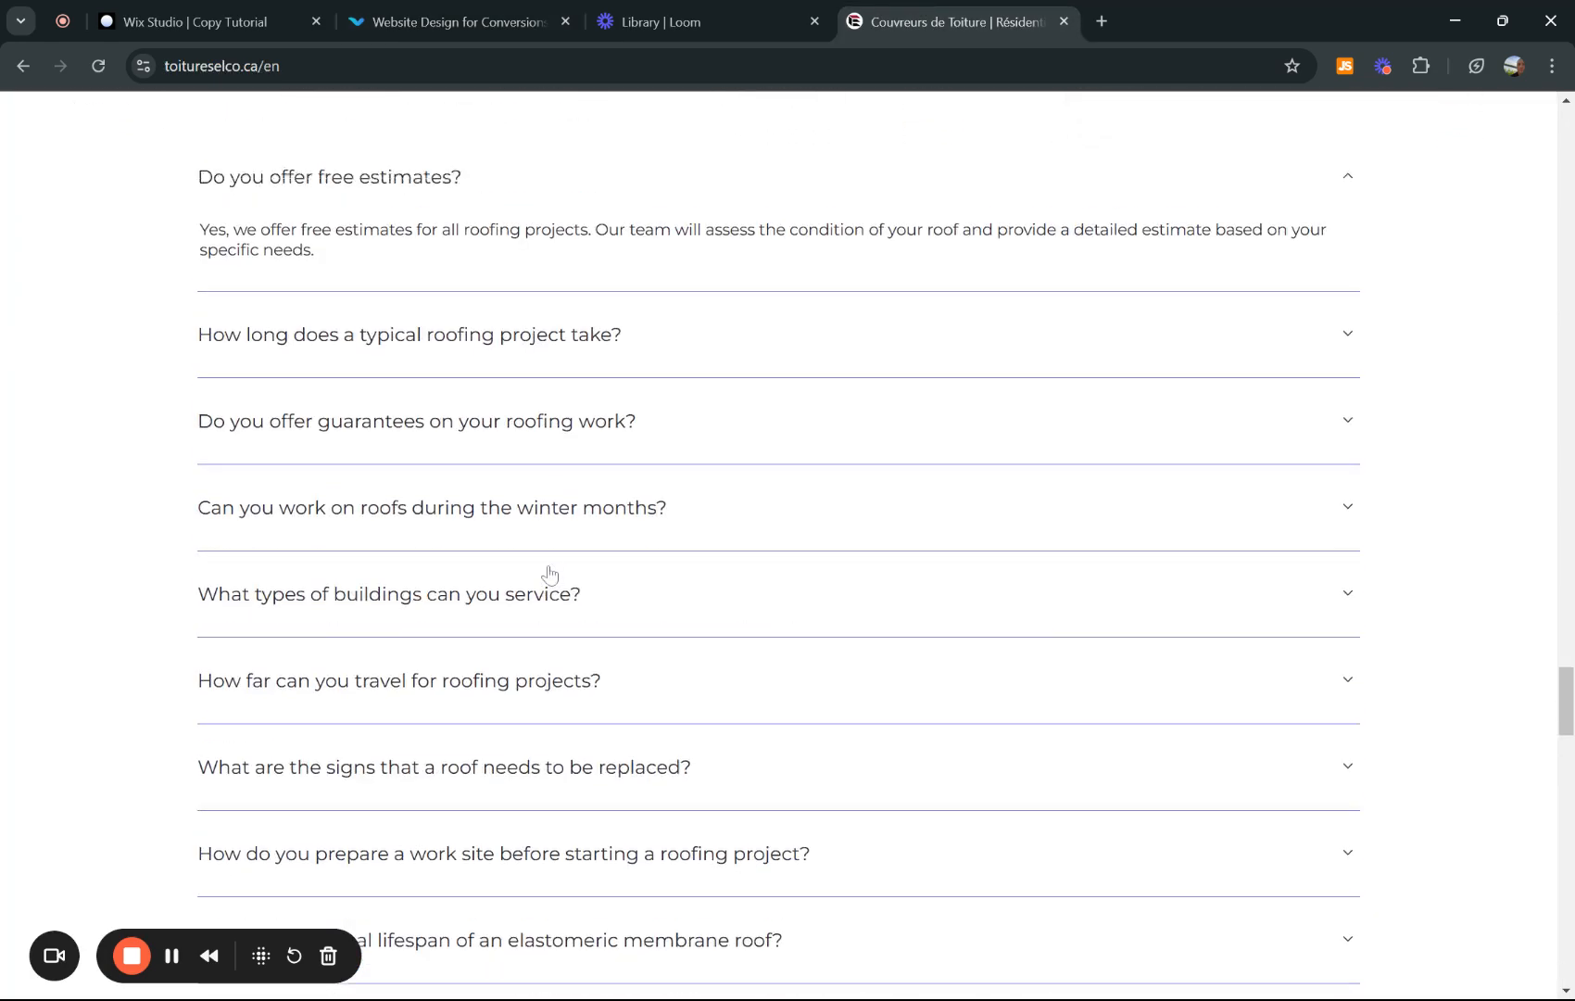
scroll(549, 575, up, 4)
scroll(517, 355, up, 1)
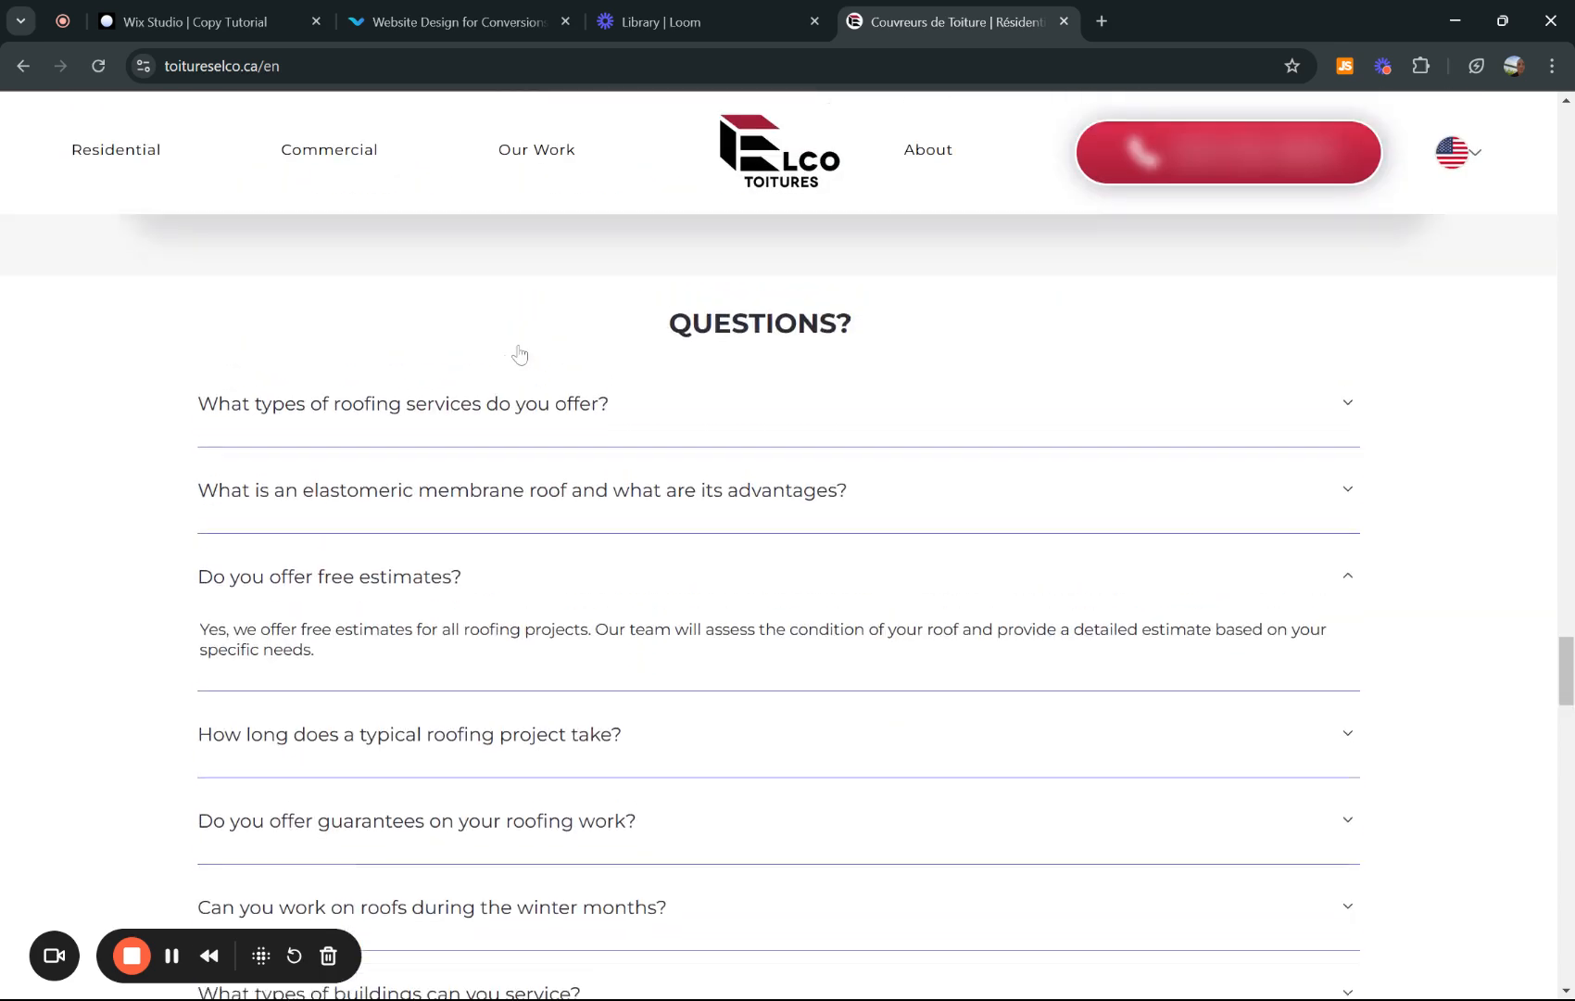
click(183, 7)
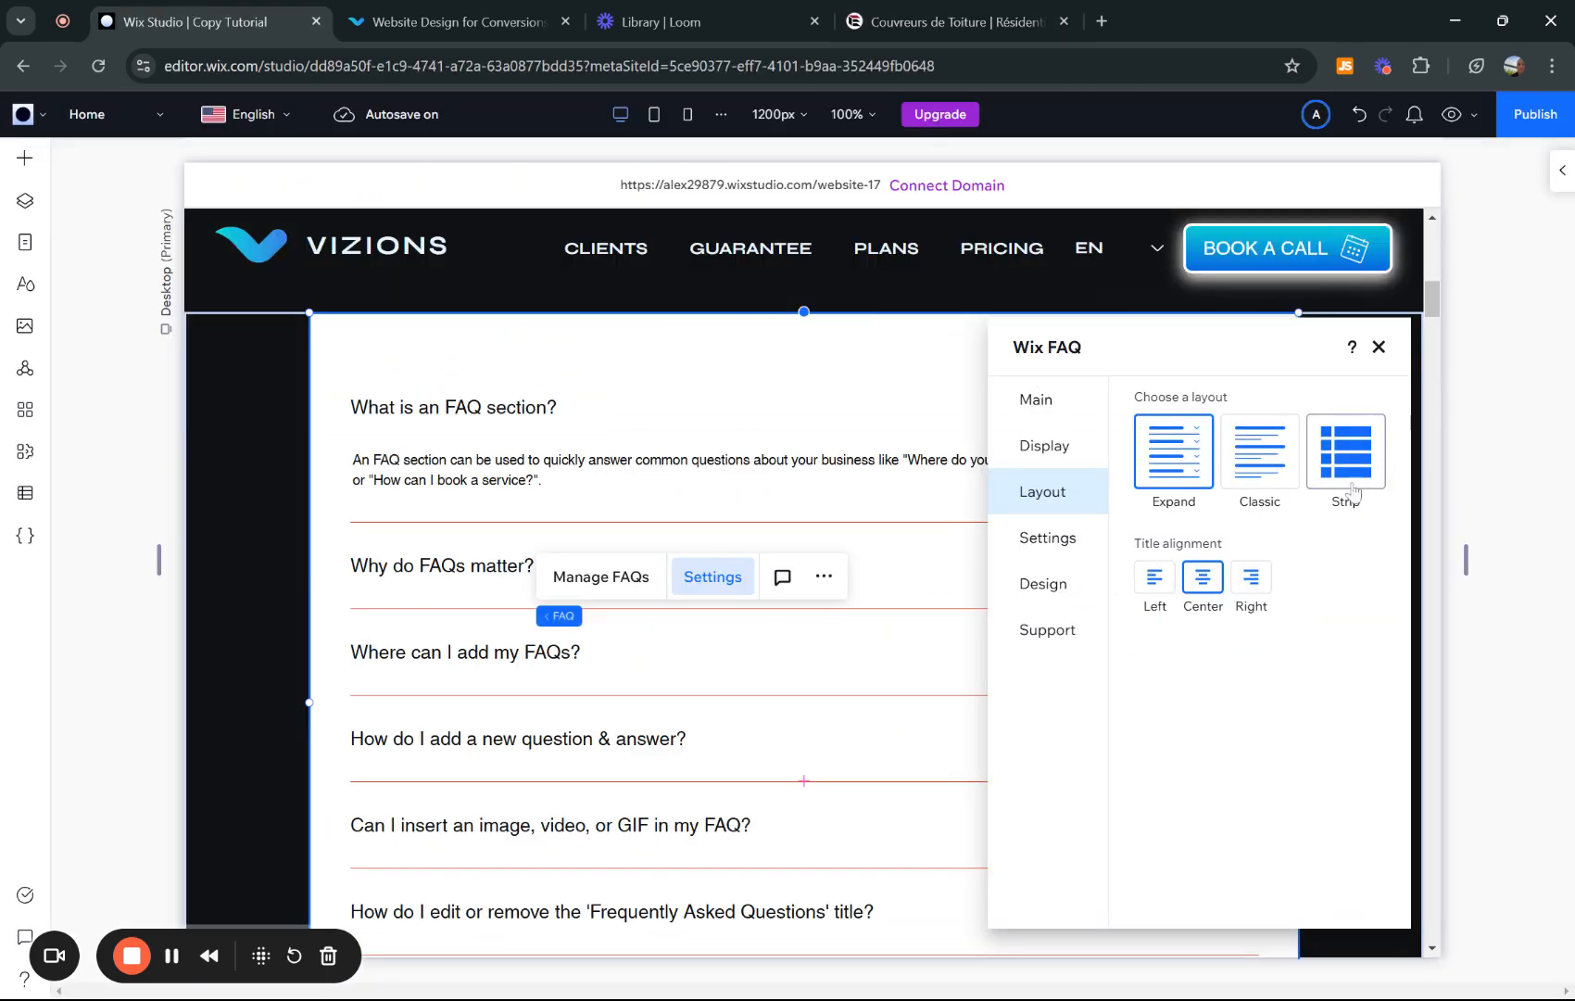
- Return the FAQ to the Expand layout and show the Questions? title again
click(1327, 505)
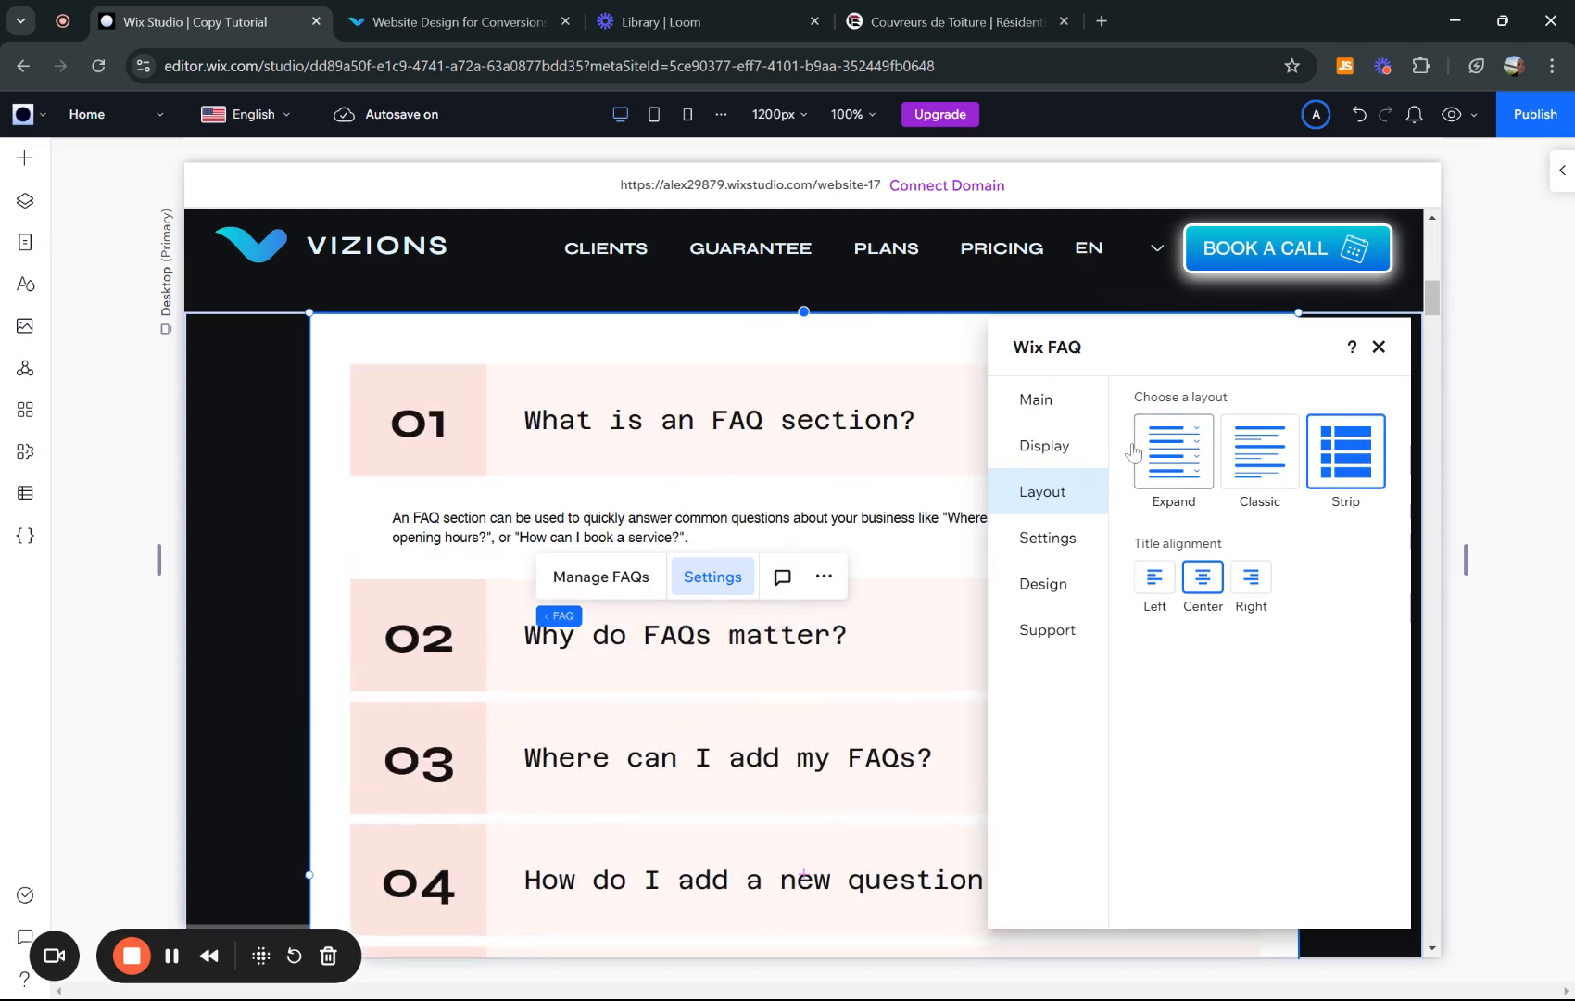
click(1169, 451)
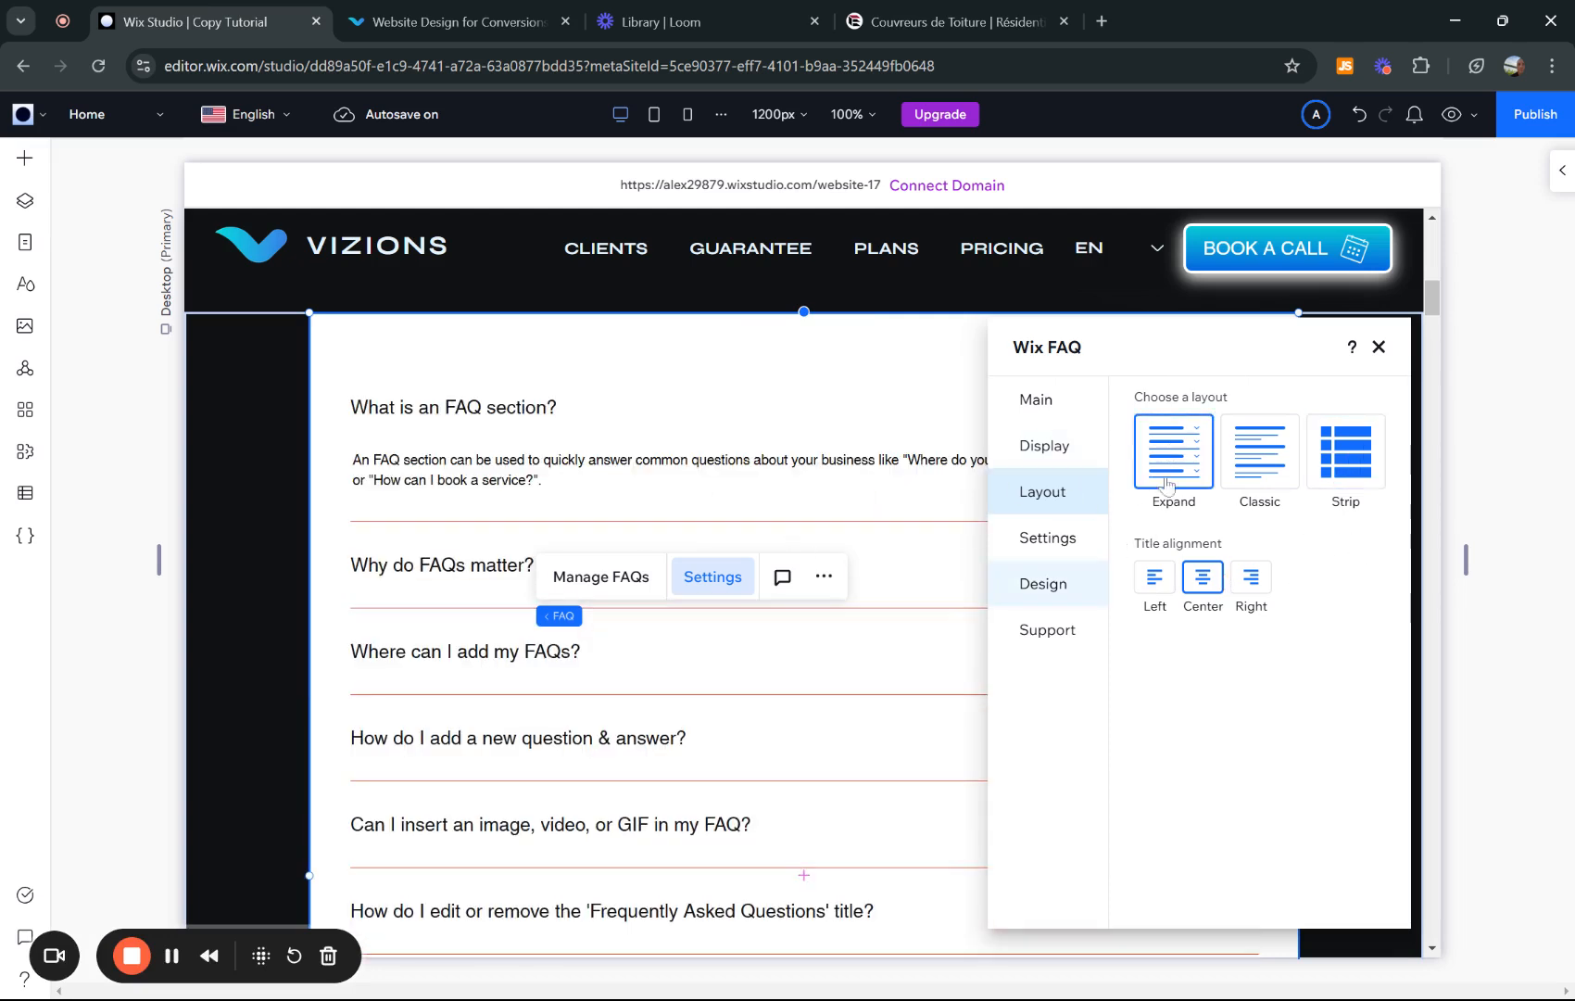
click(1044, 445)
click(1260, 440)
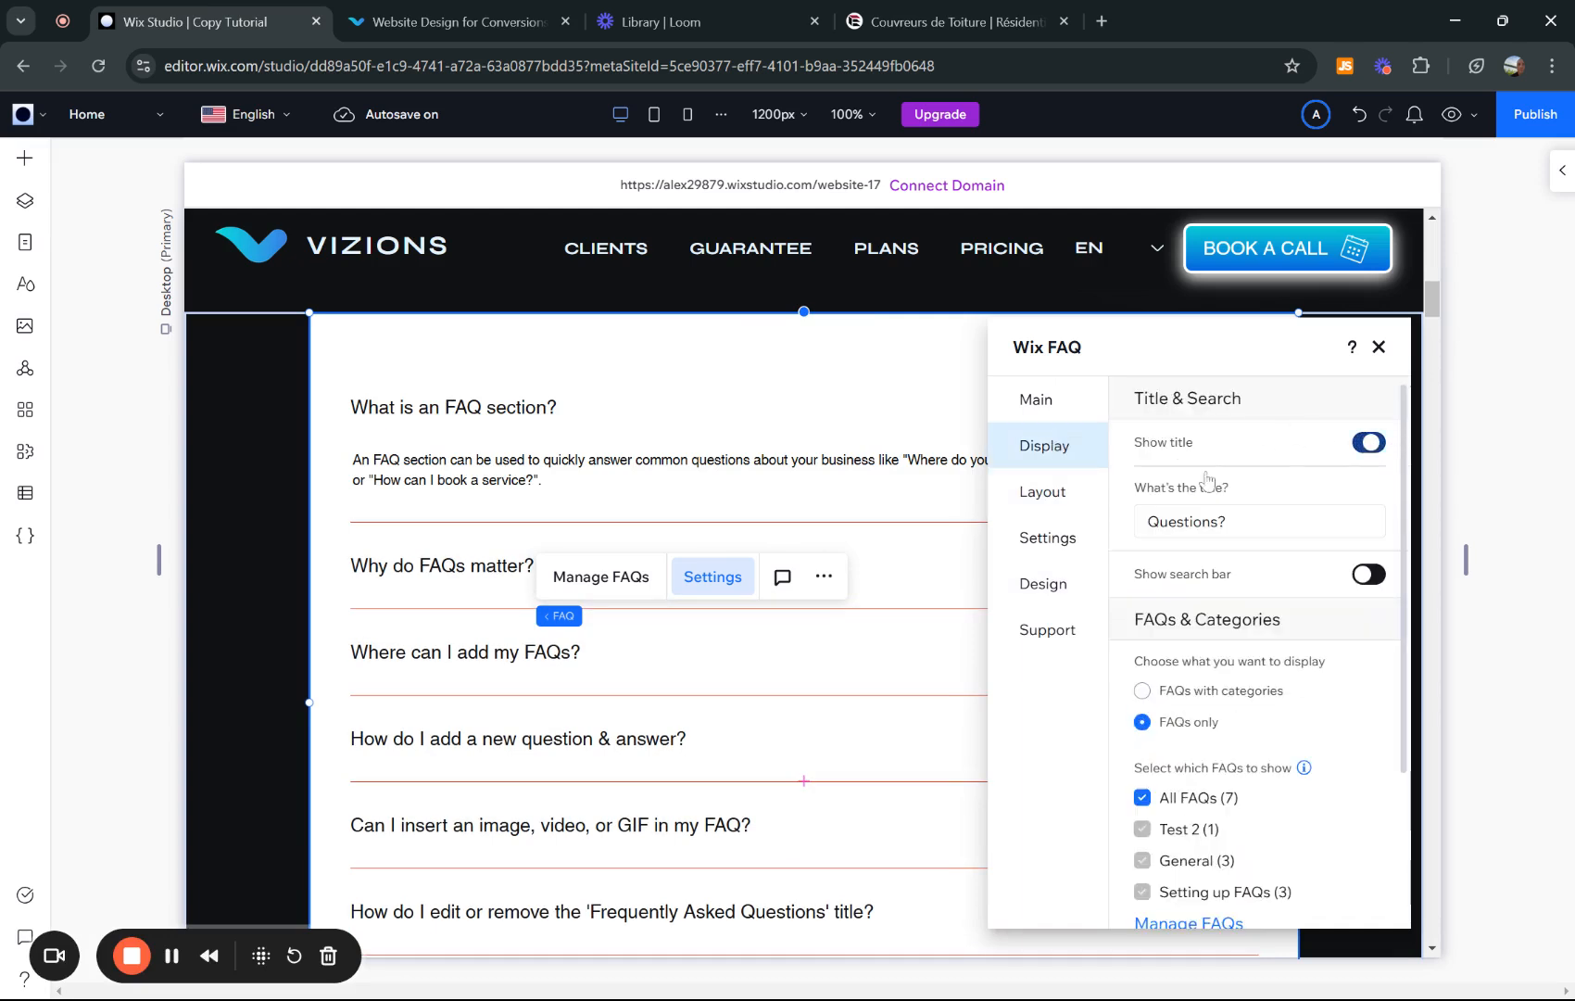
- Set the FAQ title alignment to Center after trying left and right
click(1064, 508)
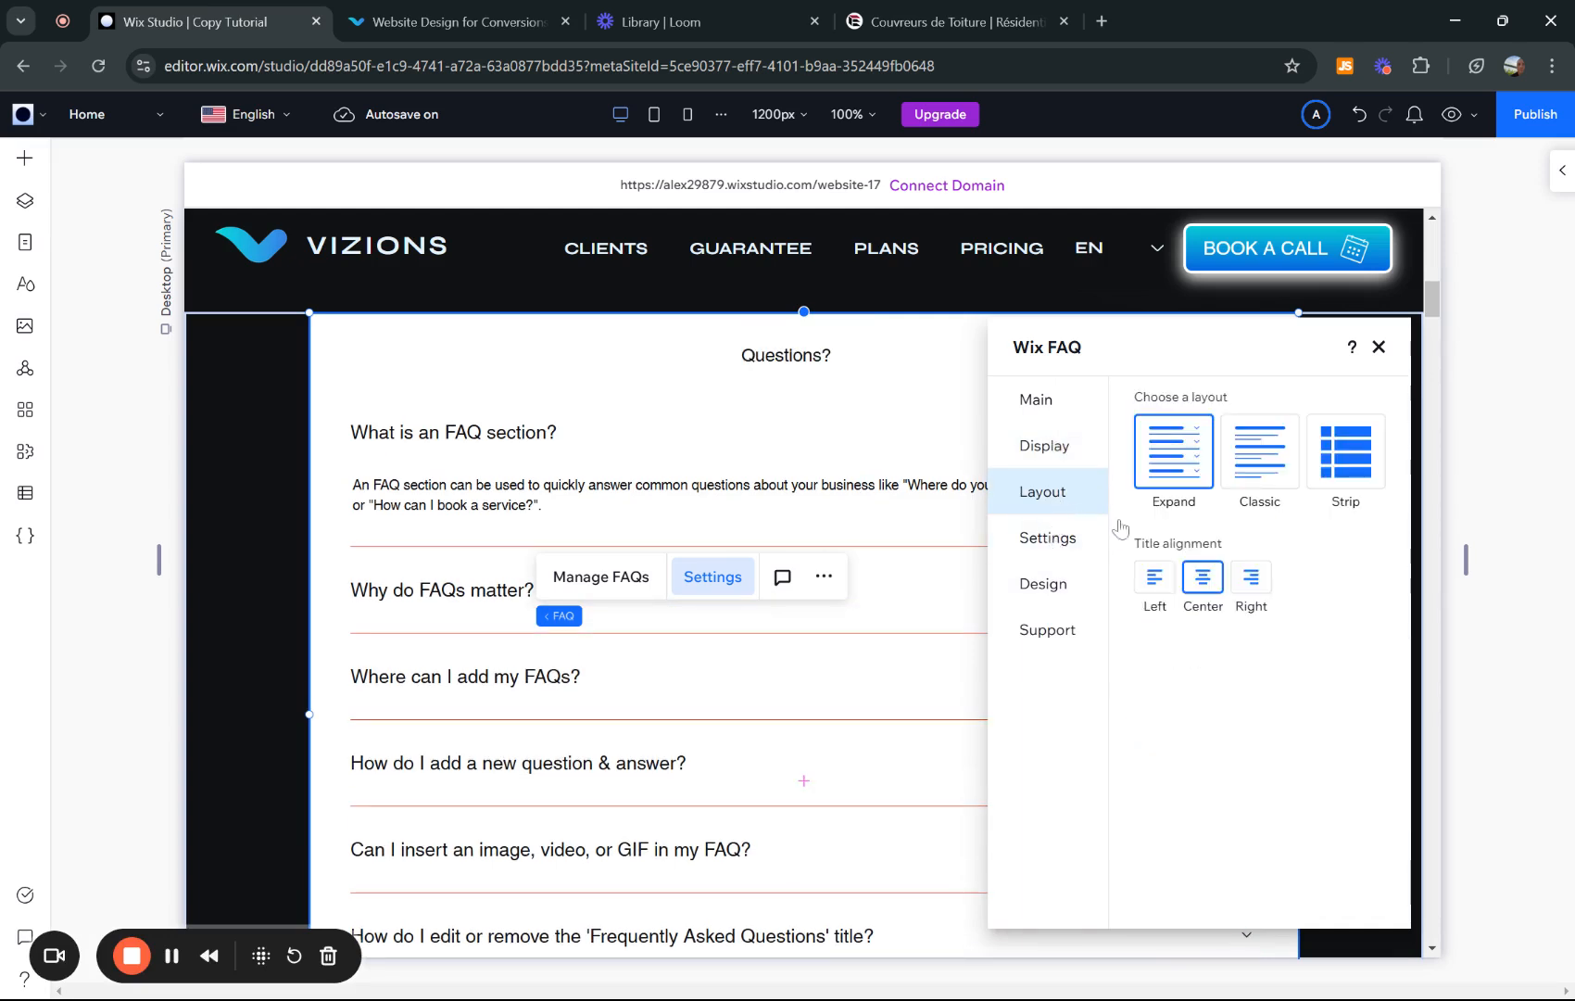
click(1156, 580)
click(1250, 576)
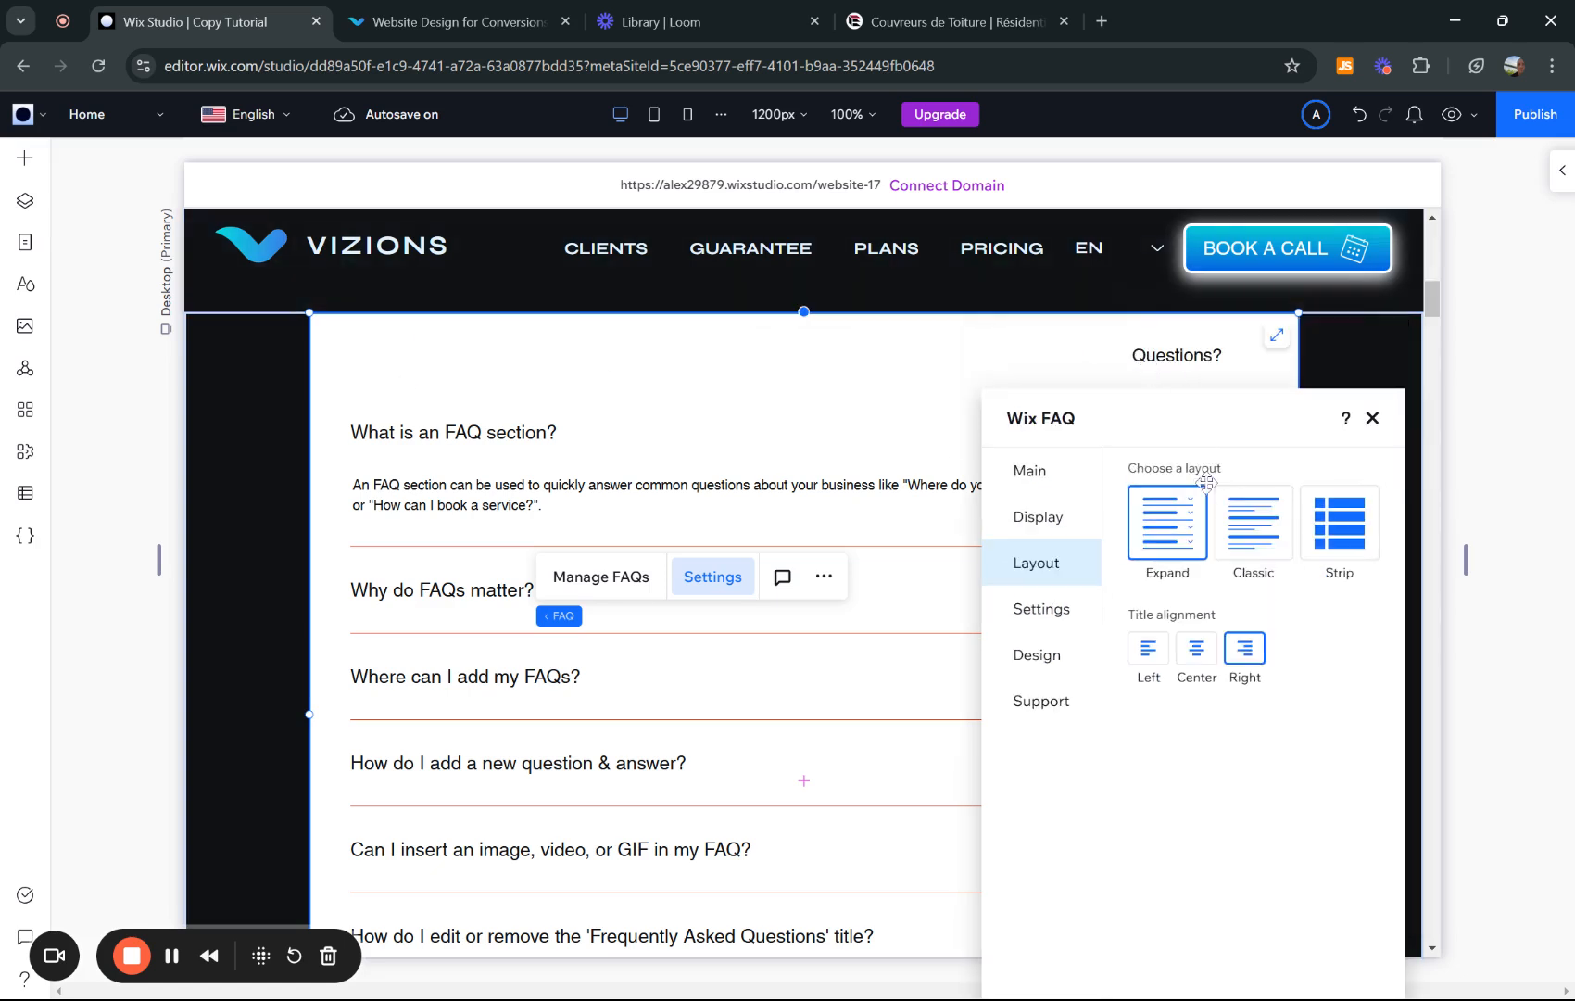
click(1197, 660)
click(1149, 652)
click(1196, 650)
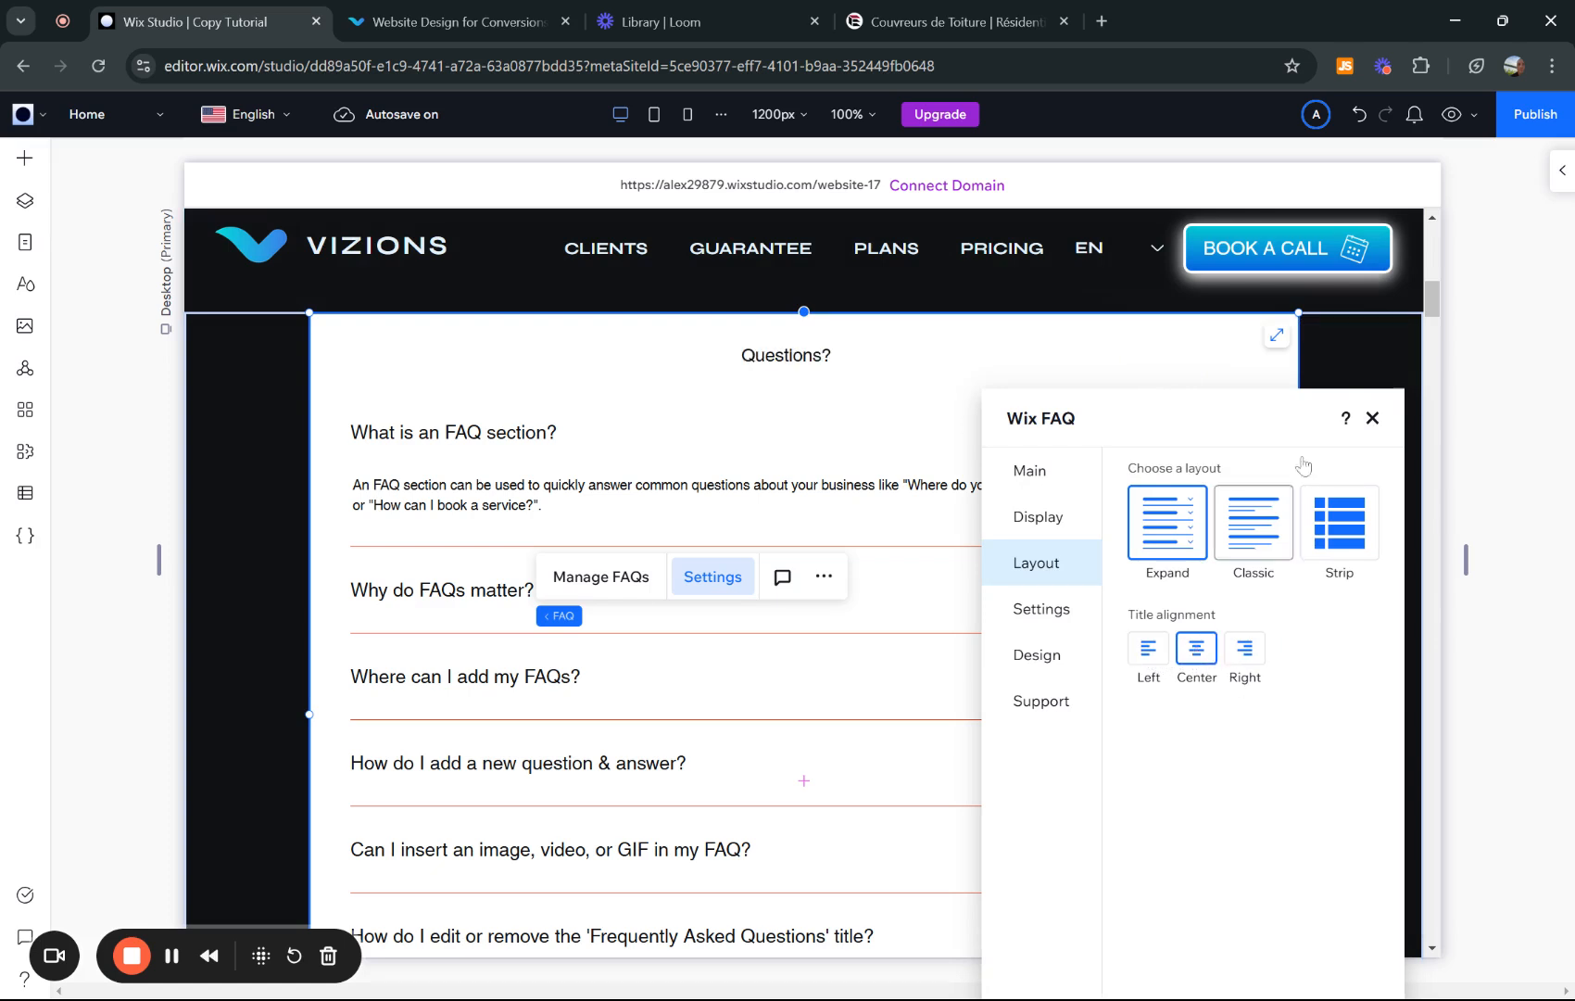
- Turn off Show title so the question list starts at the top
click(1038, 516)
click(1361, 515)
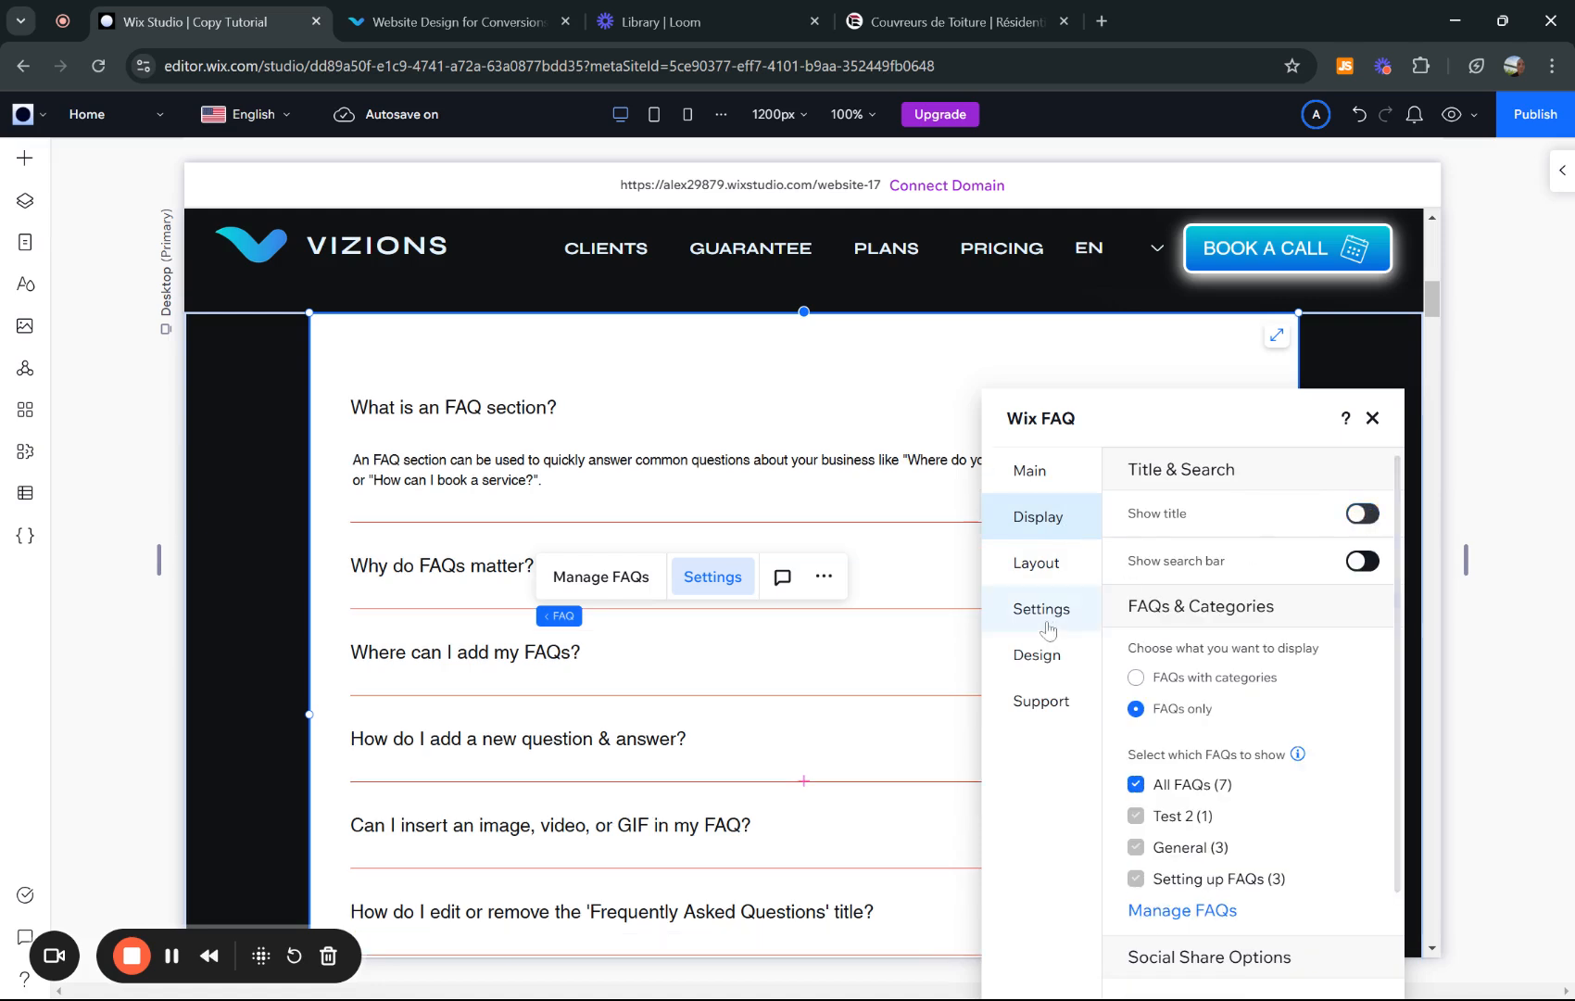
click(1036, 611)
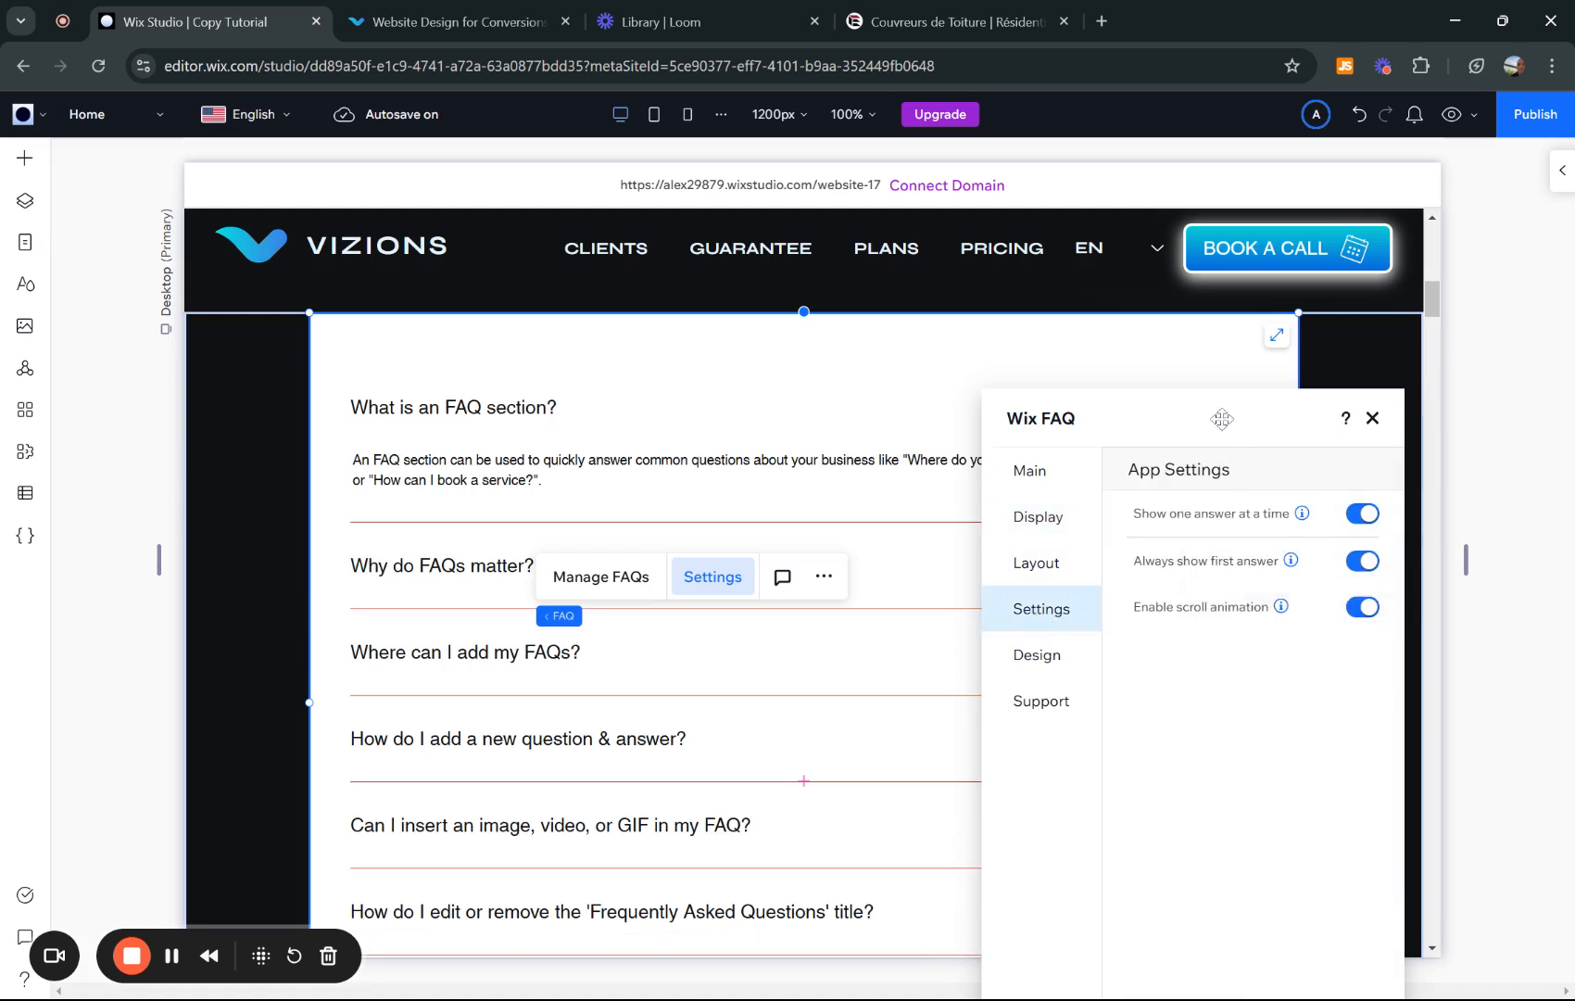
- Compare with how the reference roofing site's FAQ expands its answers
drag(1217, 415, 1228, 368)
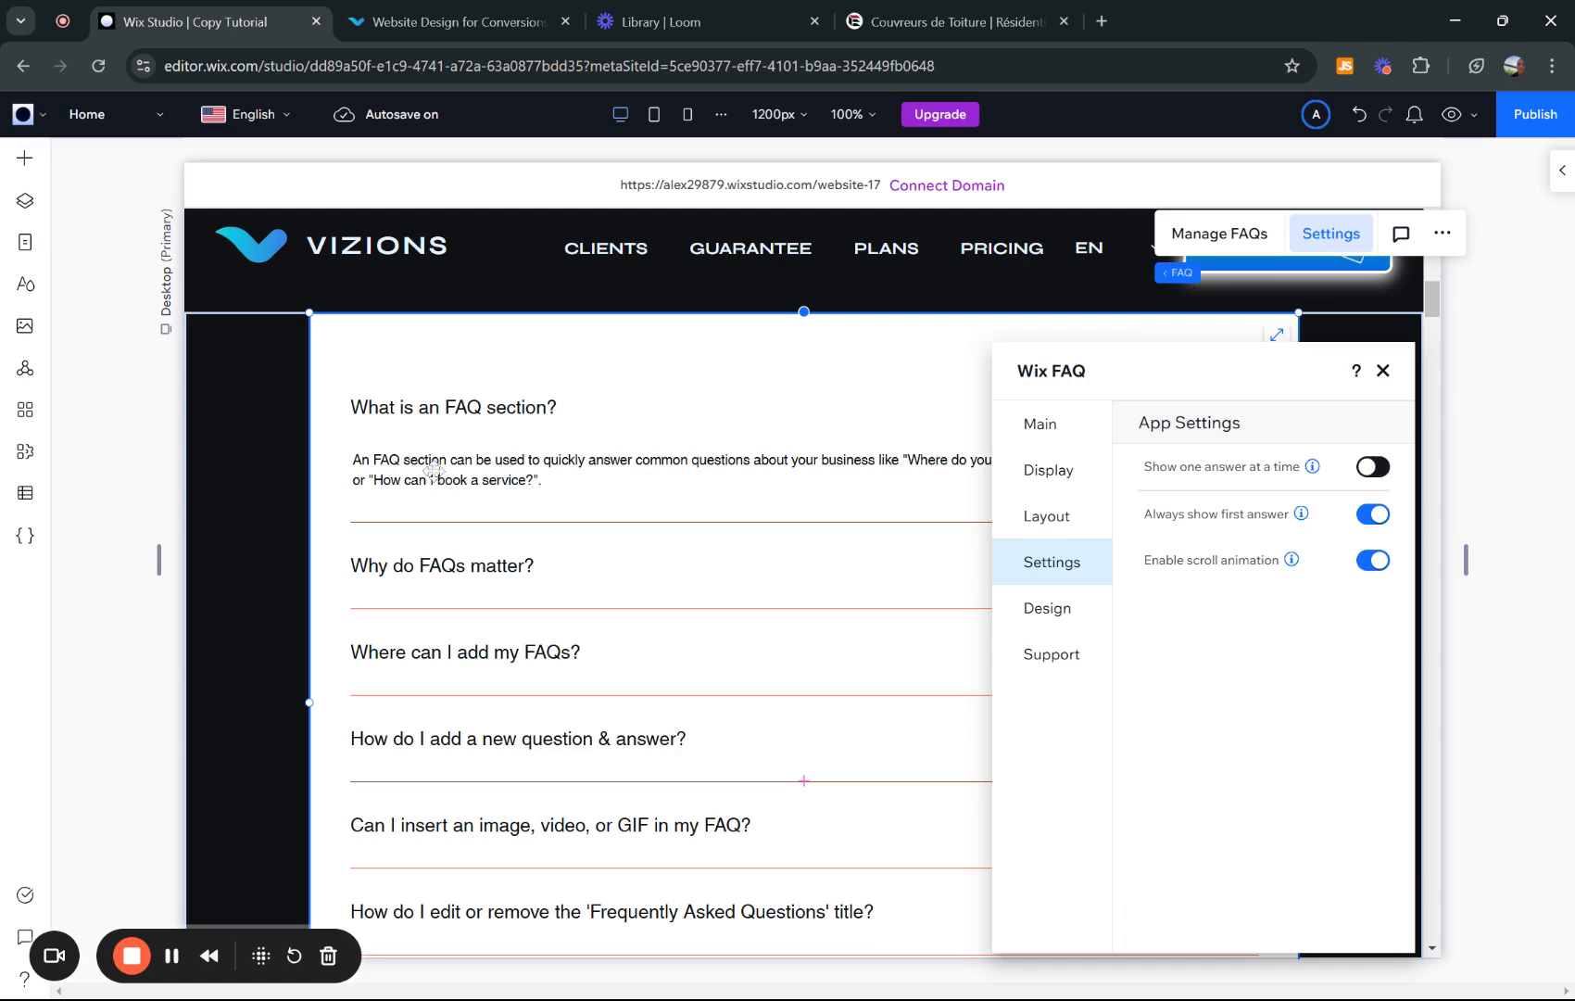
key(ctrl+4)
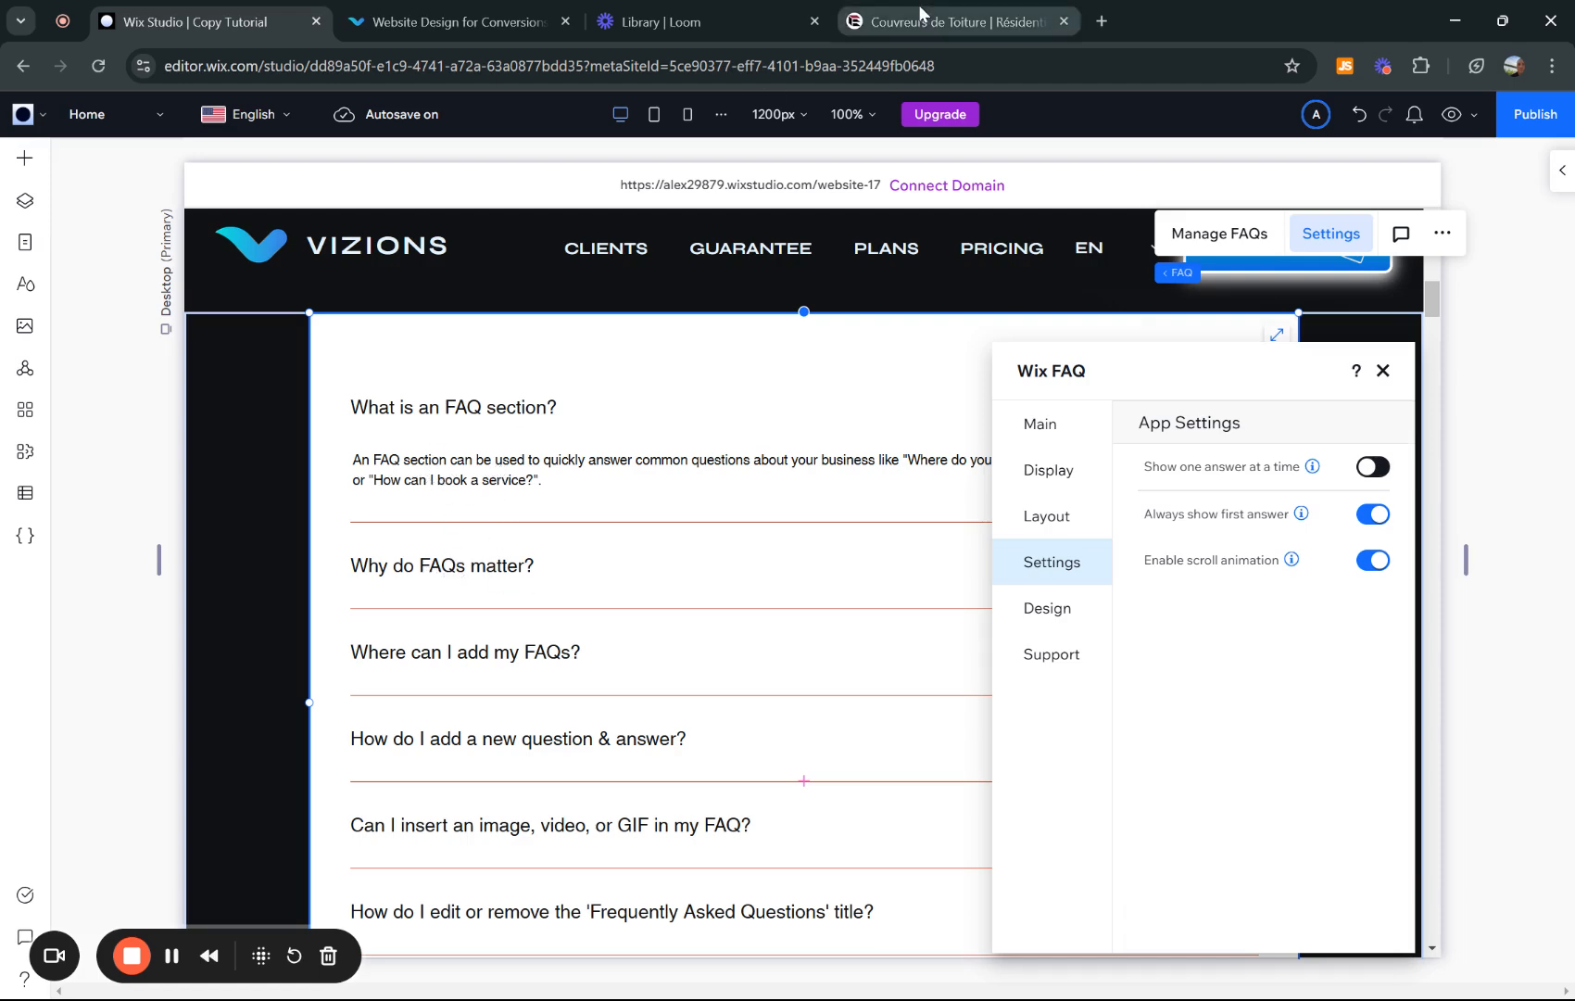
click(324, 519)
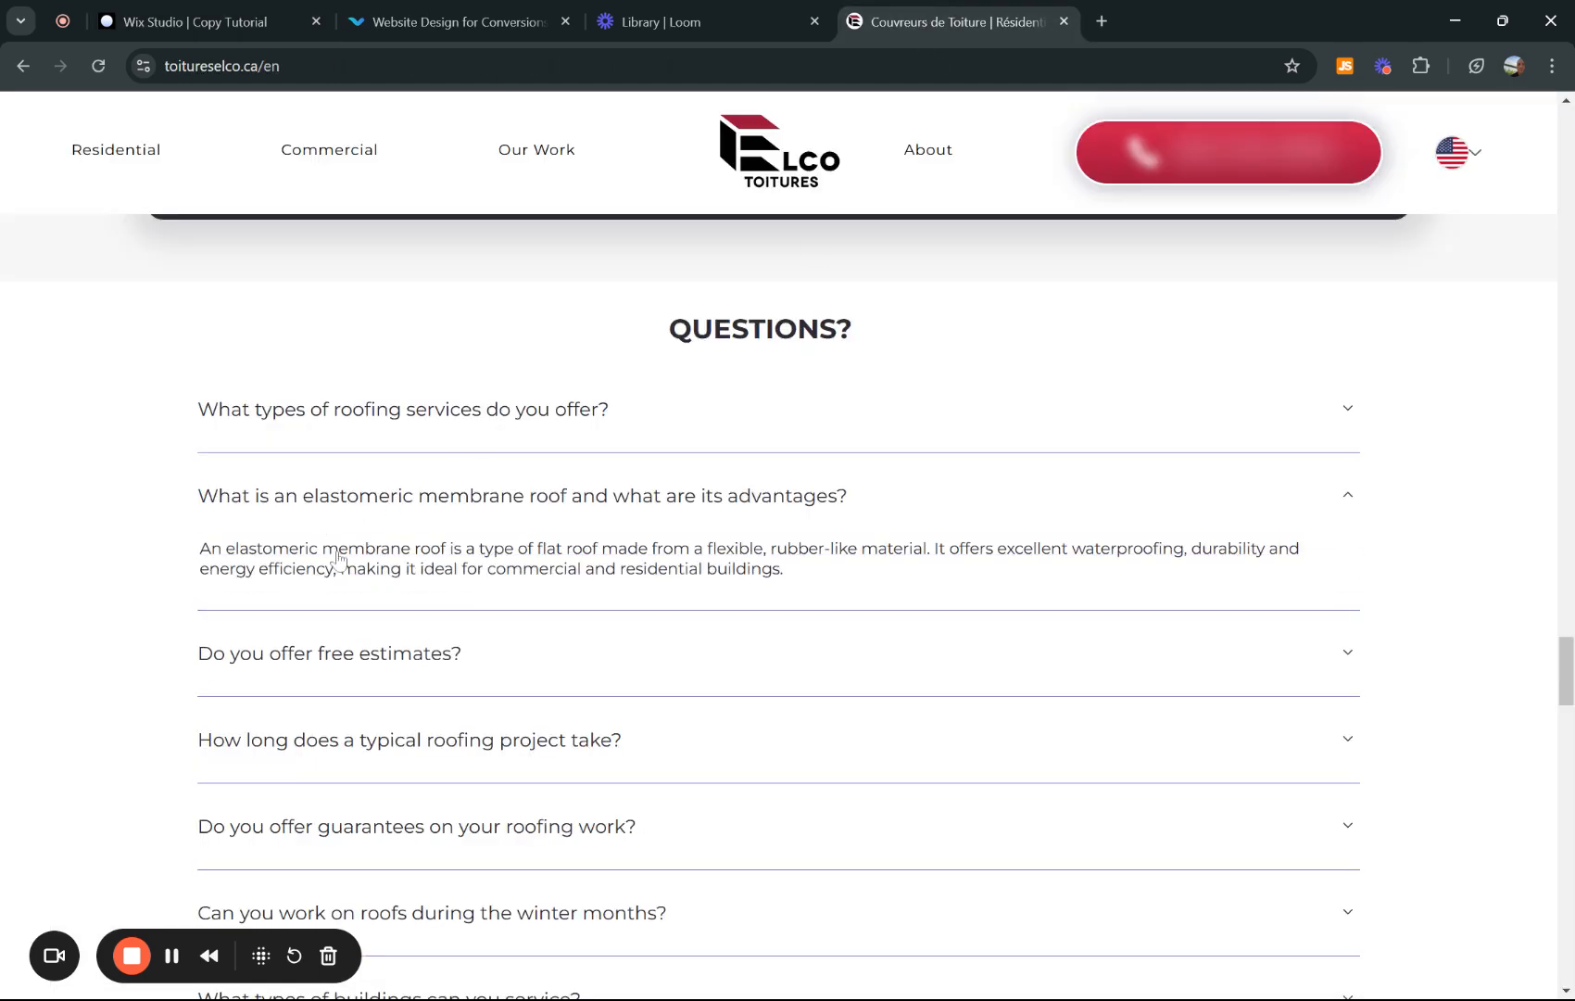
click(330, 665)
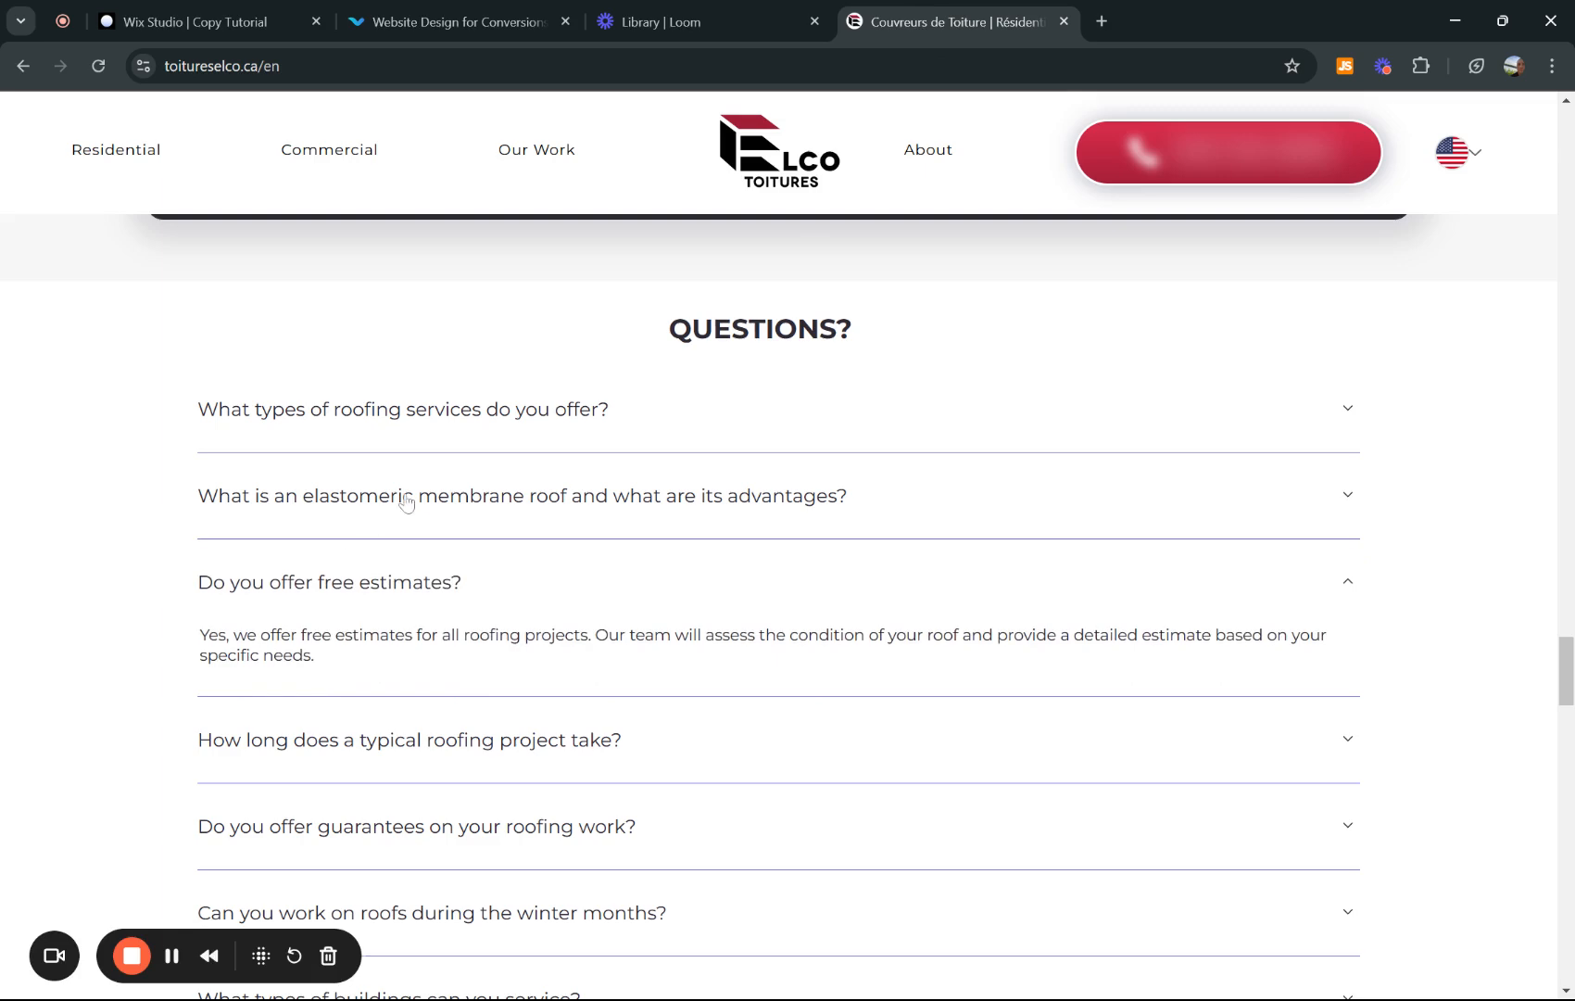
click(171, 21)
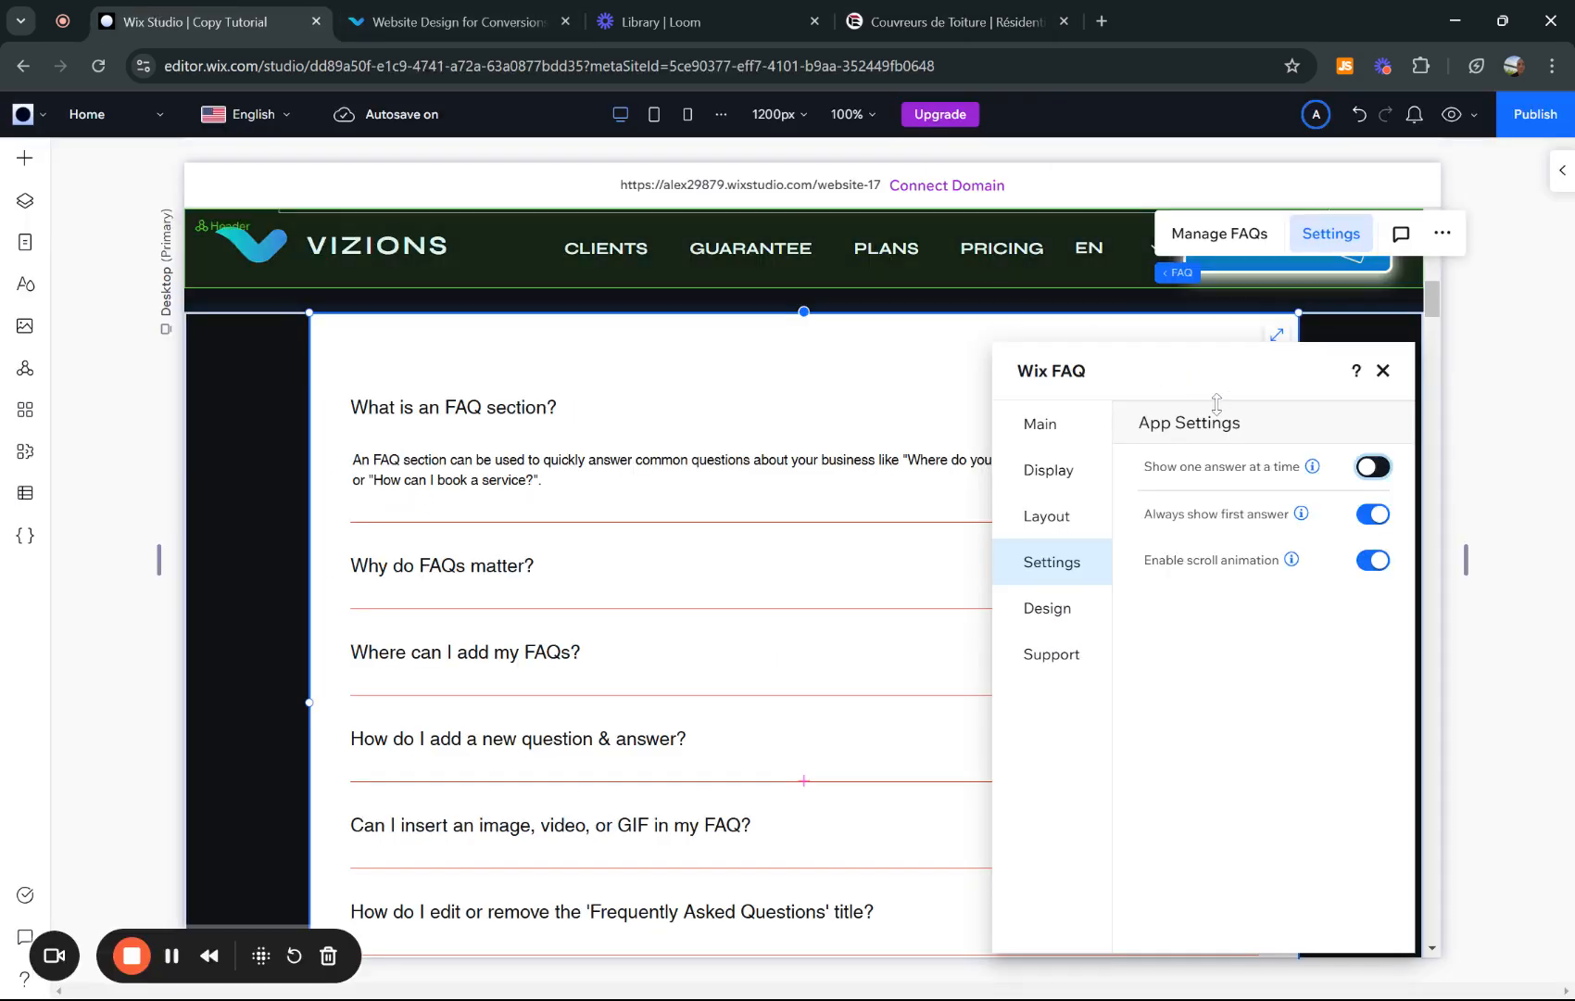
click(919, 10)
click(366, 447)
click(300, 537)
click(274, 635)
click(264, 741)
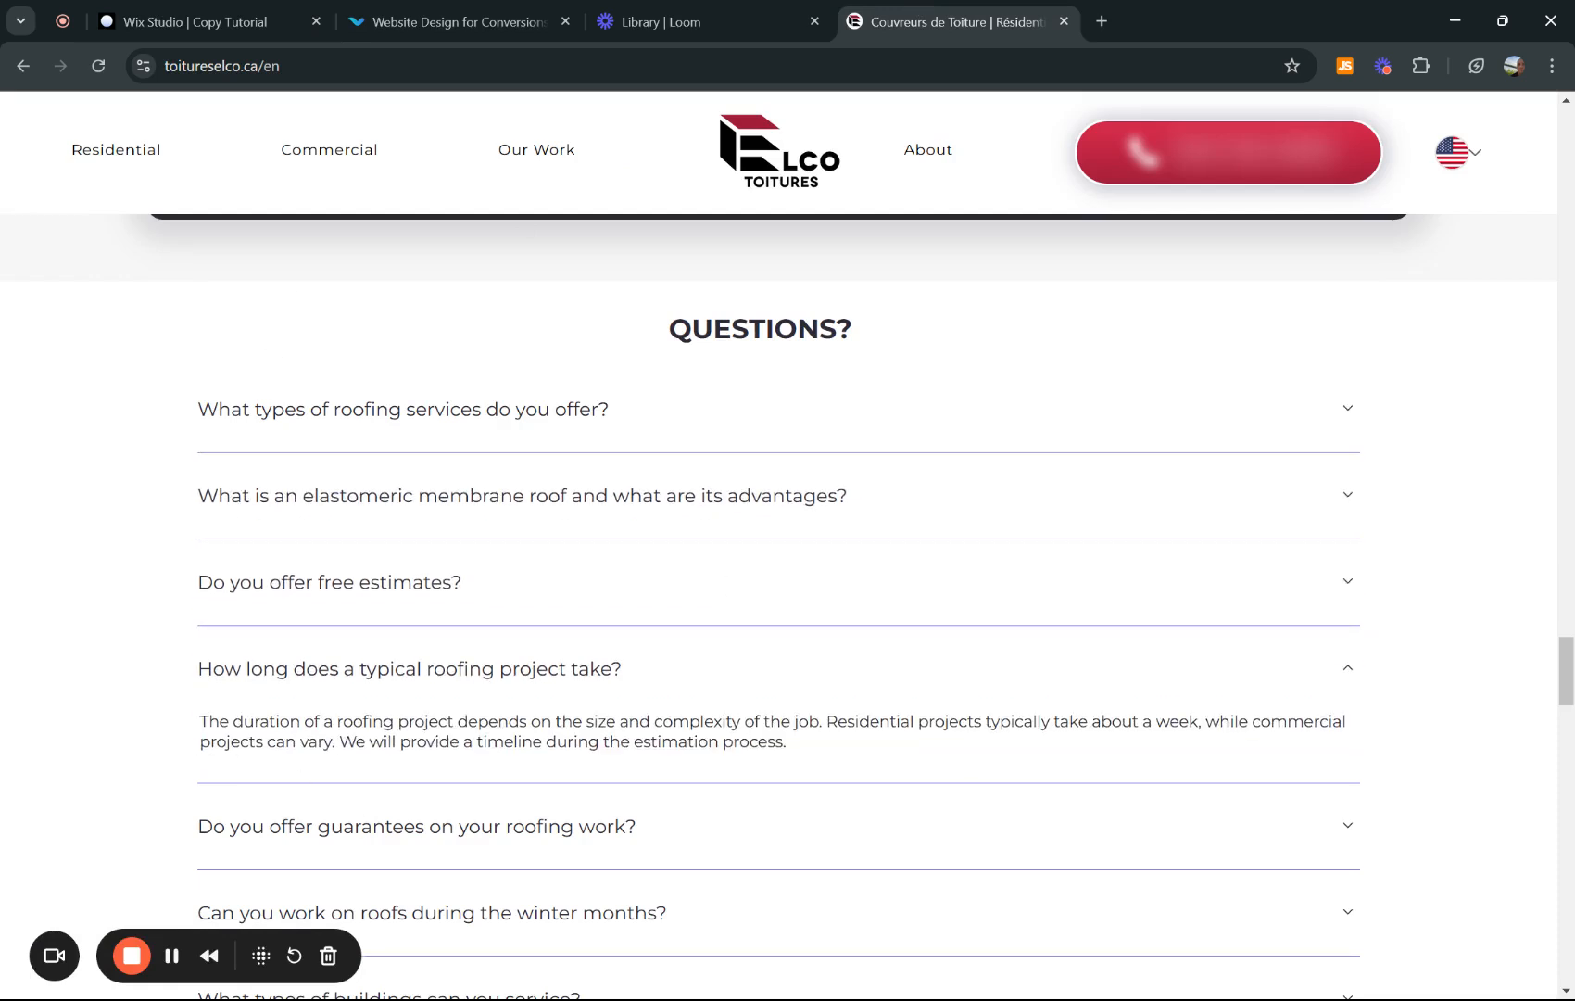
click(185, 11)
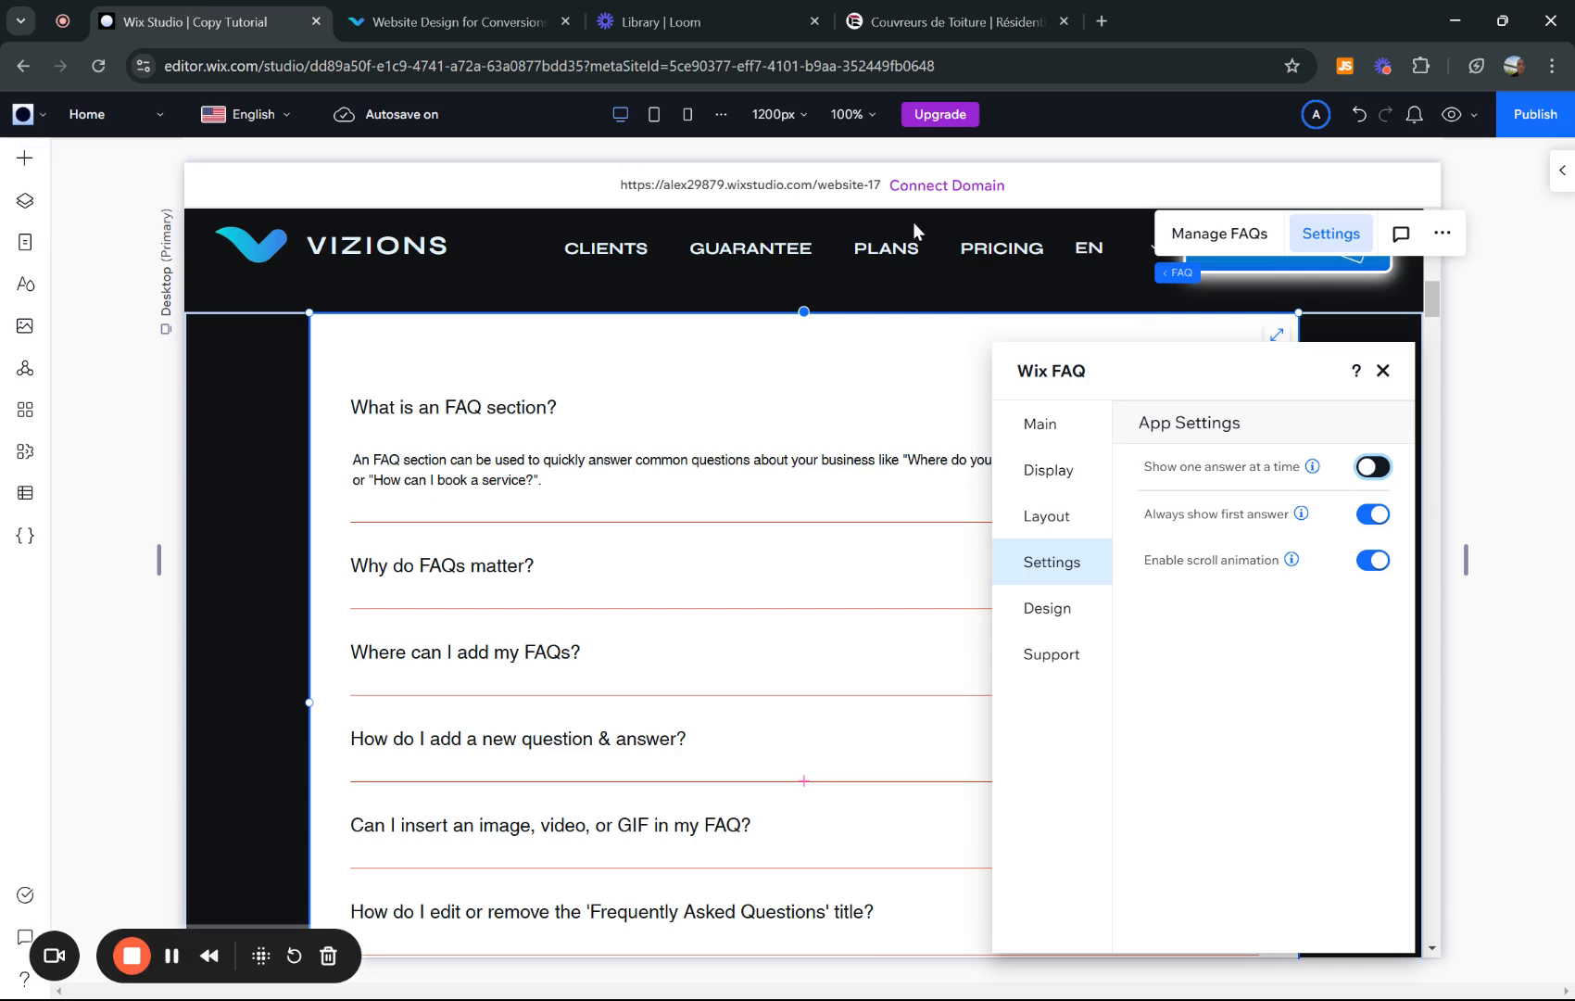
- Turn on Show one answer at a time and Always show first answer
click(1373, 467)
click(1382, 519)
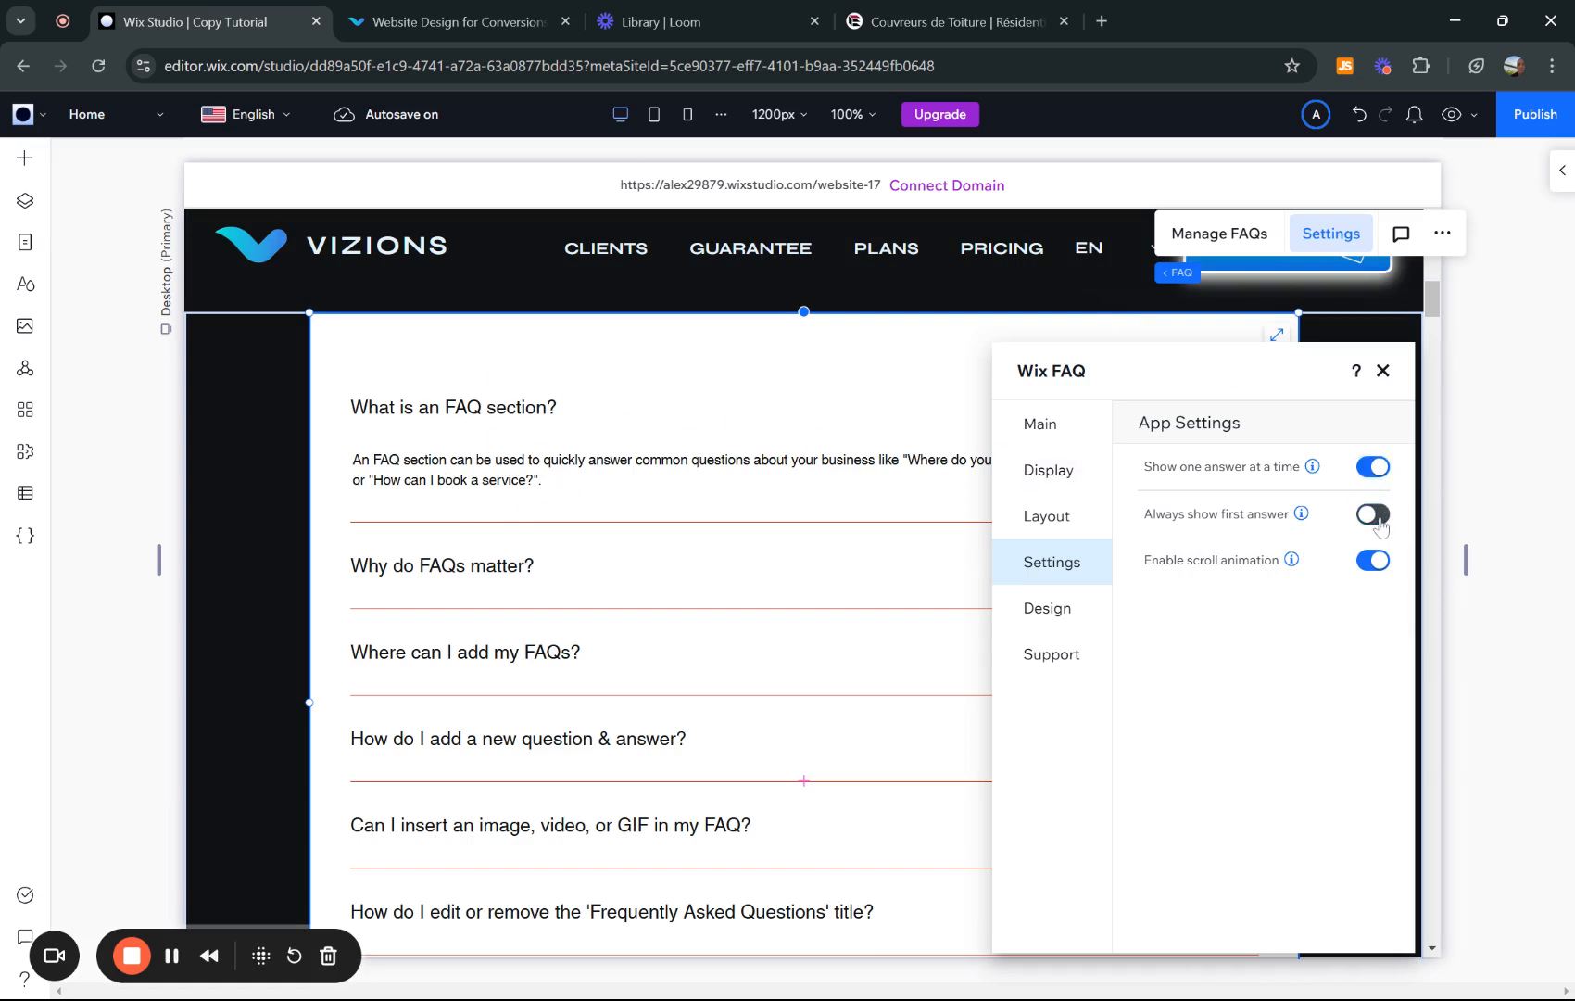
click(1375, 514)
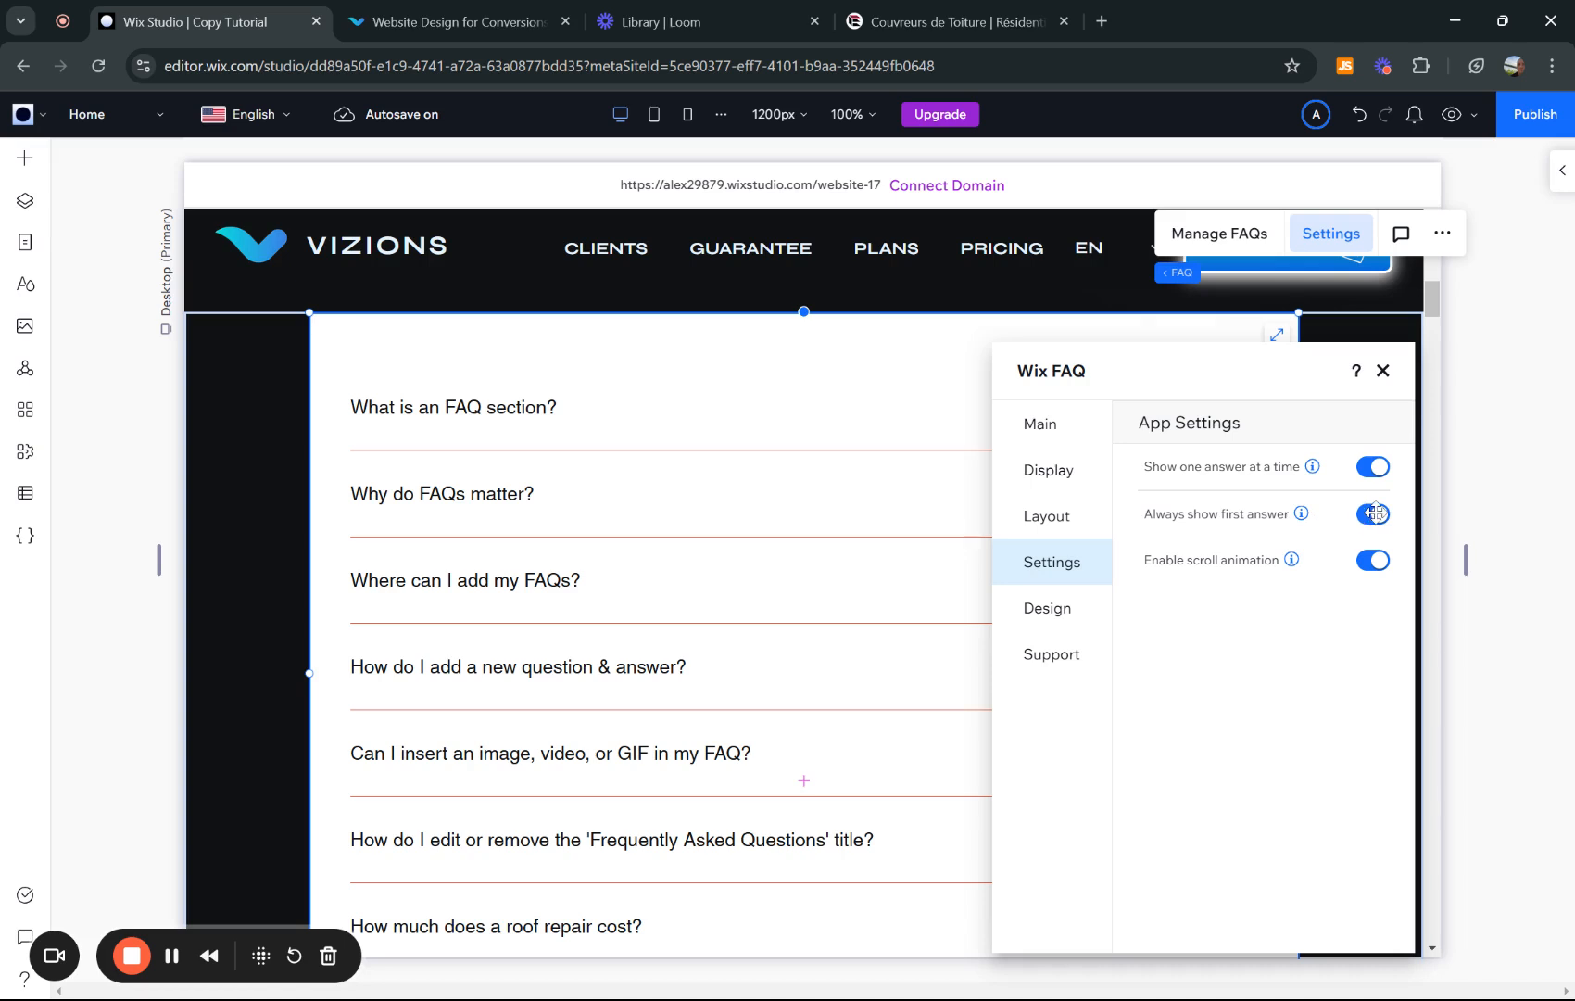
click(1379, 521)
click(1375, 517)
- Check the reference roofing site's FAQ once more before continuing in Wix Studio
click(857, 24)
scroll(851, 408, down, 4)
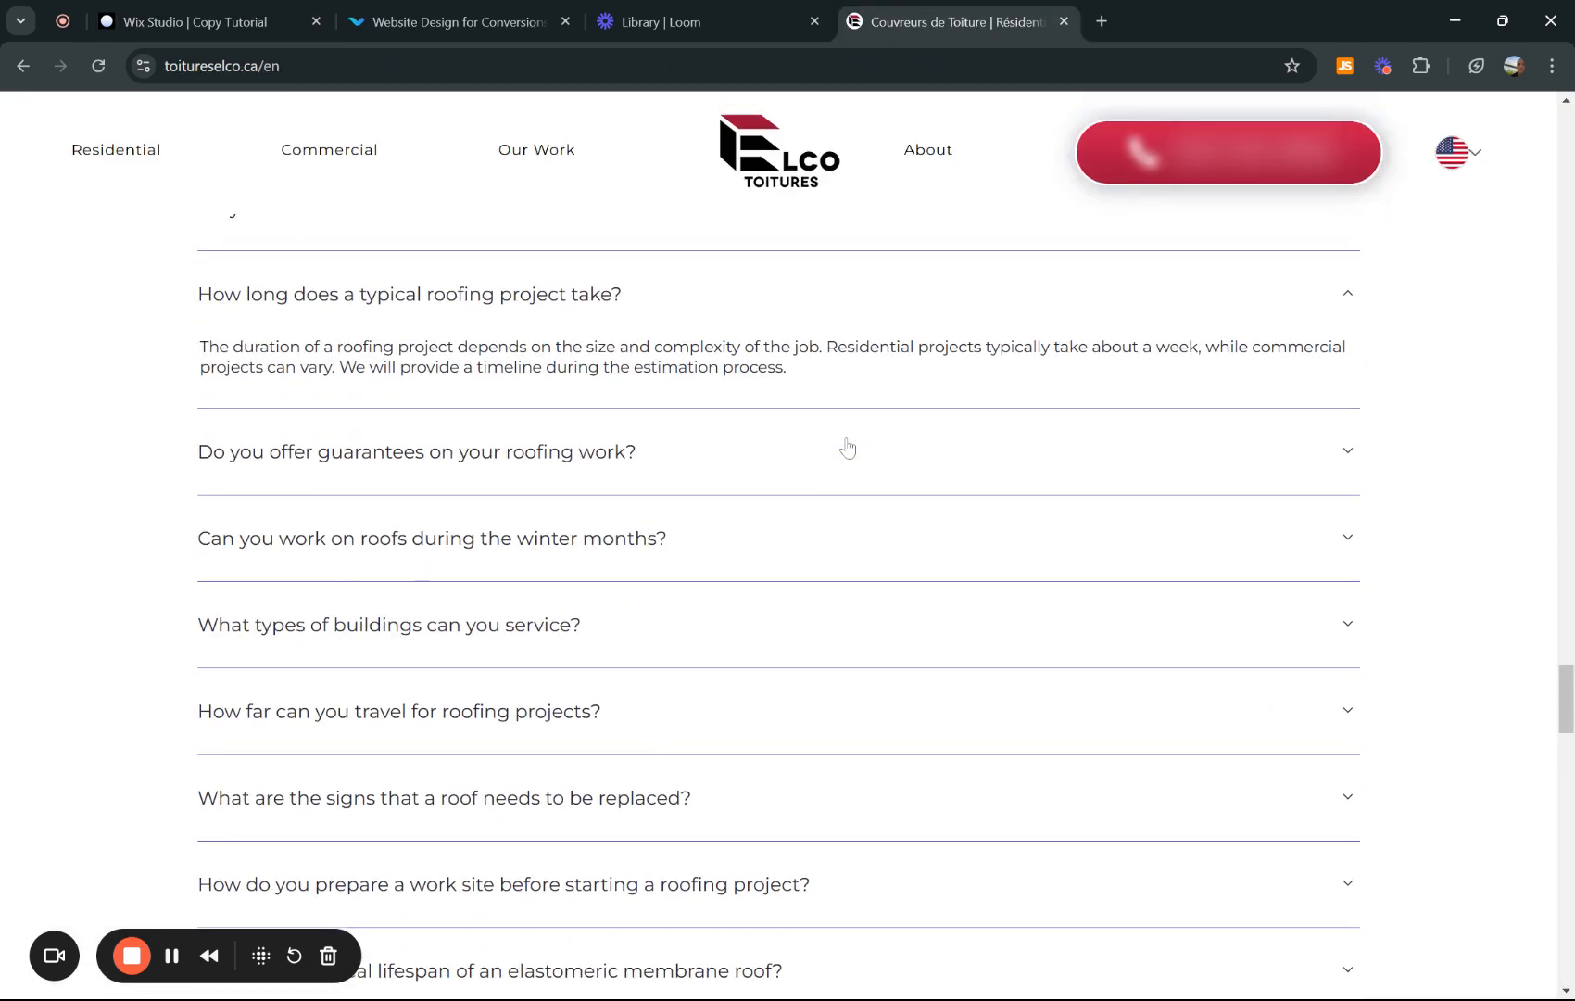
click(163, 14)
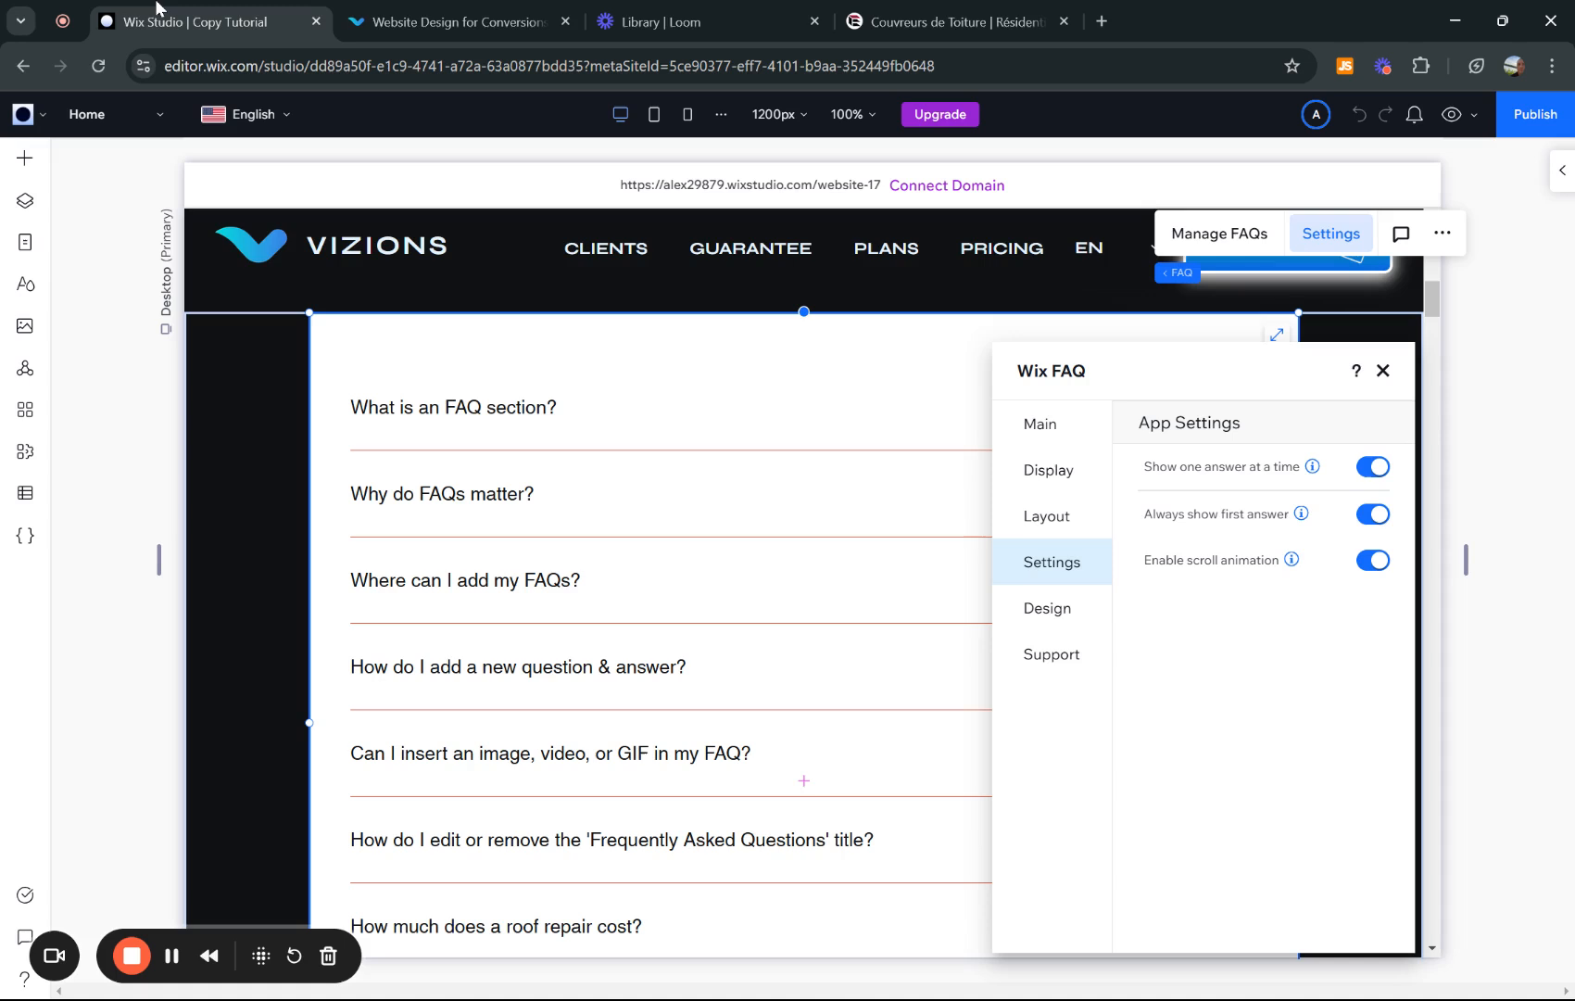
- Show the FAQ title again and display the questions grouped by categories
click(1047, 612)
click(1290, 432)
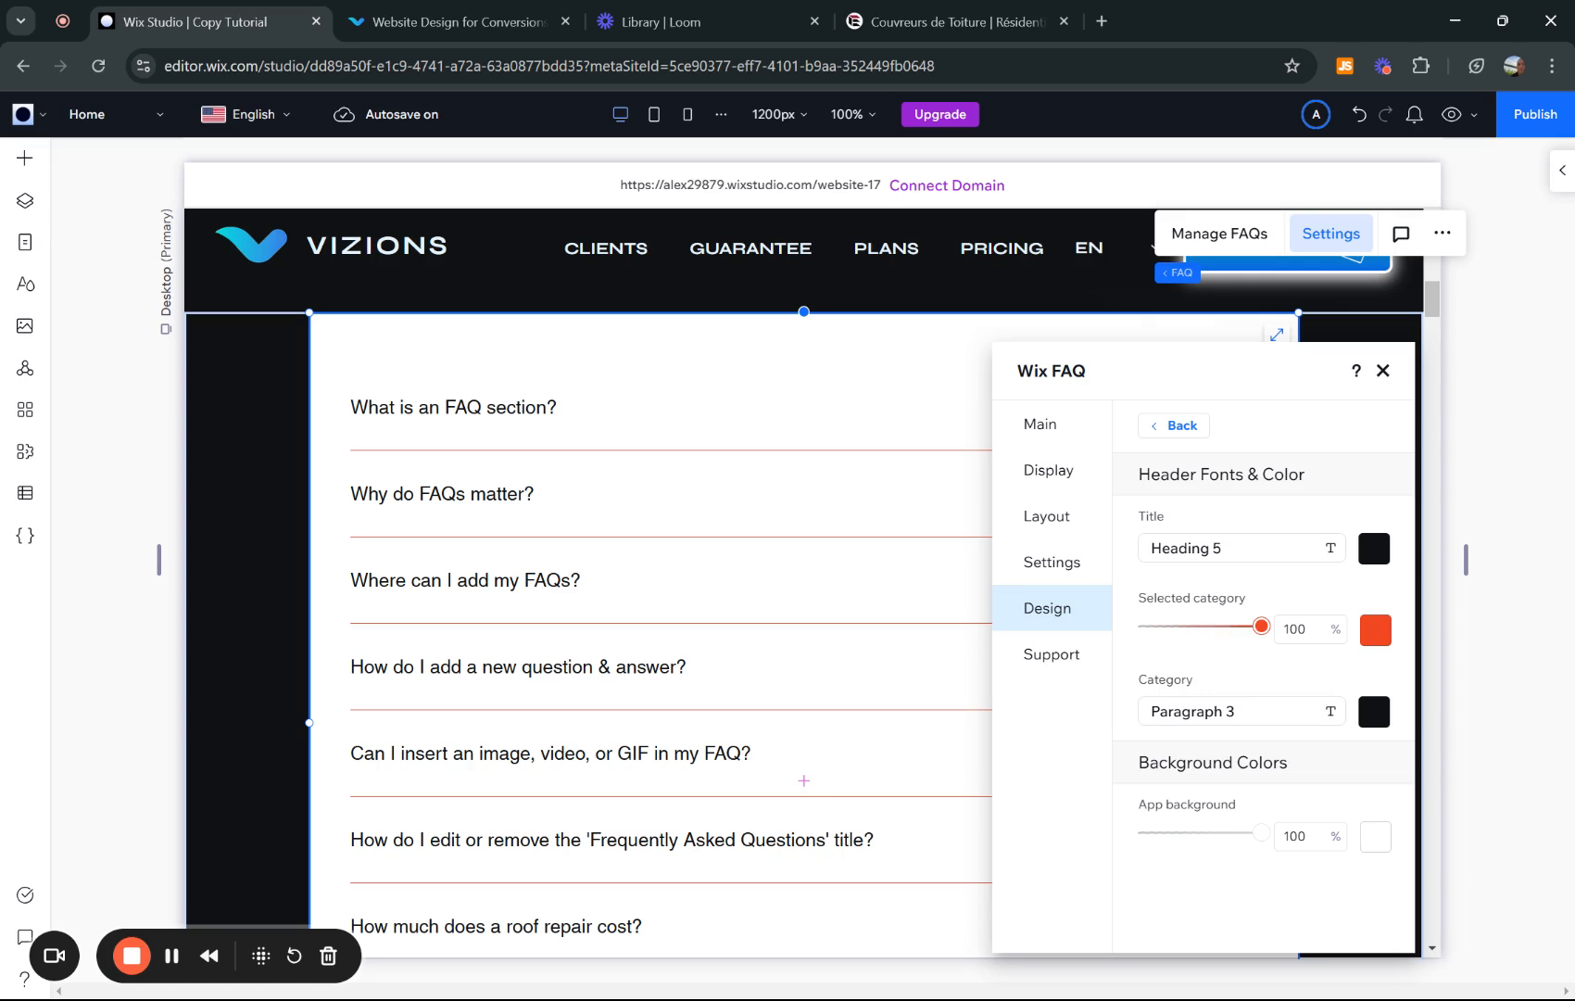
click(1082, 468)
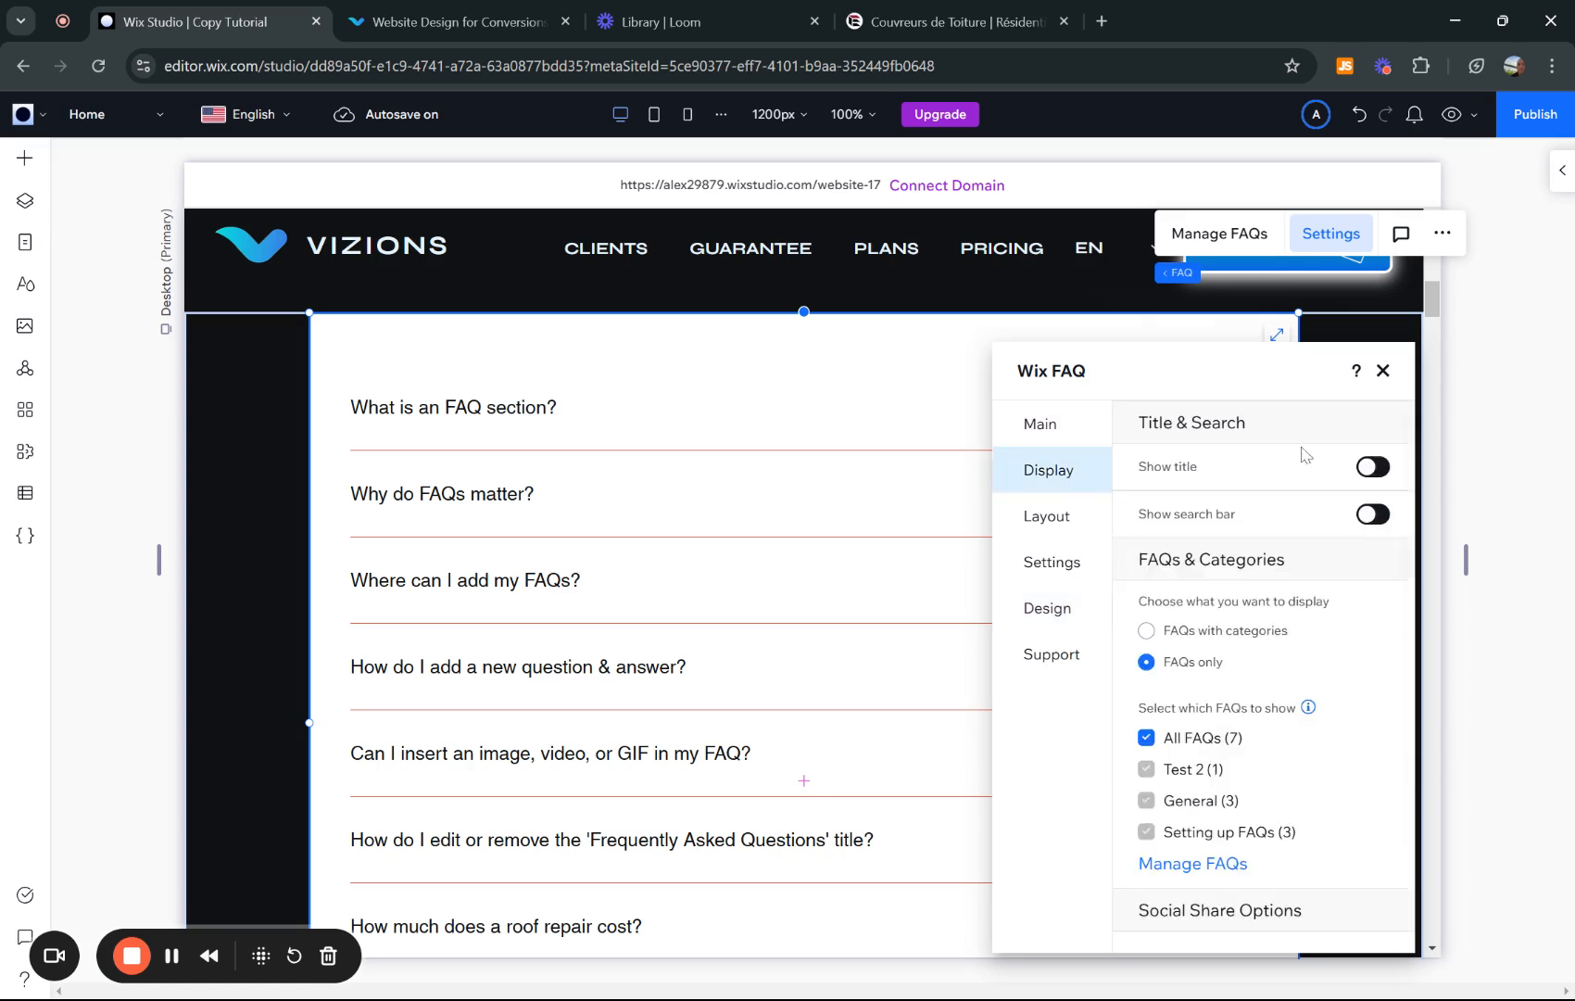
click(1365, 472)
scroll(1362, 477, down, 3)
click(1146, 508)
- Set the selected category colour to dark teal in Header & Background
click(1044, 608)
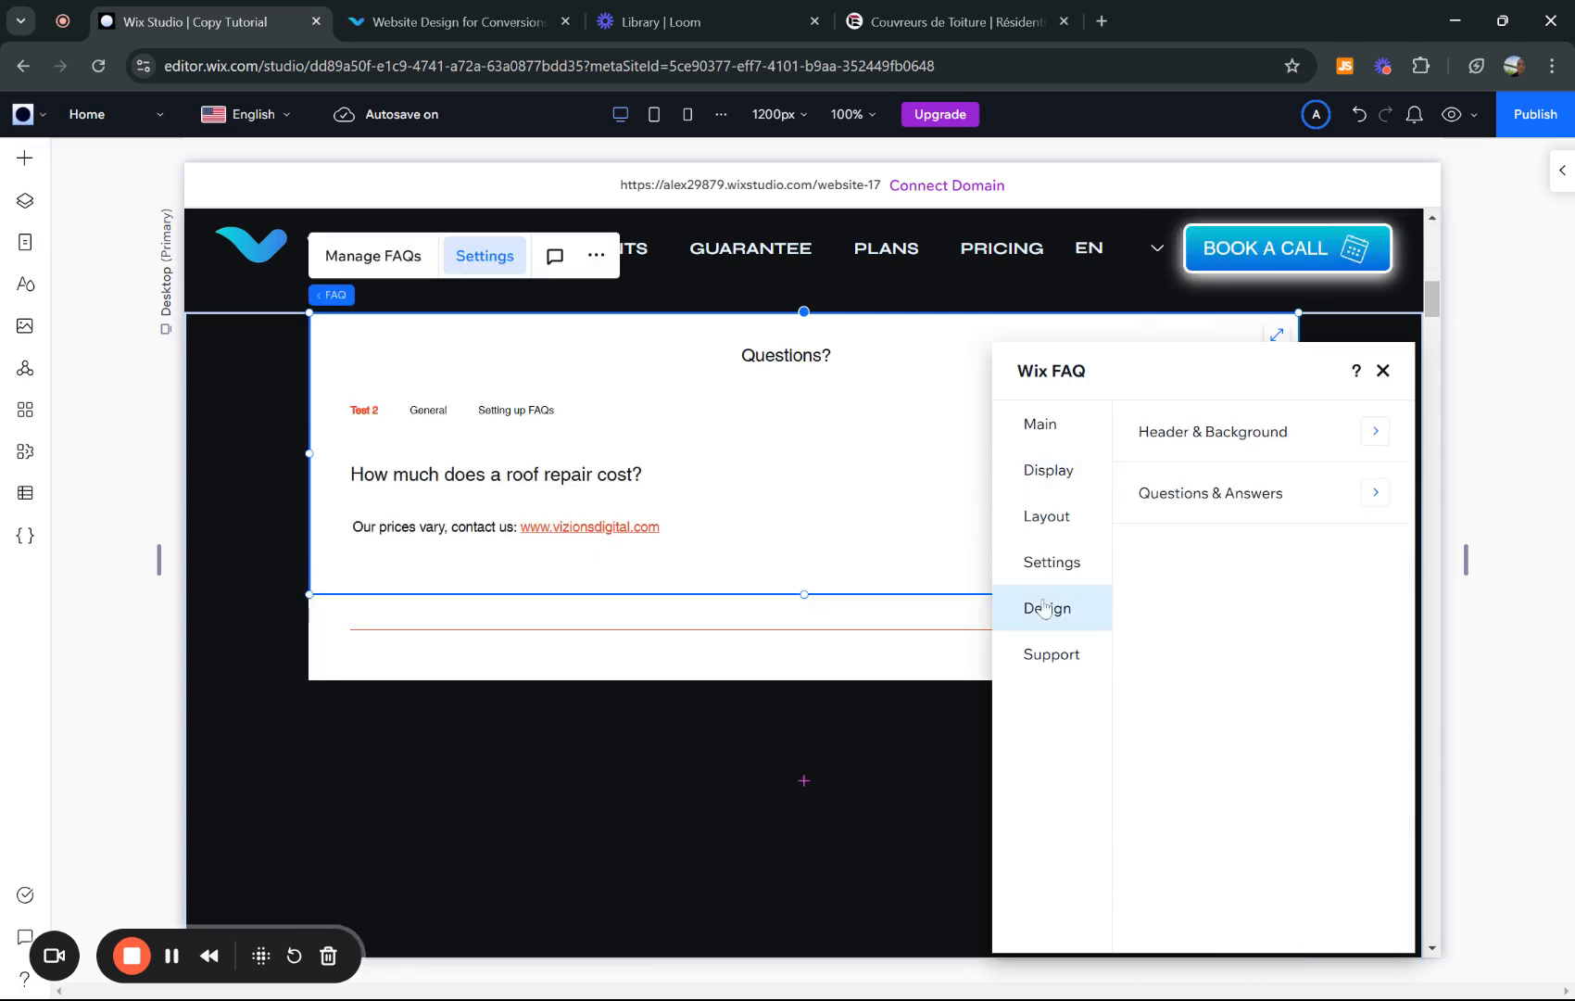
click(1238, 452)
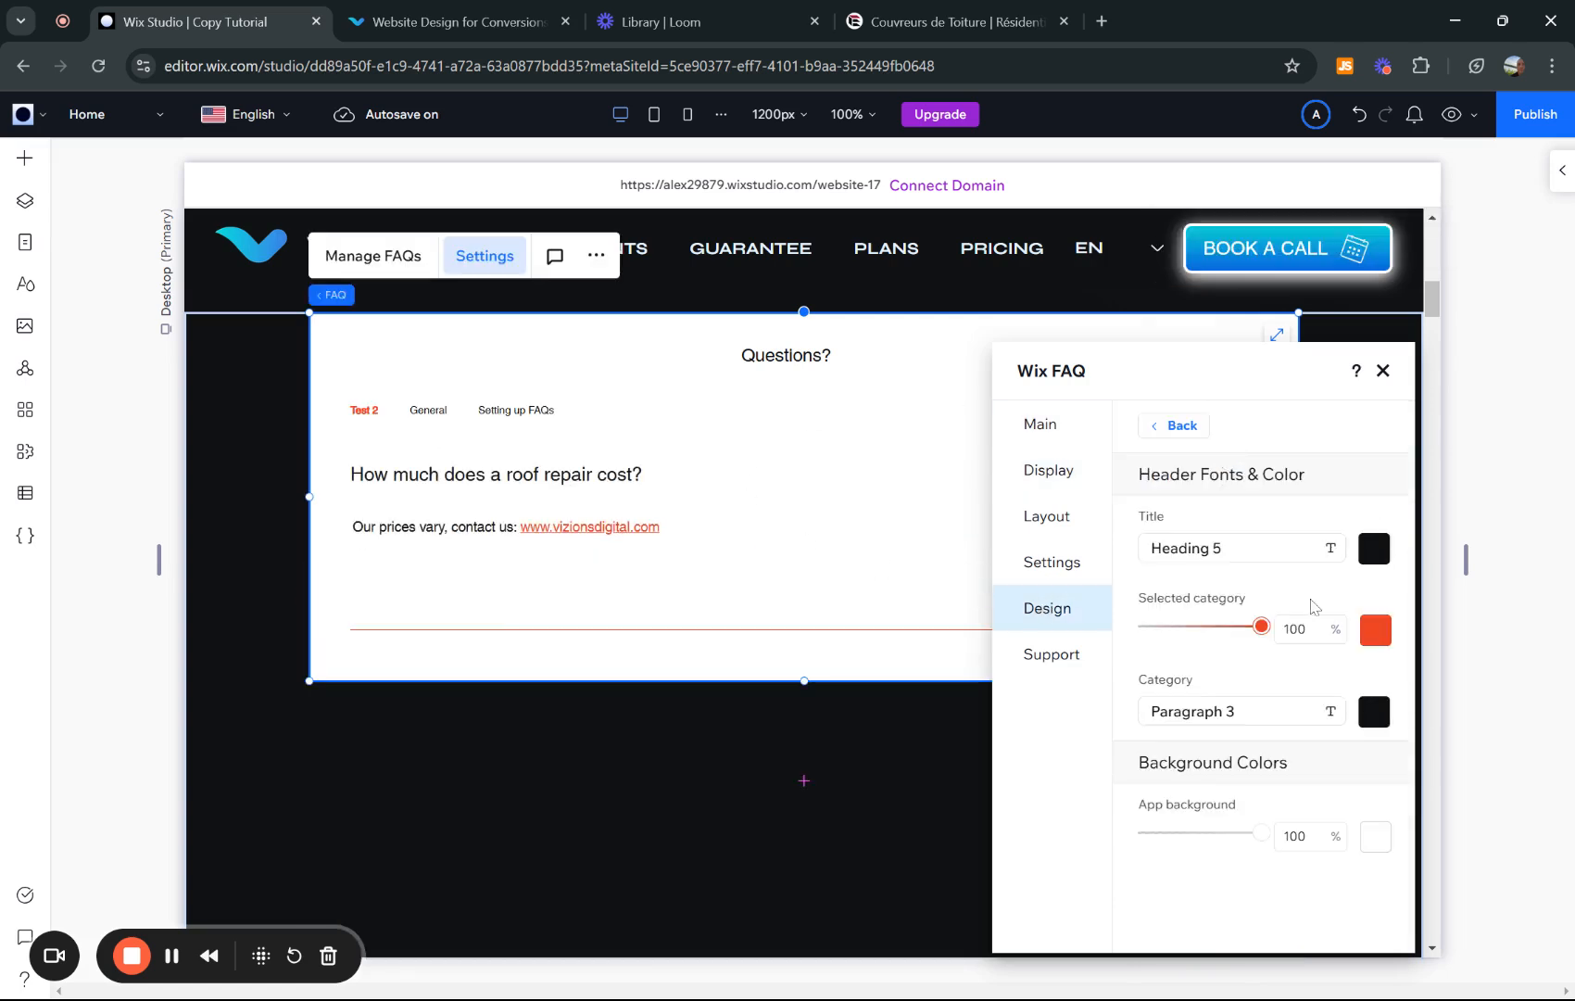
click(1377, 633)
click(1408, 661)
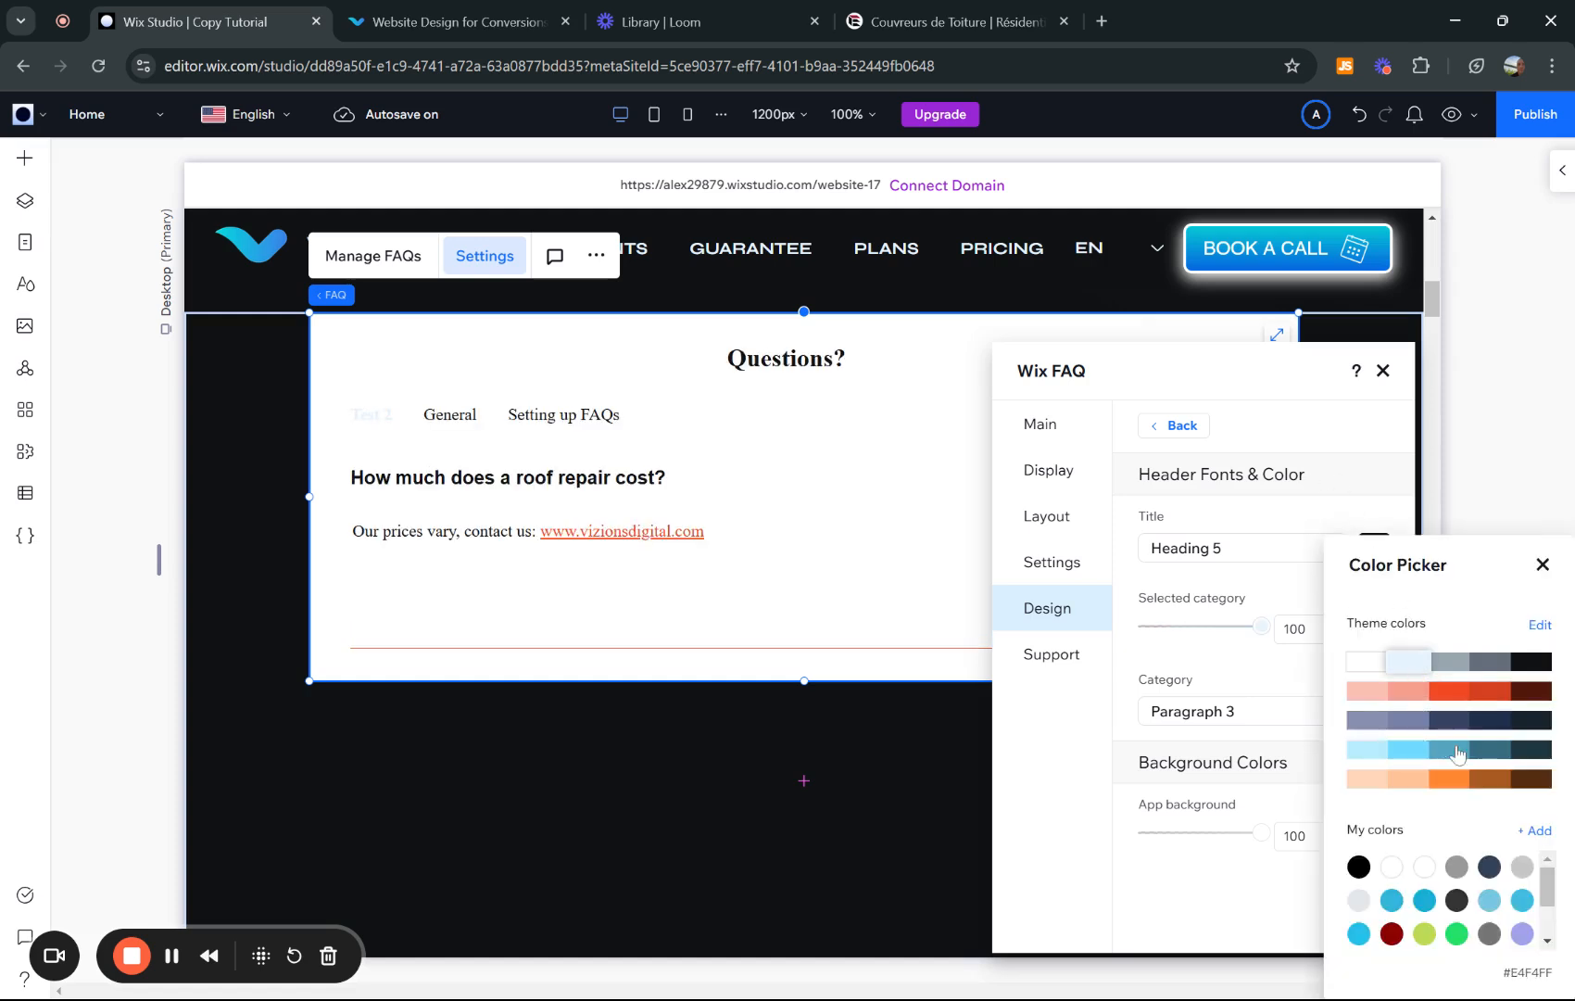
click(1488, 748)
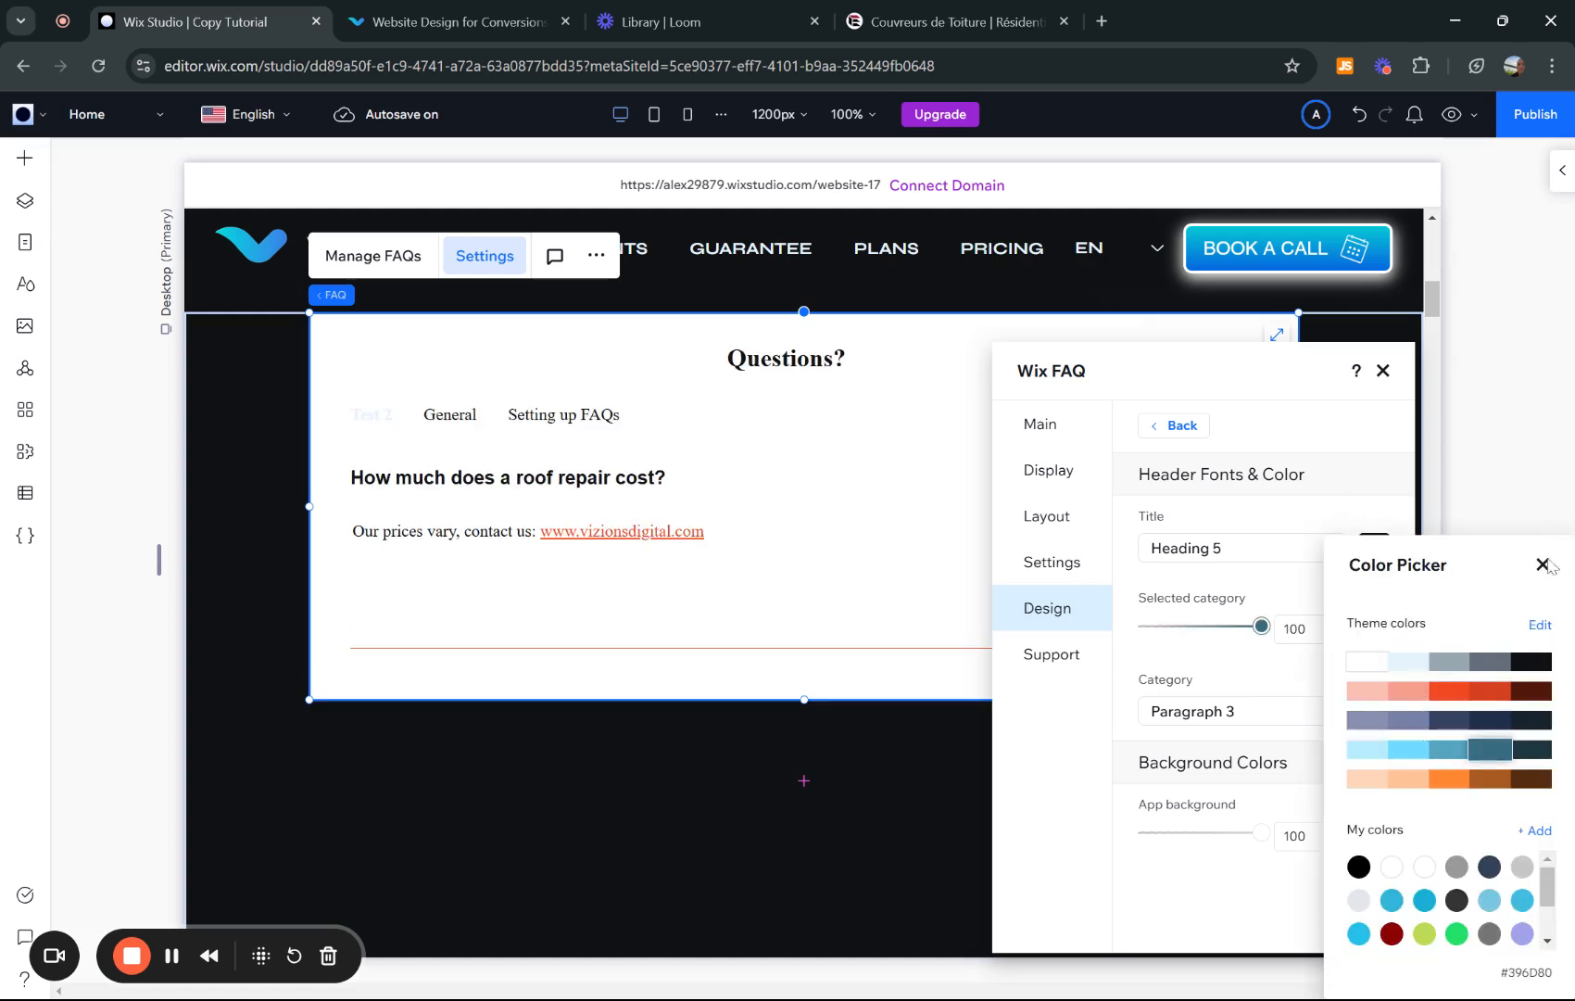
click(1040, 380)
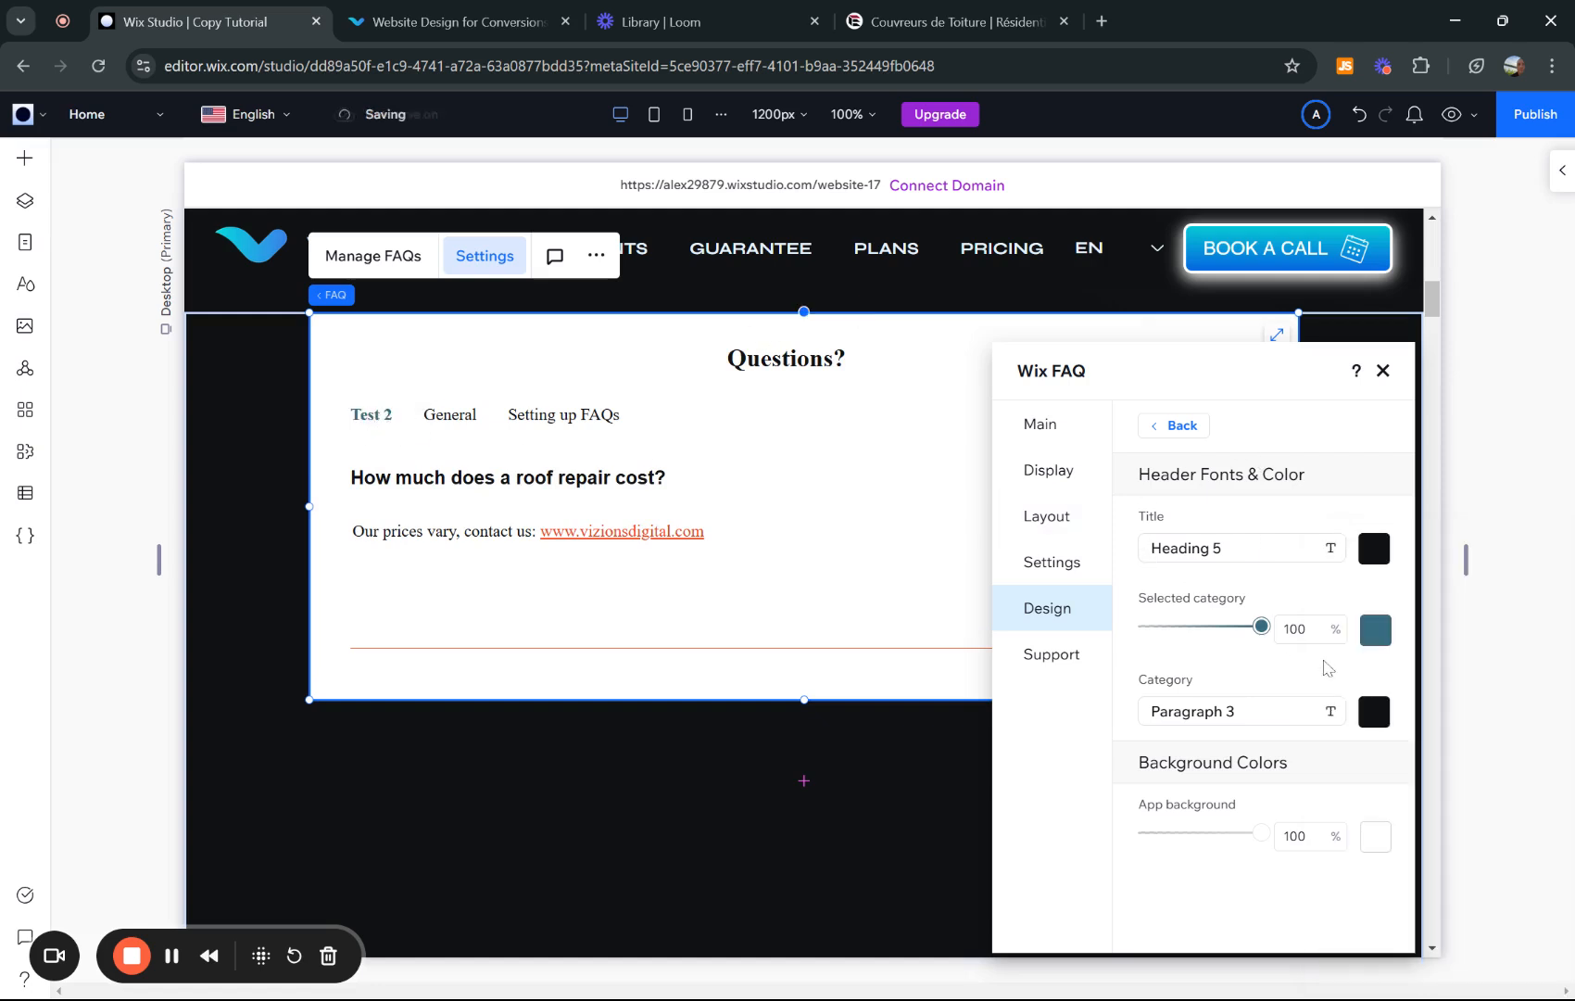
- Change the FAQ title font to Syne
click(1310, 554)
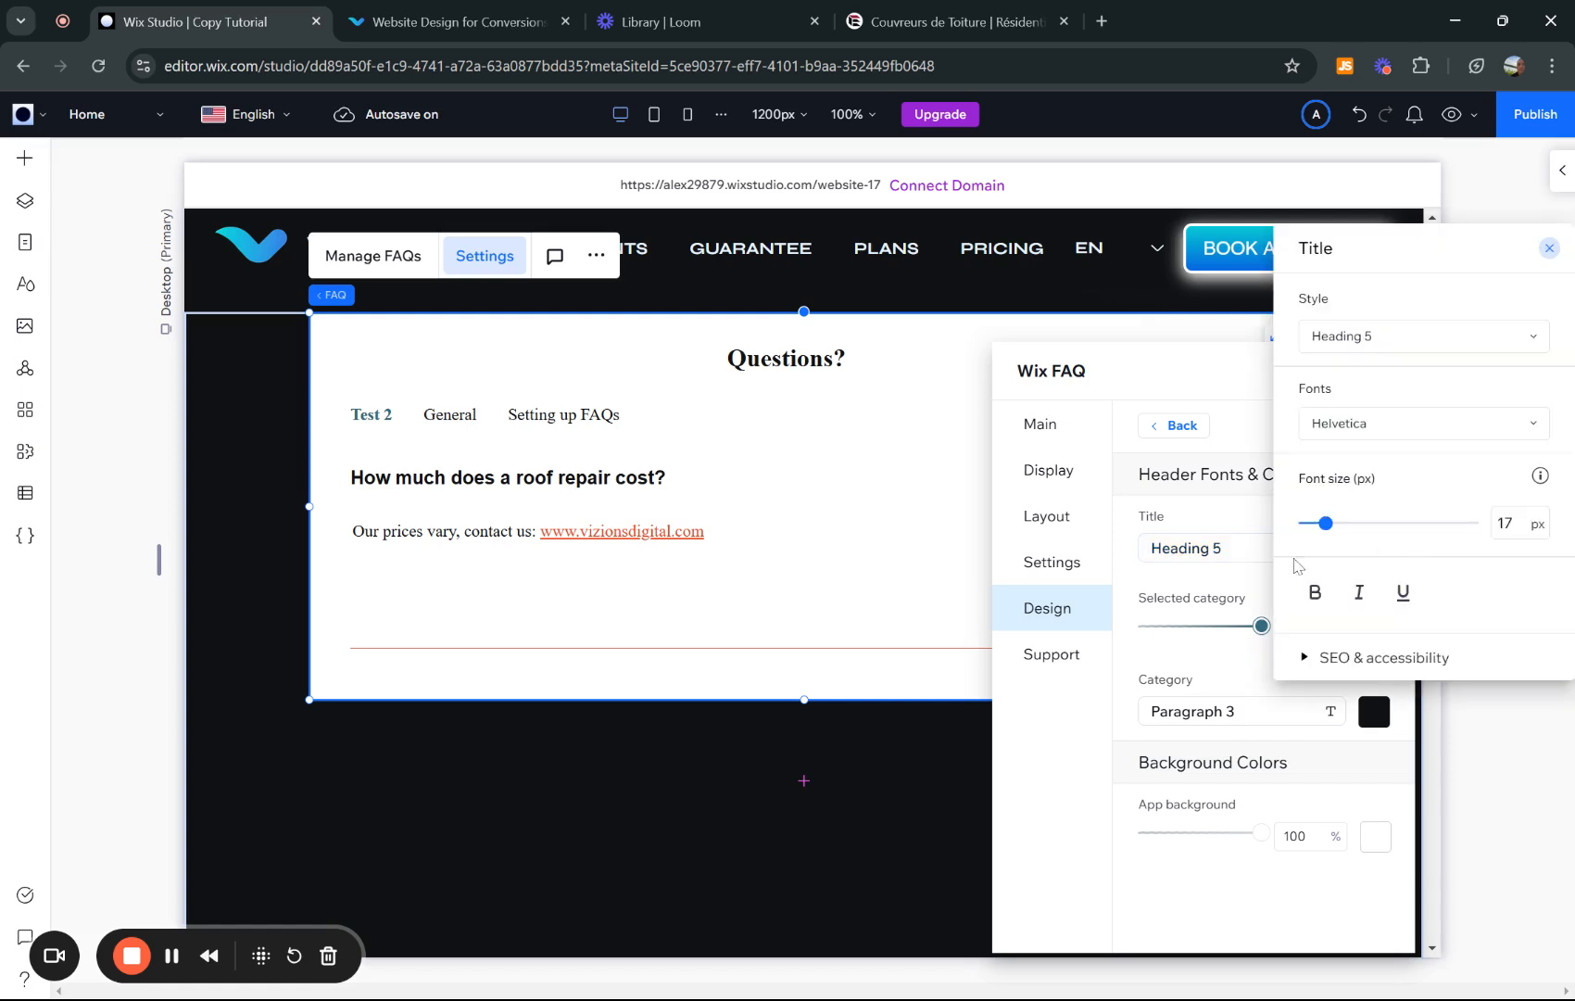
click(1371, 425)
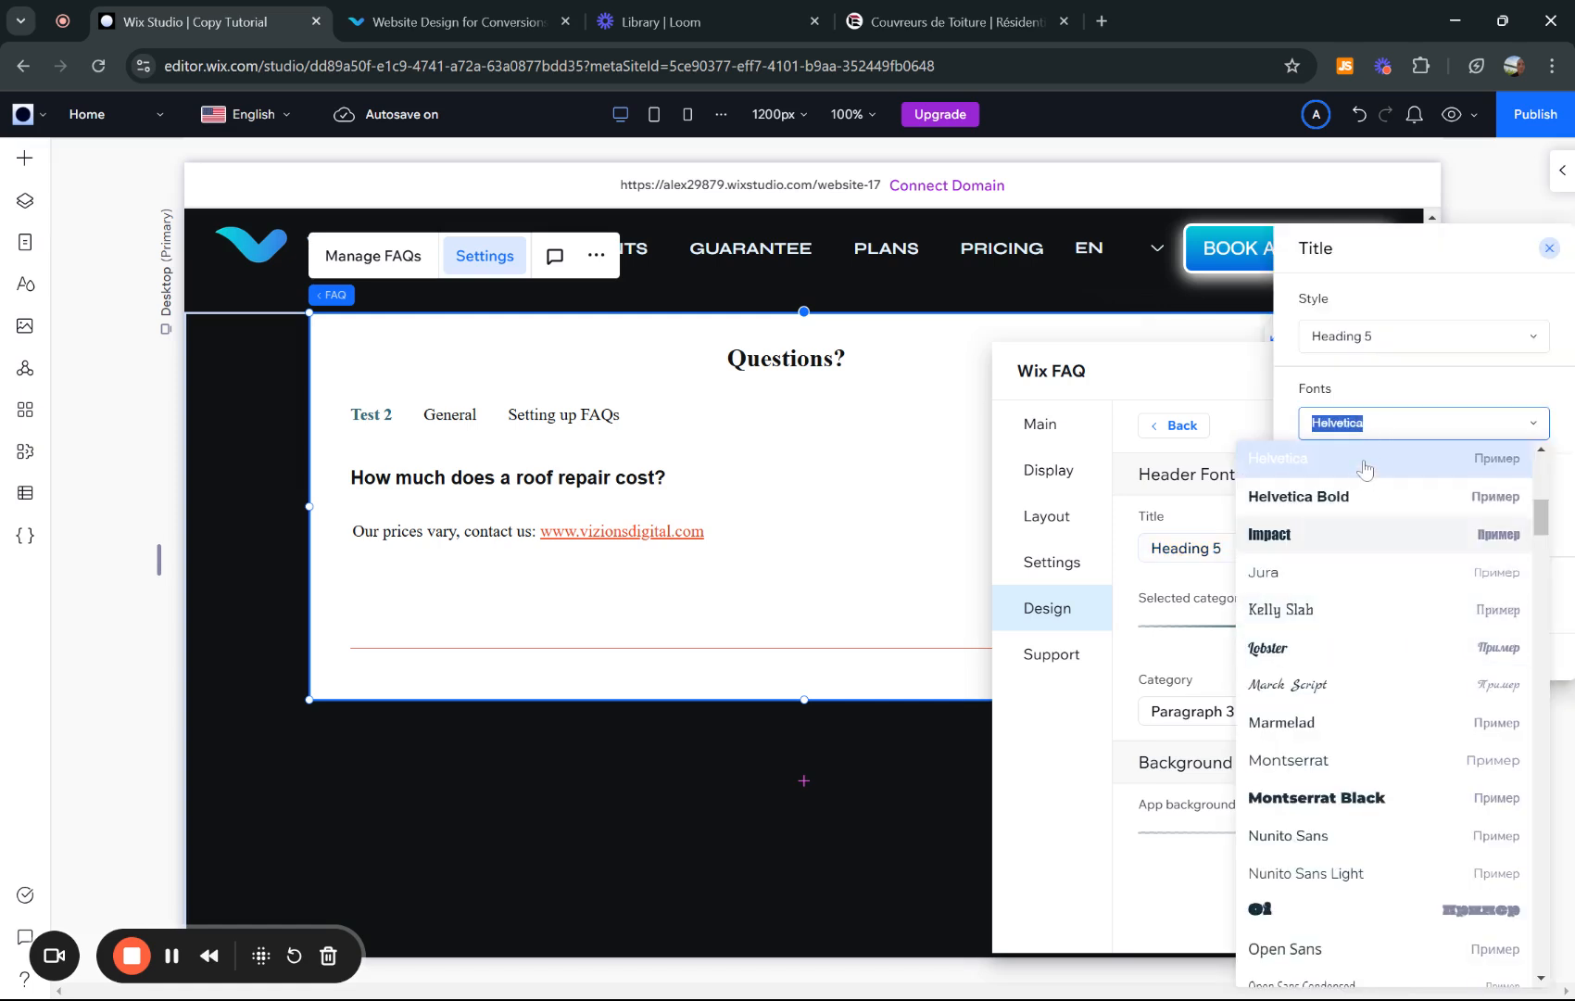
text(Sy)
click(1328, 472)
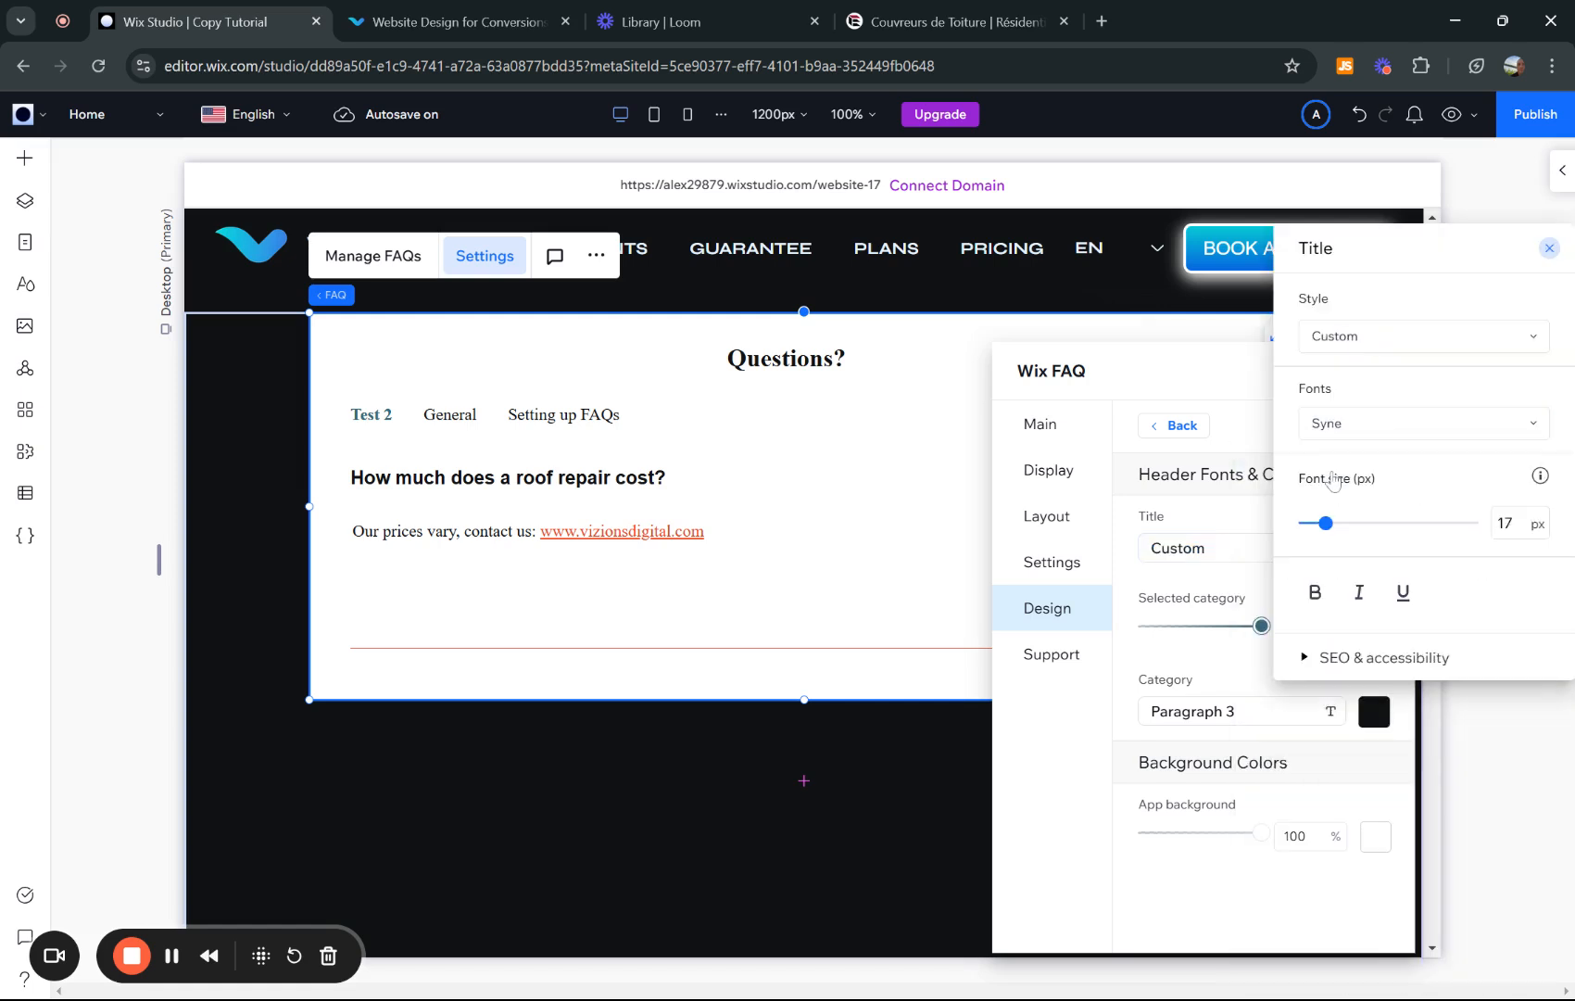
click(1226, 515)
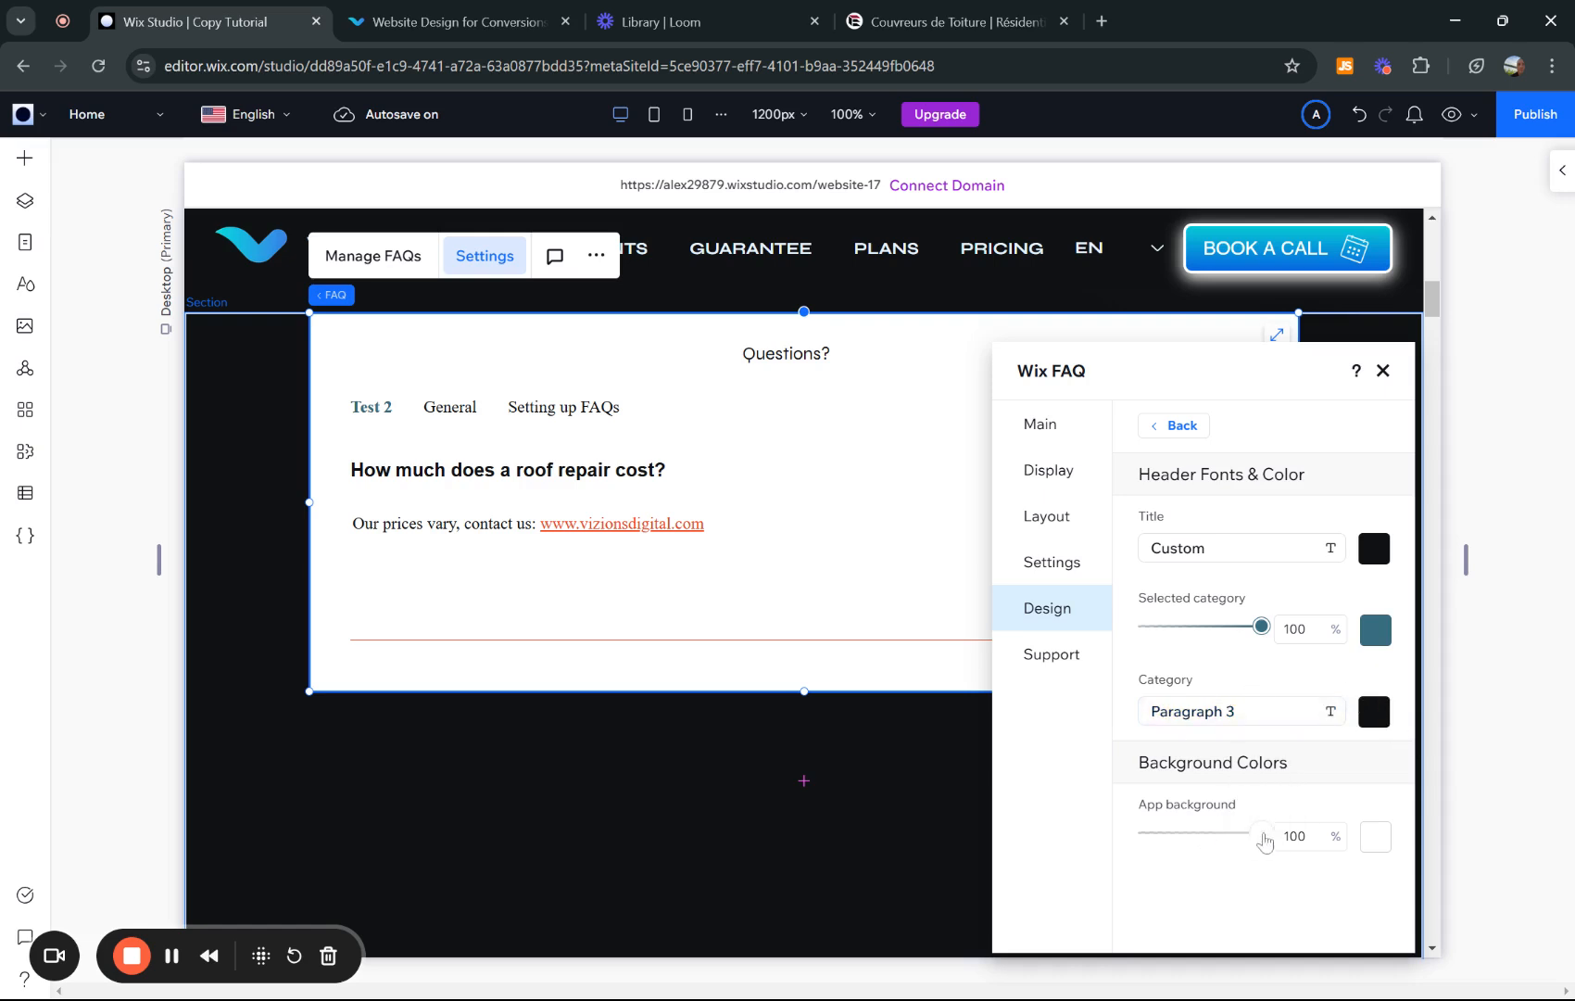
- Set the FAQ app background colour to white (#FFFFFF)
click(1376, 837)
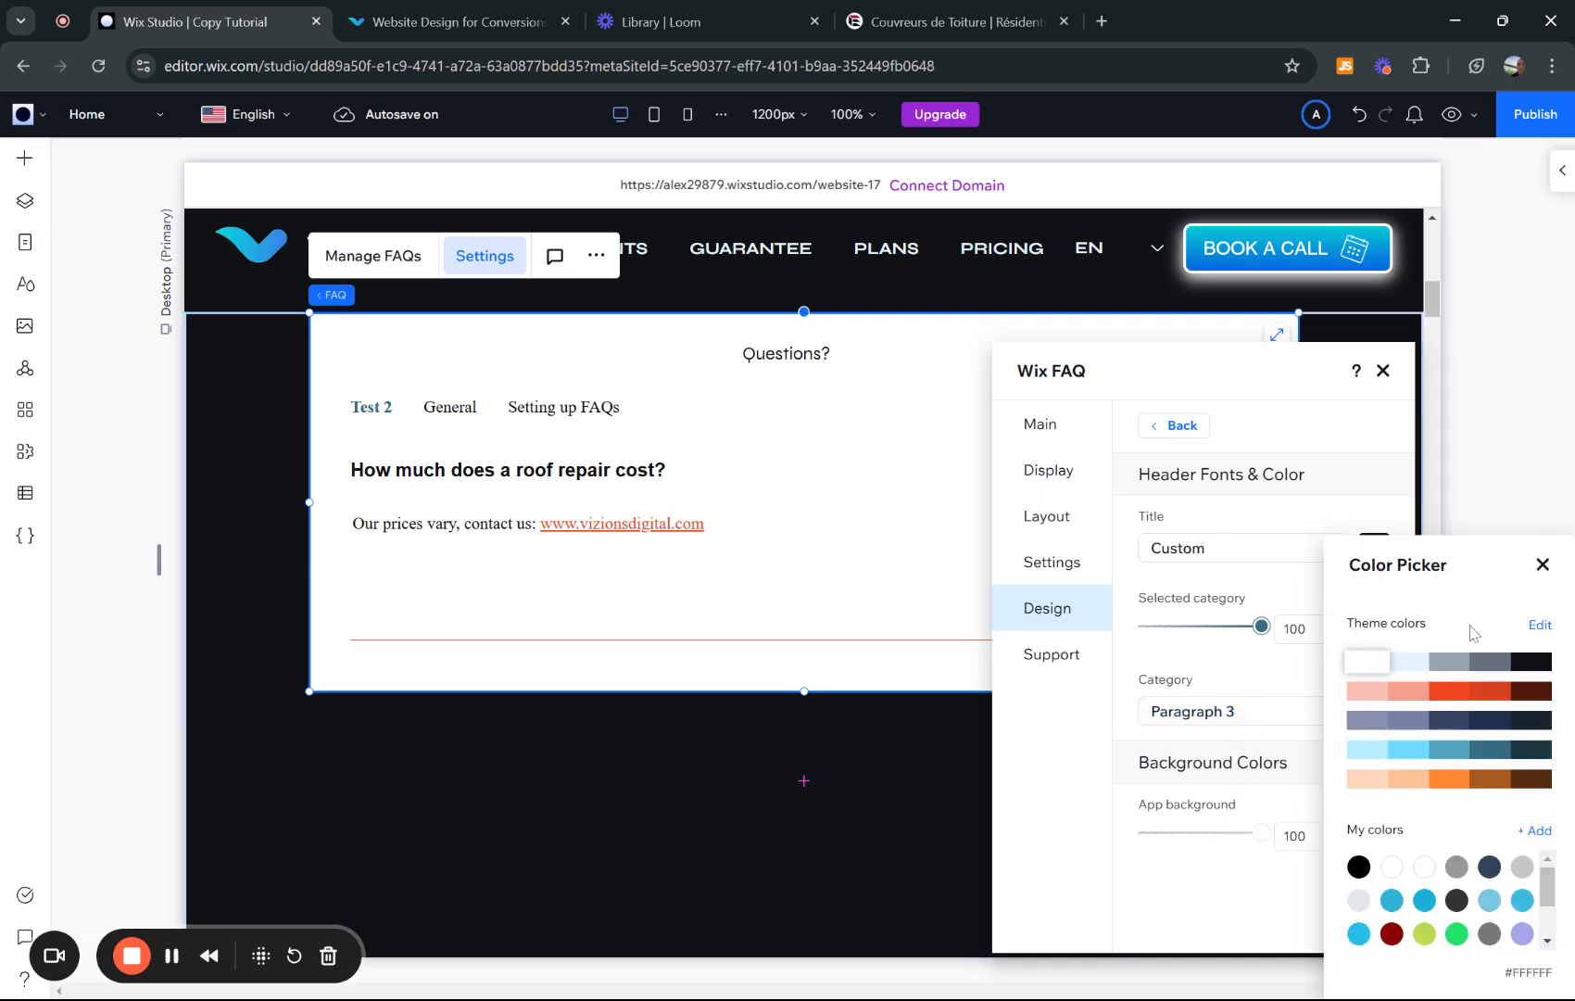
click(1404, 663)
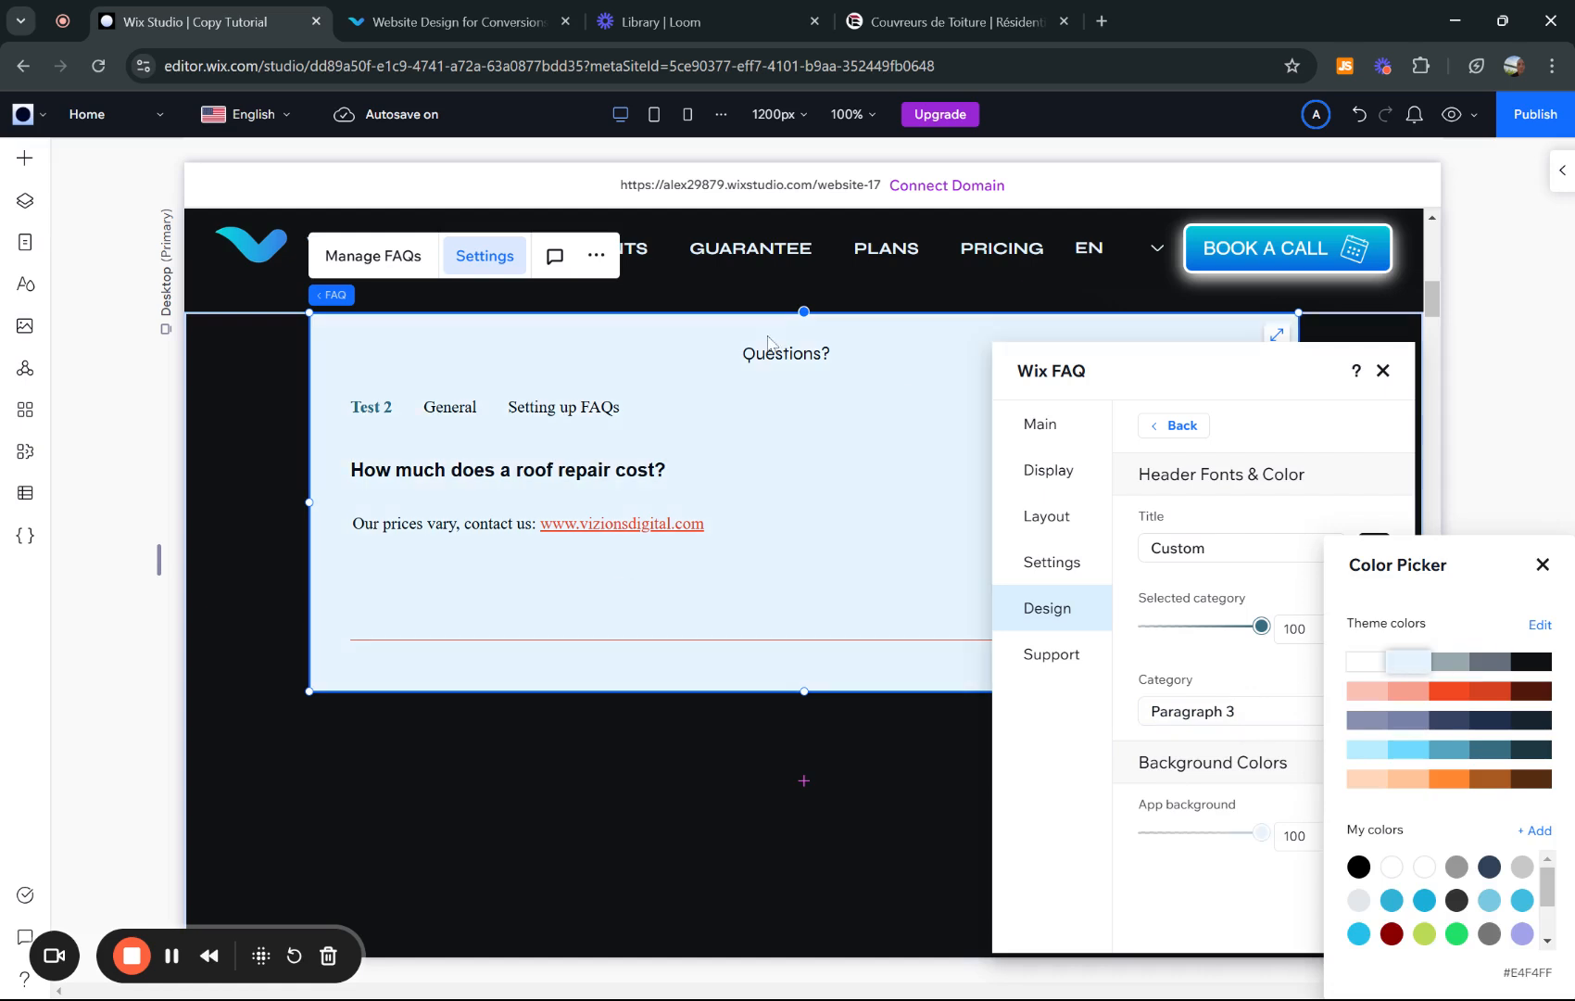
click(1366, 660)
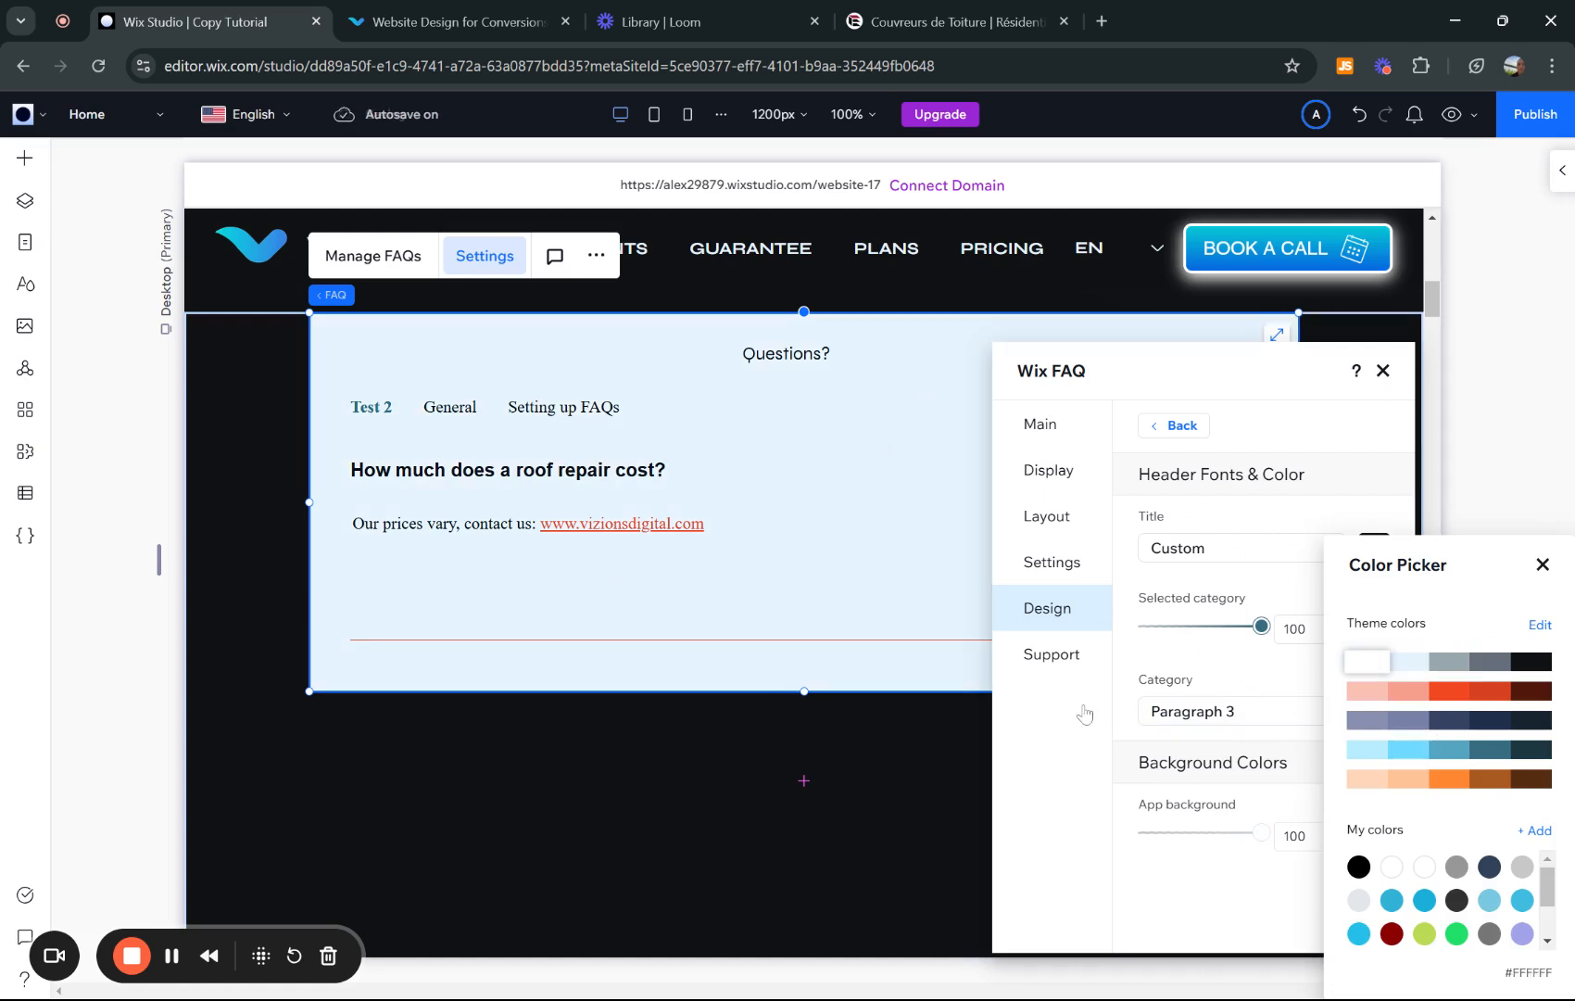
click(1530, 663)
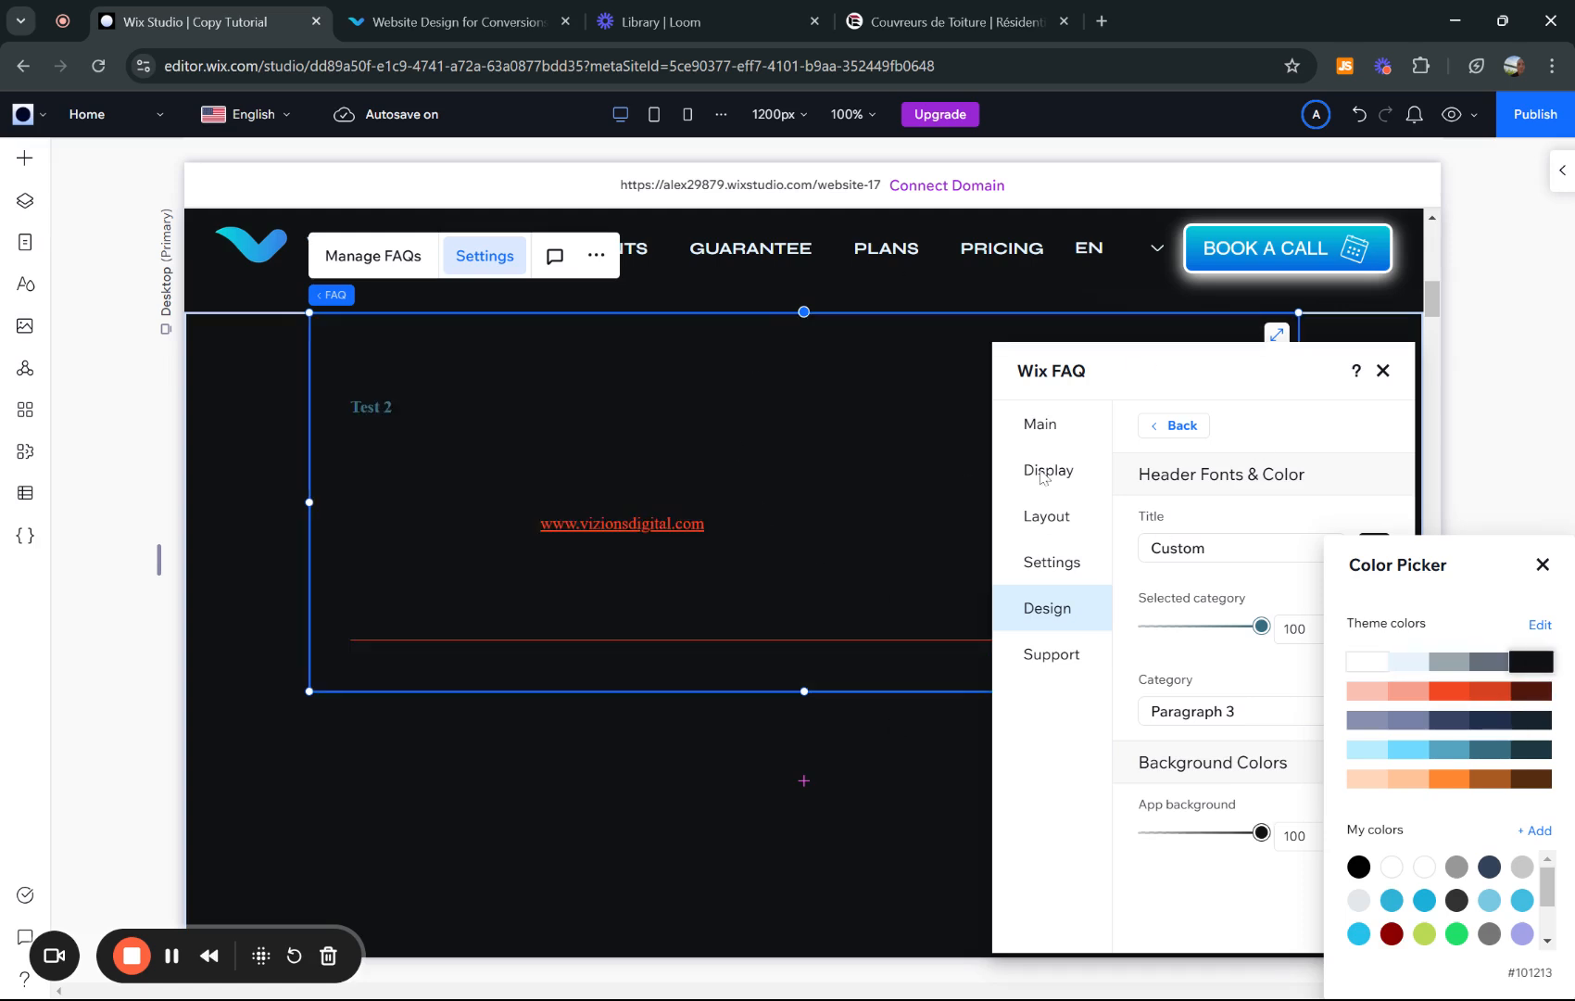
click(1366, 661)
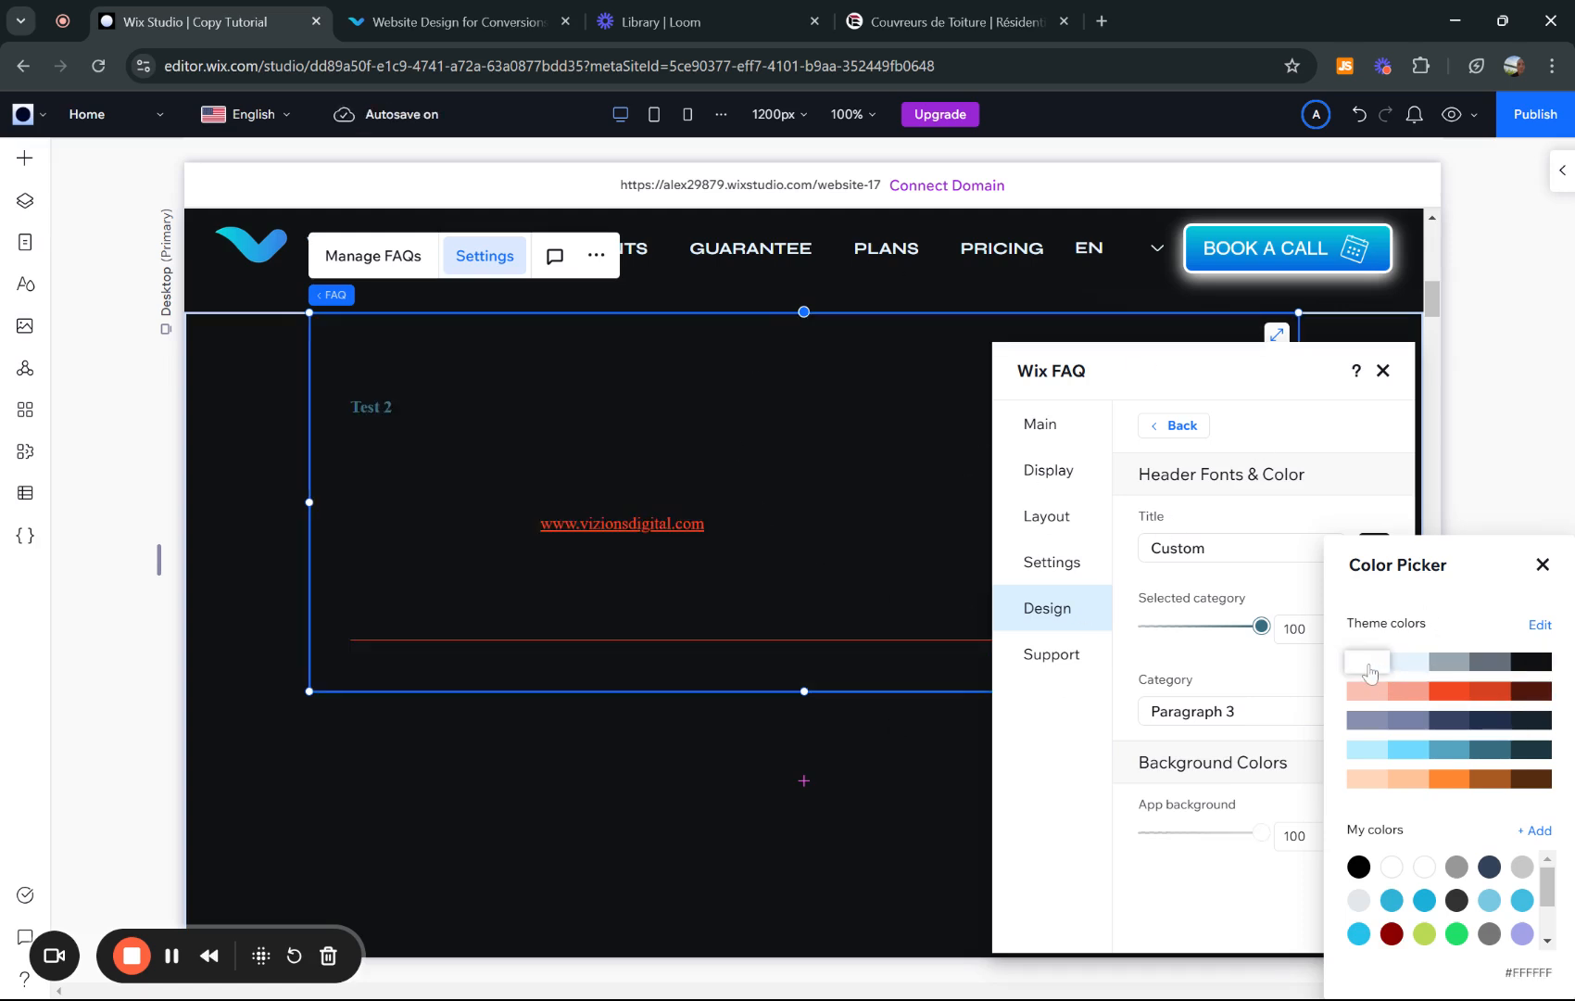
click(1078, 744)
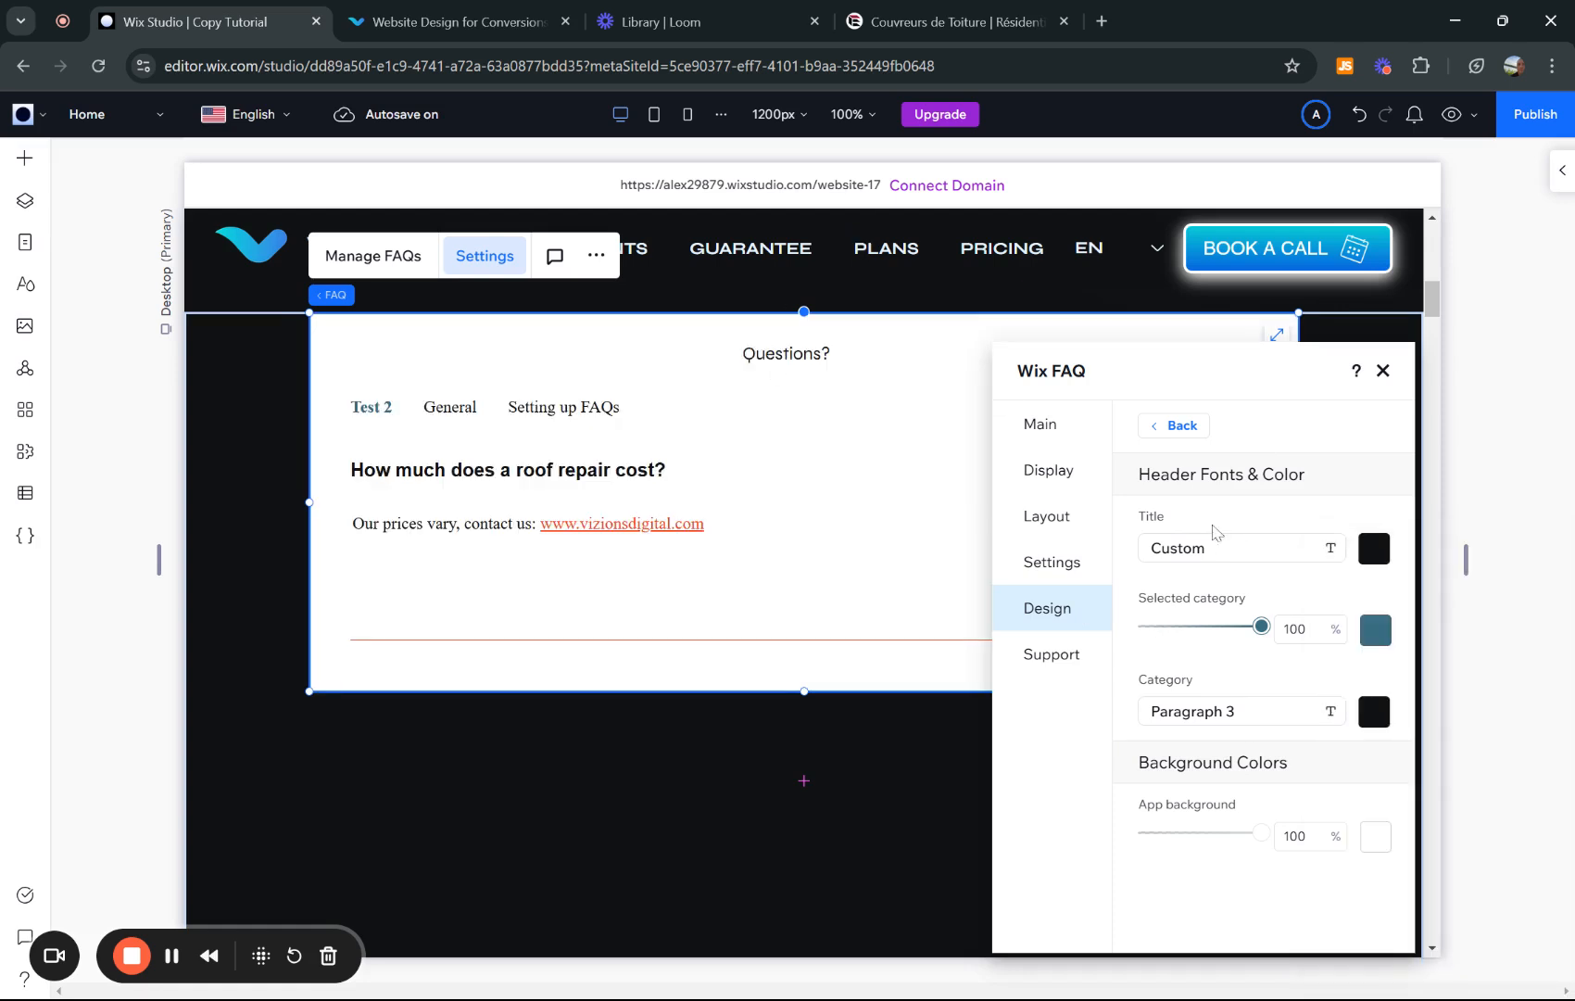
- In Questions & Answers, try the Plus expand icon, then keep the Arrow
click(1173, 426)
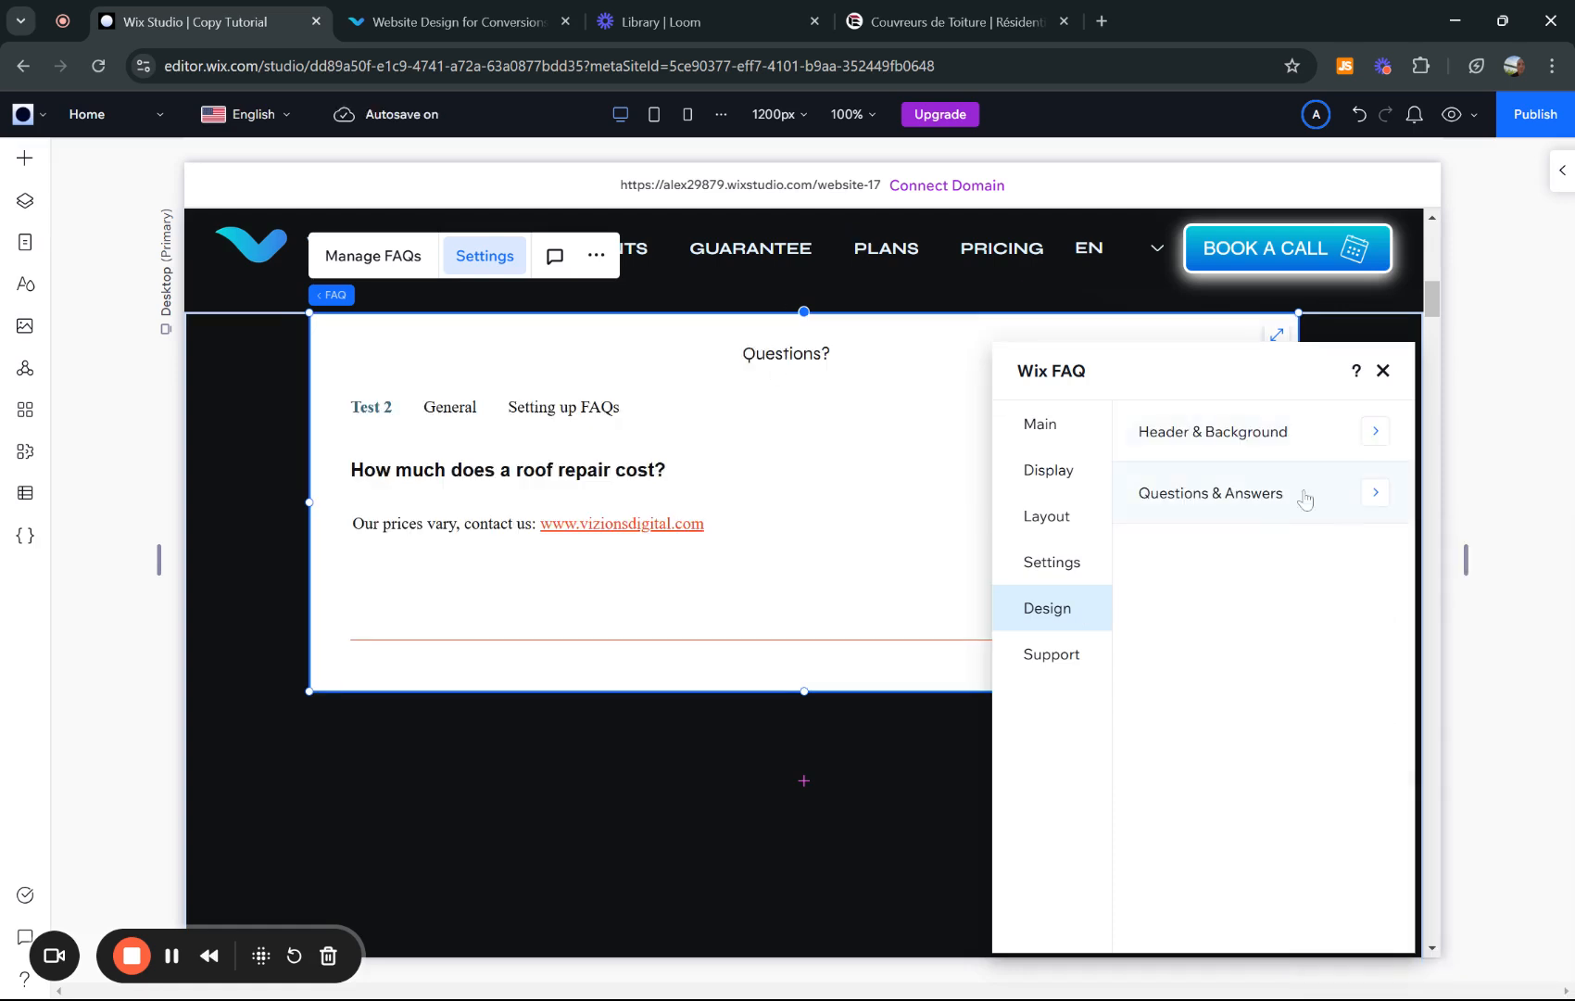
click(1278, 510)
scroll(1245, 562, down, 1)
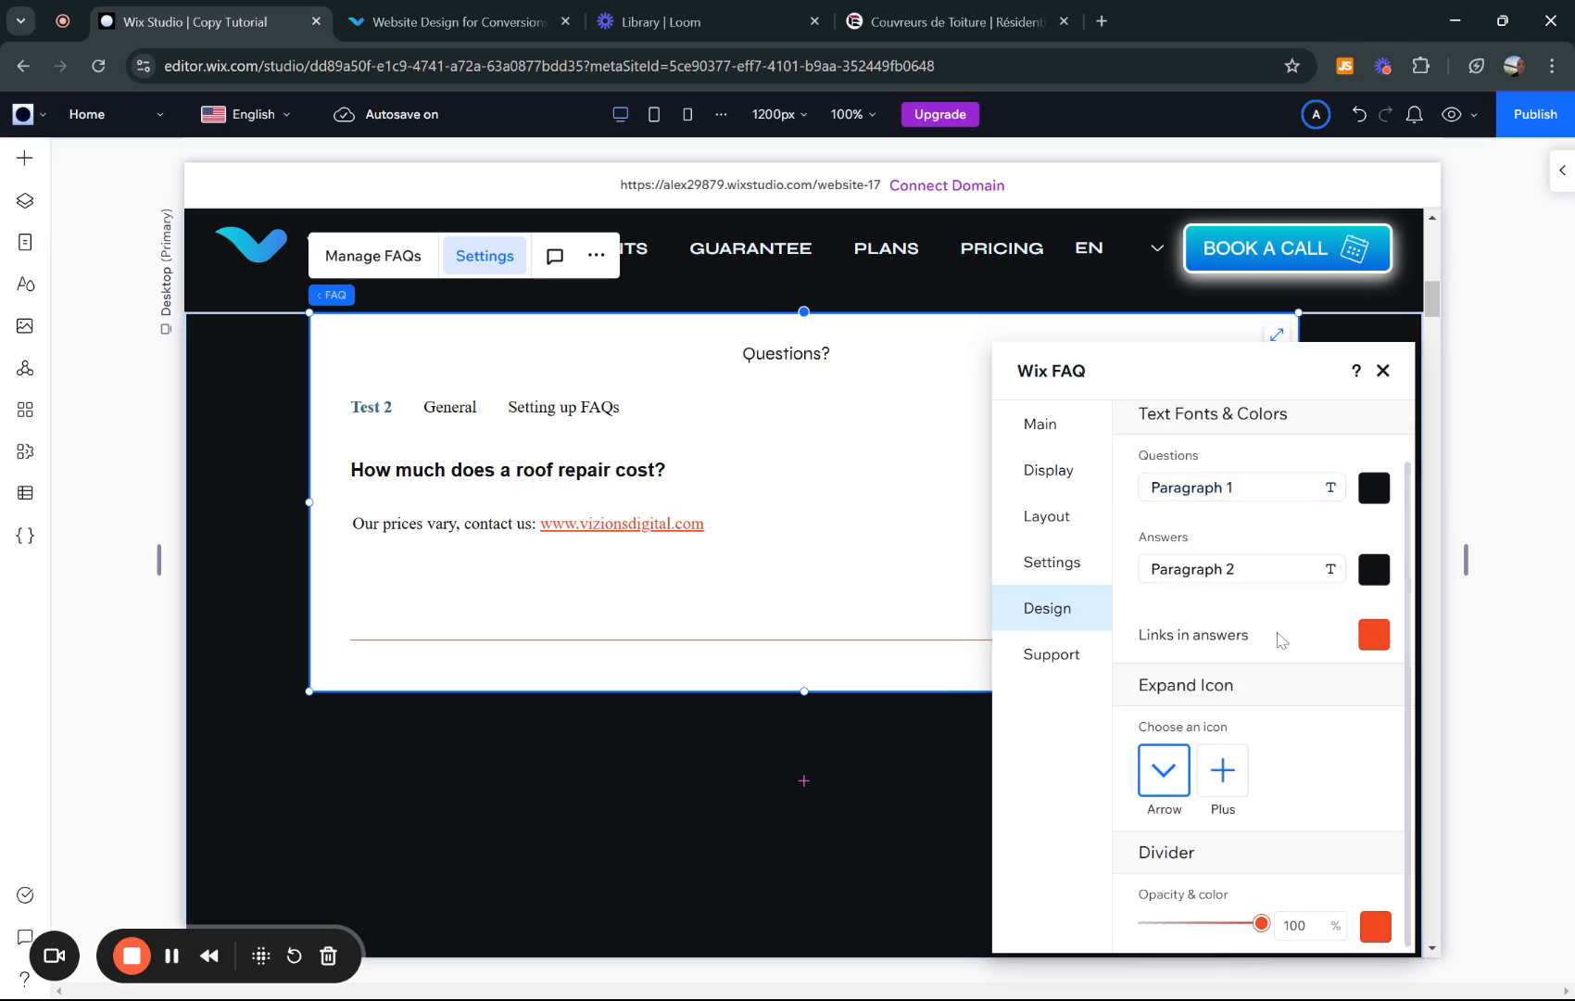
drag(1091, 363, 1086, 381)
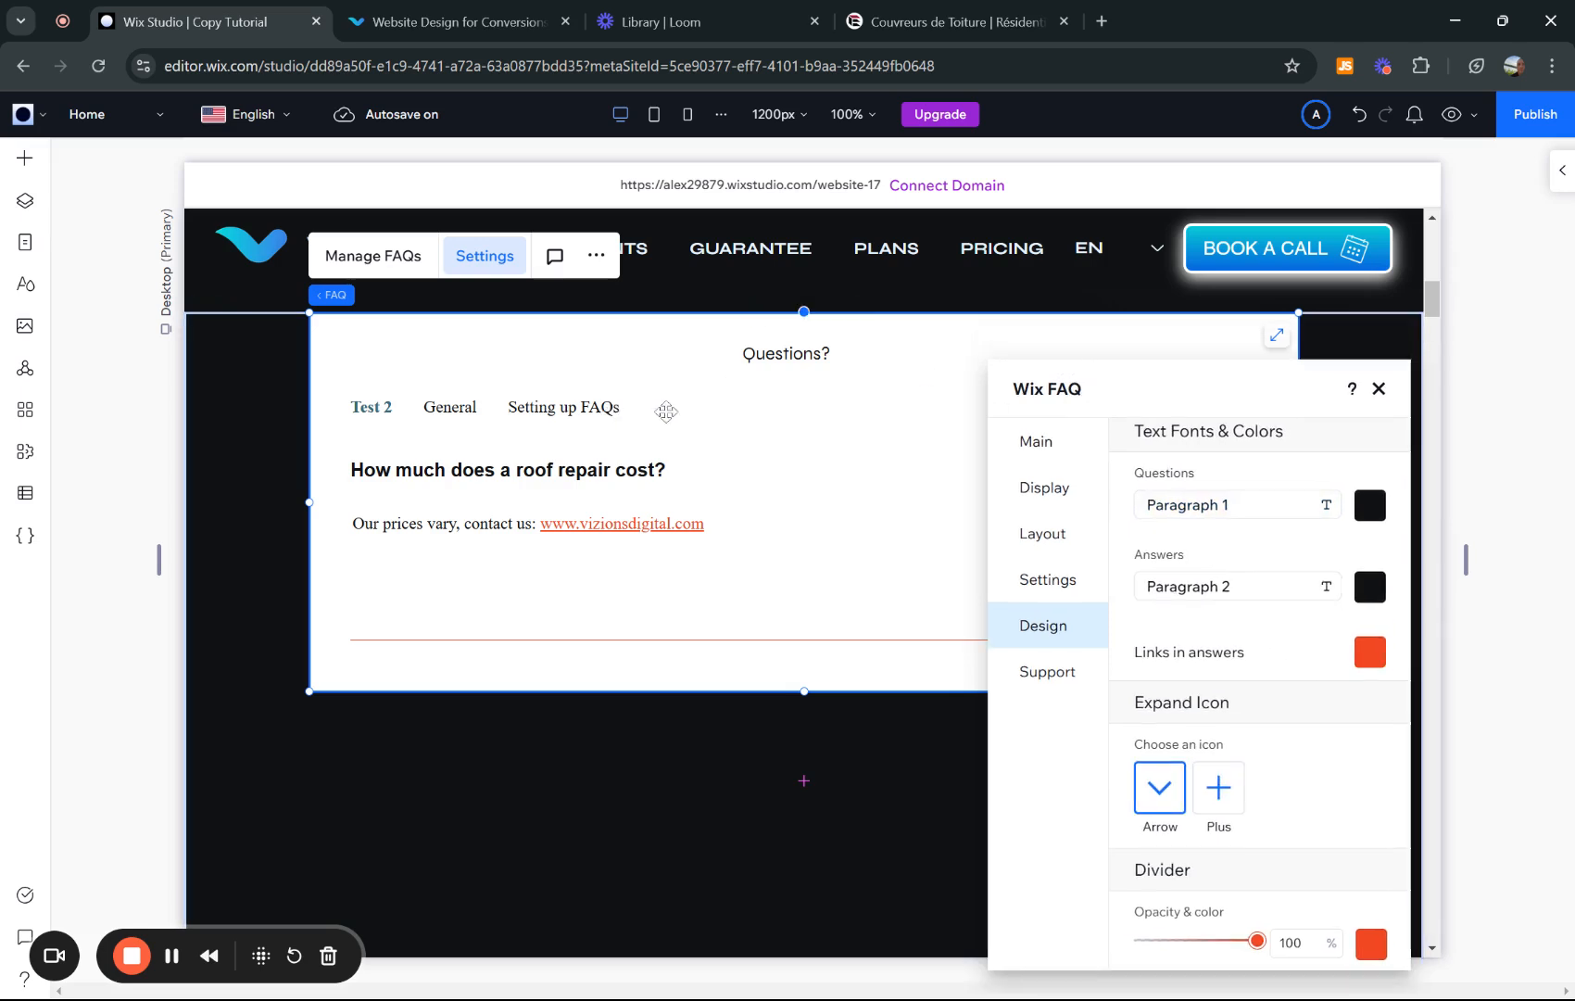
drag(1182, 370, 627, 396)
click(749, 802)
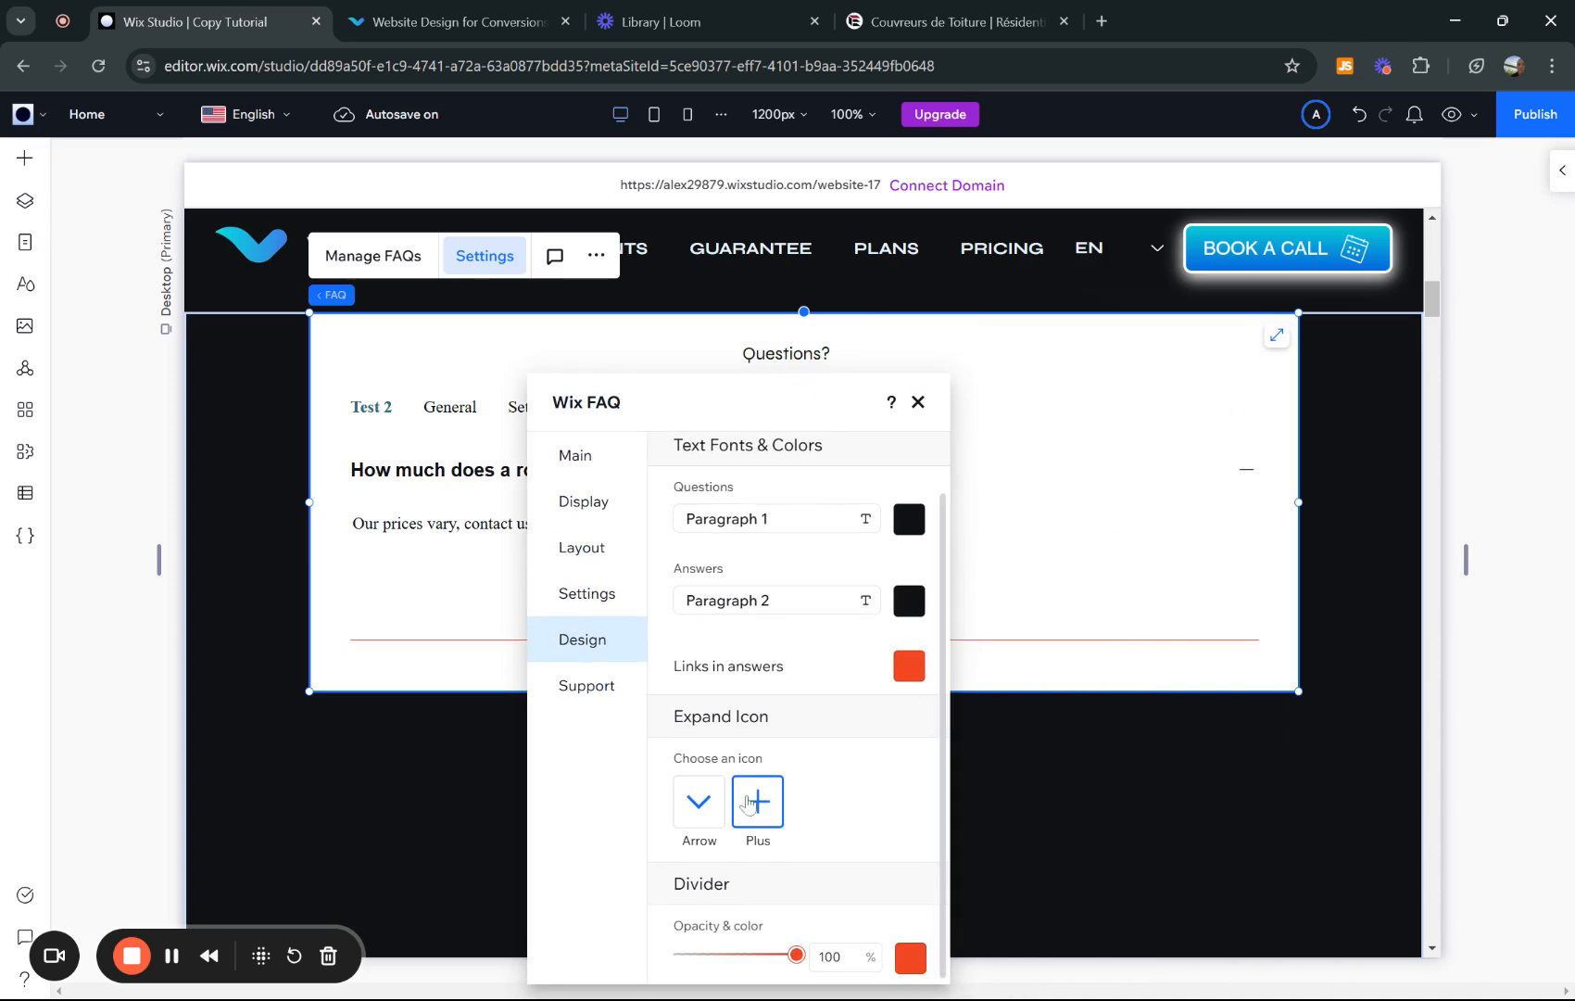
click(699, 802)
drag(815, 398, 1235, 355)
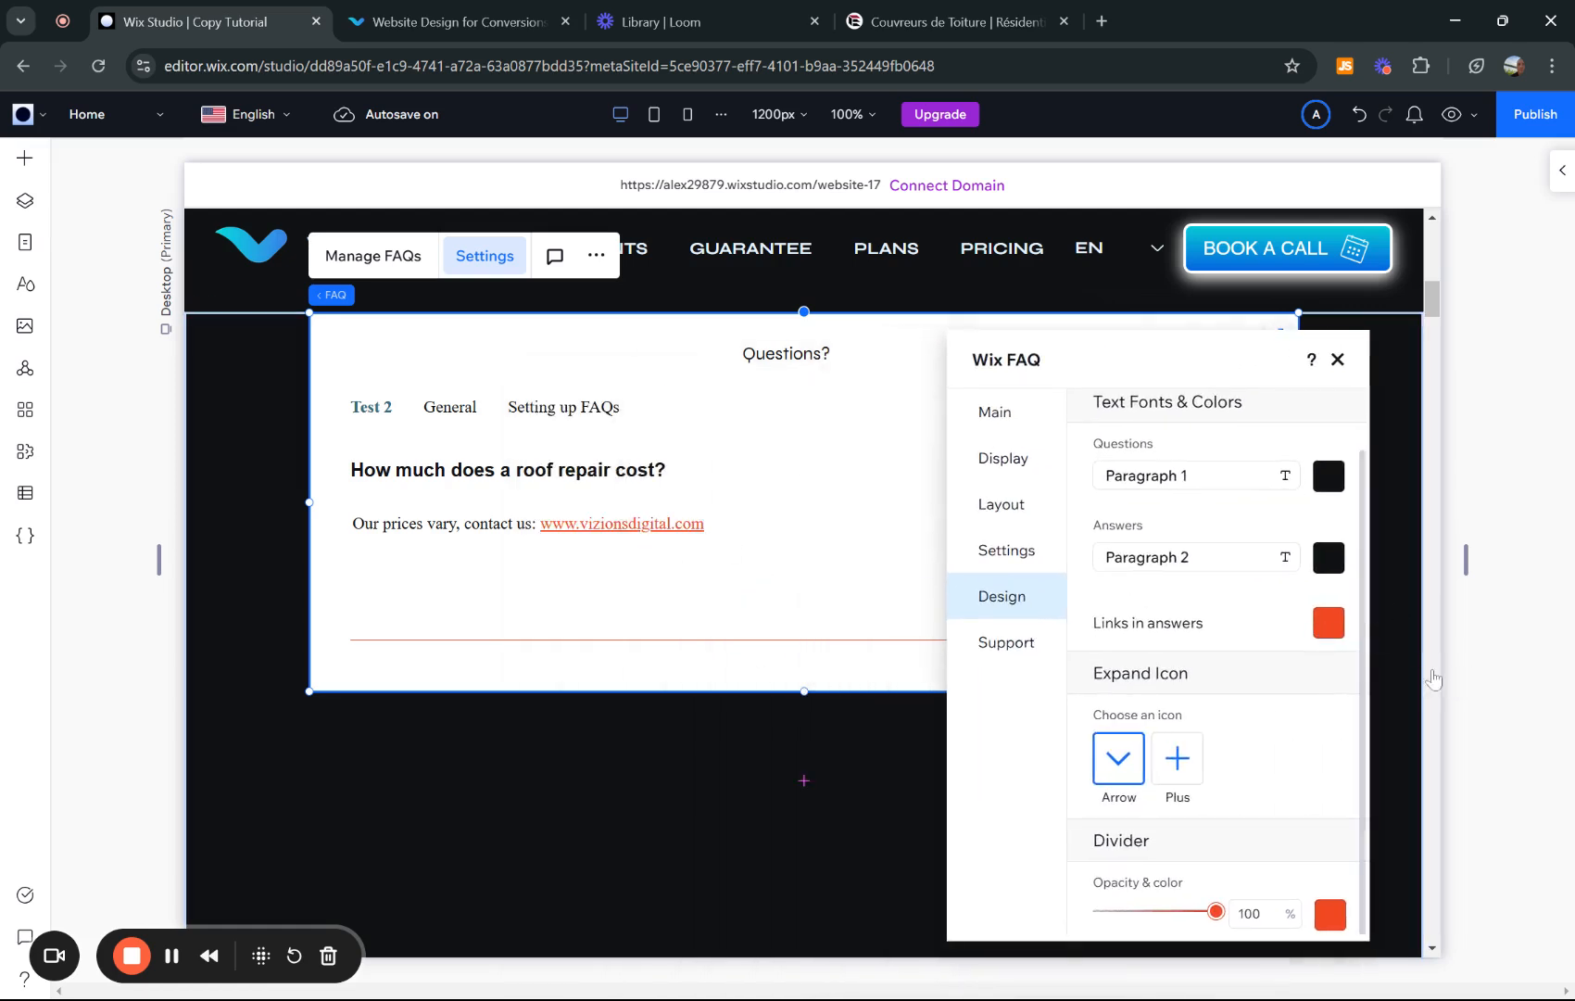
- Set the answer links and divider colour to medium blue #55A4BF
click(1328, 623)
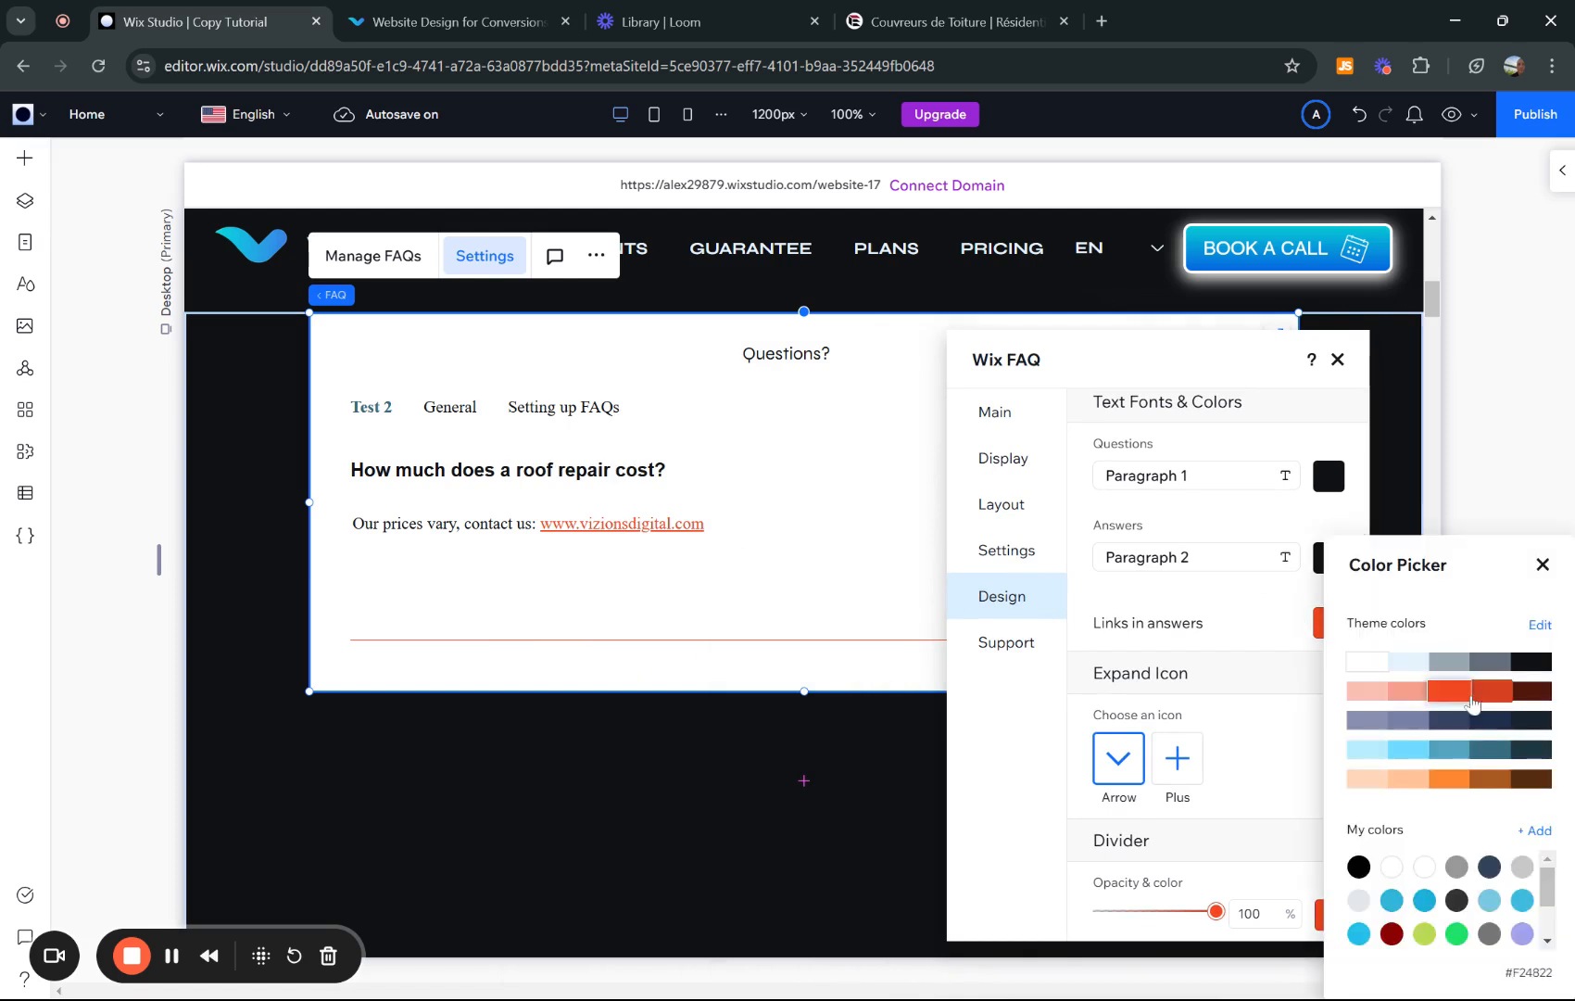
click(1401, 758)
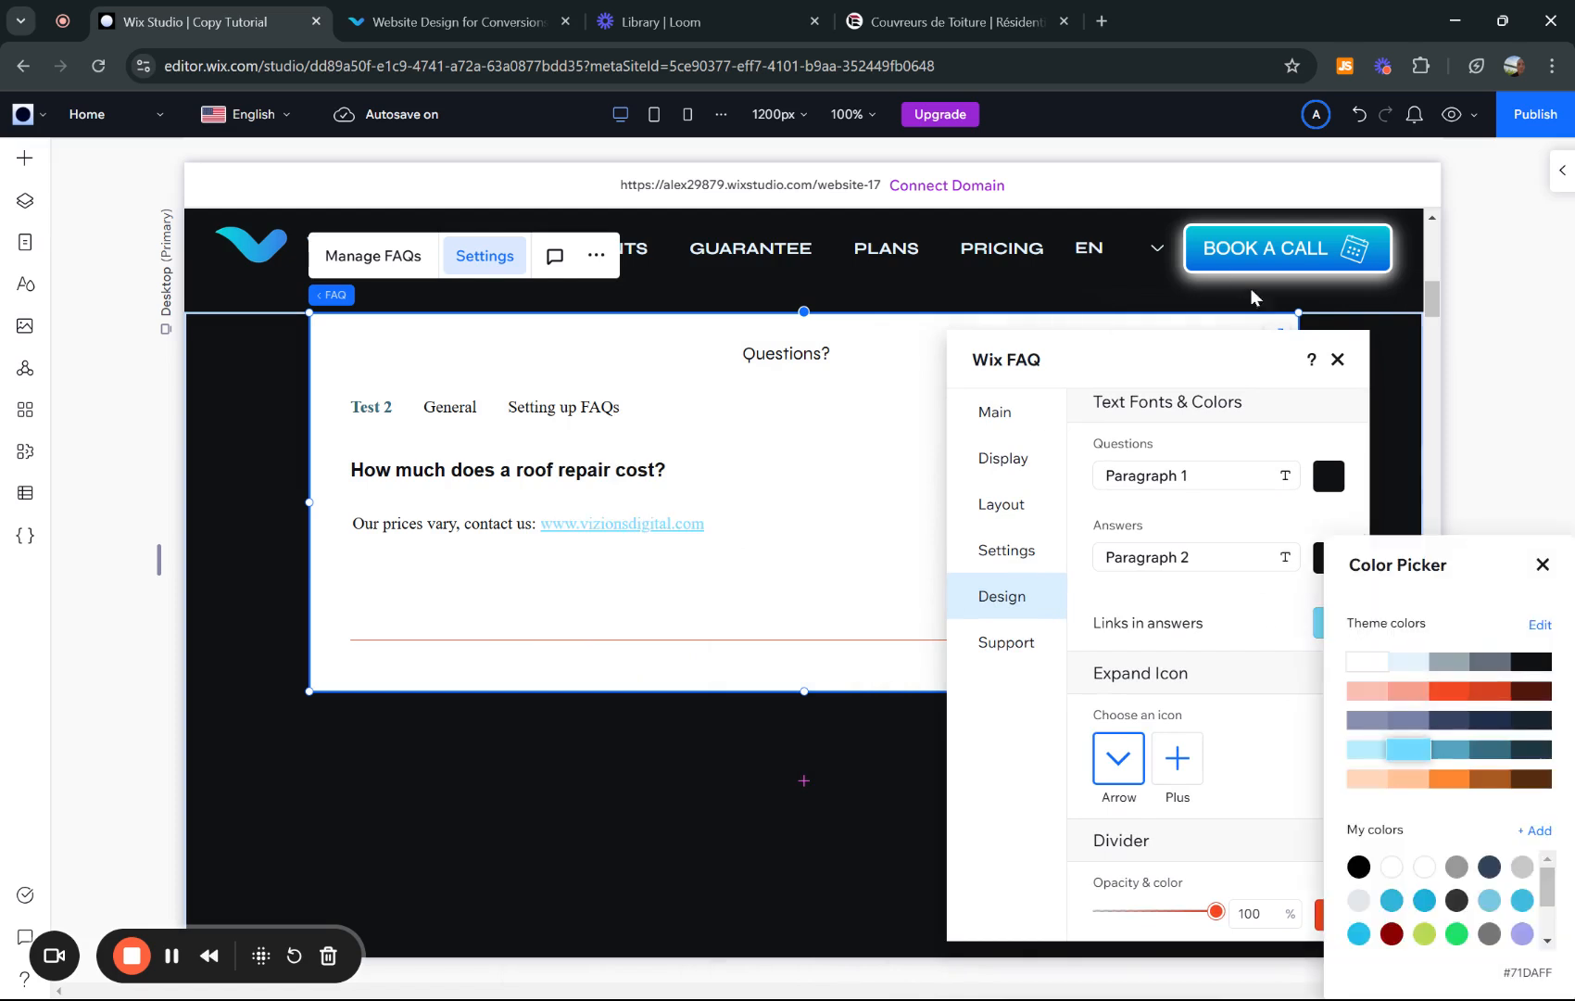
click(1450, 749)
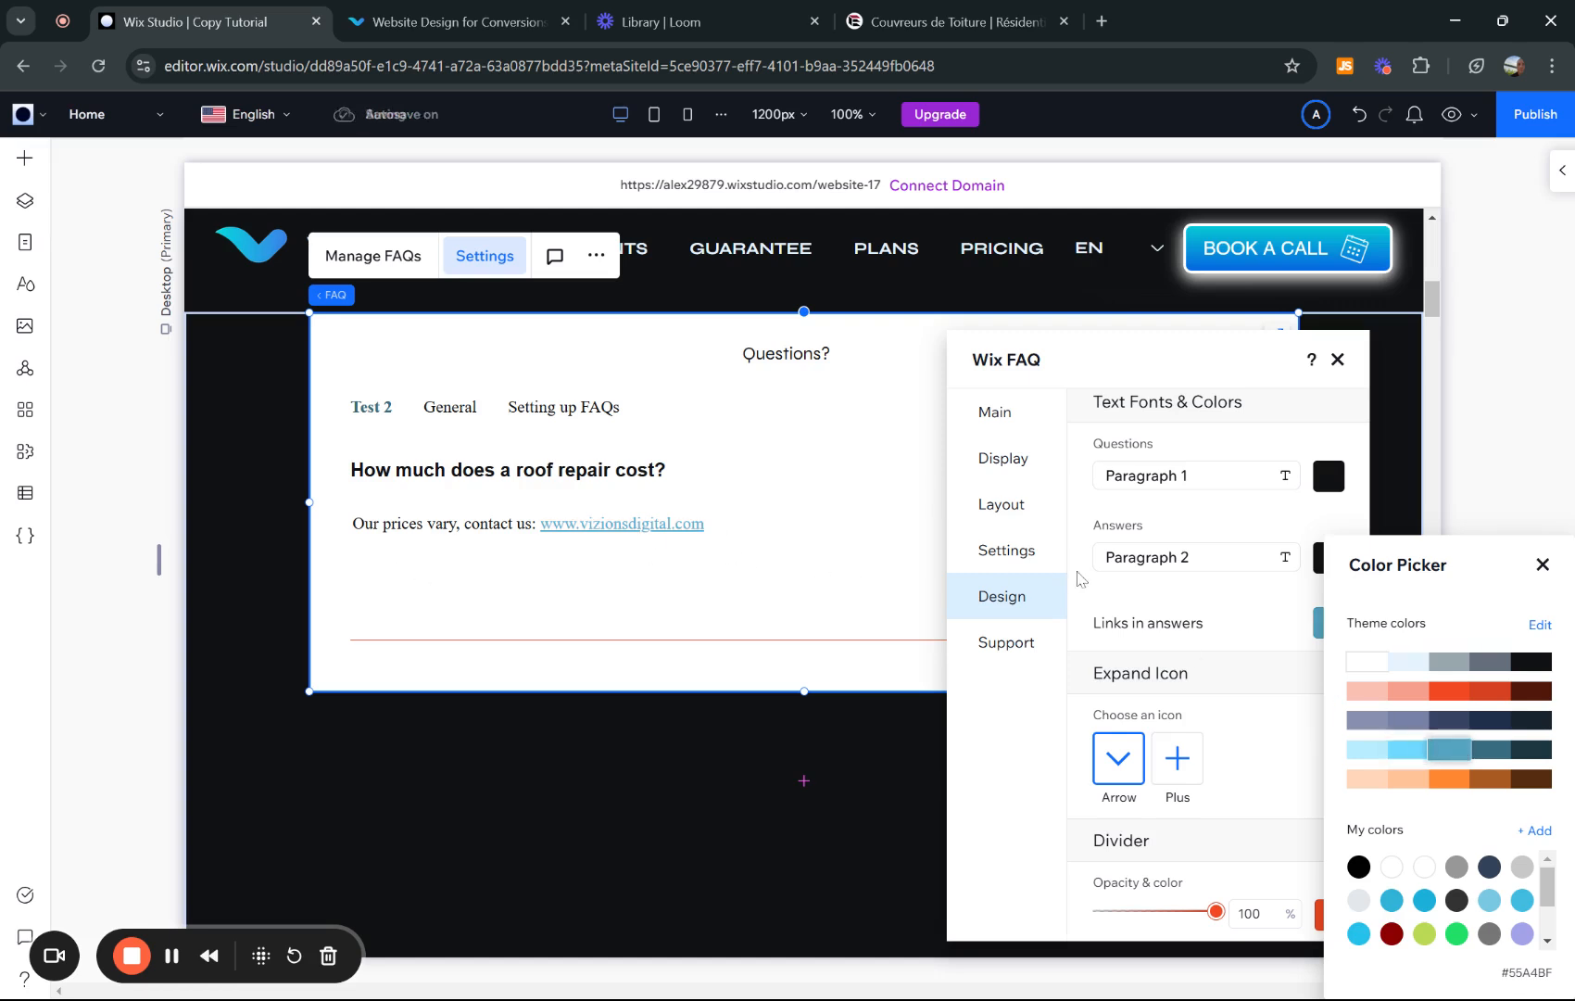
click(1257, 607)
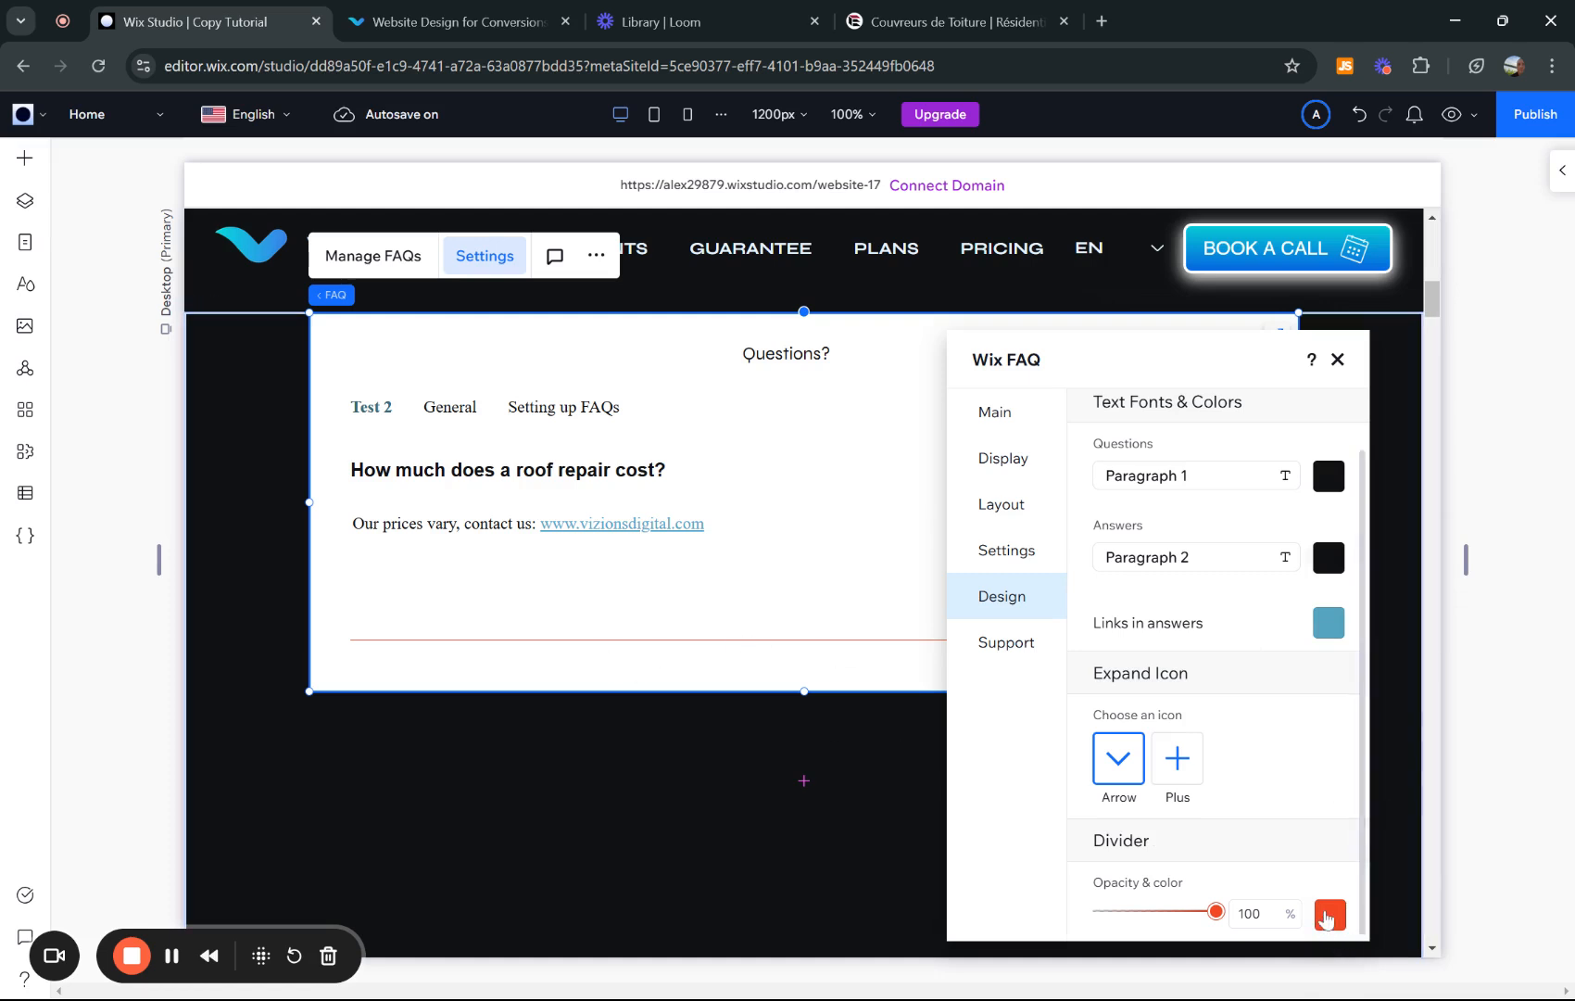
click(1325, 915)
click(1449, 750)
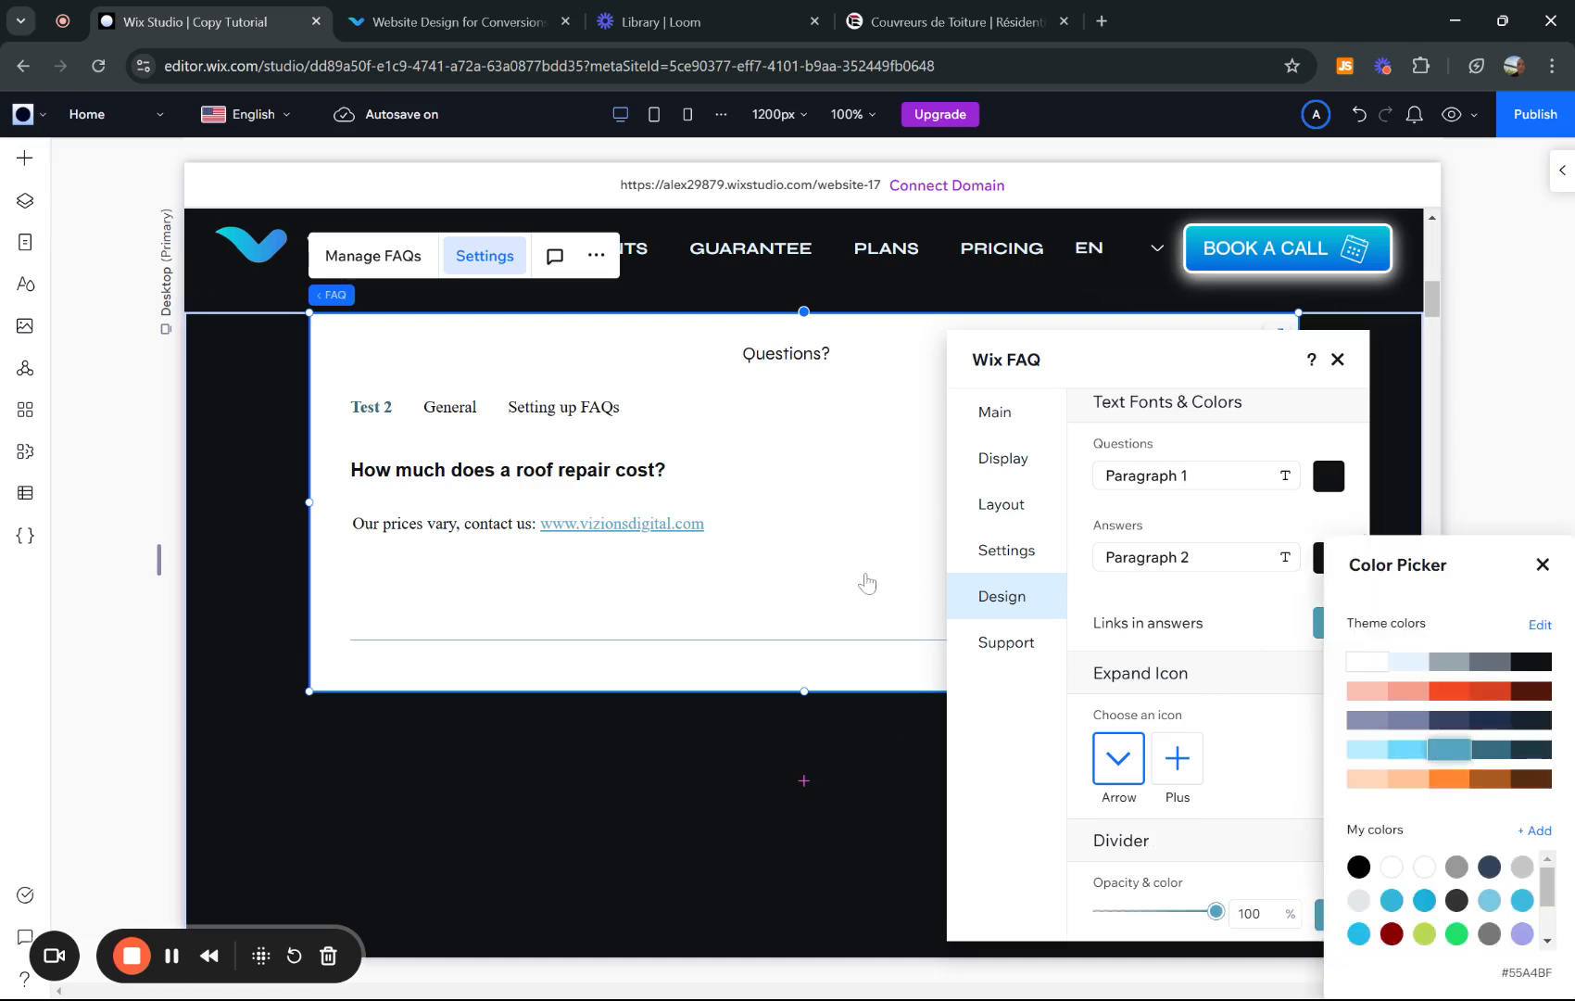
click(1541, 564)
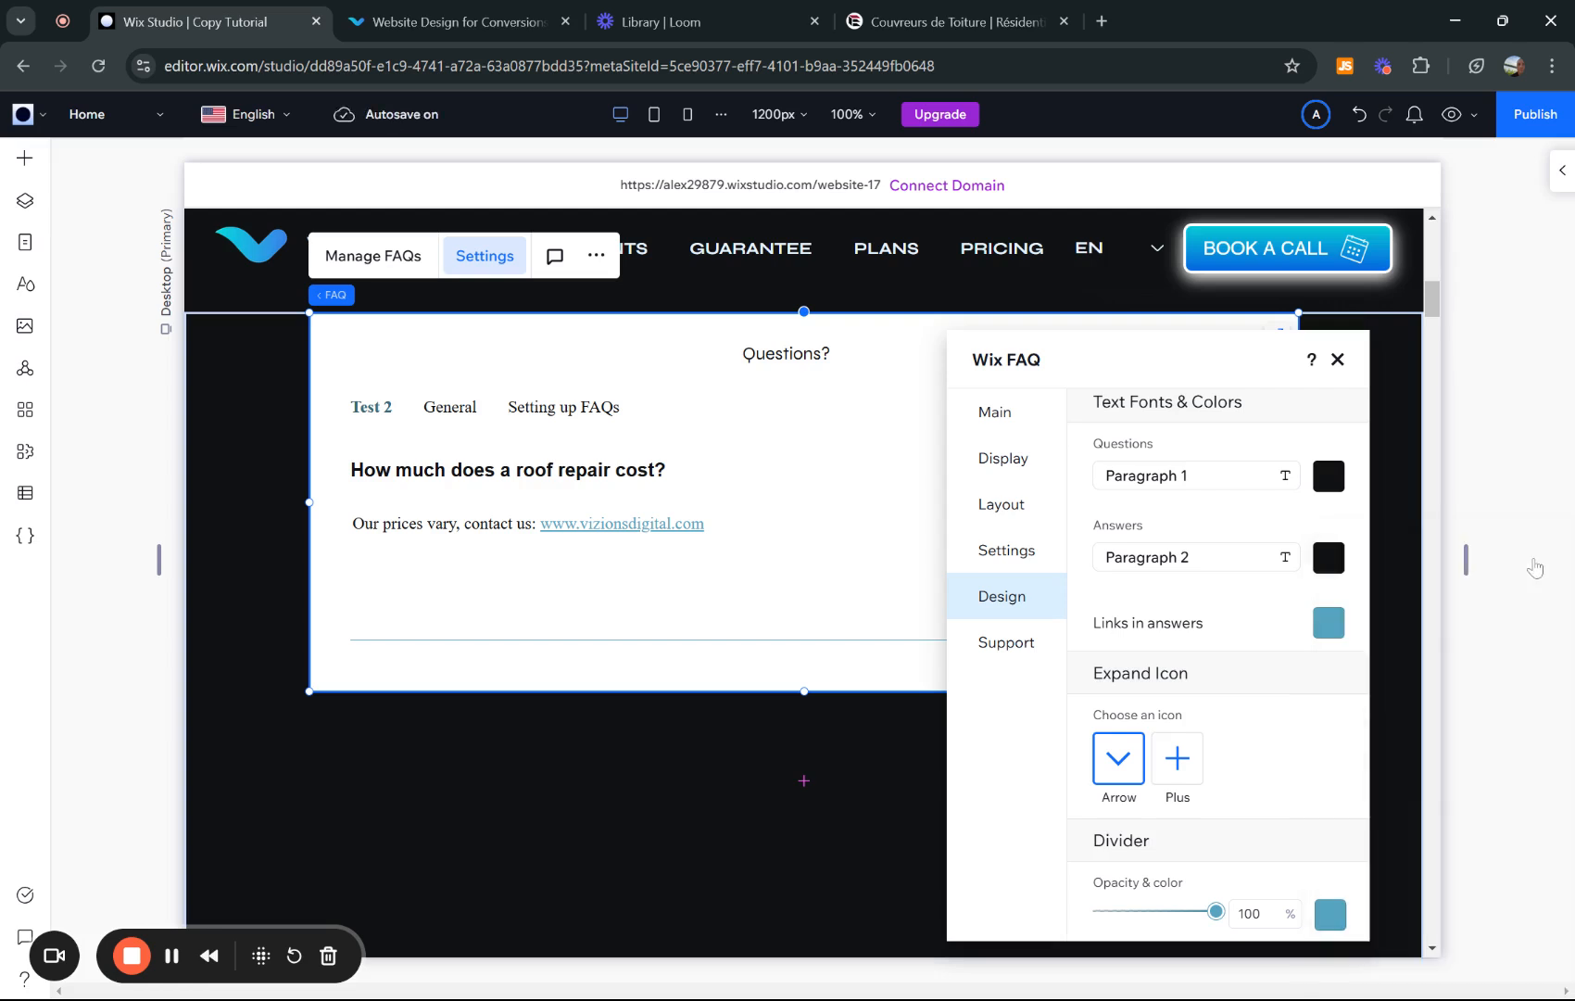
- Close the FAQ settings panel after a brief look at its help resources
click(1005, 642)
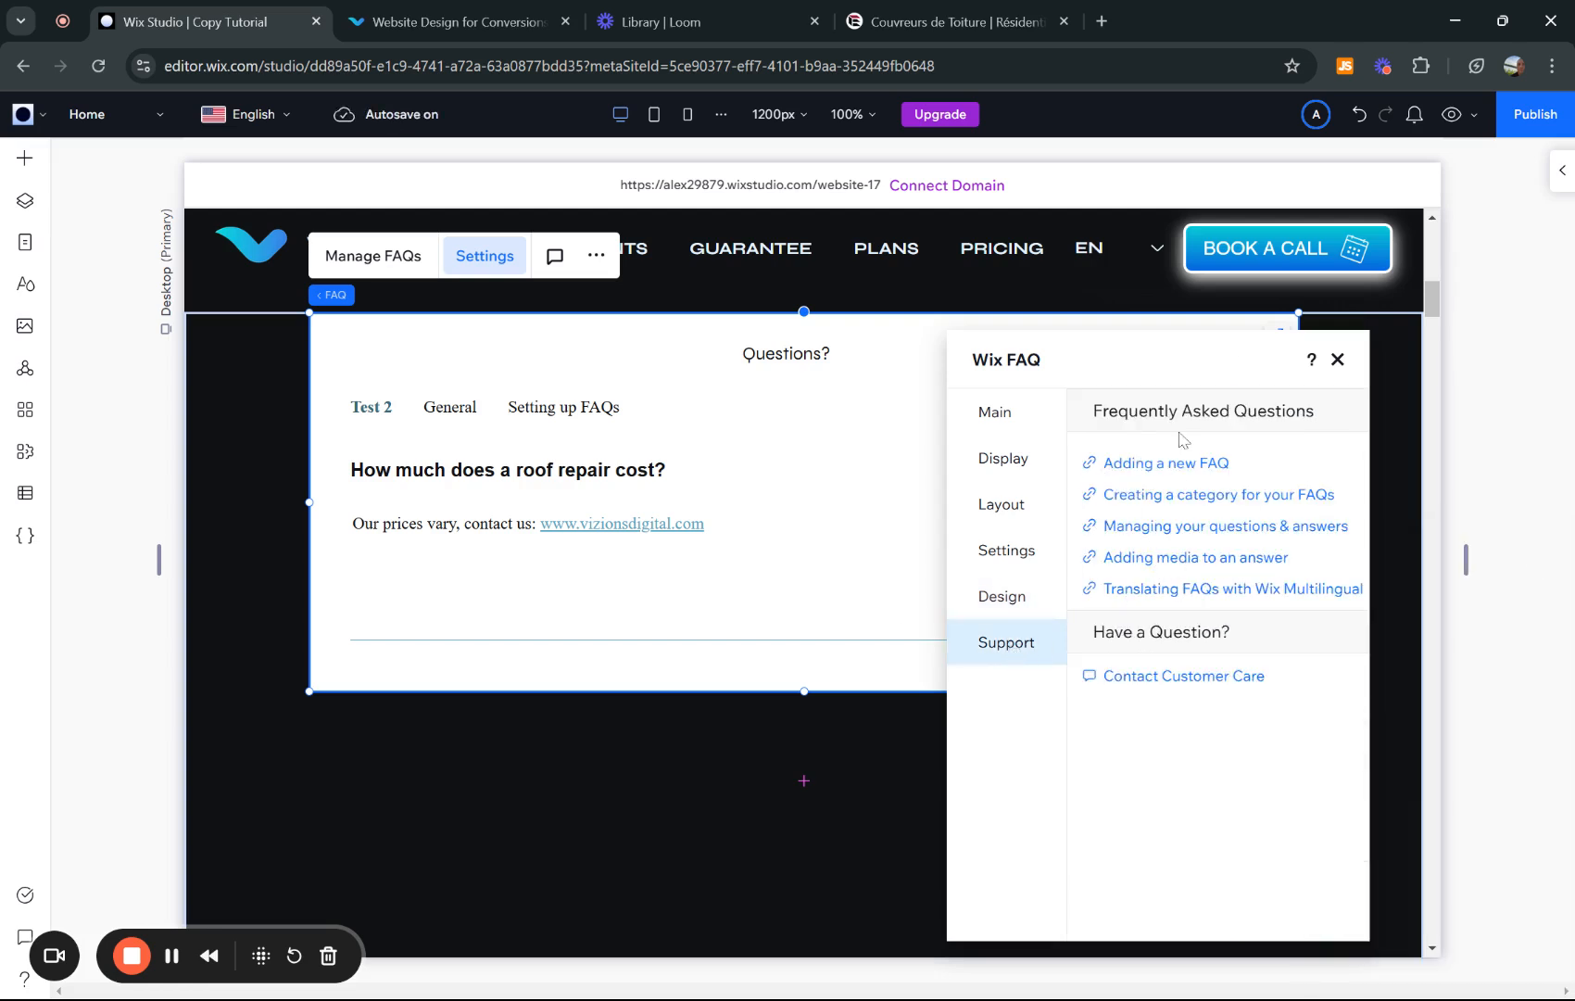
click(1000, 595)
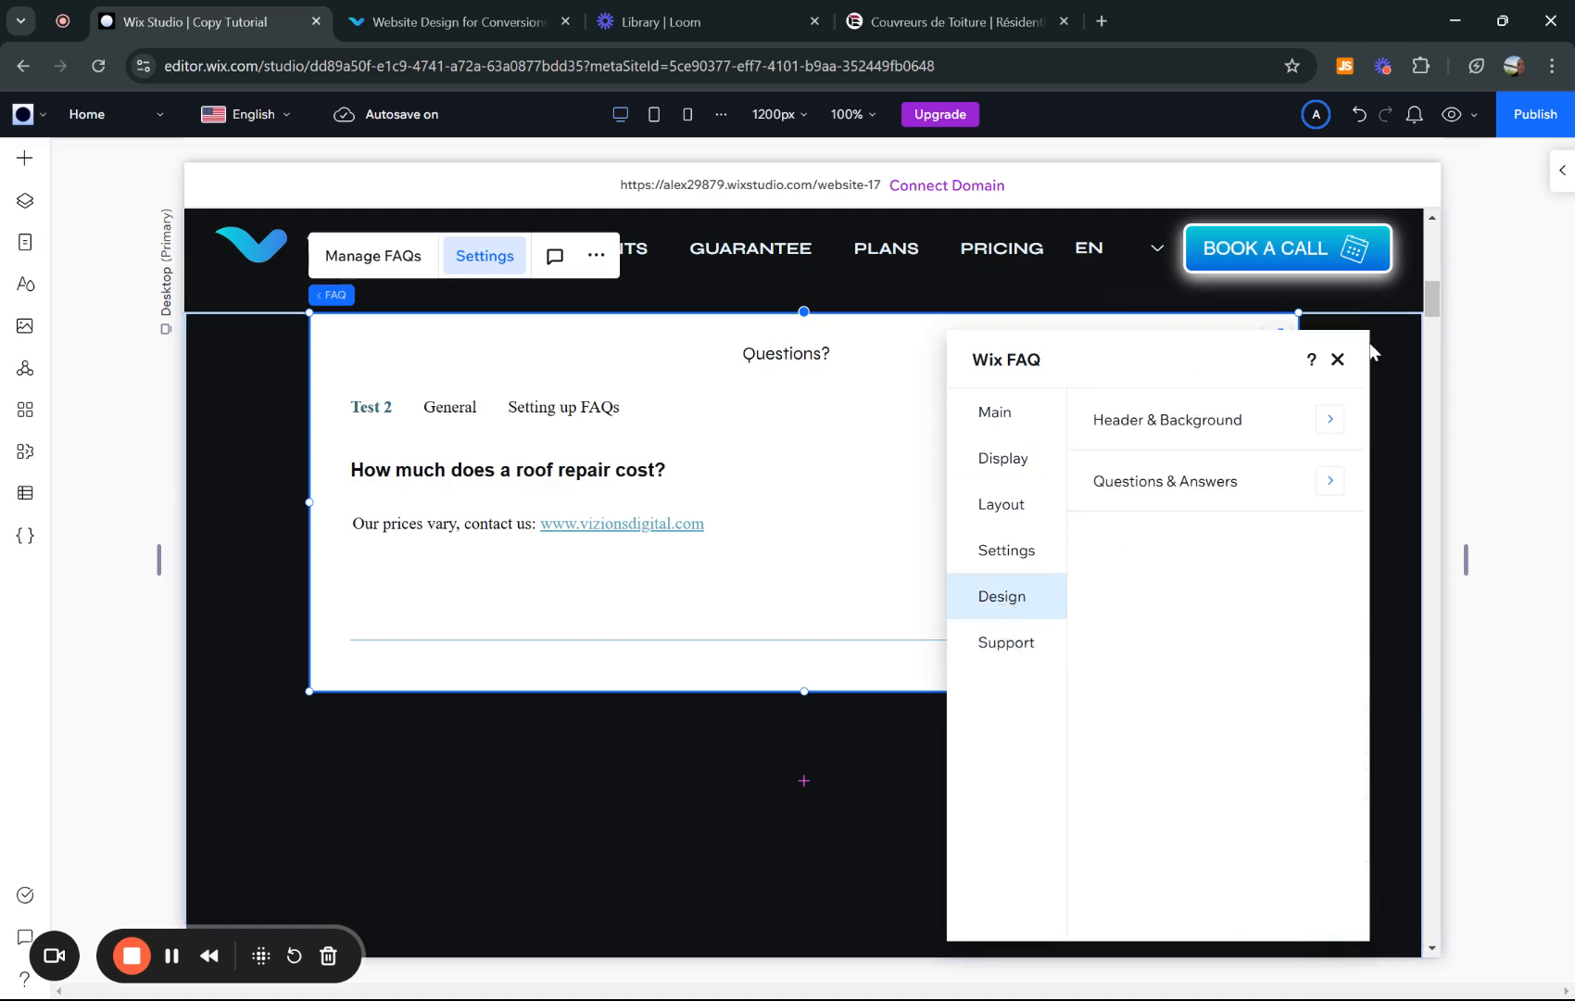
click(1338, 360)
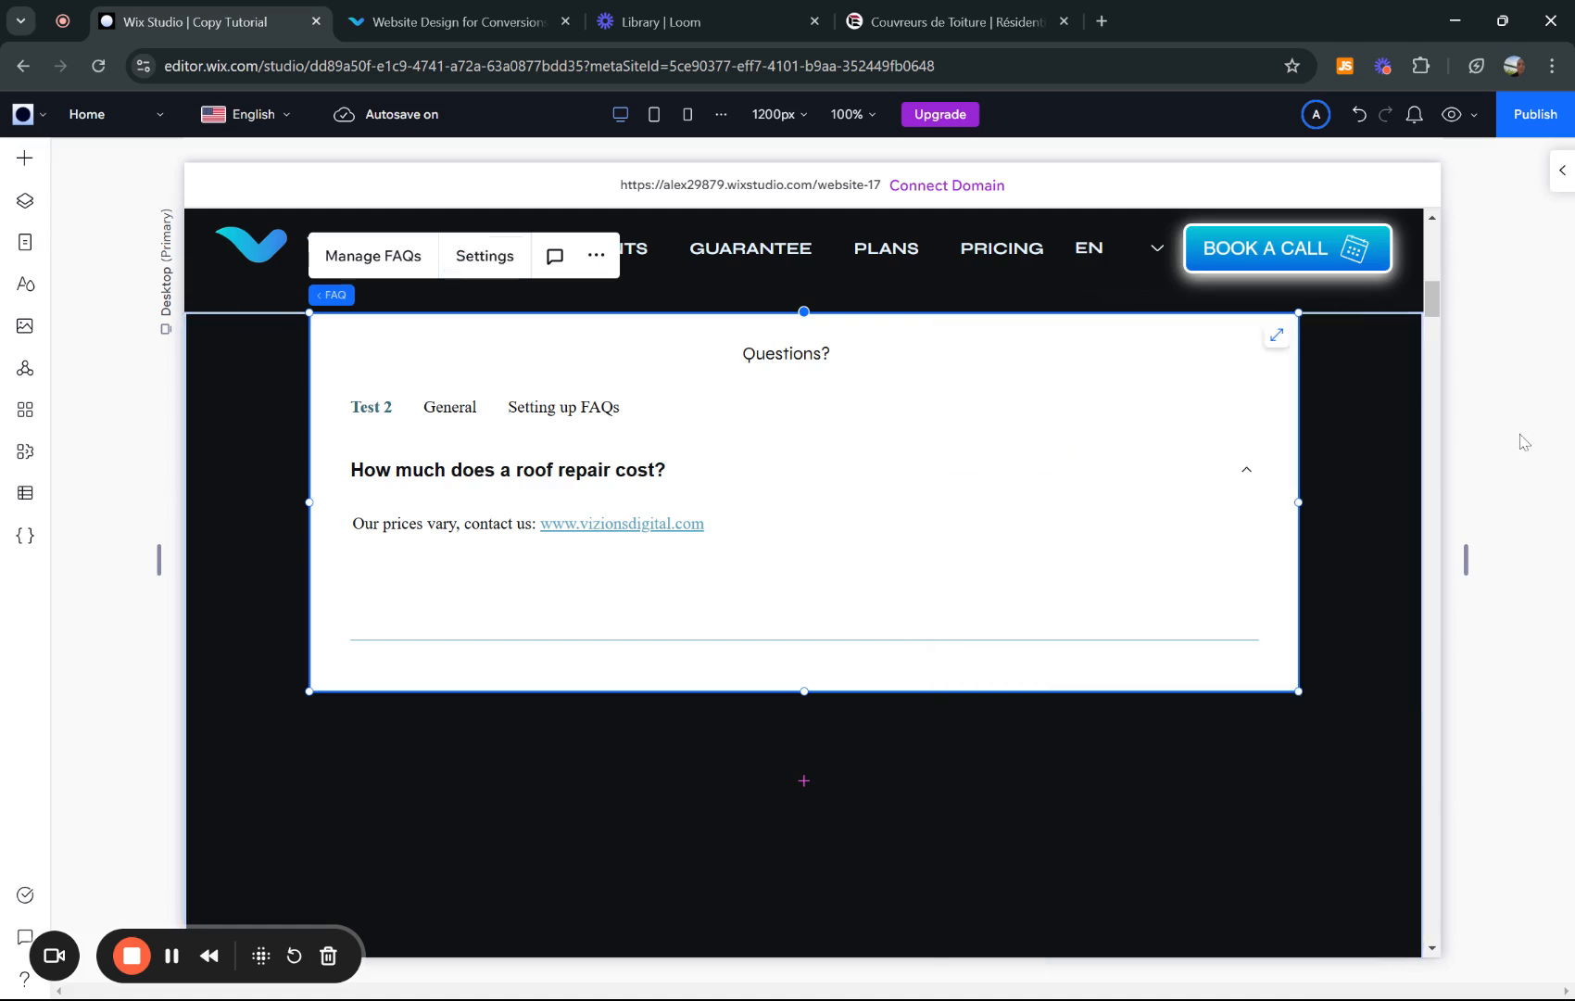
scroll(1518, 439, up, 2)
scroll(804, 559, down, 3)
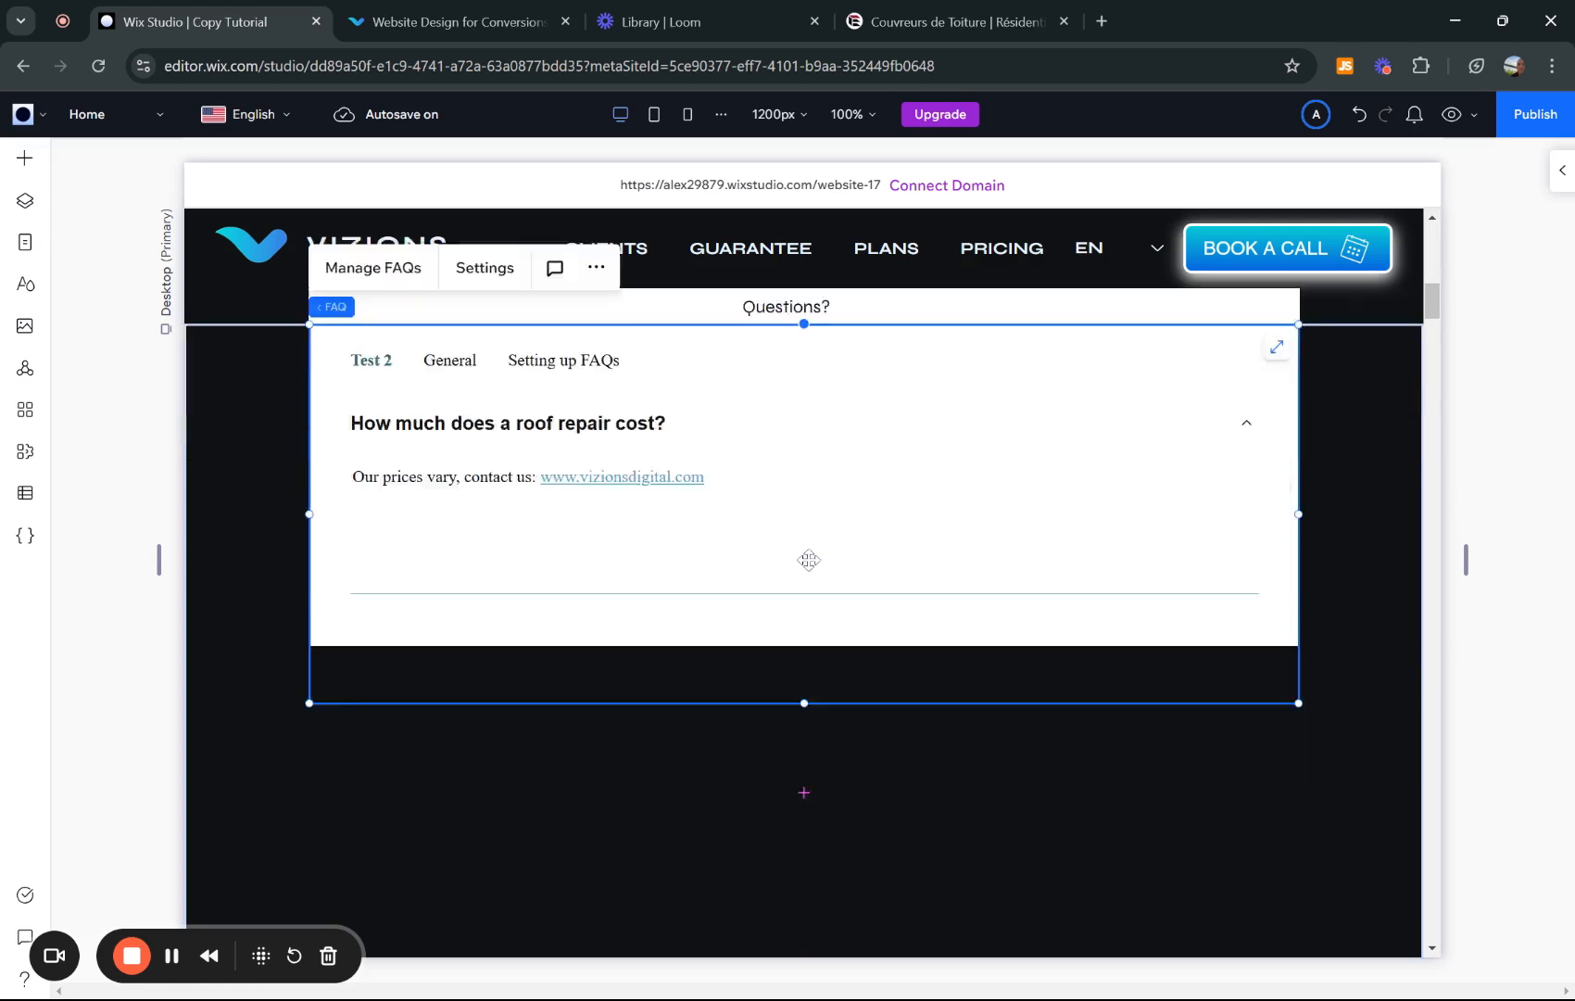
scroll(671, 405, up, 2)
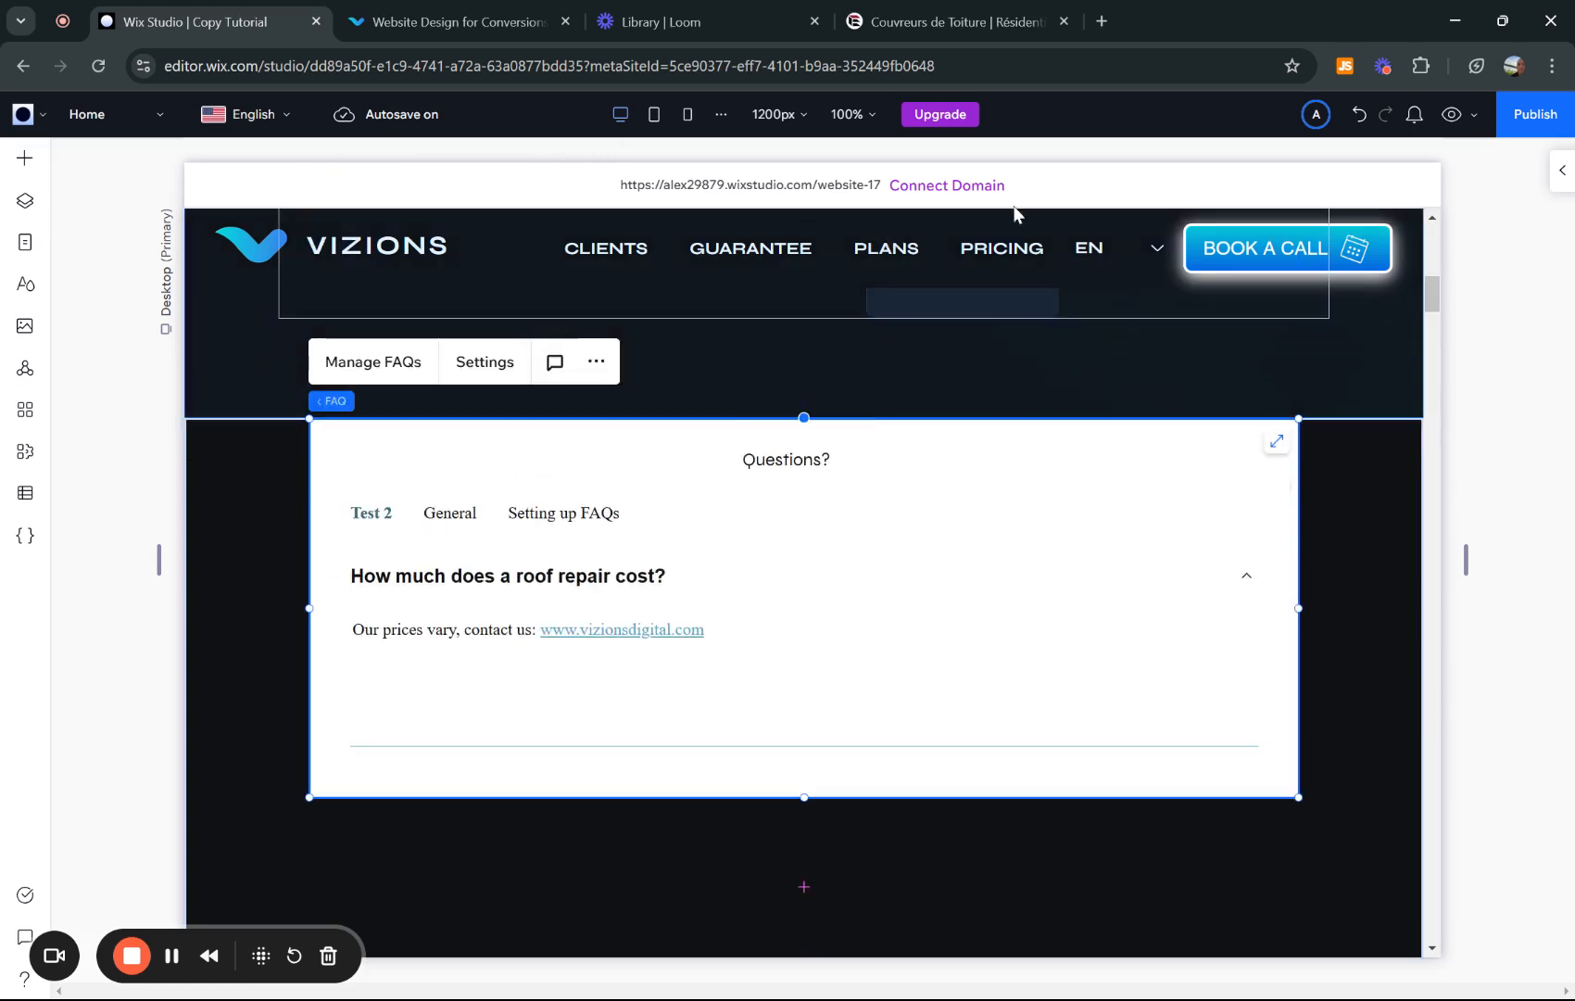
click(256, 116)
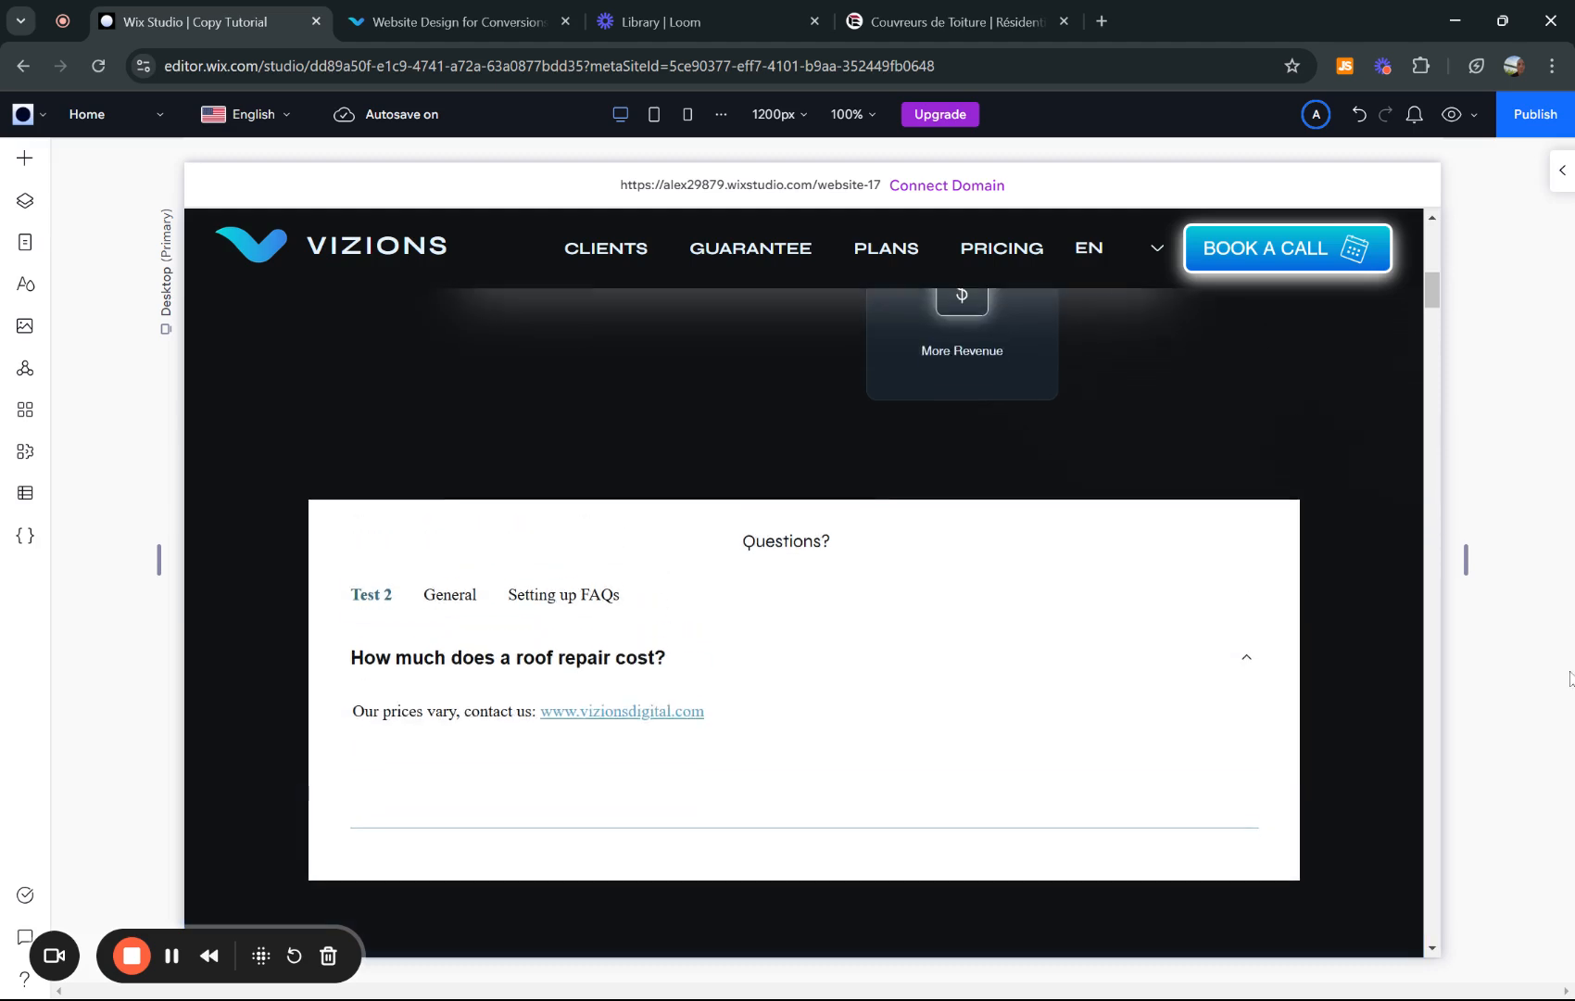
- Show the live vizionsdigital.com page scrolled to the 12 TRAININGS section
click(444, 21)
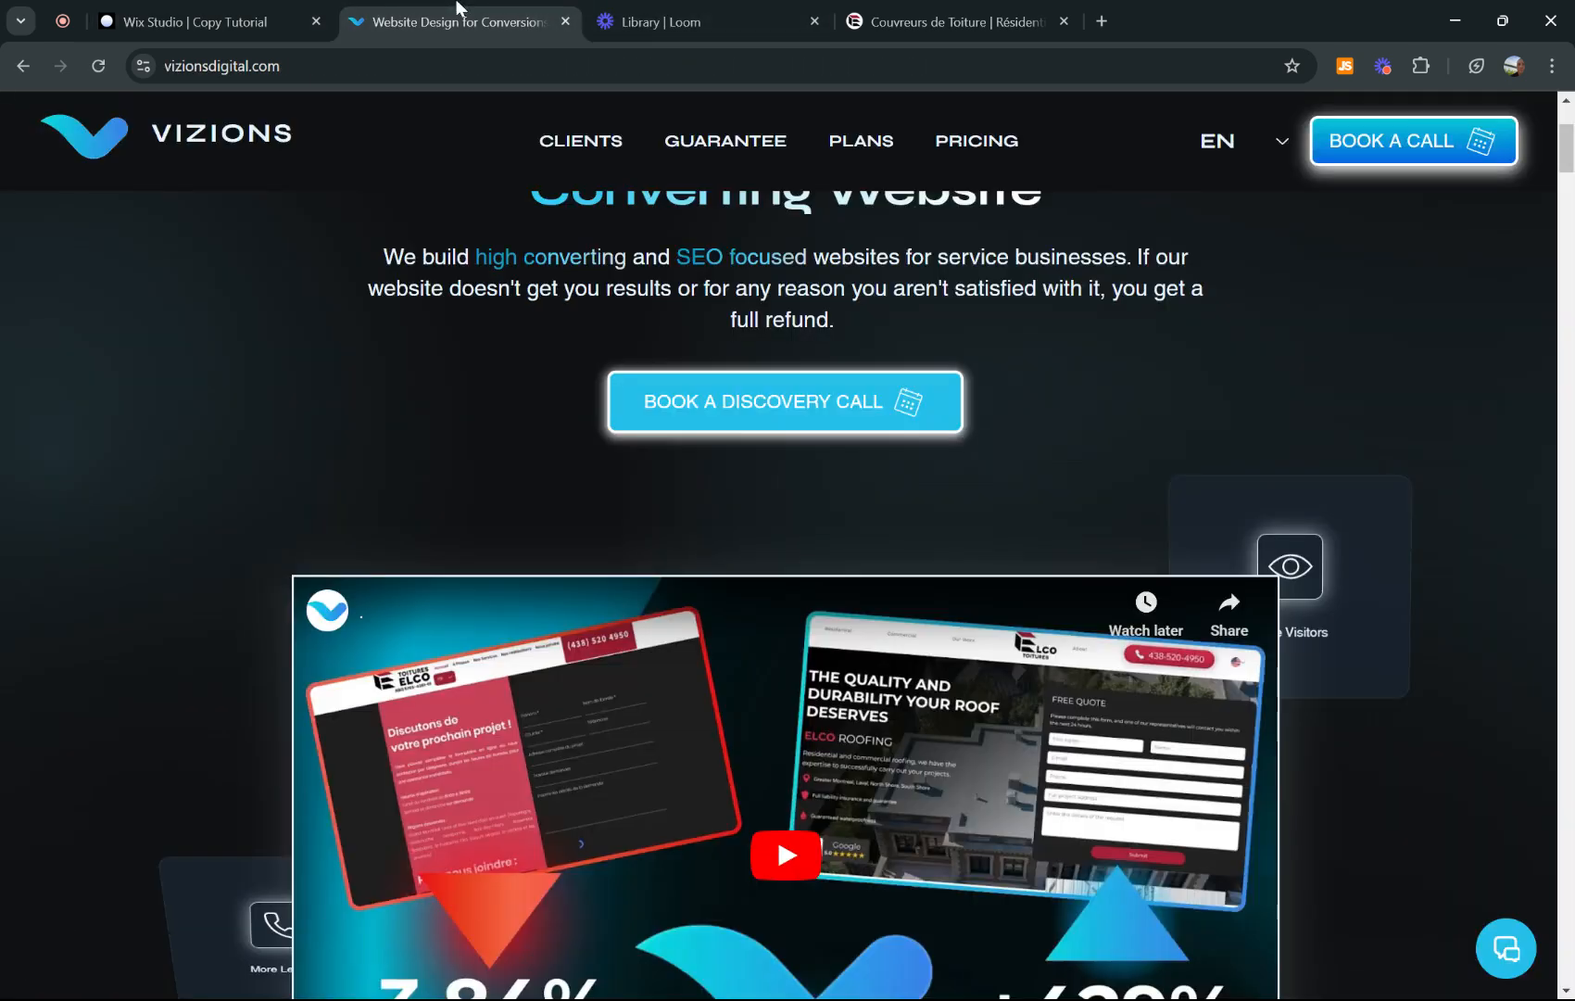
scroll(934, 567, down, 5)
scroll(934, 565, down, 20)
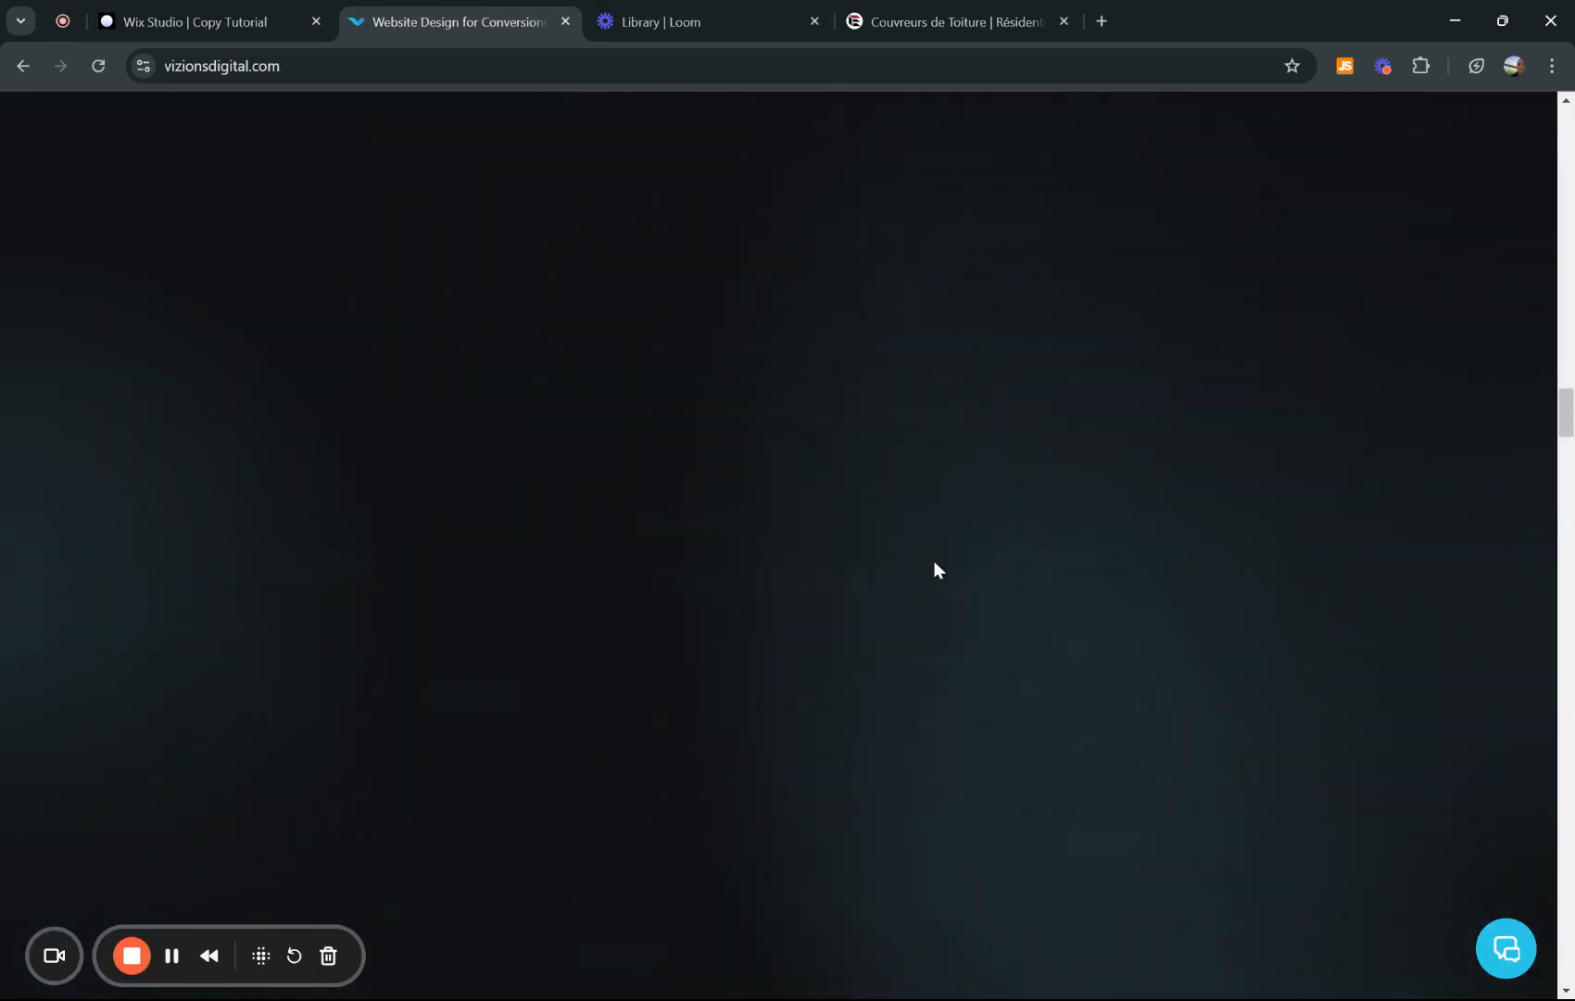
scroll(1533, 611, down, 15)
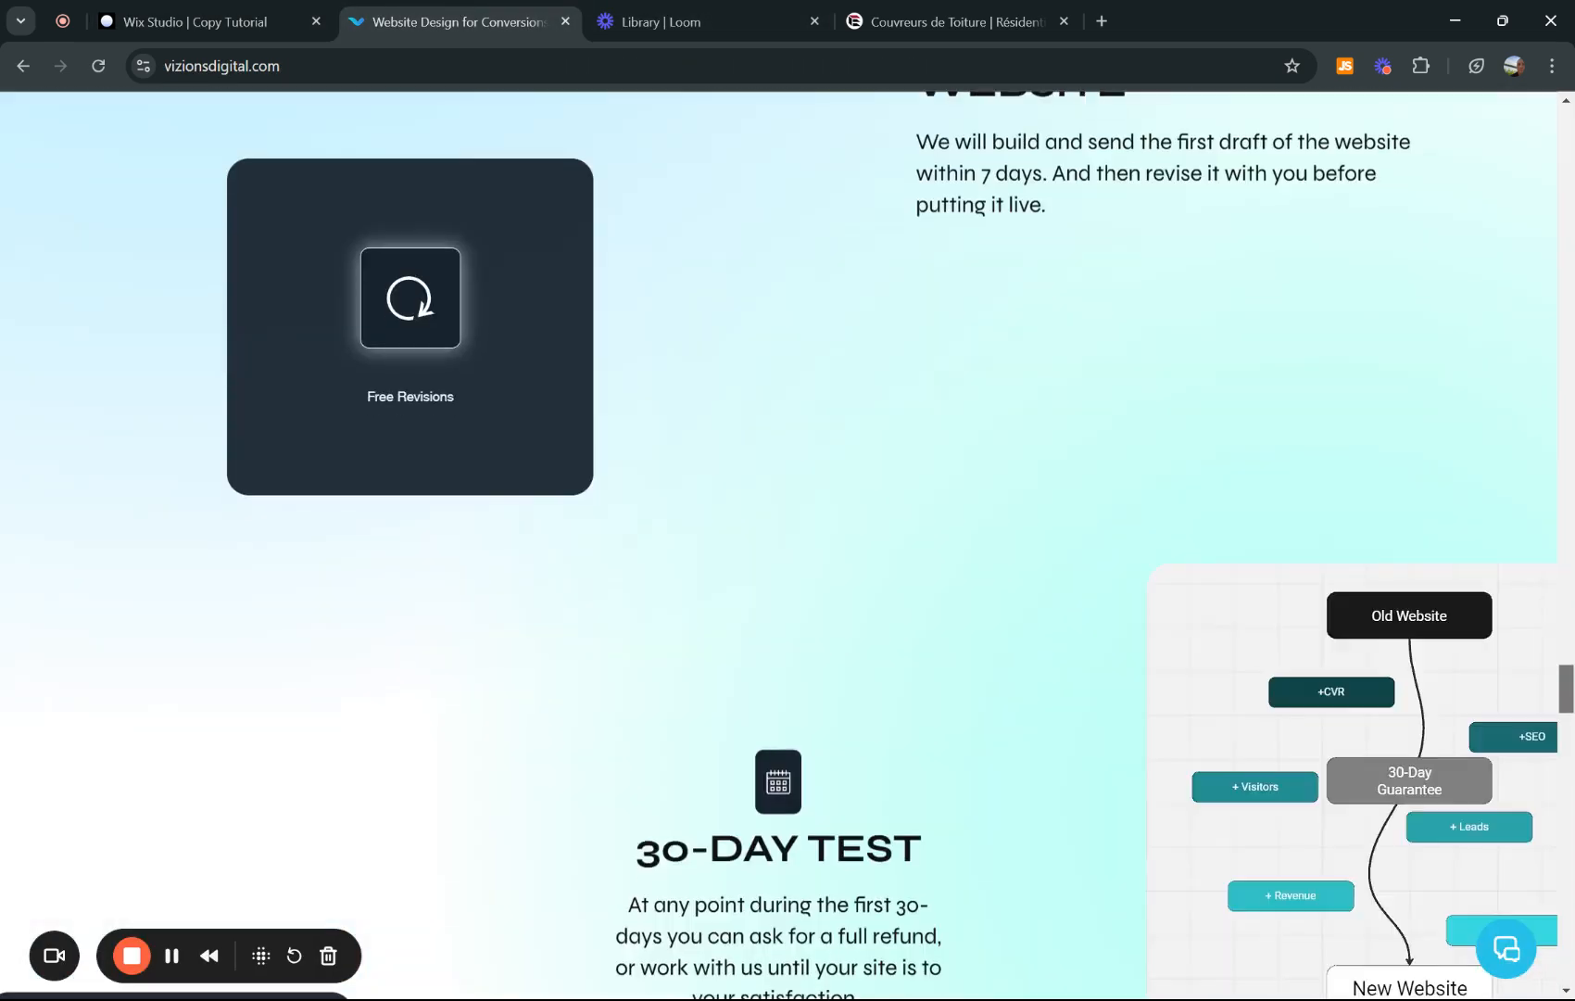
scroll(655, 722, up, 7)
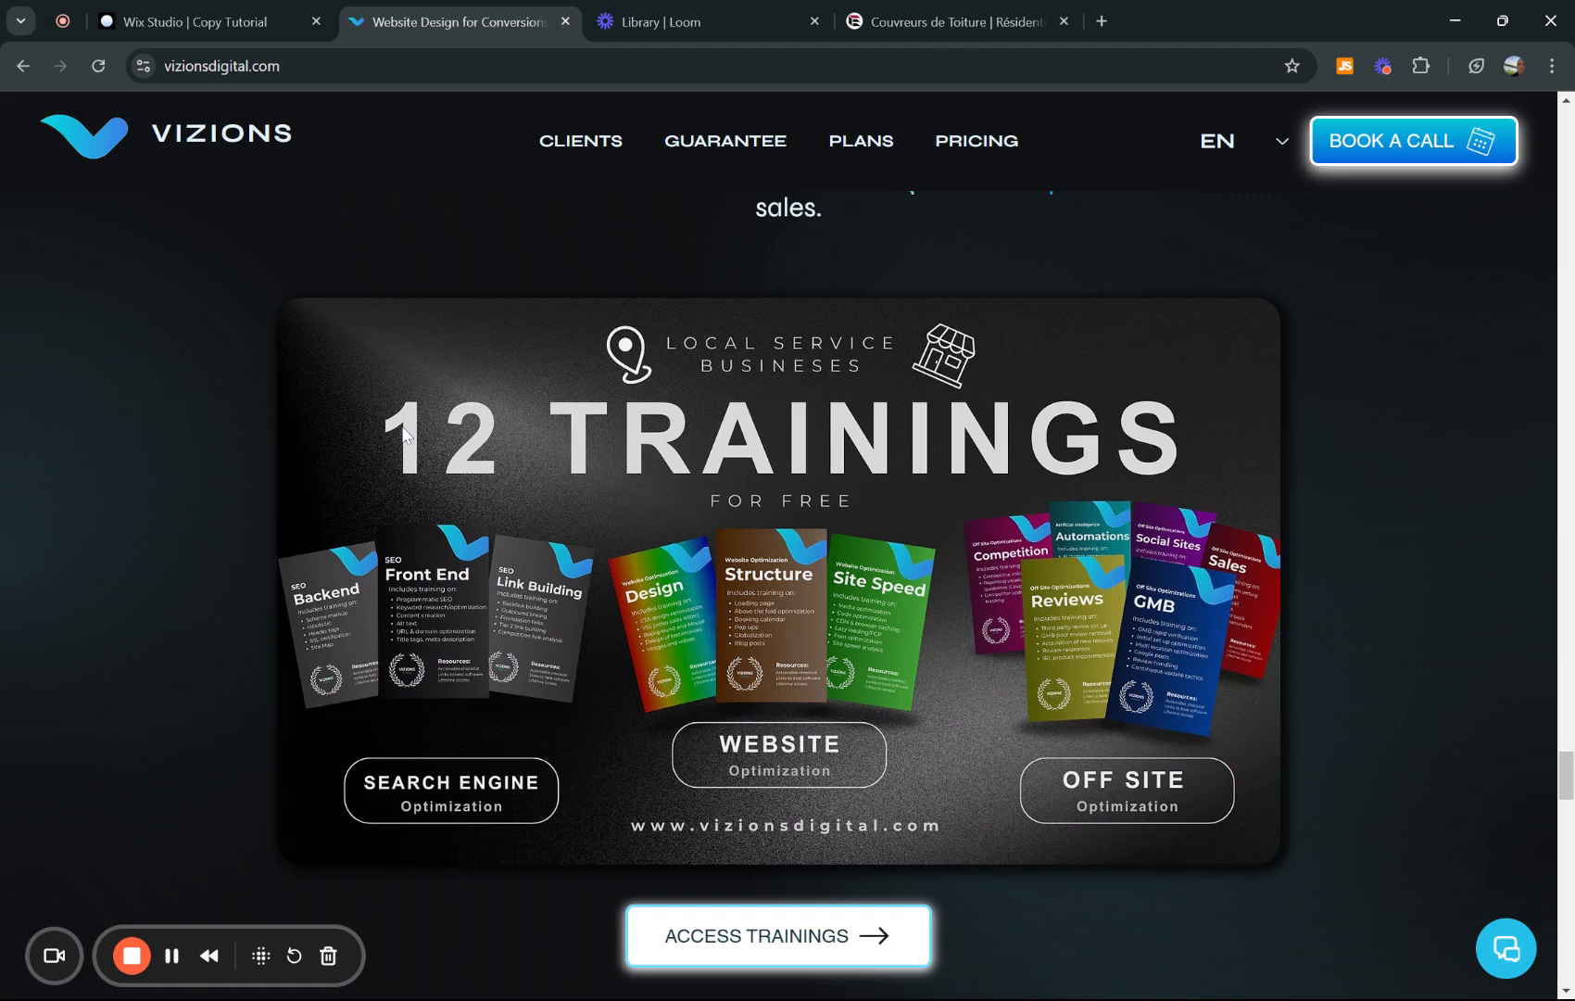
- Scroll the Wix Studio canvas to the white Questions? FAQ with its blue styling
click(232, 11)
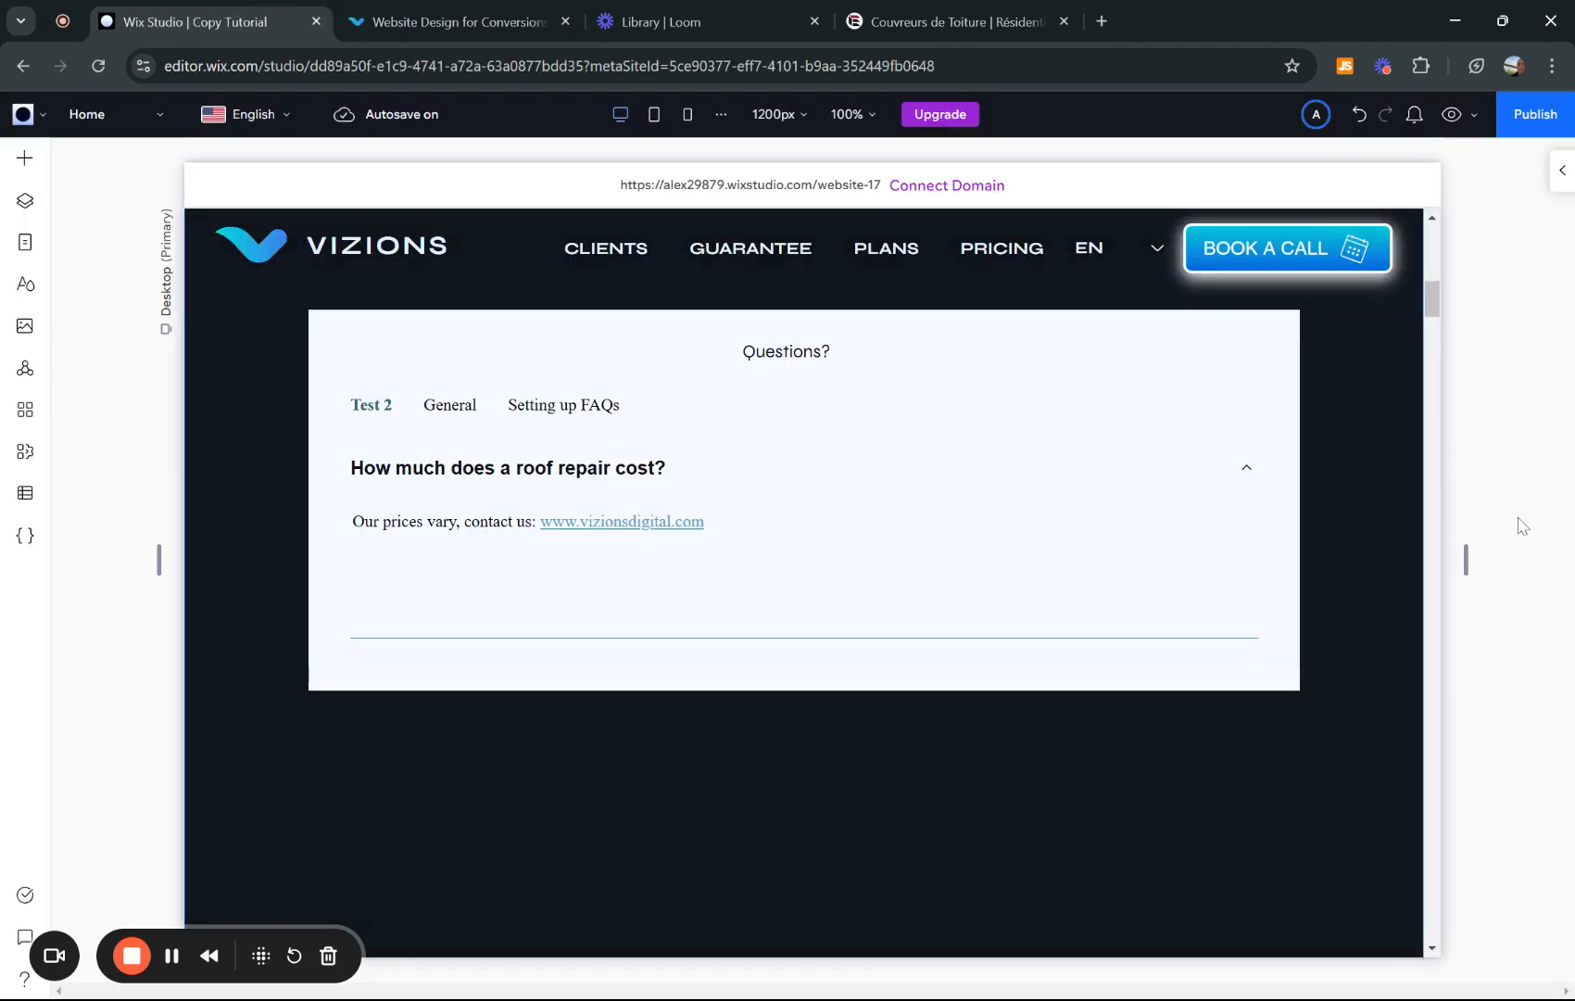
scroll(1523, 526, up, 1)
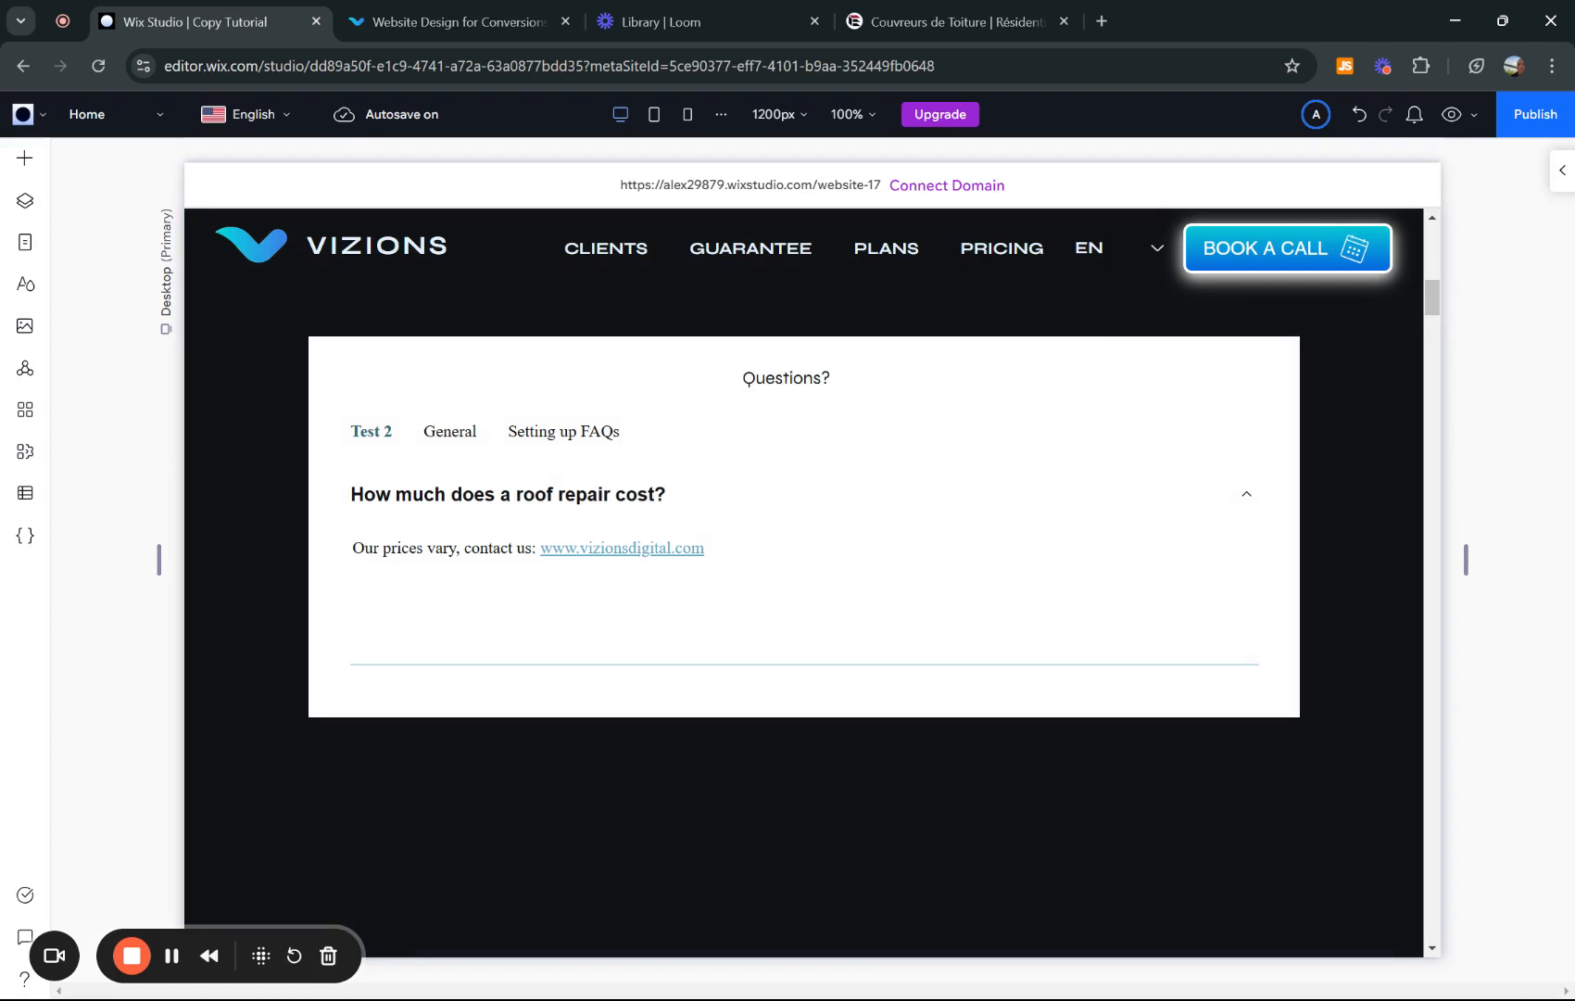
scroll(804, 555, up, 1)
scroll(804, 584, up, 5)
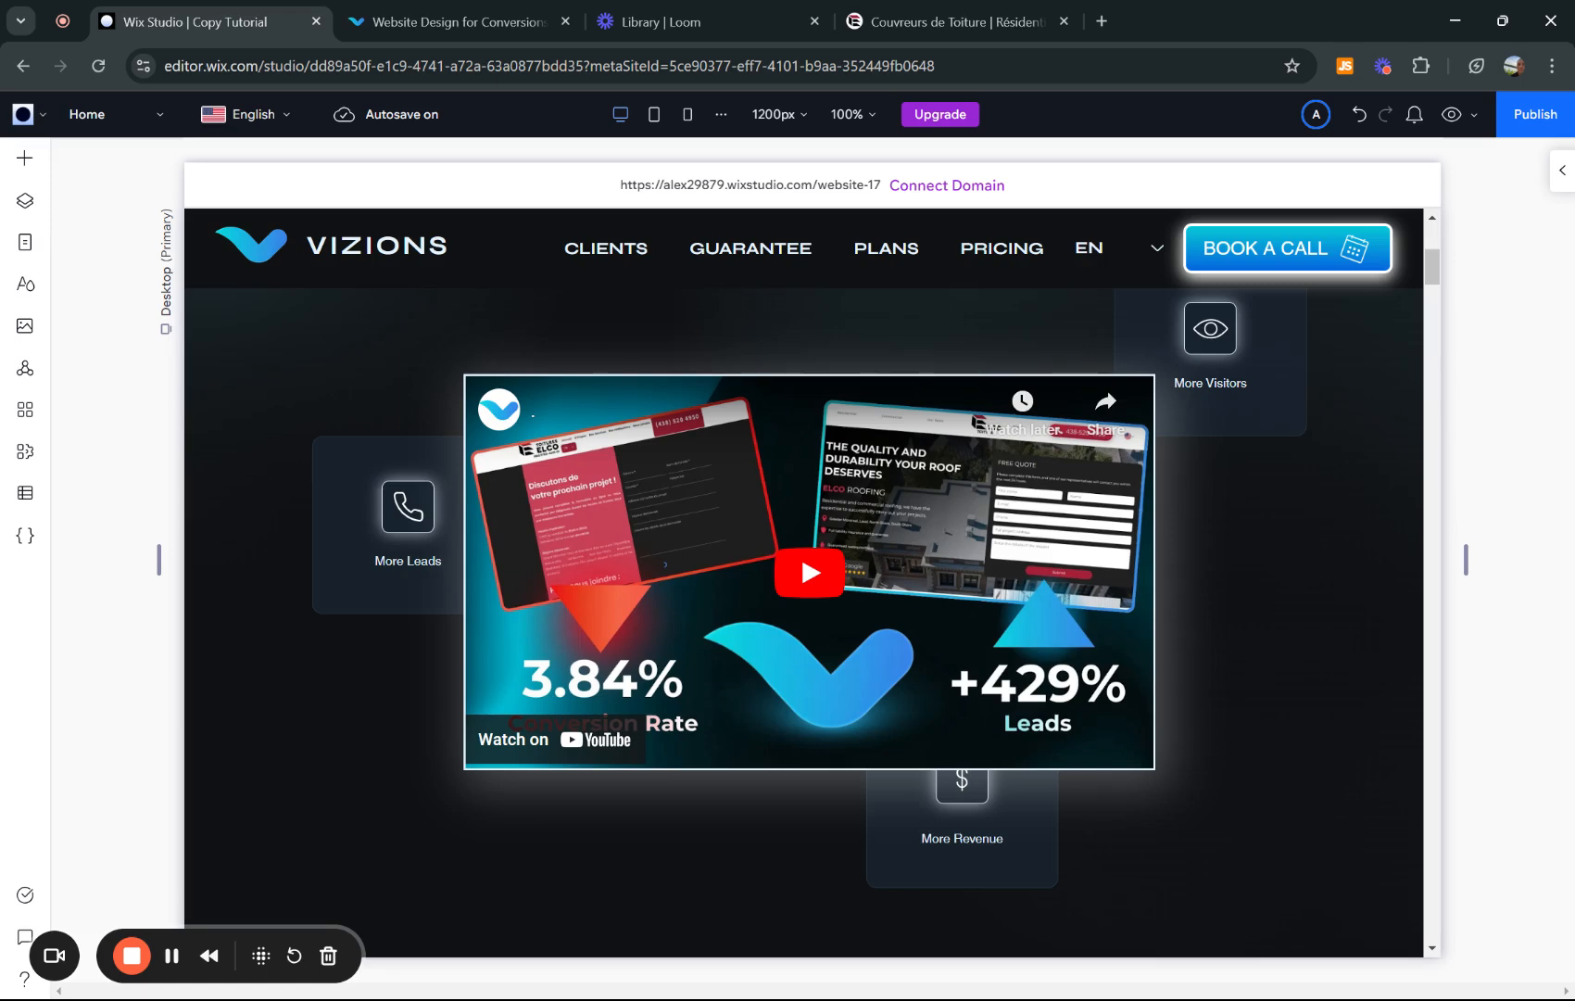
scroll(804, 556, down, 7)
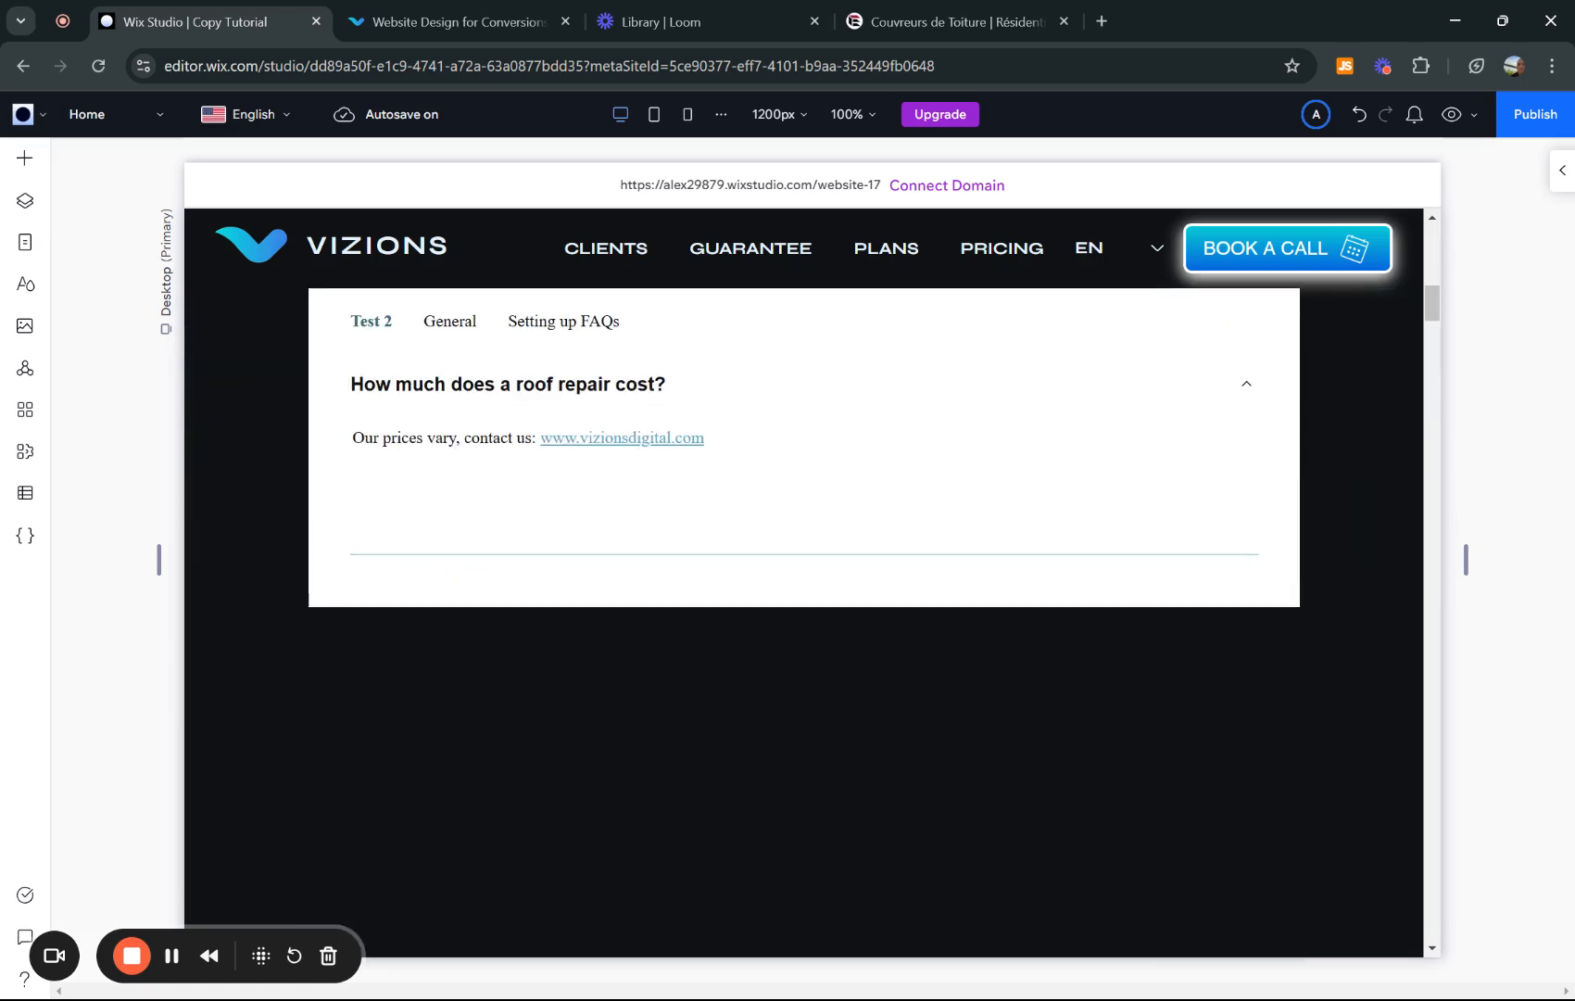
scroll(804, 556, up, 2)
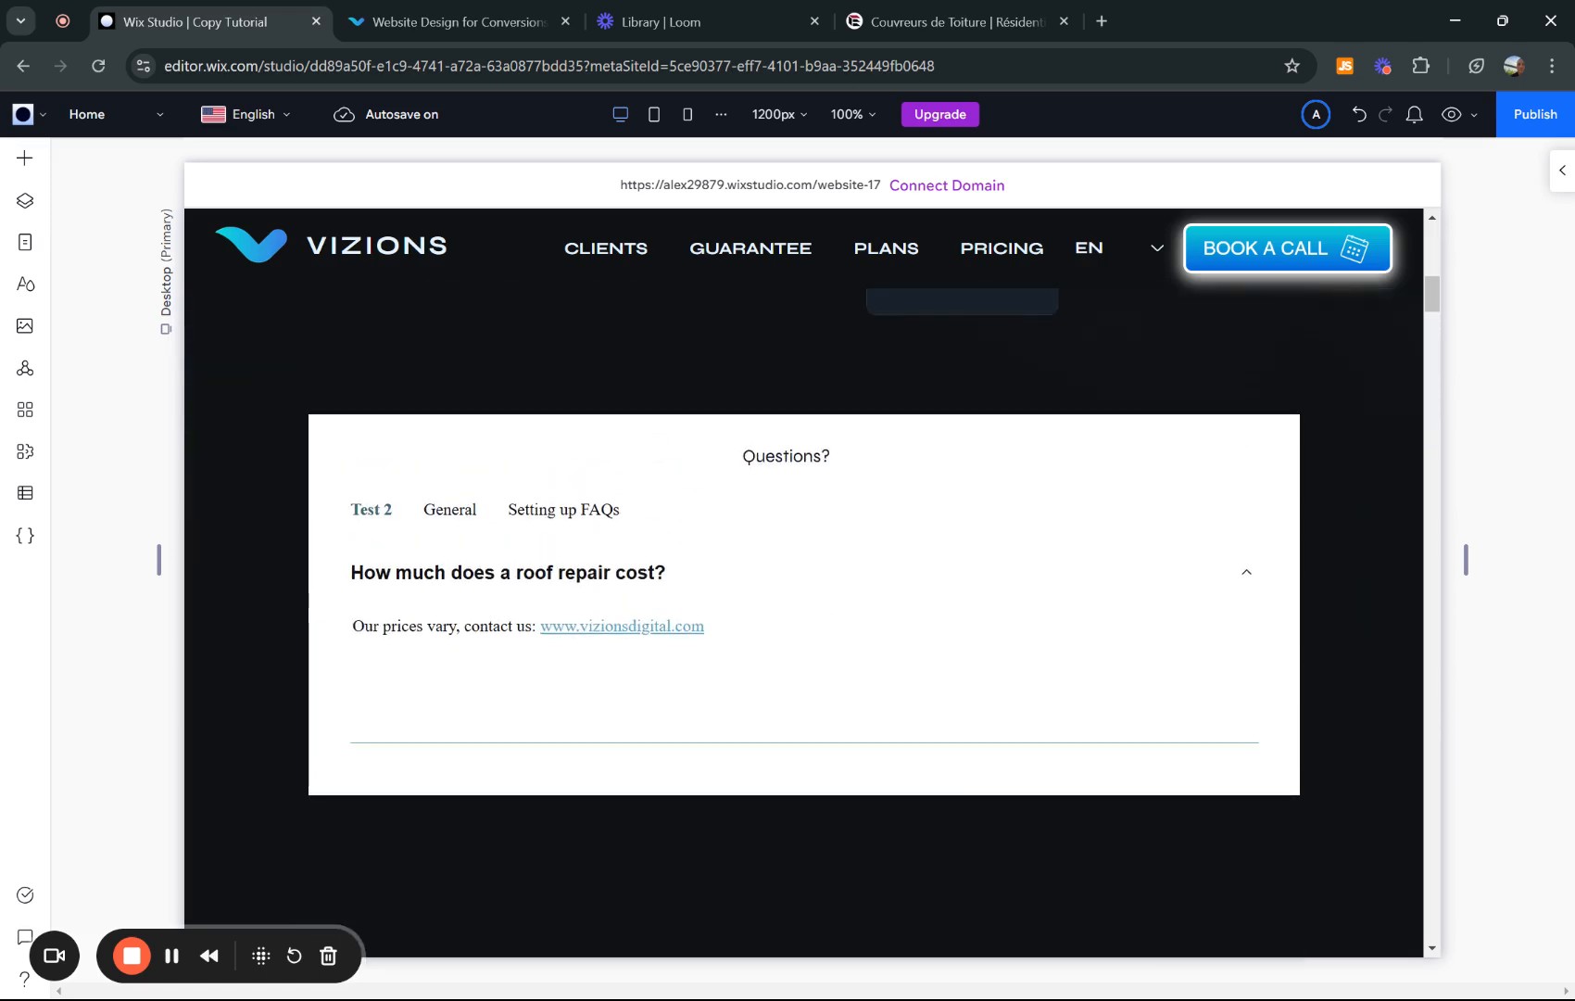